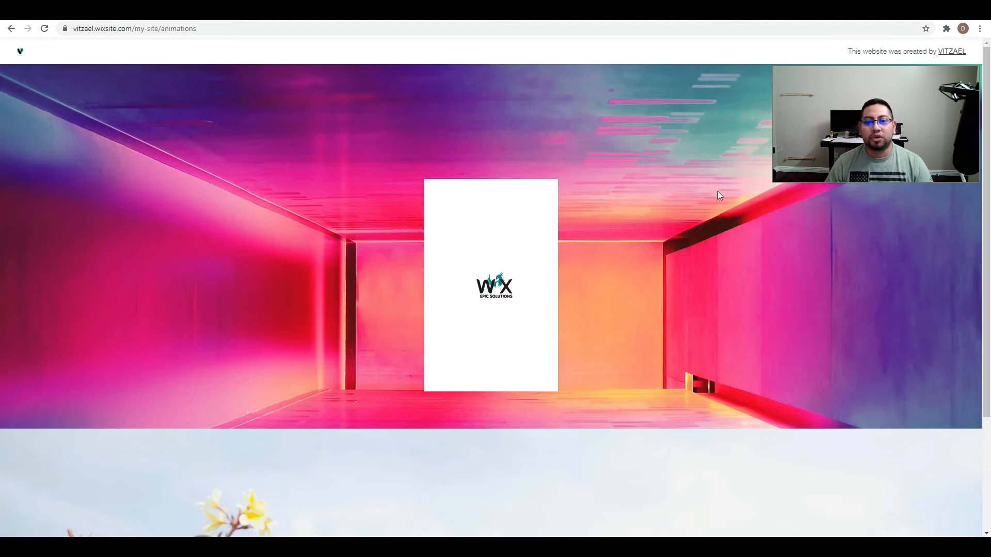
Examine the hover reveal effect on the published animations page, plus the I Love Editor X channel and the Vitzael store example.
{"action": "mouse_move", "coordinate": [526, 295]}
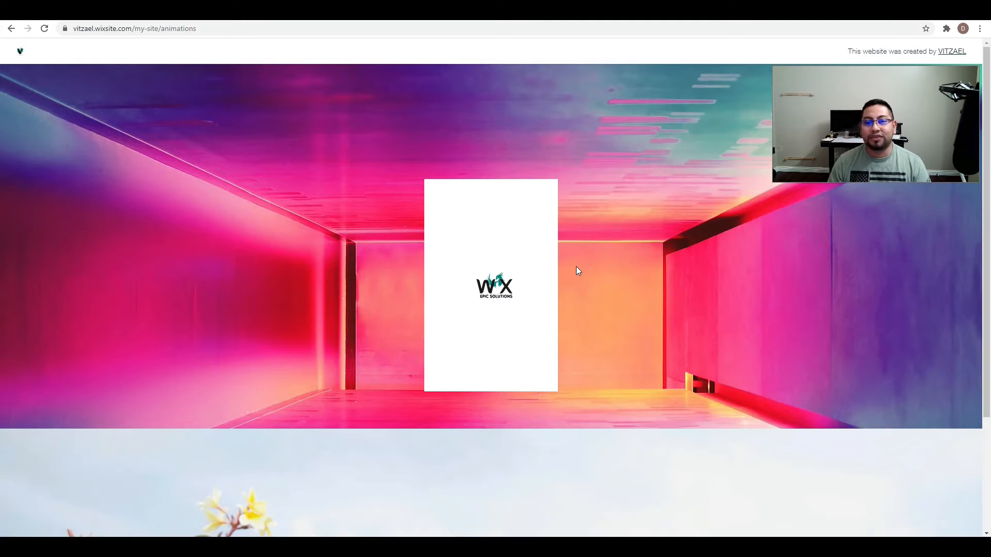
{"action": "mouse_move", "coordinate": [558, 276]}
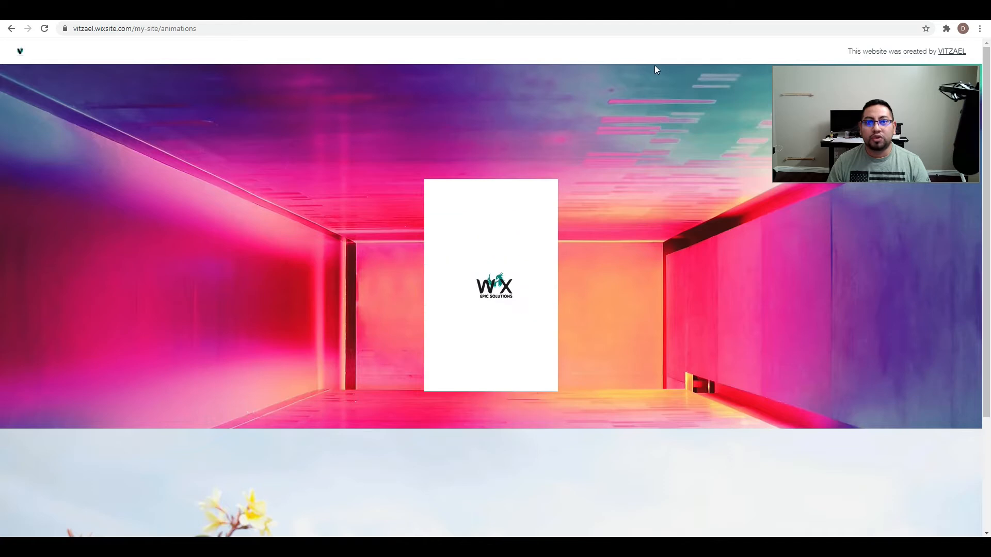
{"action": "key", "text": "ctrl+Tab"}
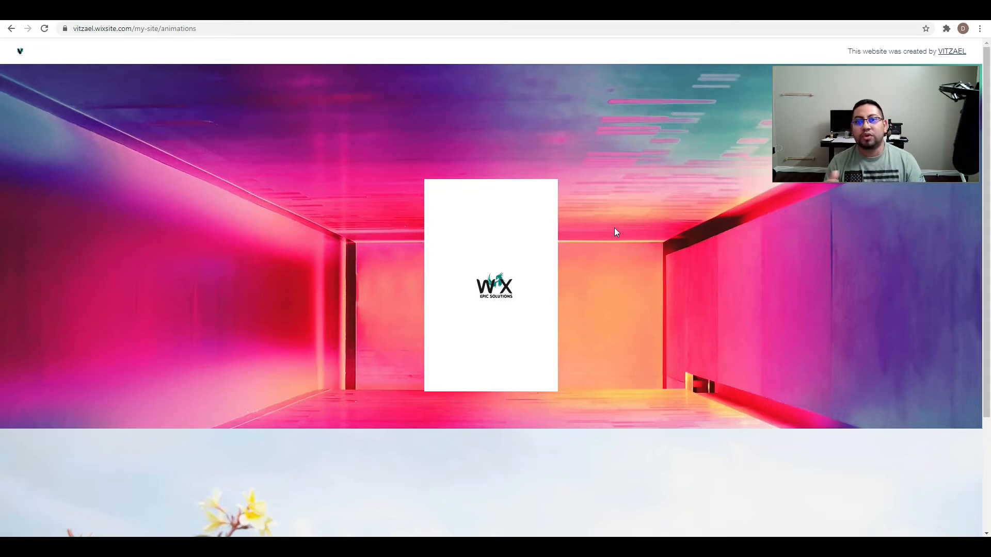
{"action": "mouse_move", "coordinate": [527, 271]}
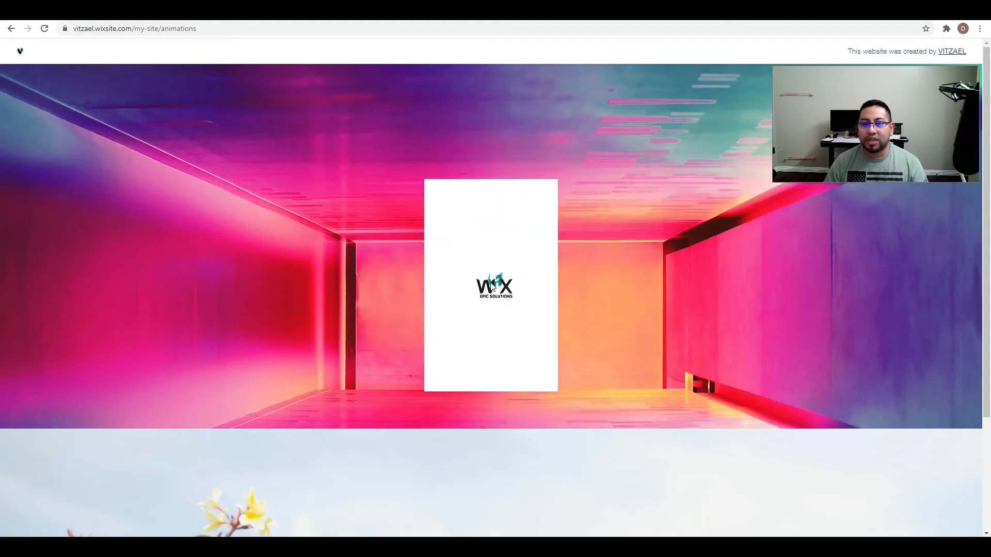
{"action": "mouse_move", "coordinate": [506, 217]}
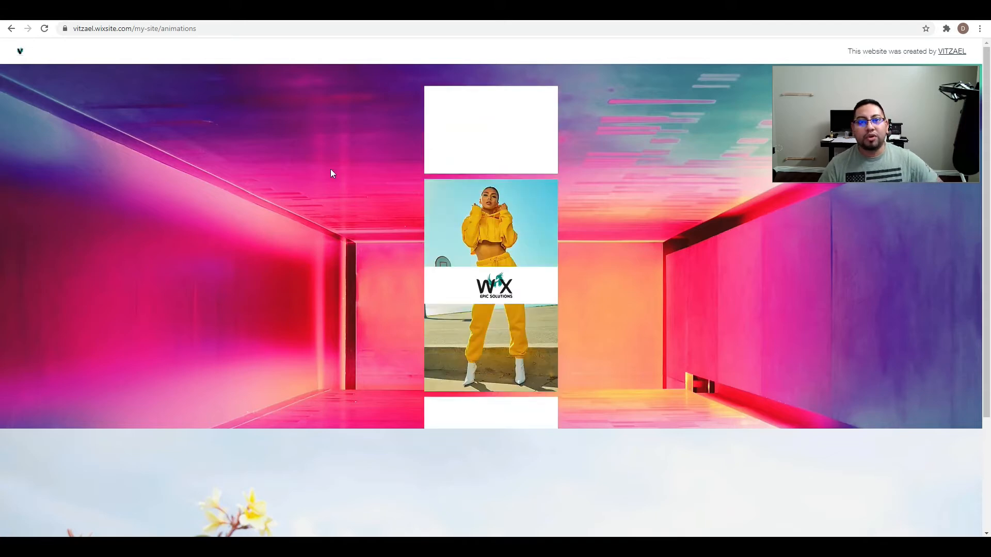
{"action": "left_click", "coordinate": [329, 19]}
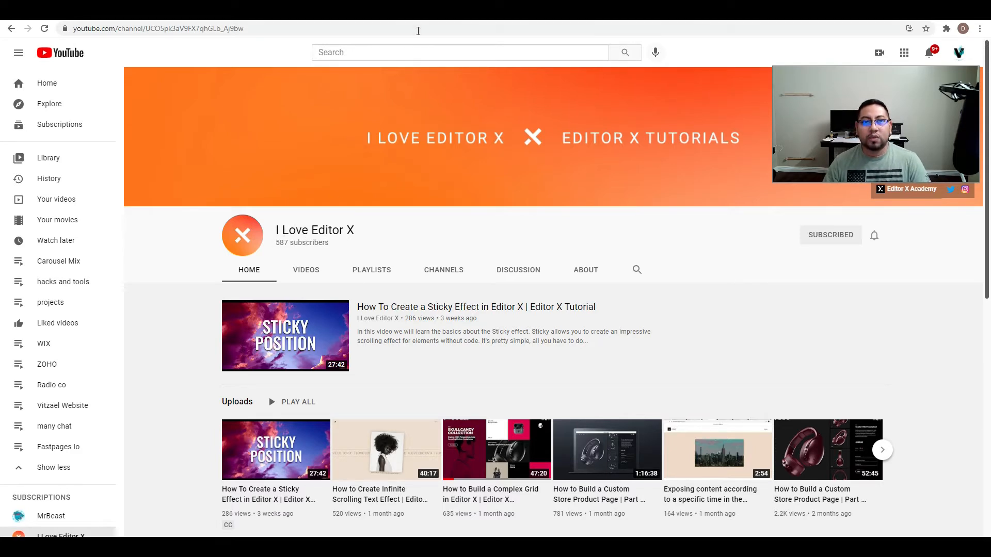
{"action": "left_click", "coordinate": [420, 19]}
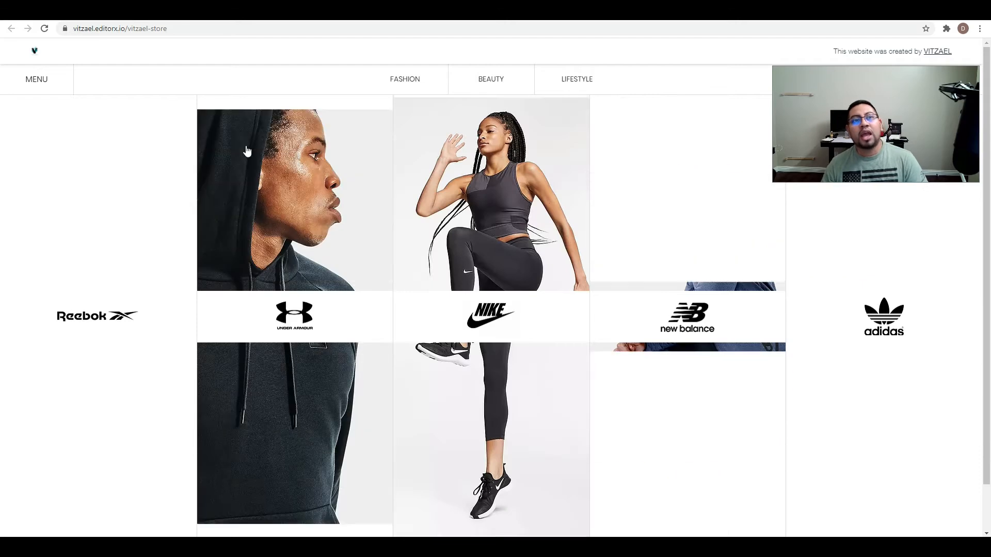
Switch to the Wix Editor and review the site's page list and the mobile layout of the Youtube animation page.
{"action": "left_click", "coordinate": [196, 13]}
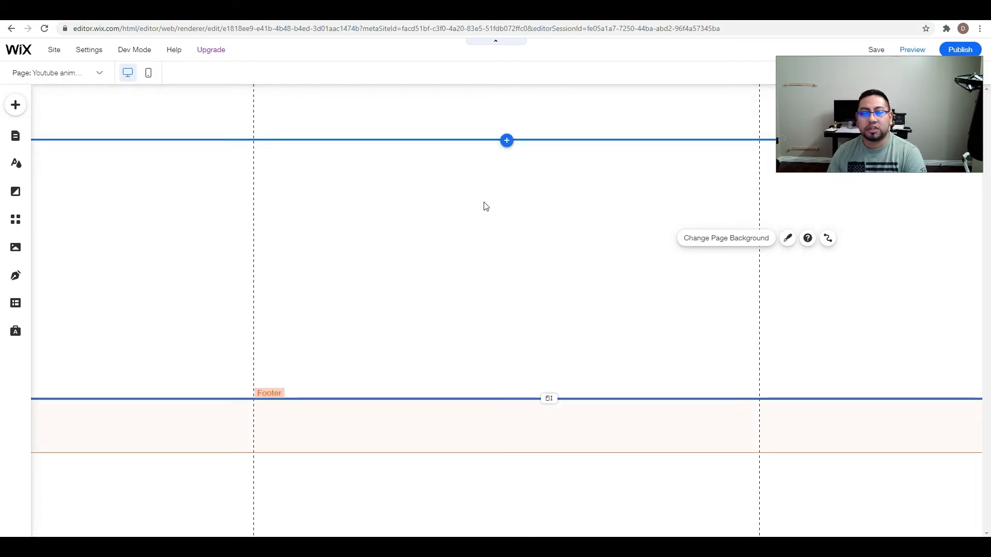
{"action": "left_click", "coordinate": [18, 136]}
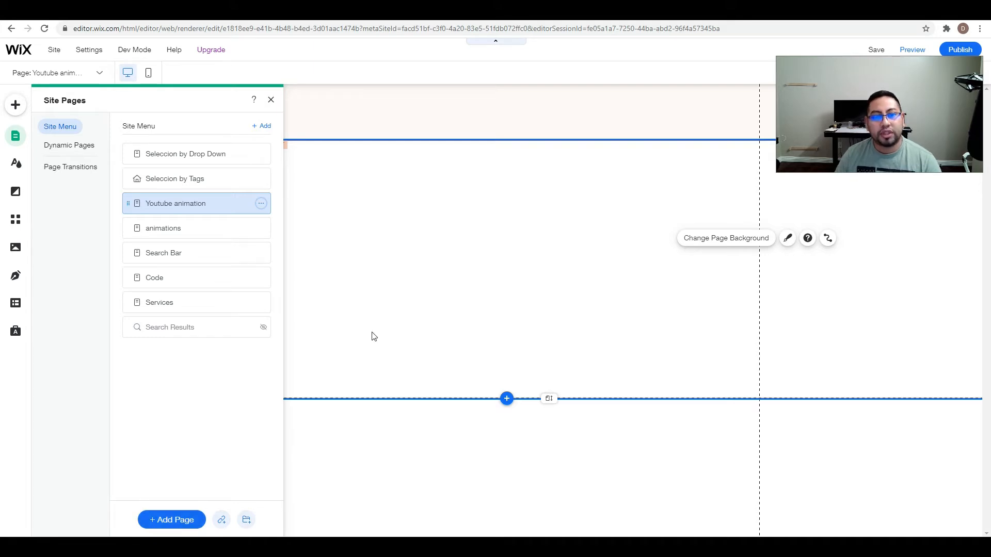
{"action": "left_click", "coordinate": [549, 249]}
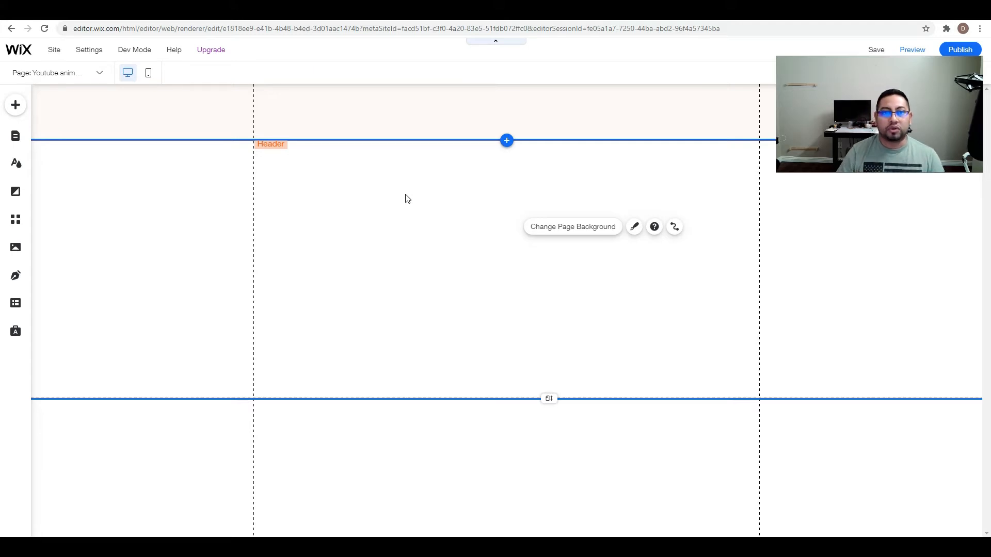
{"action": "left_click", "coordinate": [16, 136]}
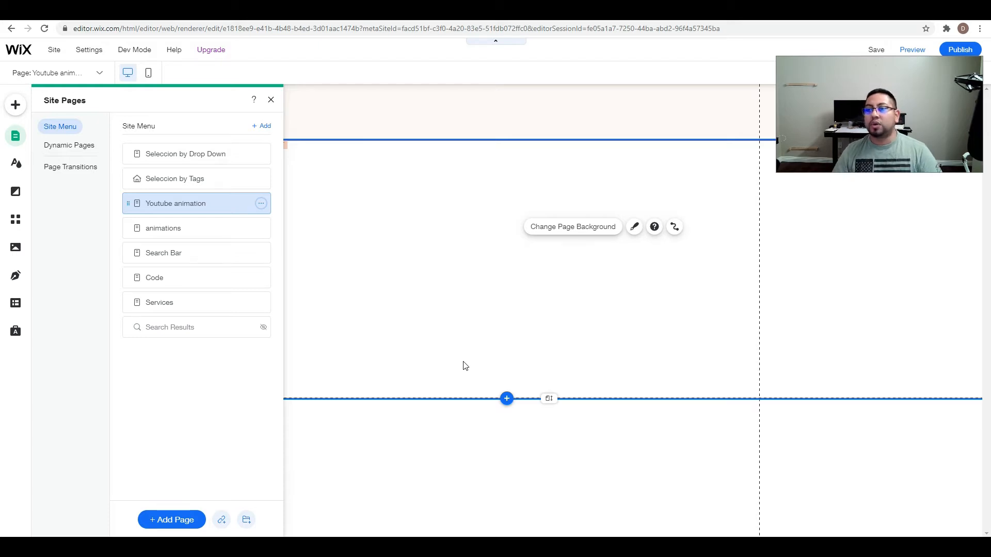
{"action": "left_click", "coordinate": [517, 303]}
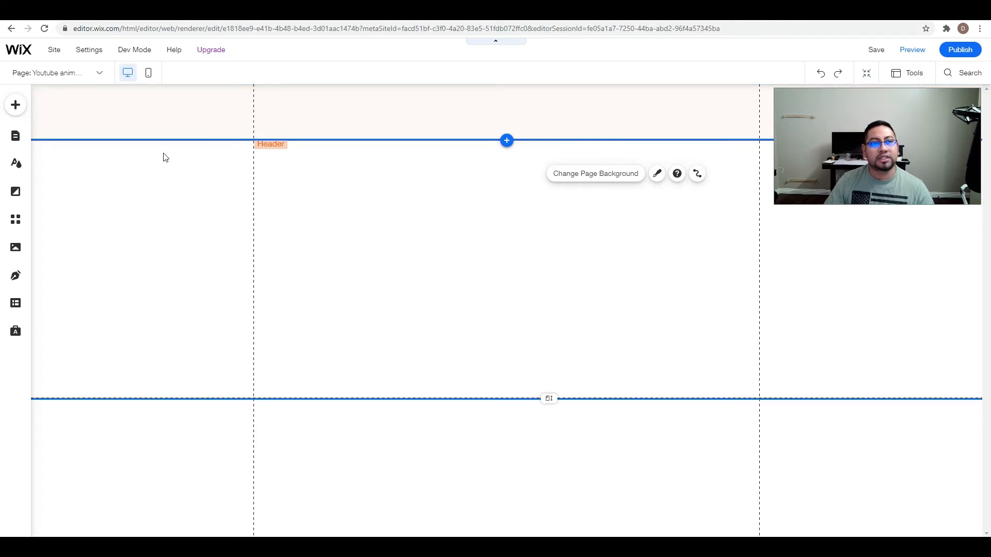
{"action": "left_click", "coordinate": [149, 75]}
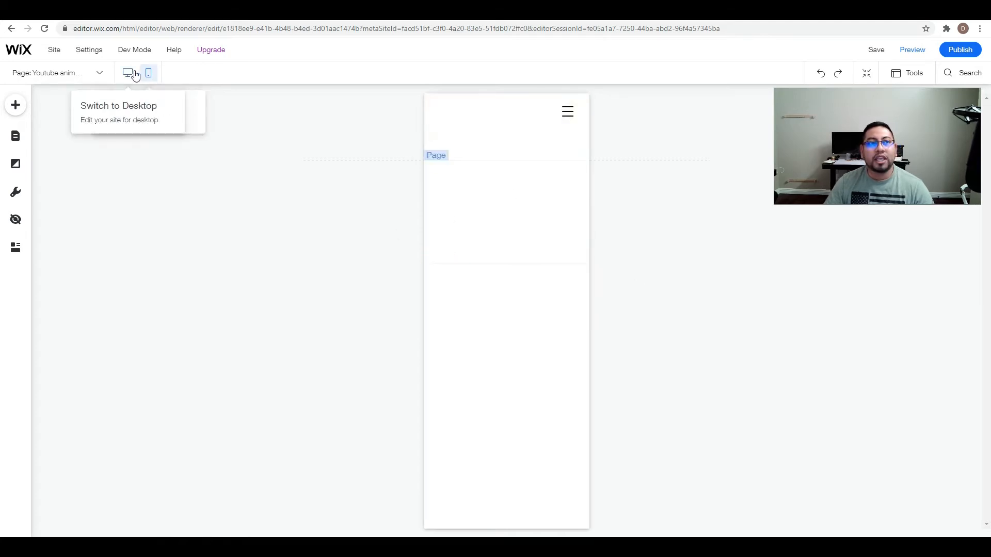
{"action": "left_click", "coordinate": [129, 74]}
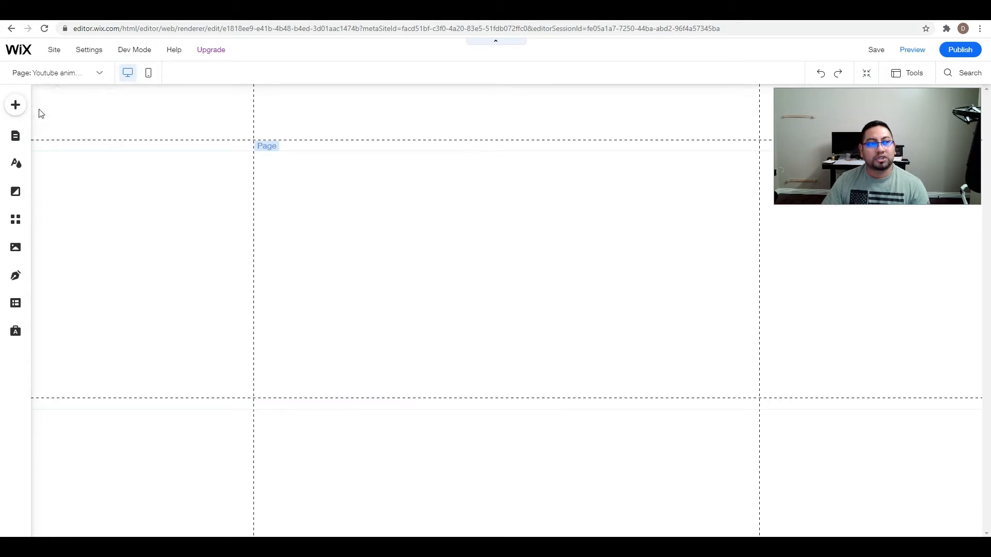
Add a blank white Classic strip directly below the header, at about y 109, and extend its lower edge to the footer.
{"action": "left_click", "coordinate": [17, 106]}
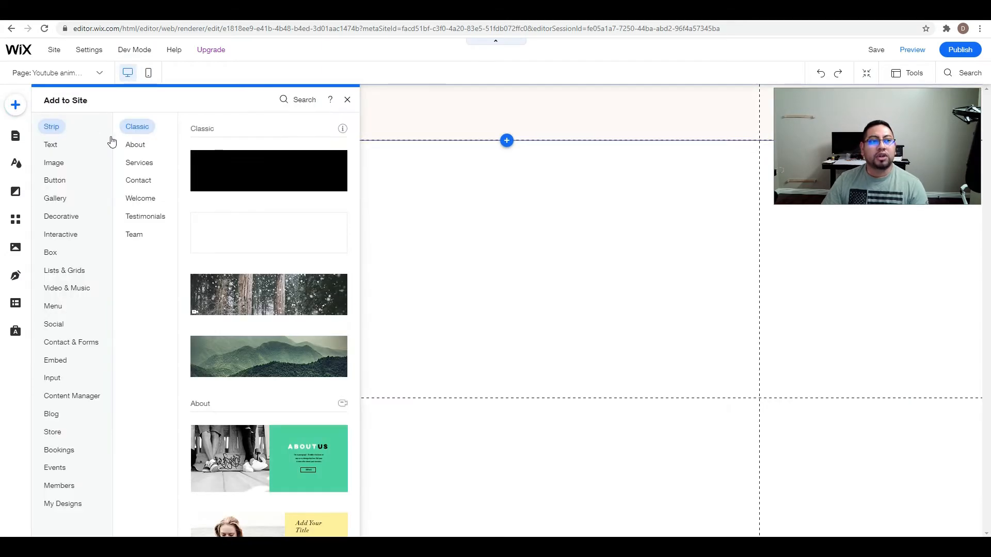
{"action": "left_click_drag", "start_coordinate": [278, 231], "coordinate": [470, 236]}
{"action": "left_click_drag", "start_coordinate": [551, 164], "coordinate": [553, 147]}
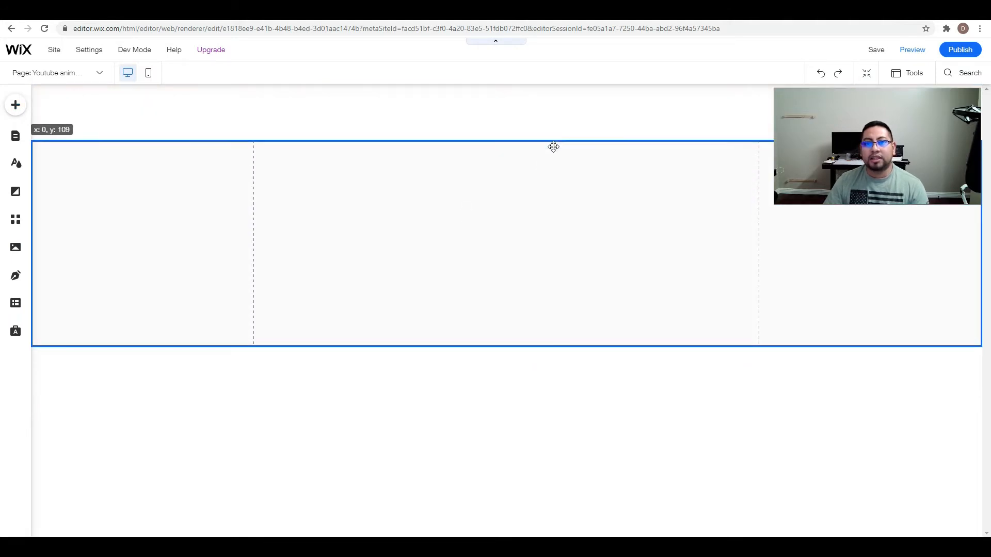
{"action": "left_click_drag", "start_coordinate": [545, 345], "coordinate": [543, 398]}
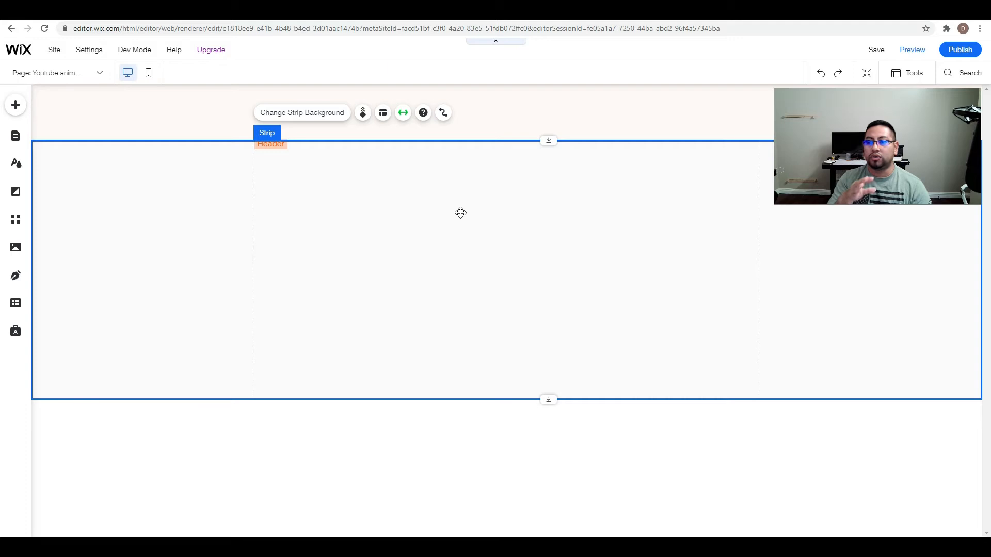
{"action": "left_click", "coordinate": [567, 444]}
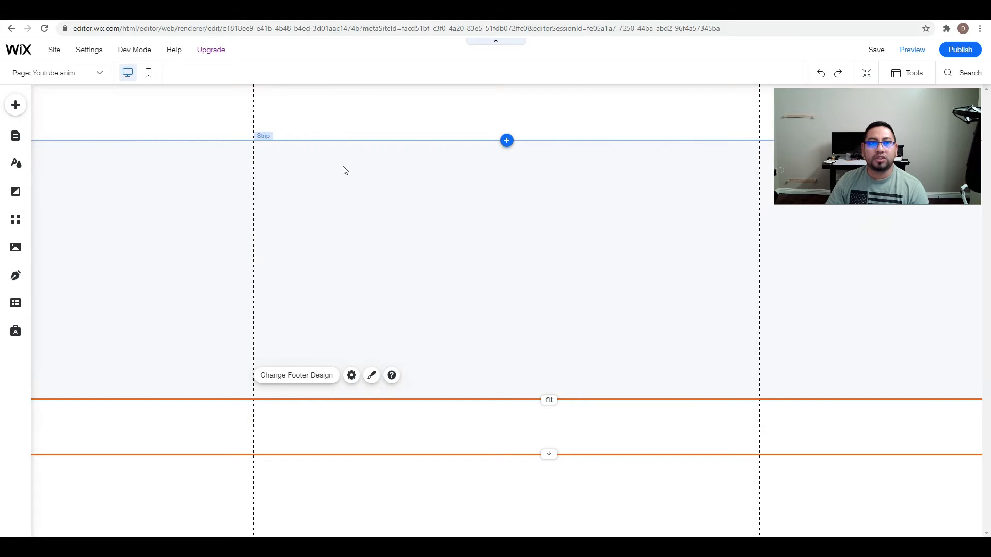
Try the strip's background color at 0% opacity and return it to 100%.
{"action": "left_click", "coordinate": [399, 208]}
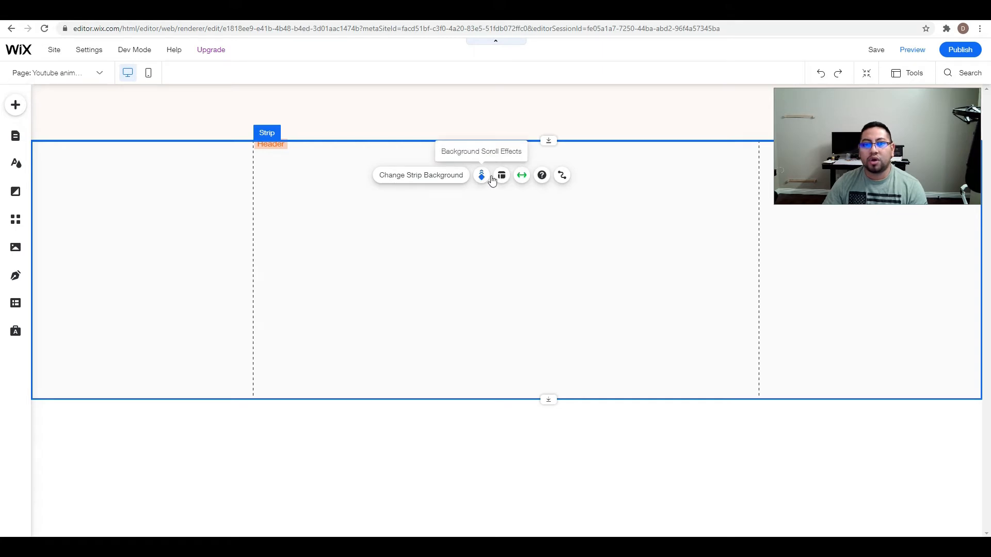
{"action": "left_click", "coordinate": [461, 178]}
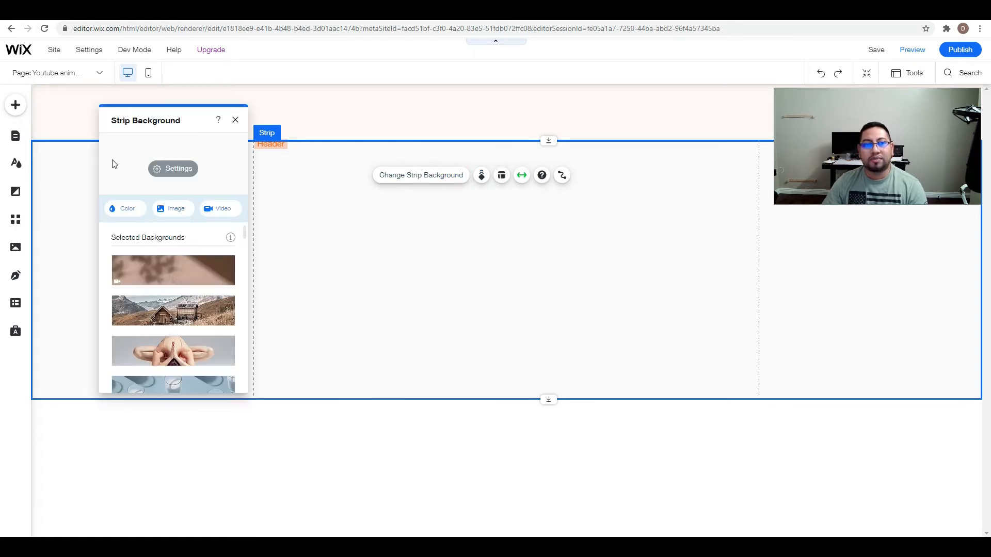
{"action": "left_click", "coordinate": [169, 166]}
{"action": "left_click", "coordinate": [174, 189]}
{"action": "left_click_drag", "start_coordinate": [102, 194], "coordinate": [66, 195]}
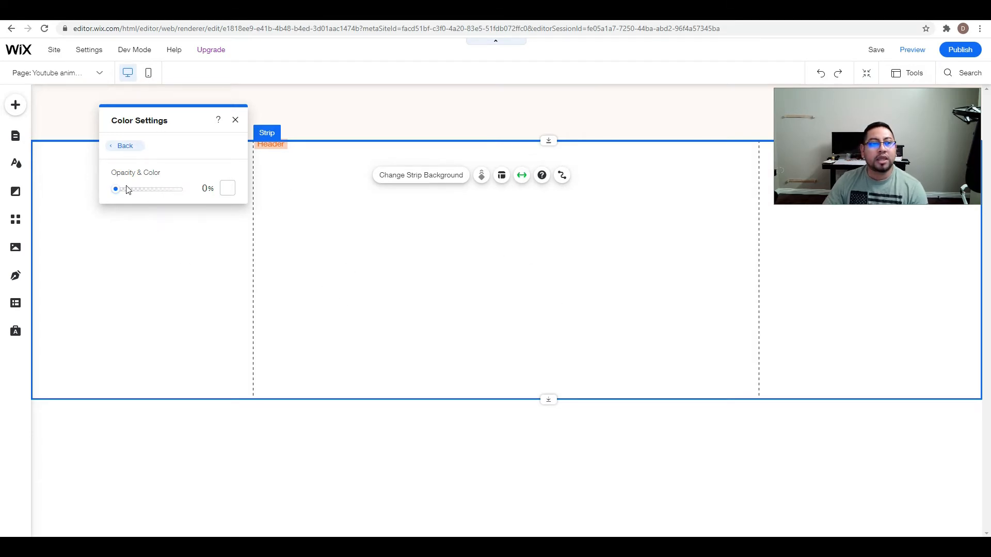
{"action": "left_click_drag", "start_coordinate": [115, 190], "coordinate": [347, 223]}
{"action": "left_click", "coordinate": [348, 223]}
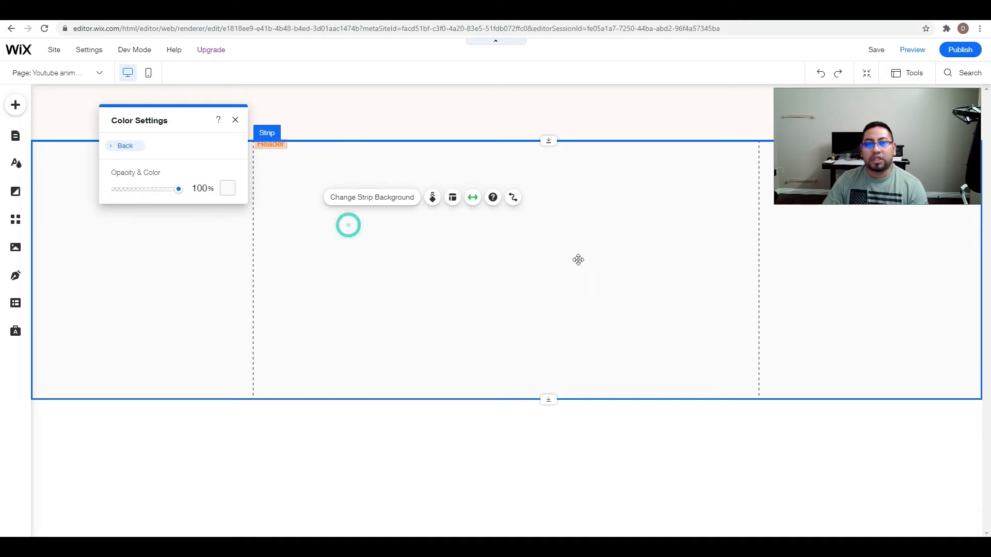
{"action": "left_click", "coordinate": [471, 295]}
Start choosing an image for the strip's background and search Unsplash for "space".
{"action": "left_click", "coordinate": [515, 272]}
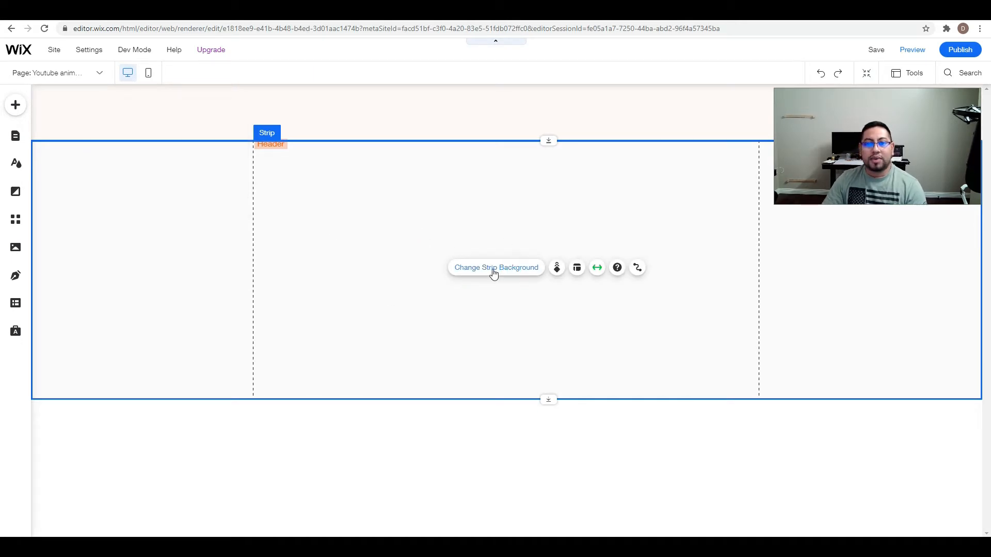
{"action": "left_click", "coordinate": [508, 266]}
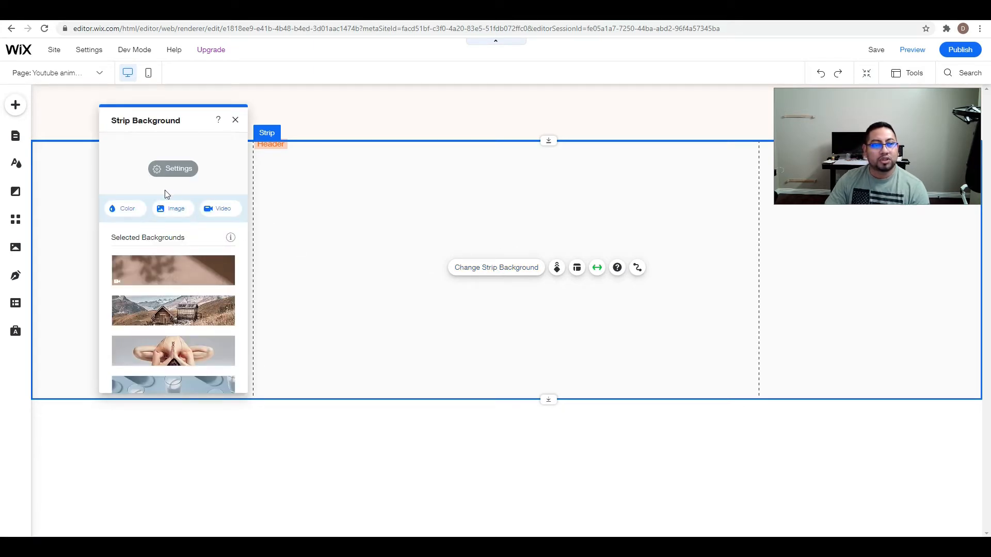
{"action": "left_click", "coordinate": [174, 210]}
{"action": "left_click", "coordinate": [127, 291]}
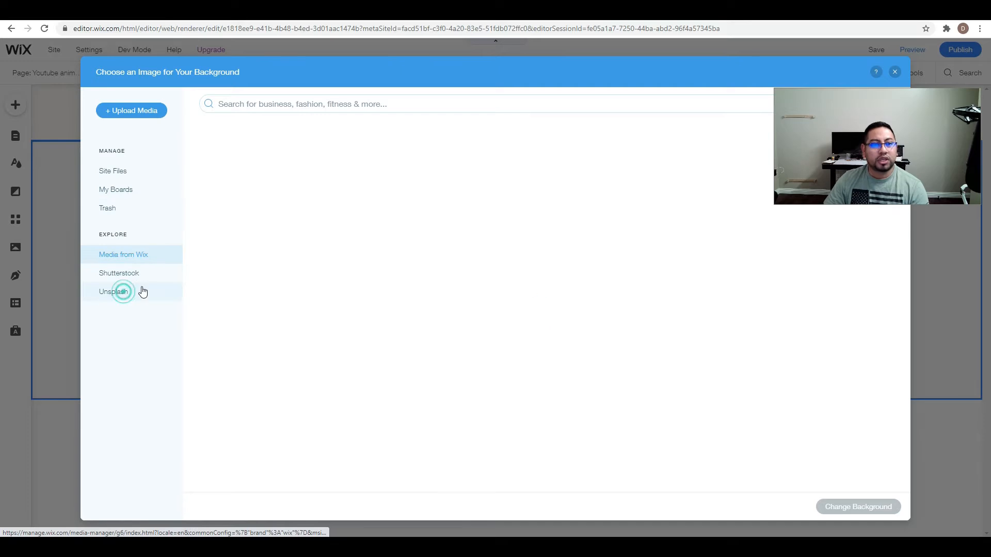
{"action": "left_click", "coordinate": [273, 105]}
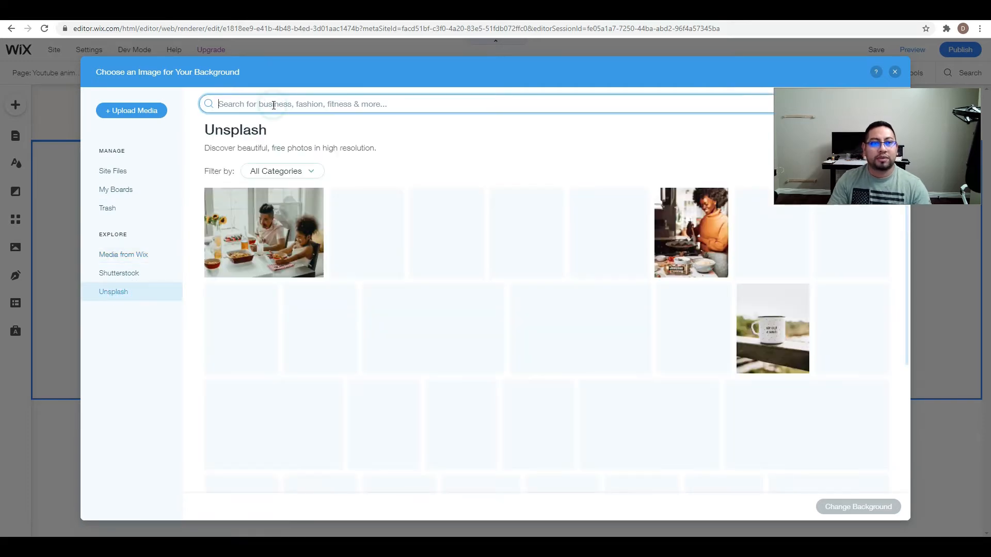
{"action": "type", "text": "space"}
{"action": "key", "text": "Return"}
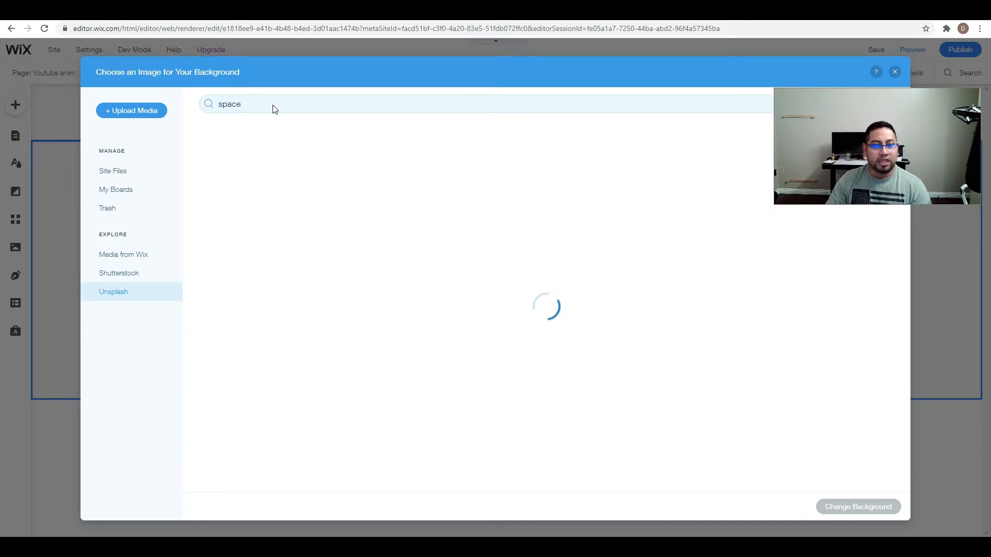
Apply the dark red starry nebula photo as the strip's background and extend the strip's lower edge further down.
{"action": "scroll", "coordinate": [766, 310], "scroll_direction": "down", "scroll_amount": 1}
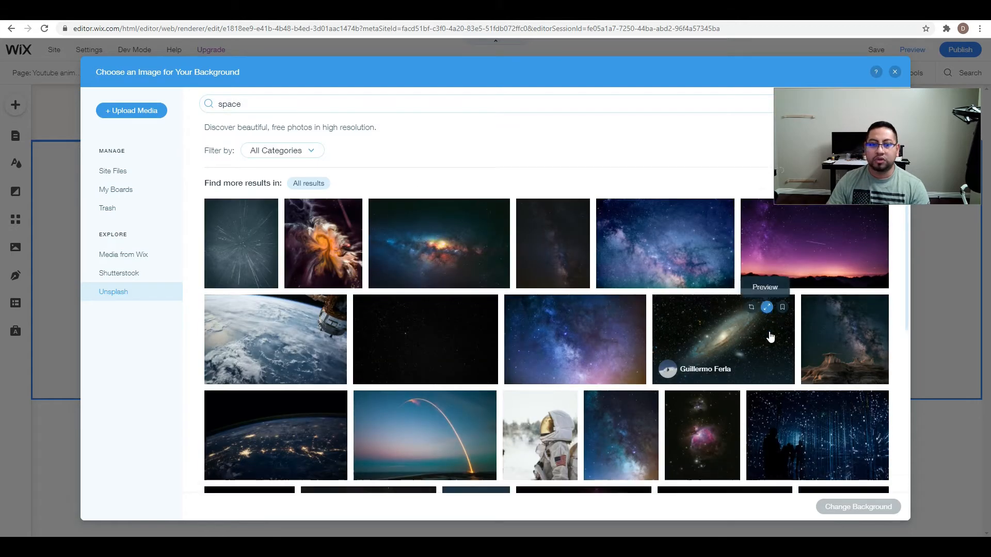
{"action": "scroll", "coordinate": [618, 395], "scroll_direction": "down", "scroll_amount": 8}
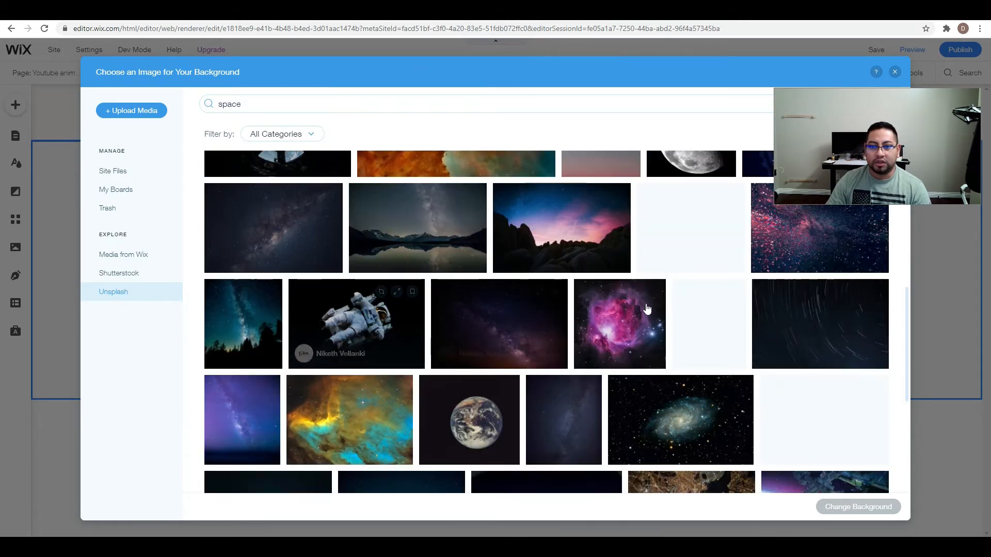
{"action": "scroll", "coordinate": [640, 356], "scroll_direction": "down", "scroll_amount": 6}
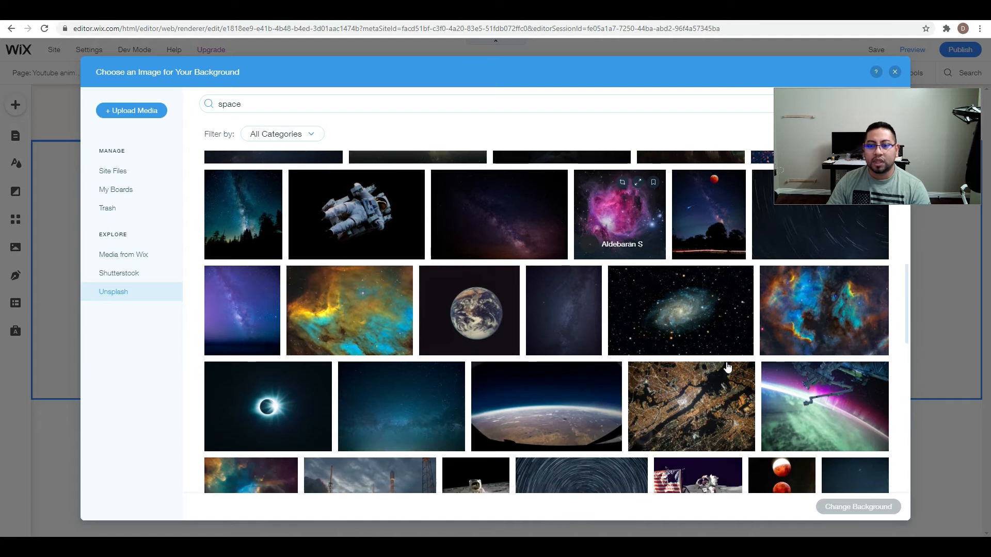
{"action": "scroll", "coordinate": [617, 367], "scroll_direction": "up", "scroll_amount": 1}
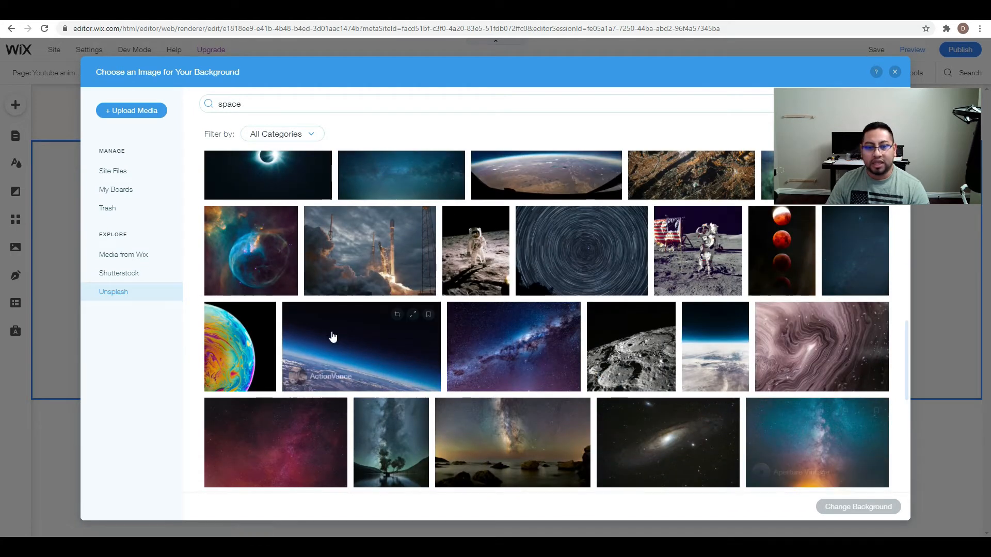
{"action": "scroll", "coordinate": [332, 336], "scroll_direction": "down", "scroll_amount": 4}
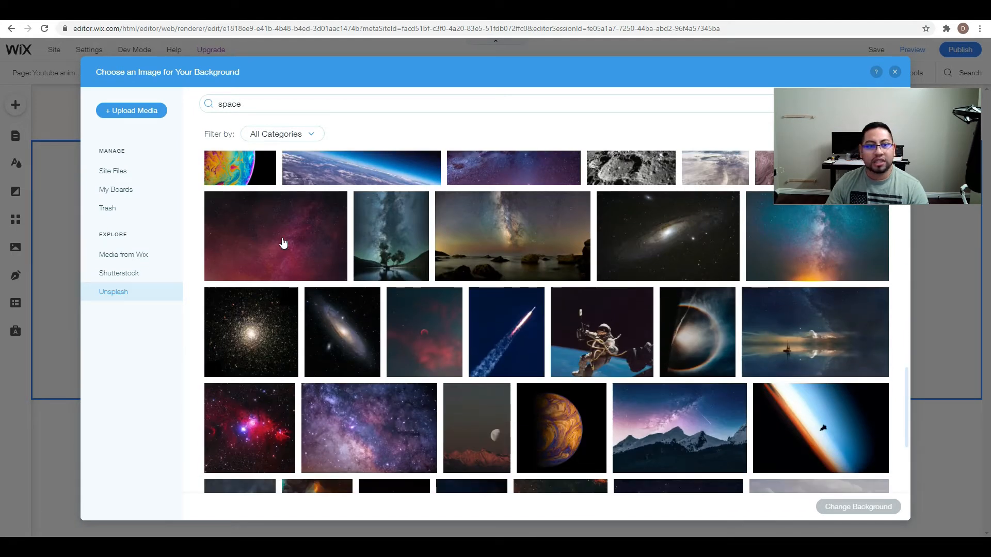
{"action": "left_click", "coordinate": [274, 280]}
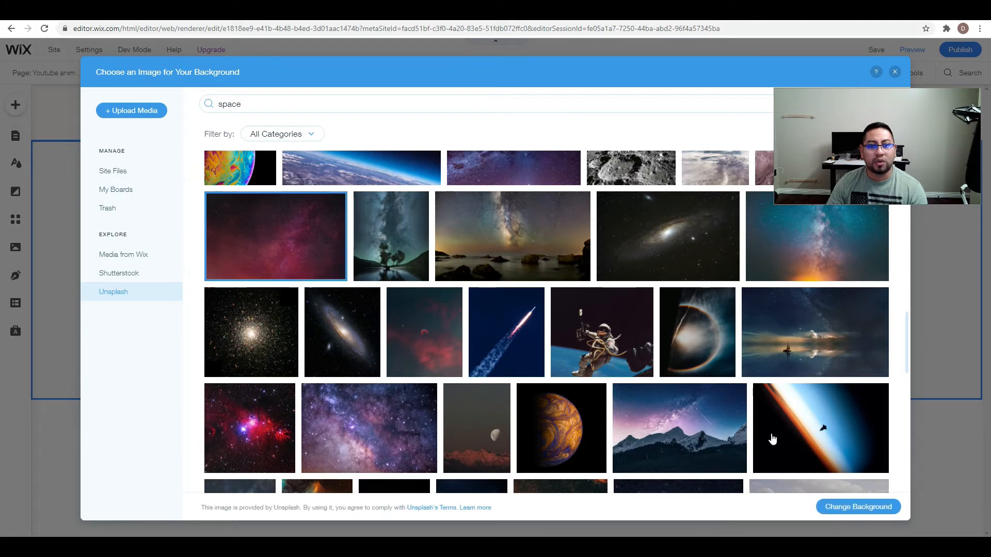
{"action": "left_click", "coordinate": [860, 508]}
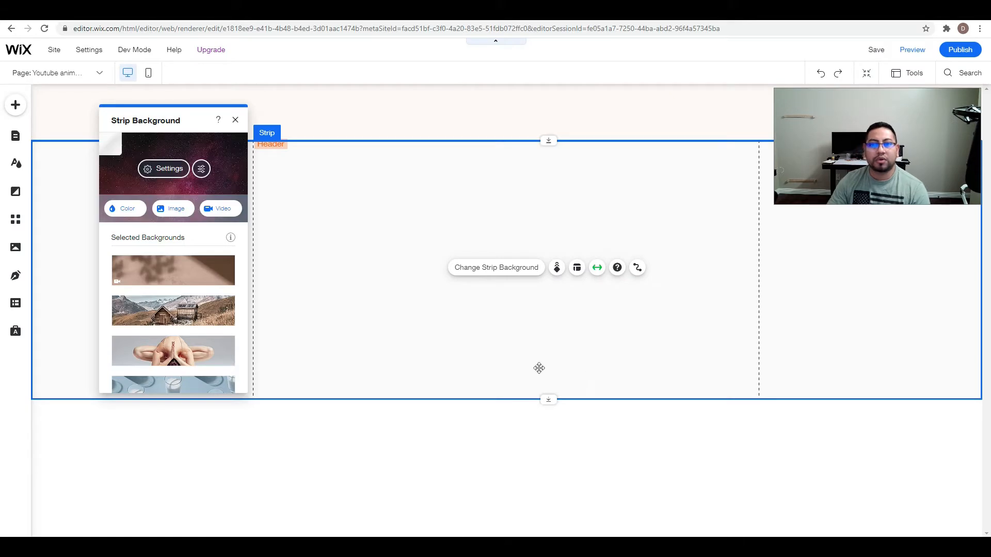
{"action": "left_click_drag", "start_coordinate": [545, 399], "coordinate": [549, 466]}
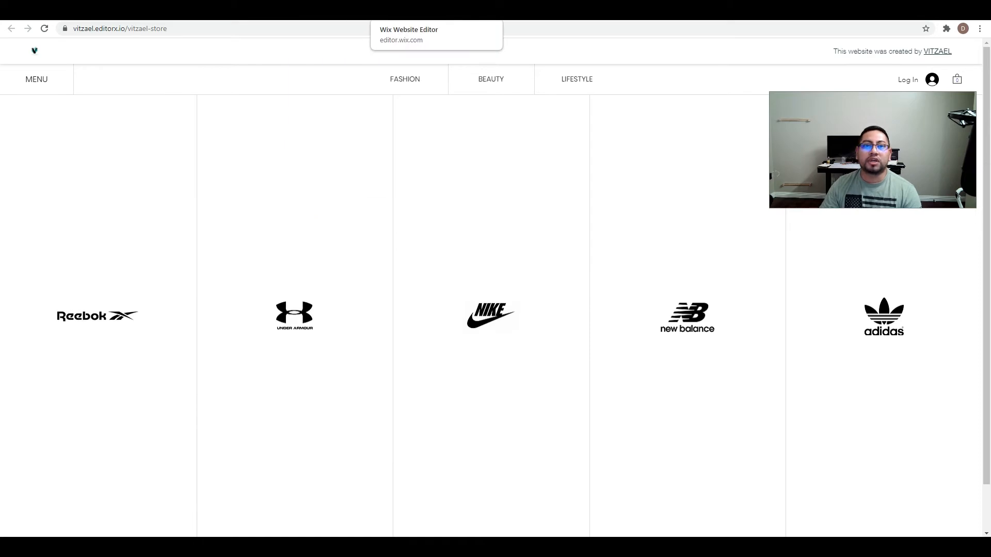
Return to the Wix editor, close the strip background settings and look through the addable text, interactive and box elements.
{"action": "left_click", "coordinate": [436, 11]}
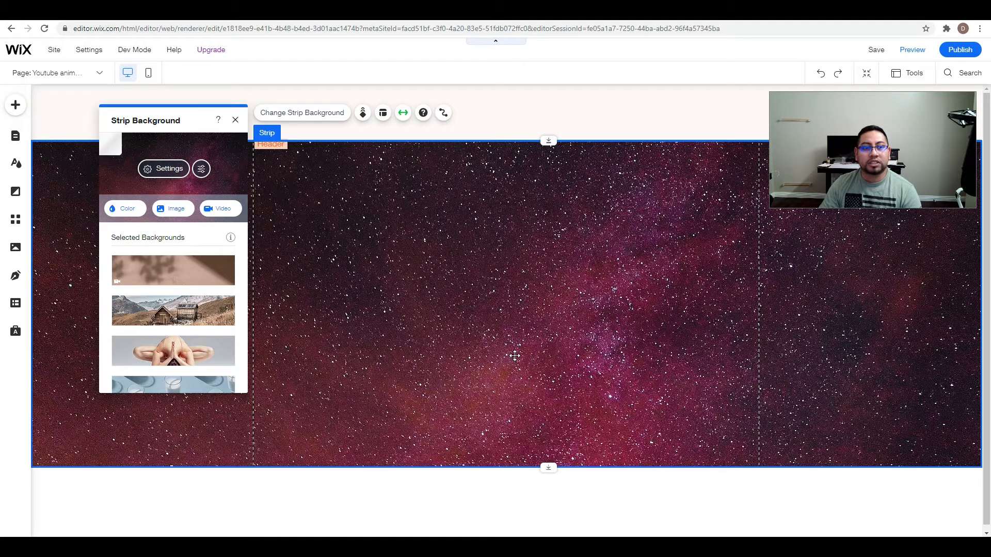
{"action": "left_click", "coordinate": [236, 120]}
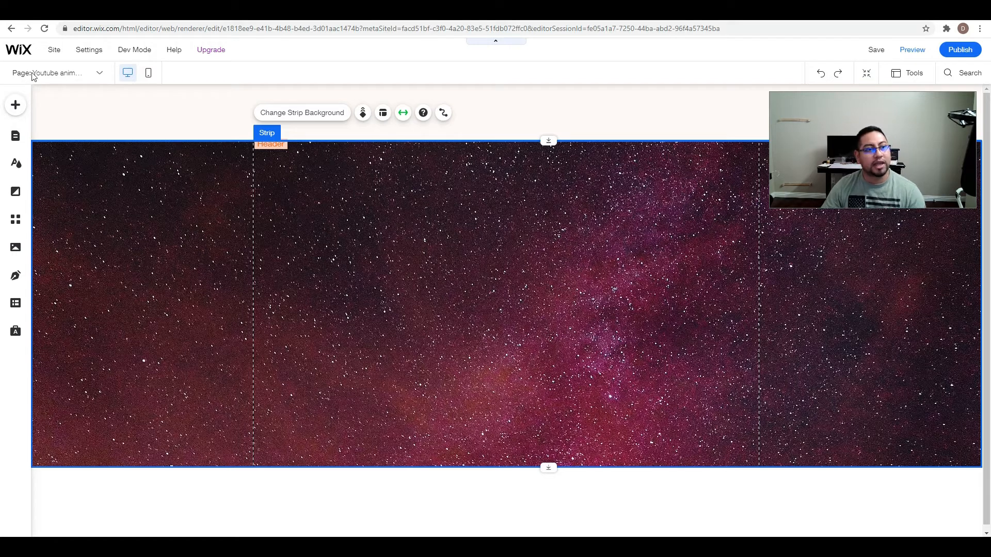
{"action": "left_click", "coordinate": [18, 108]}
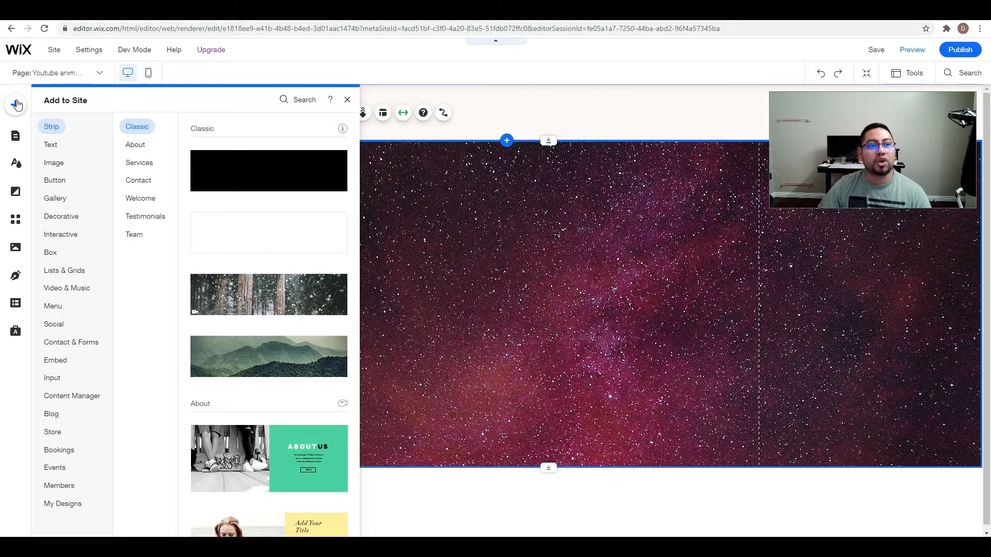
{"action": "left_click", "coordinate": [49, 145]}
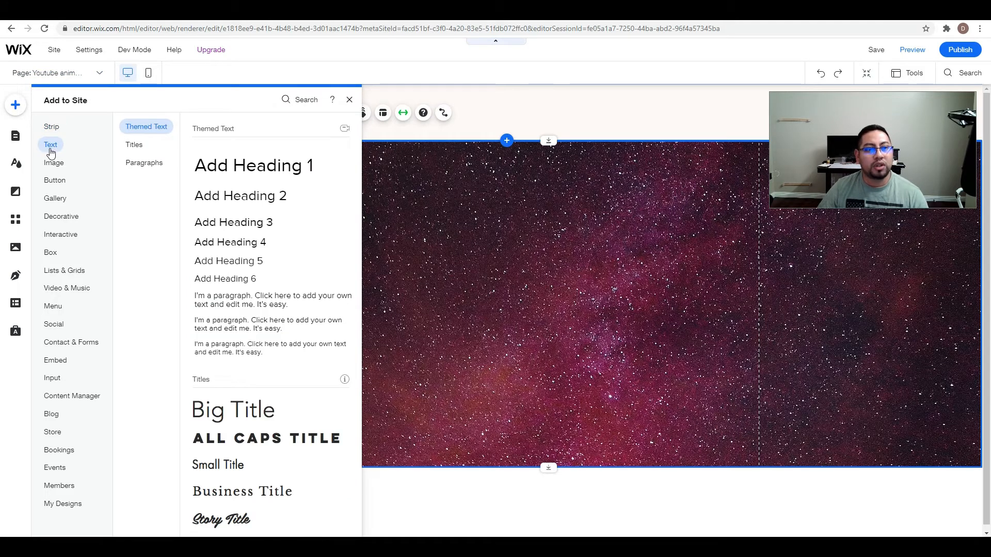
{"action": "left_click", "coordinate": [73, 239]}
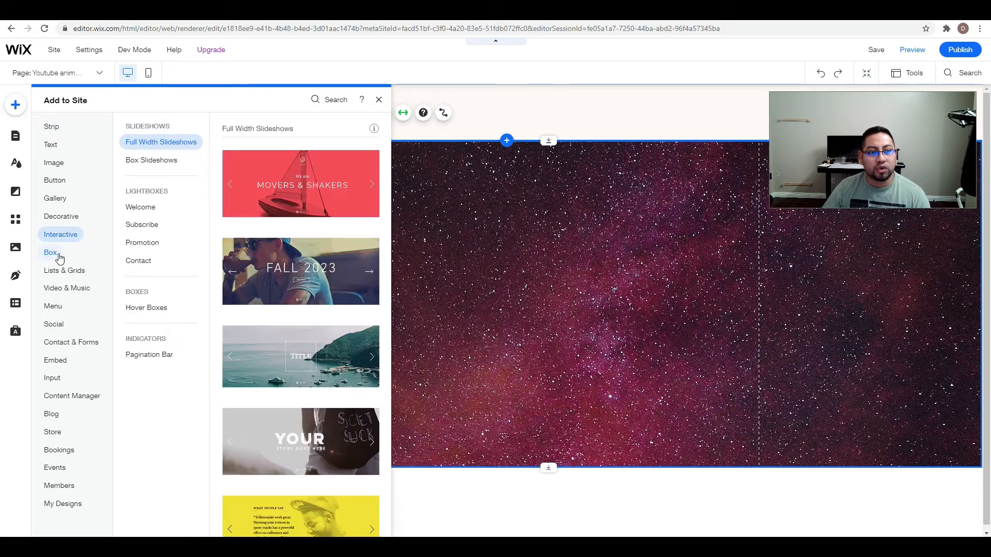
{"action": "left_click", "coordinate": [55, 255]}
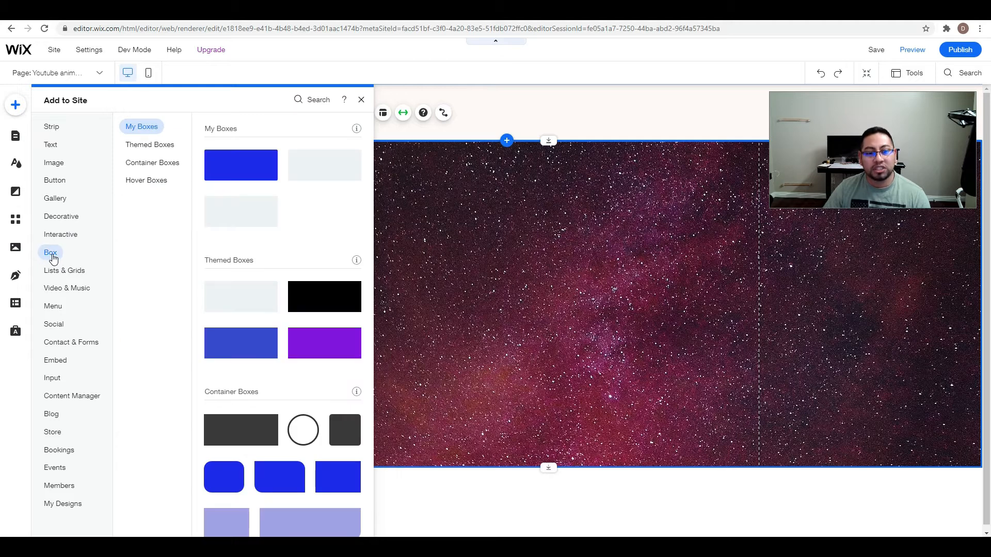
{"action": "scroll", "coordinate": [271, 372], "scroll_direction": "down", "scroll_amount": 2}
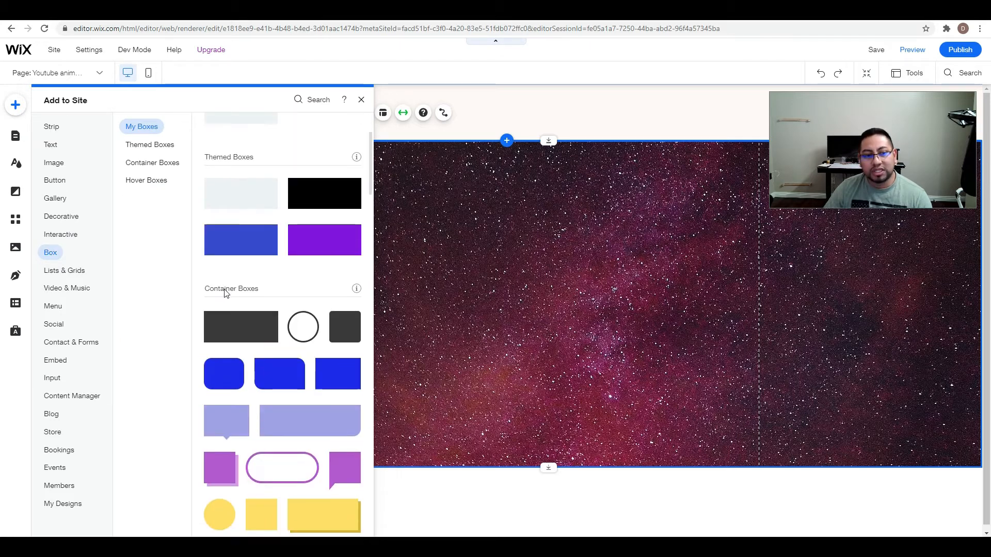
{"action": "left_click", "coordinate": [204, 285]}
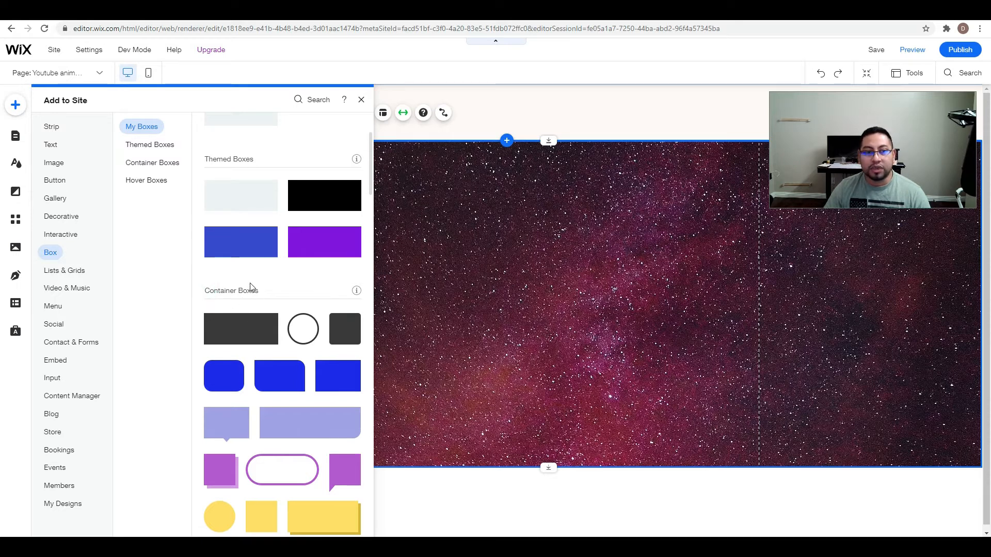
{"action": "scroll", "coordinate": [248, 289], "scroll_direction": "up", "scroll_amount": 2}
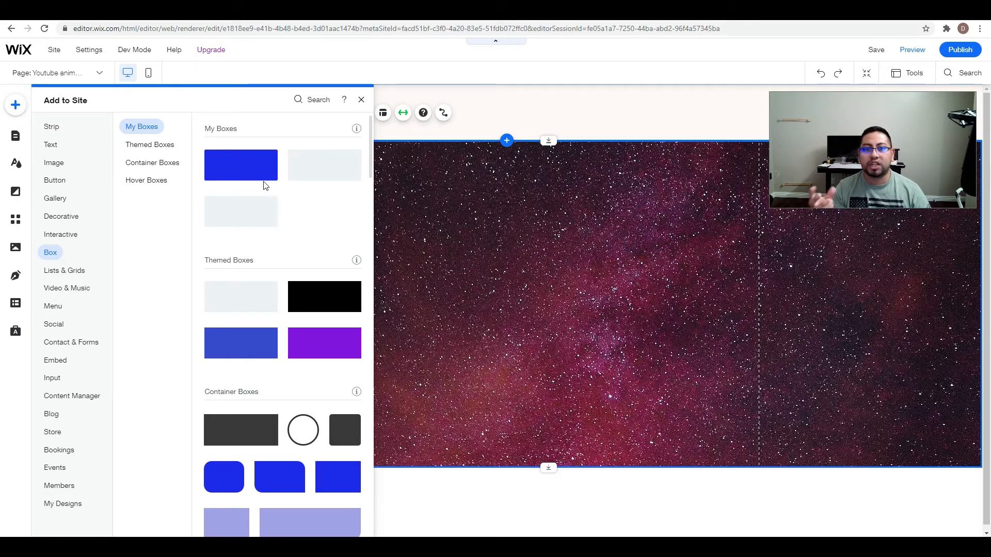
Add the plain blue square-cornered container box to the upper middle of the starry strip.
{"action": "left_click", "coordinate": [65, 218]}
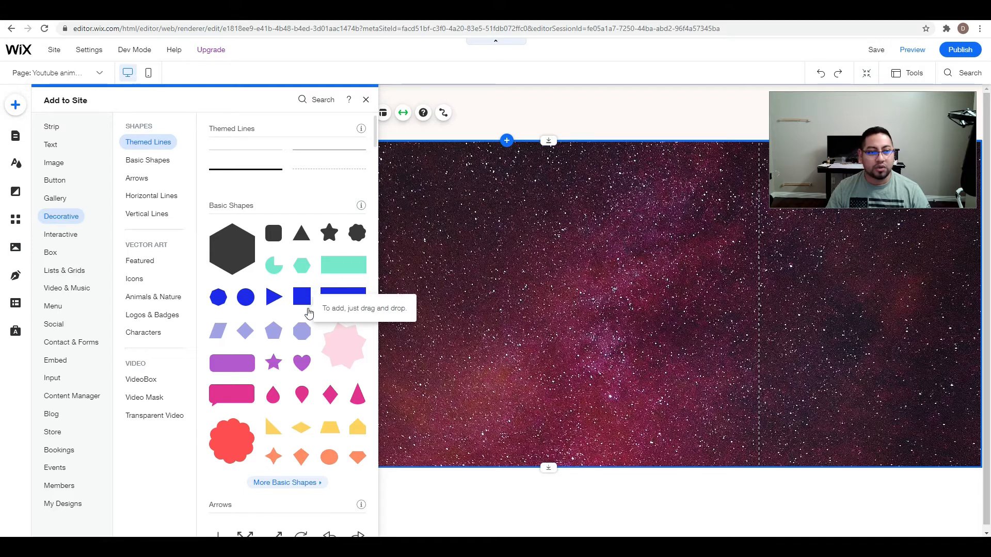
{"action": "left_click", "coordinate": [51, 269]}
{"action": "left_click", "coordinate": [51, 256]}
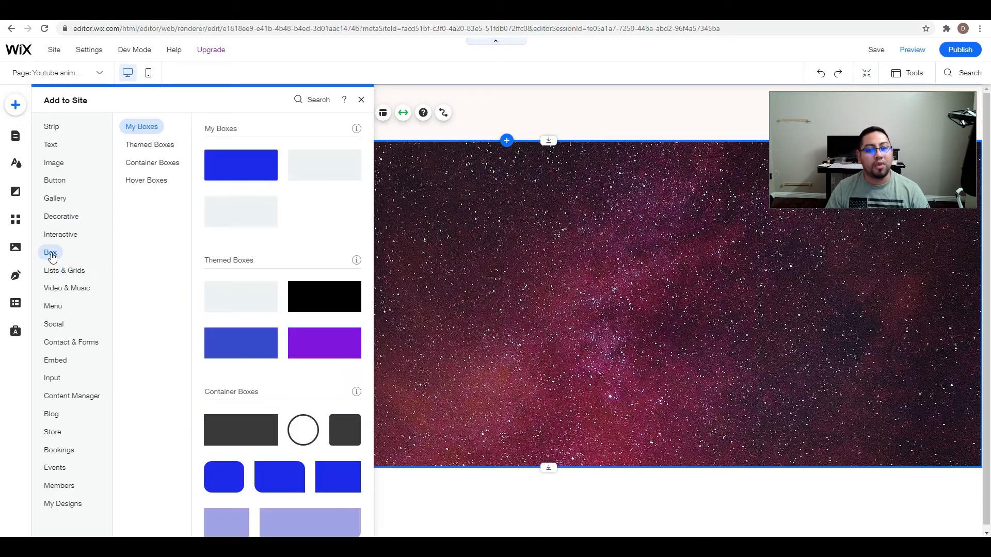
{"action": "scroll", "coordinate": [309, 374], "scroll_direction": "down", "scroll_amount": 1}
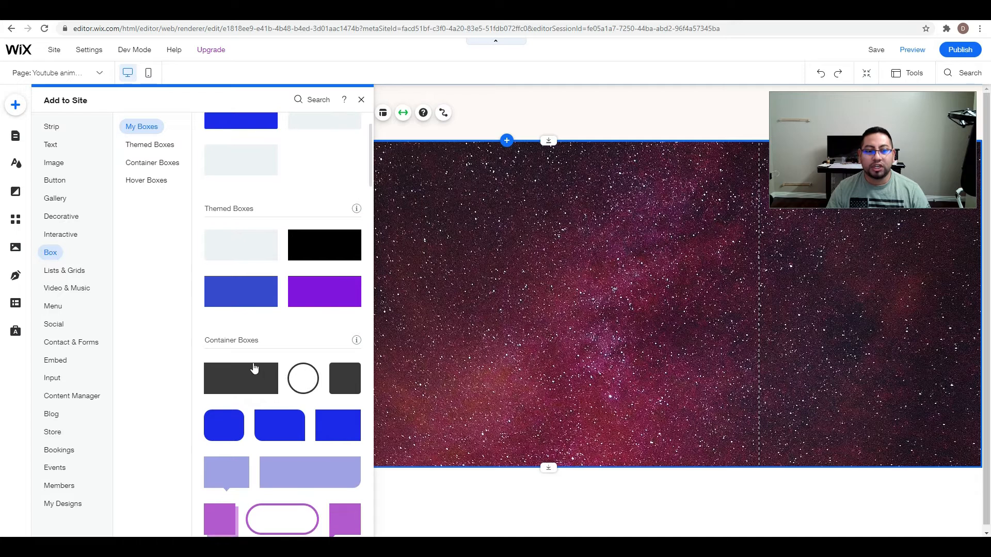
{"action": "scroll", "coordinate": [254, 372], "scroll_direction": "down", "scroll_amount": 2}
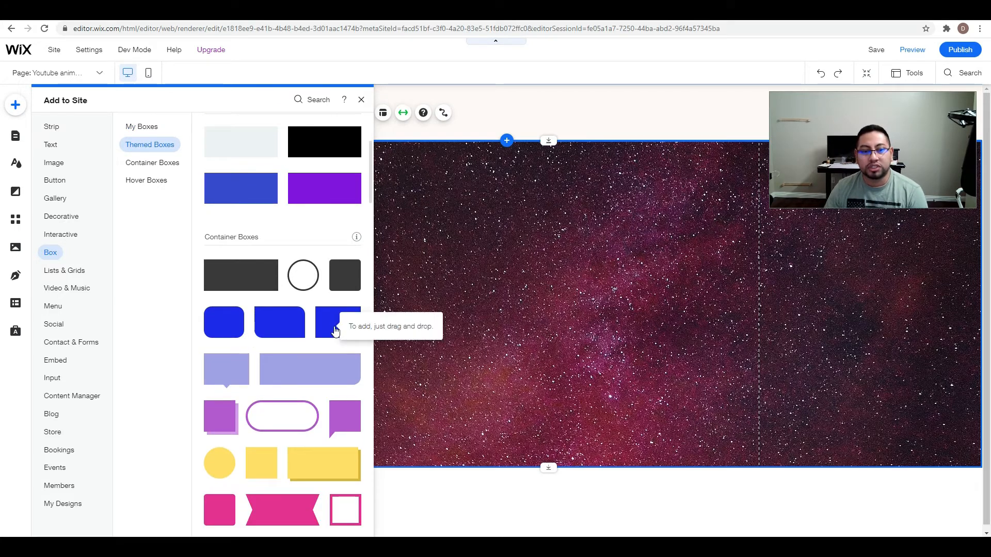
{"action": "left_click_drag", "start_coordinate": [336, 331], "coordinate": [449, 253]}
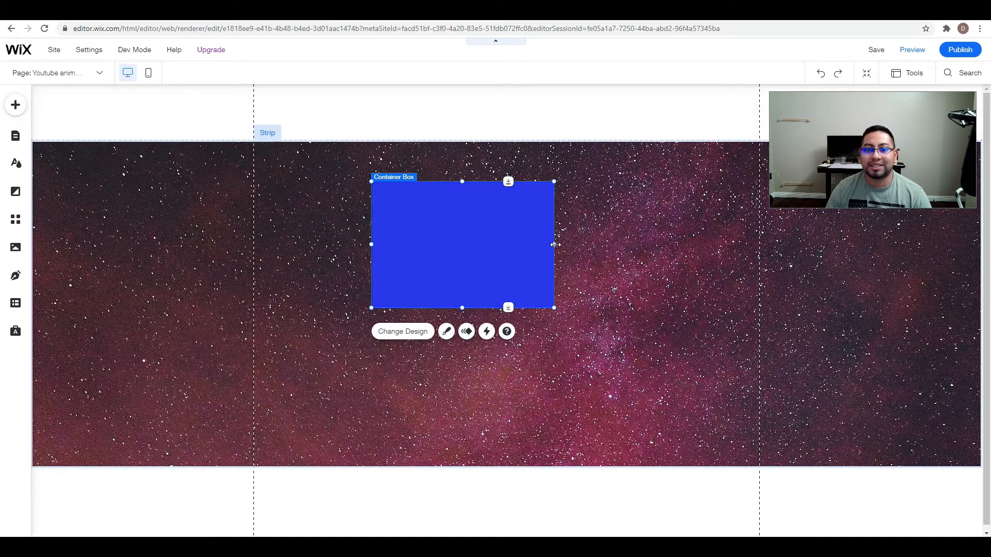
Resize the blue container box into a tall, narrow portrait rectangle and move it close to the strip's left gridline.
{"action": "left_click_drag", "start_coordinate": [555, 244], "coordinate": [486, 244]}
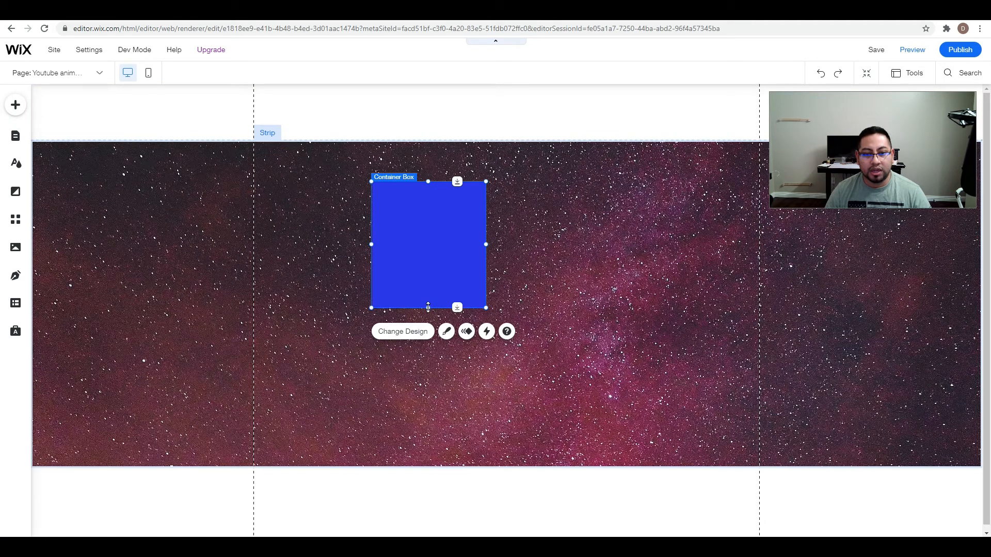
{"action": "left_click_drag", "start_coordinate": [428, 307], "coordinate": [429, 375]}
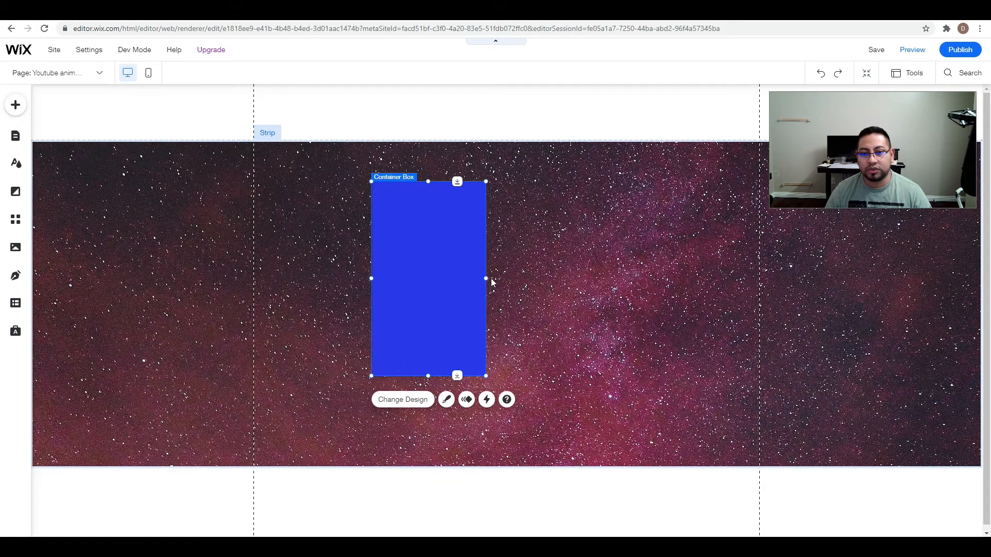
{"action": "mouse_move", "coordinate": [486, 279]}
{"action": "left_mouse_down"}
{"action": "mouse_move", "coordinate": [502, 277]}
{"action": "mouse_move", "coordinate": [493, 288]}
{"action": "left_mouse_up"}
{"action": "left_click_drag", "start_coordinate": [462, 374], "coordinate": [465, 384]}
{"action": "left_click_drag", "start_coordinate": [490, 295], "coordinate": [380, 300]}
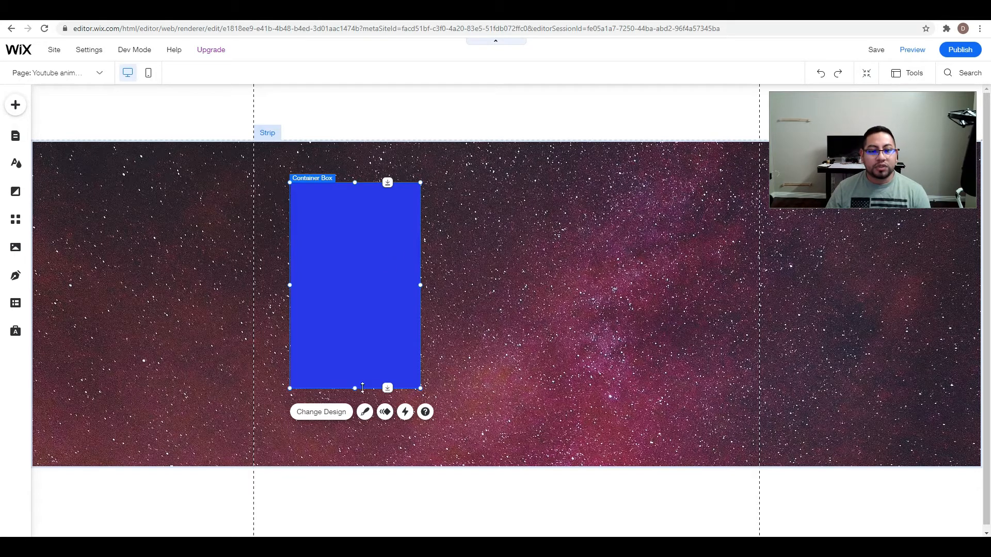
{"action": "left_click_drag", "start_coordinate": [355, 387], "coordinate": [355, 400]}
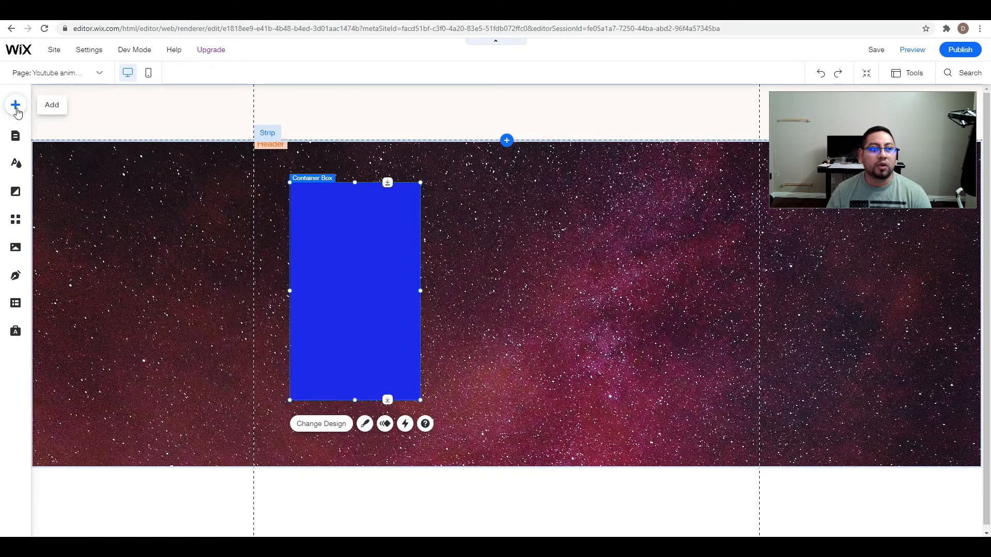
Start adding an image to the page and search the Media from Wix collection for "model".
{"action": "left_click", "coordinate": [16, 107]}
{"action": "left_click", "coordinate": [50, 145]}
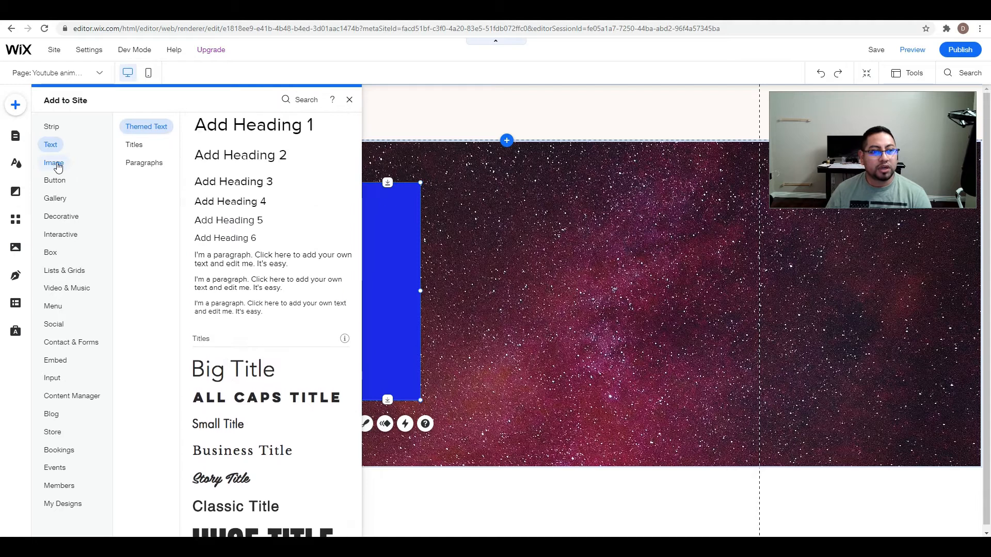
{"action": "left_click", "coordinate": [62, 166]}
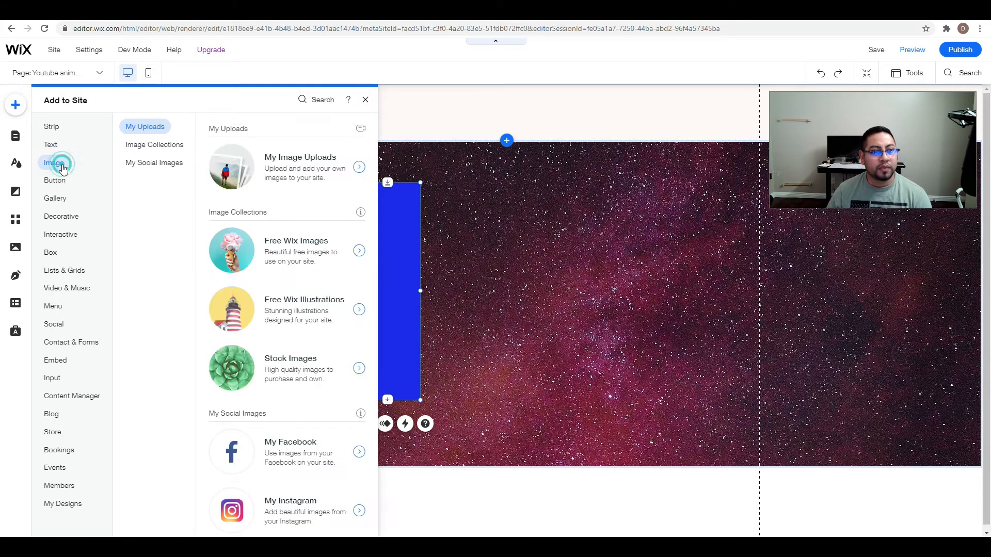
{"action": "left_click", "coordinate": [285, 174]}
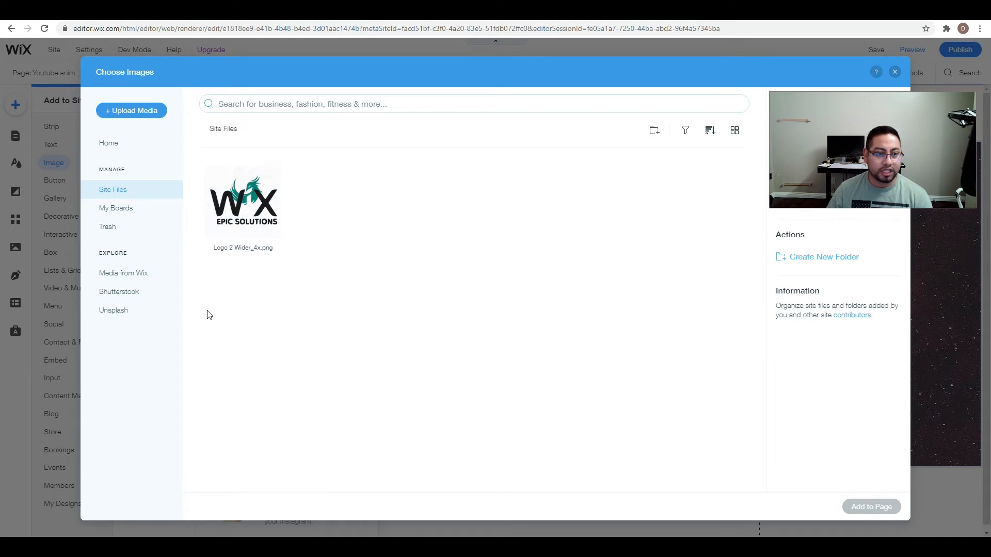
{"action": "left_click", "coordinate": [132, 277]}
{"action": "left_click", "coordinate": [278, 109]}
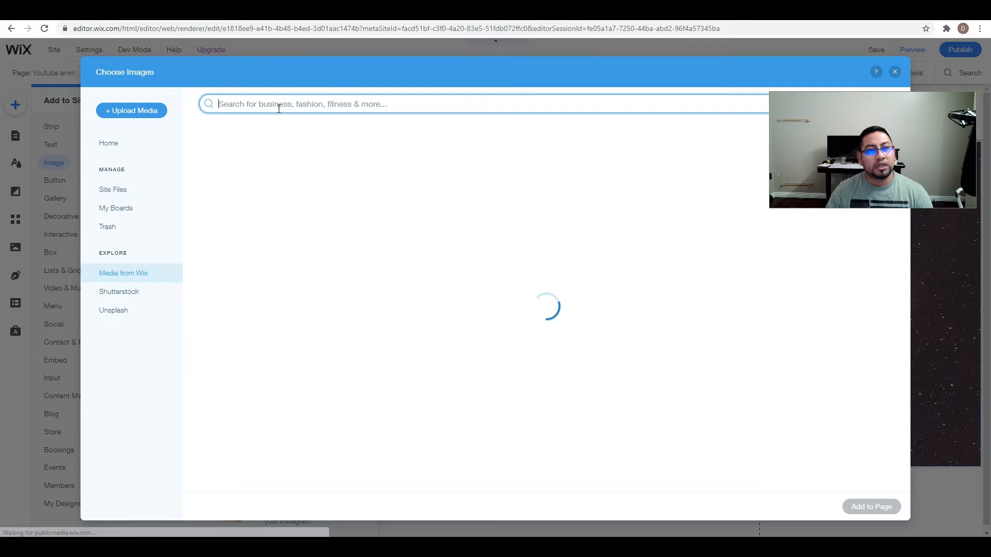
{"action": "type", "text": "model"}
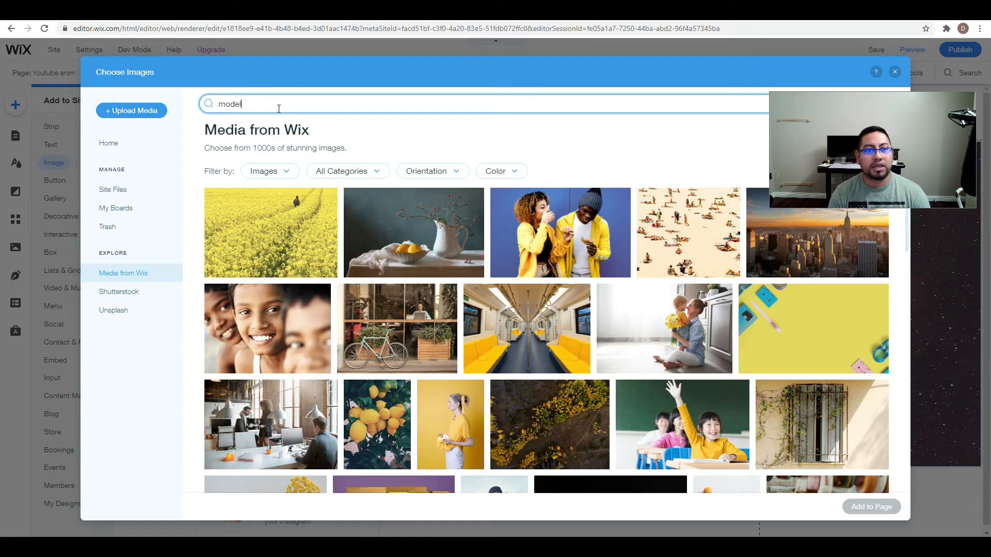
{"action": "key", "text": "Return"}
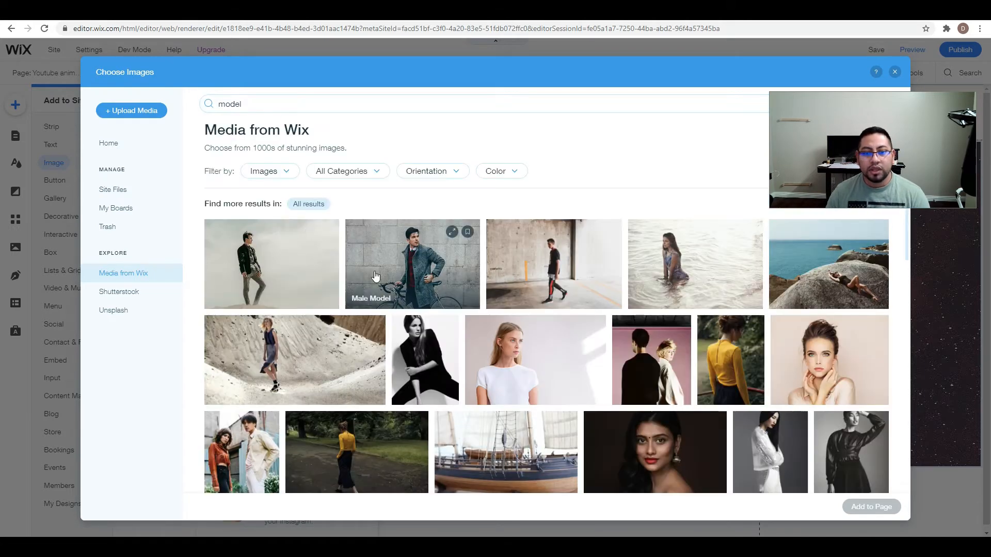
Add the "Male Model" photo of the man in a grey coat with a bicycle to the page.
{"action": "scroll", "coordinate": [480, 362], "scroll_direction": "down", "scroll_amount": 2}
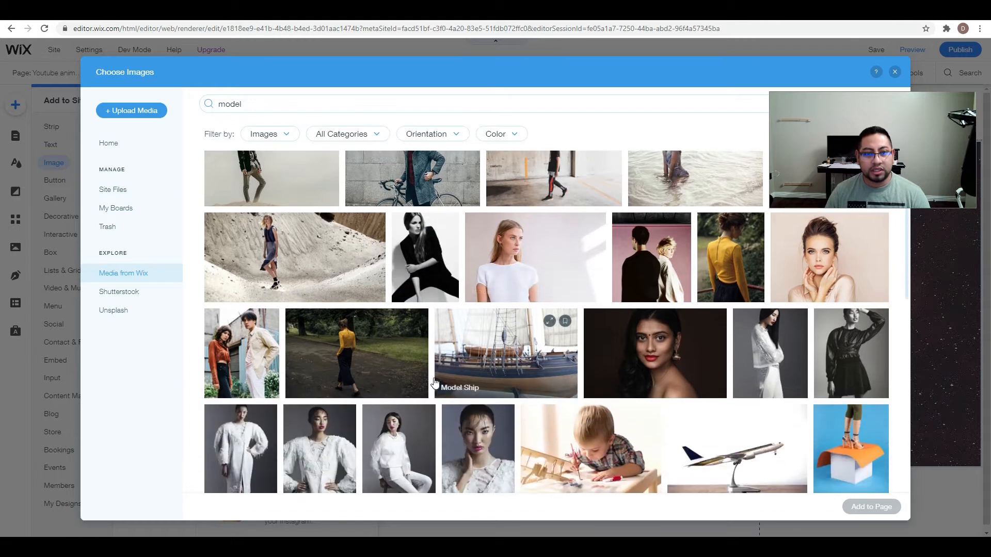
{"action": "scroll", "coordinate": [442, 365], "scroll_direction": "up", "scroll_amount": 2}
{"action": "scroll", "coordinate": [442, 364], "scroll_direction": "down", "scroll_amount": 3}
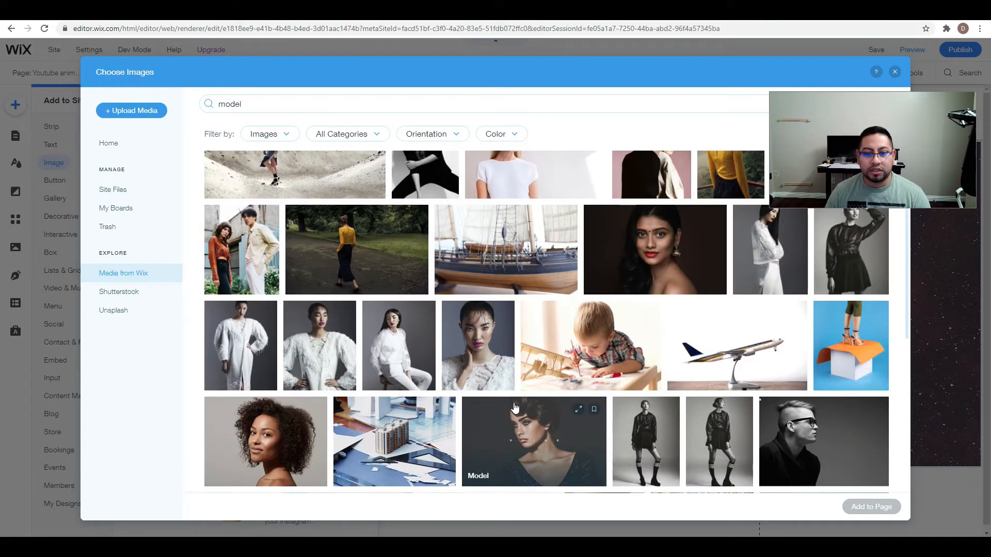
{"action": "scroll", "coordinate": [302, 272], "scroll_direction": "up", "scroll_amount": 3}
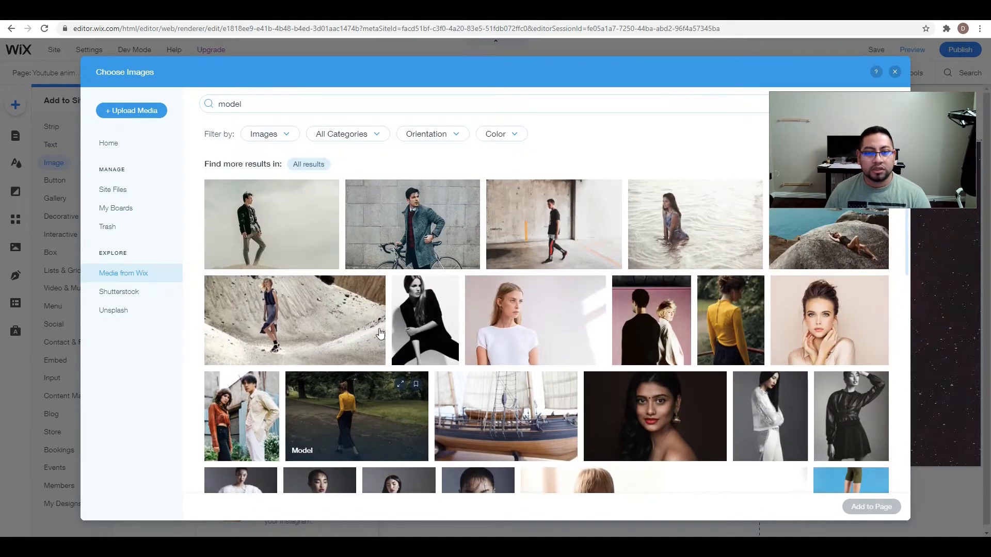
{"action": "left_click", "coordinate": [400, 269]}
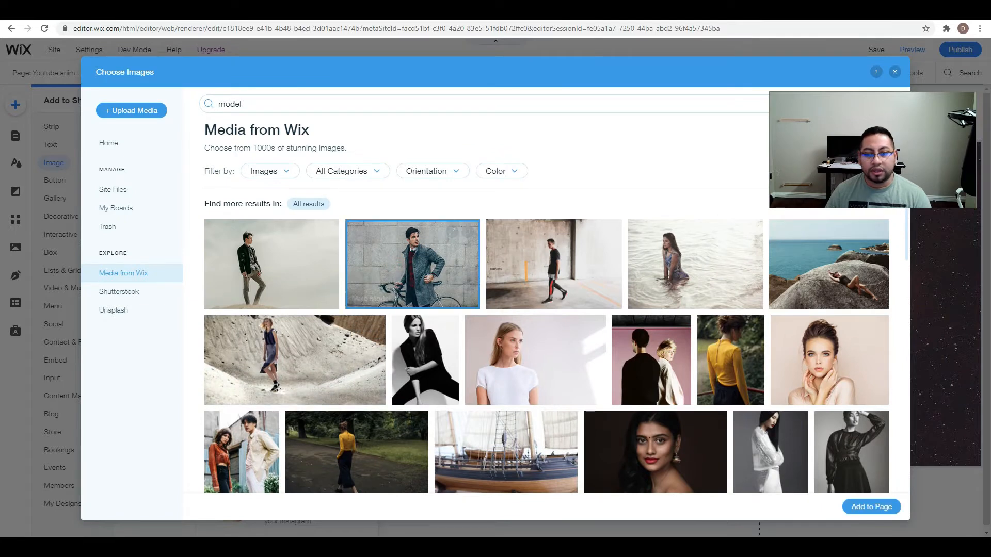
{"action": "left_click", "coordinate": [877, 504]}
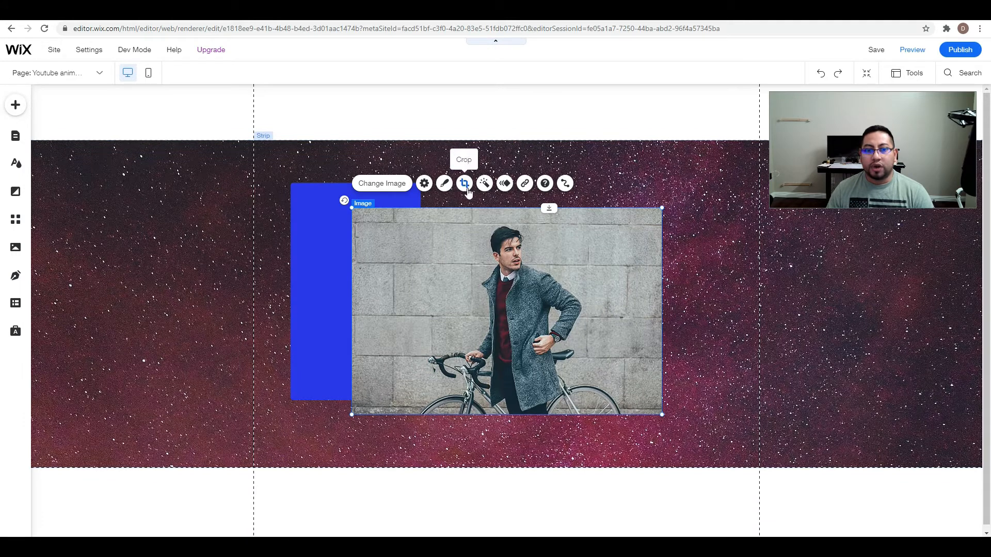
Crop the photo to a narrow portrait around the man and place it over the blue box at x 70, y 201, attaching it to the box.
{"action": "left_click", "coordinate": [463, 184]}
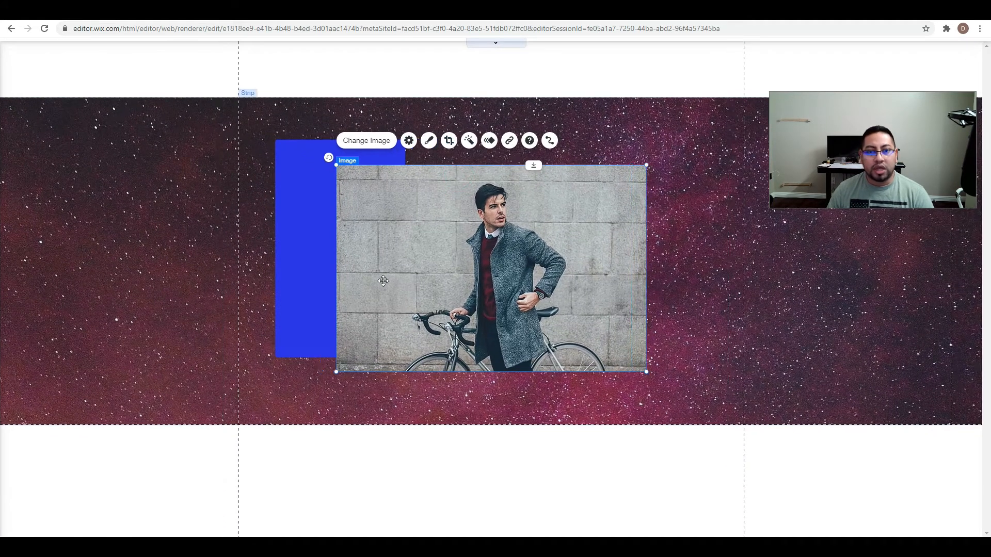
{"action": "left_click_drag", "start_coordinate": [338, 269], "coordinate": [447, 269]}
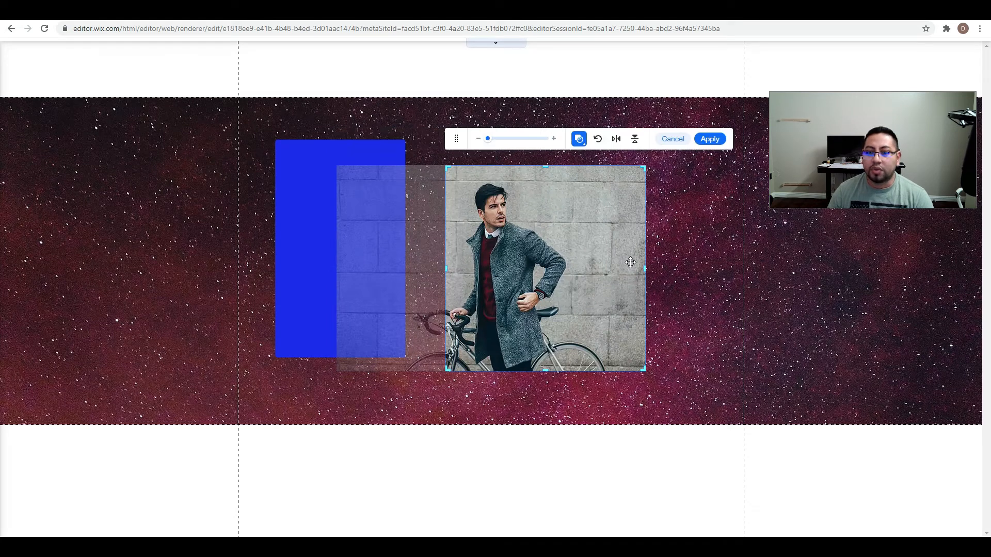
{"action": "left_click_drag", "start_coordinate": [645, 268], "coordinate": [573, 258]}
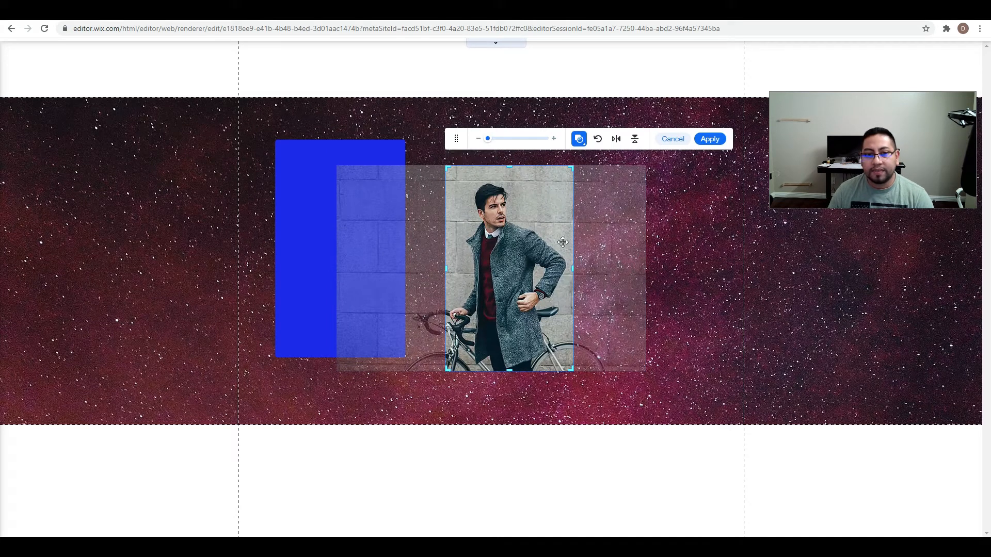
{"action": "left_click", "coordinate": [710, 140]}
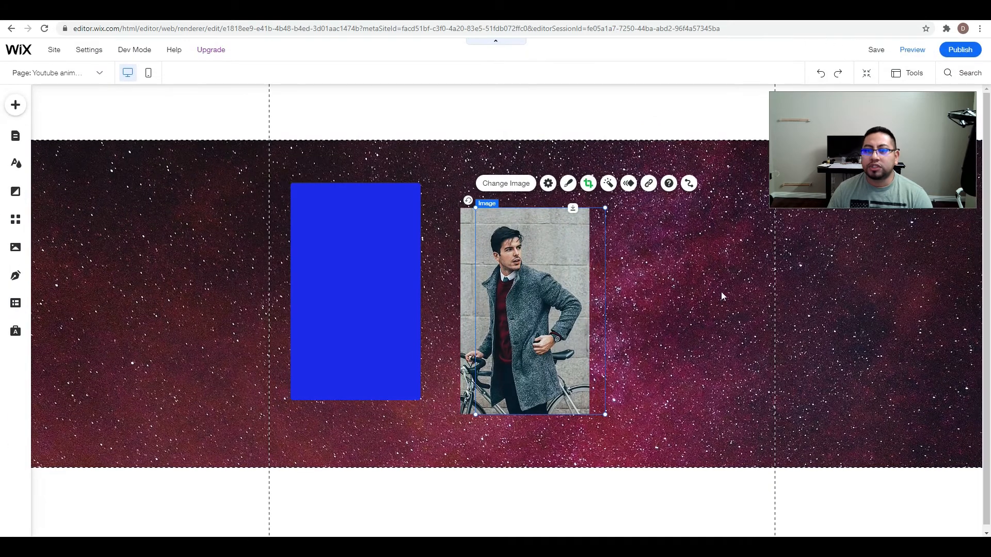
{"action": "left_click_drag", "start_coordinate": [547, 349], "coordinate": [590, 335]}
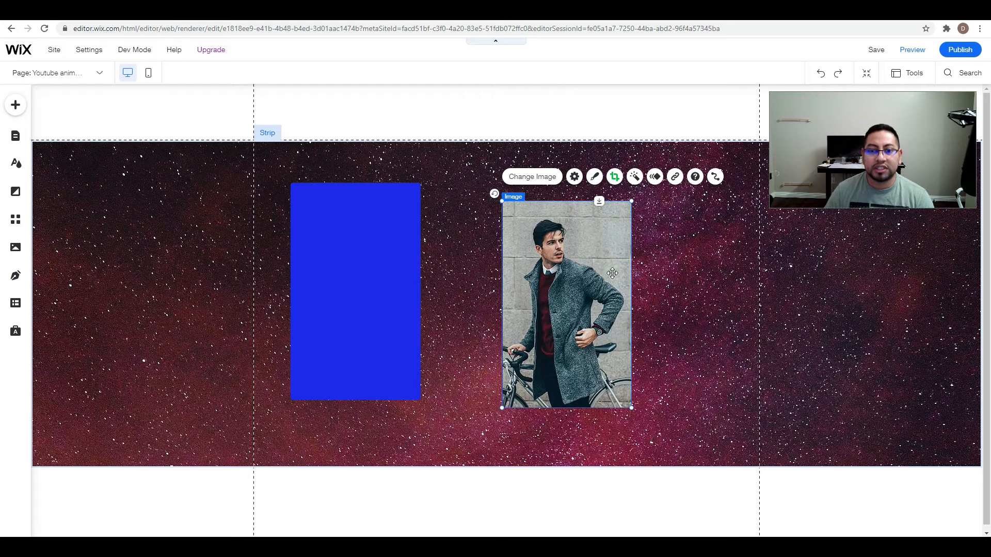
{"action": "left_click_drag", "start_coordinate": [593, 287], "coordinate": [388, 273]}
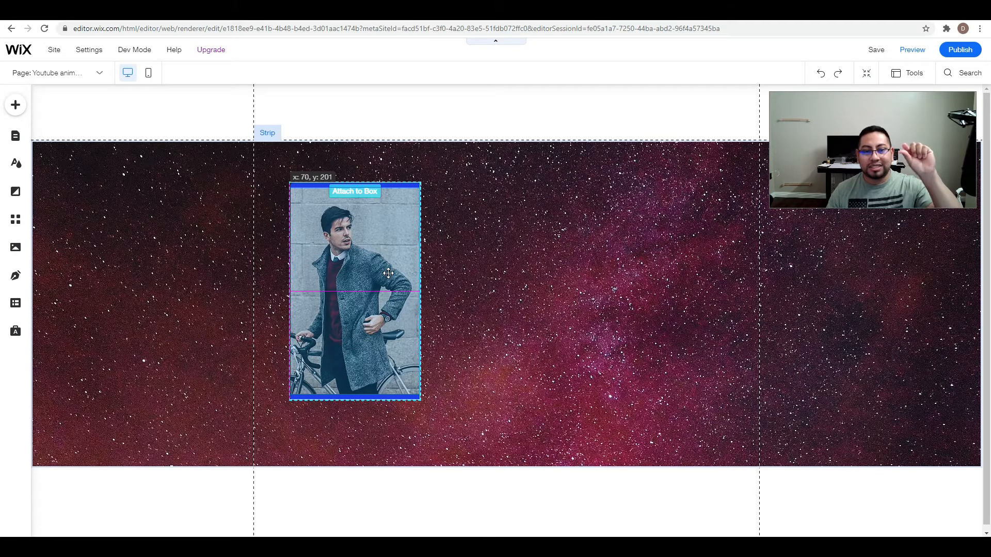
Align the photo with the blue box's upper-left corner and enlarge it to the box's full width.
{"action": "left_click_drag", "start_coordinate": [392, 273], "coordinate": [421, 273]}
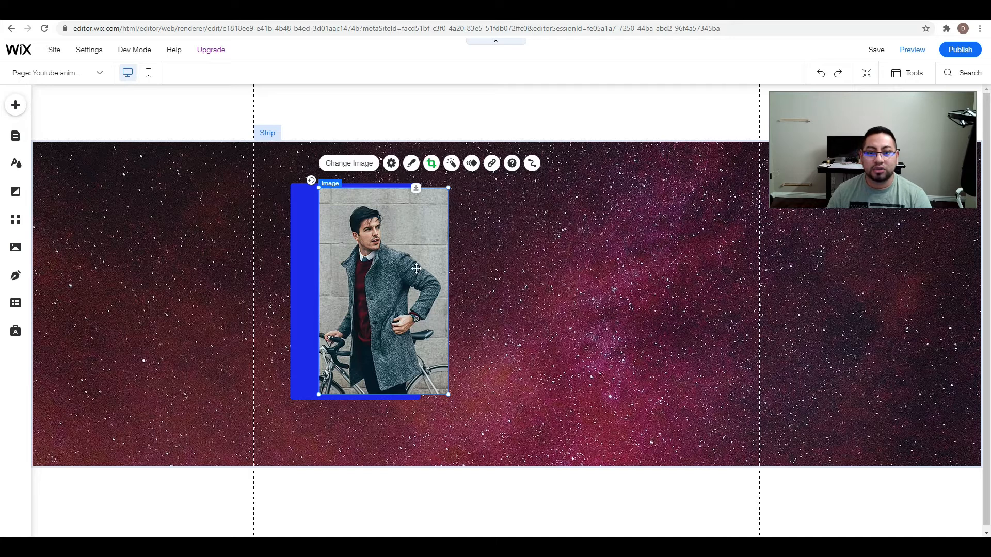
{"action": "left_click_drag", "start_coordinate": [416, 268], "coordinate": [344, 256]}
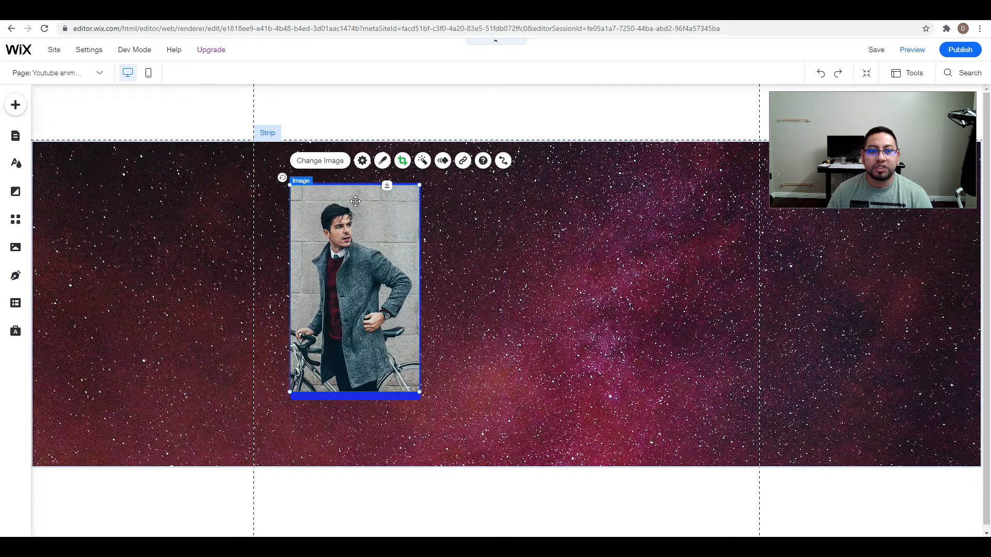
{"action": "left_click_drag", "start_coordinate": [361, 204], "coordinate": [361, 205]}
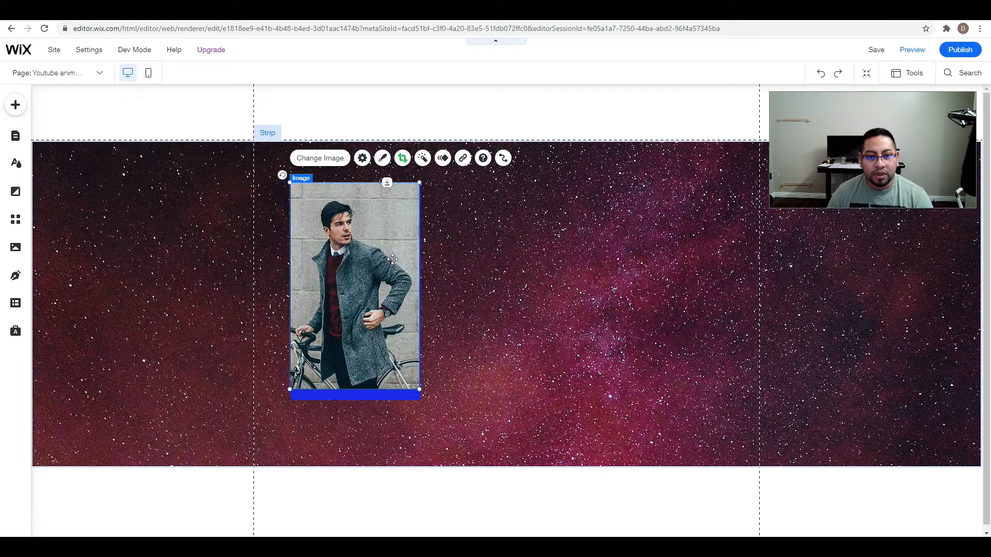
{"action": "left_click_drag", "start_coordinate": [418, 387], "coordinate": [420, 392]}
{"action": "left_click_drag", "start_coordinate": [420, 394], "coordinate": [419, 392]}
Try setting the container box's background fill opacity to 0%, and undo the change.
{"action": "left_click", "coordinate": [383, 396]}
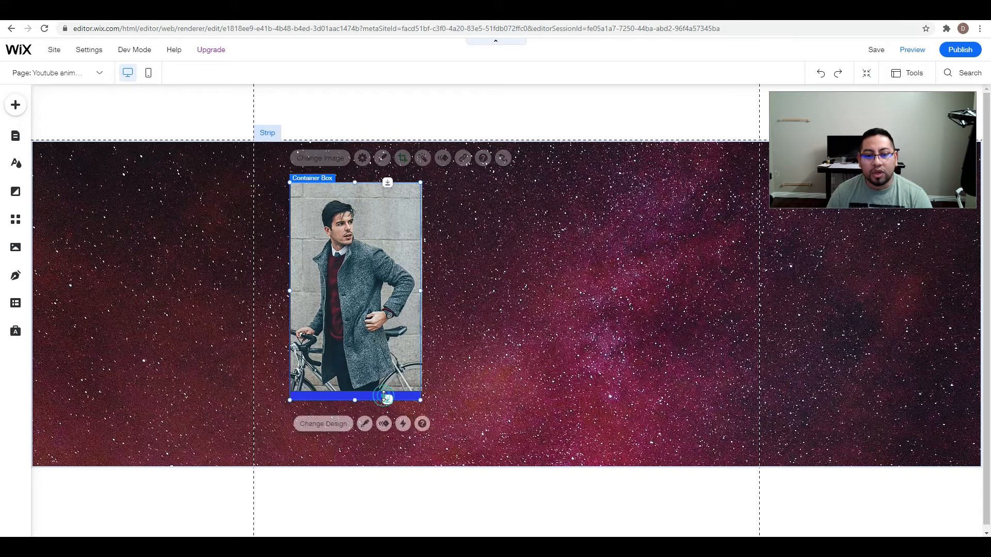
{"action": "left_click", "coordinate": [365, 423]}
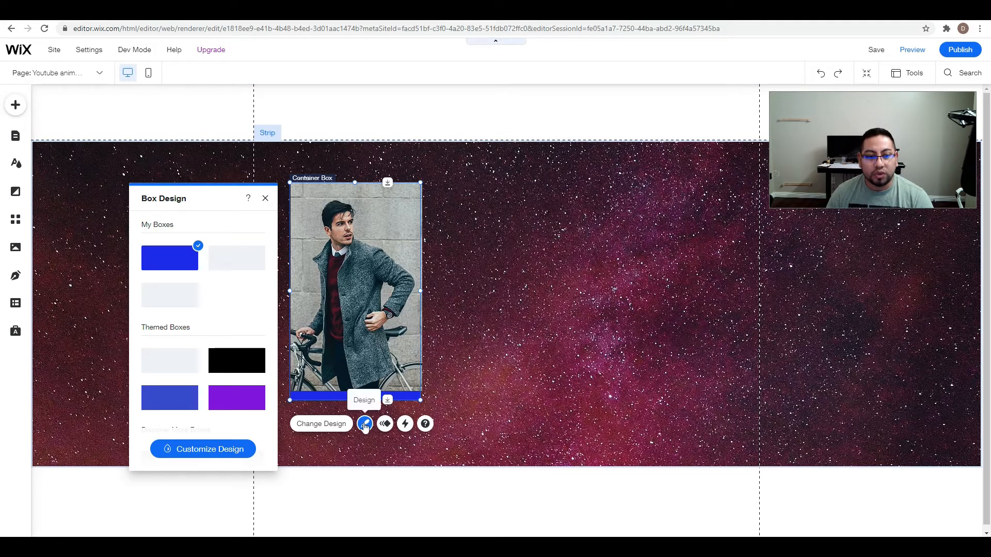
{"action": "left_click", "coordinate": [243, 453]}
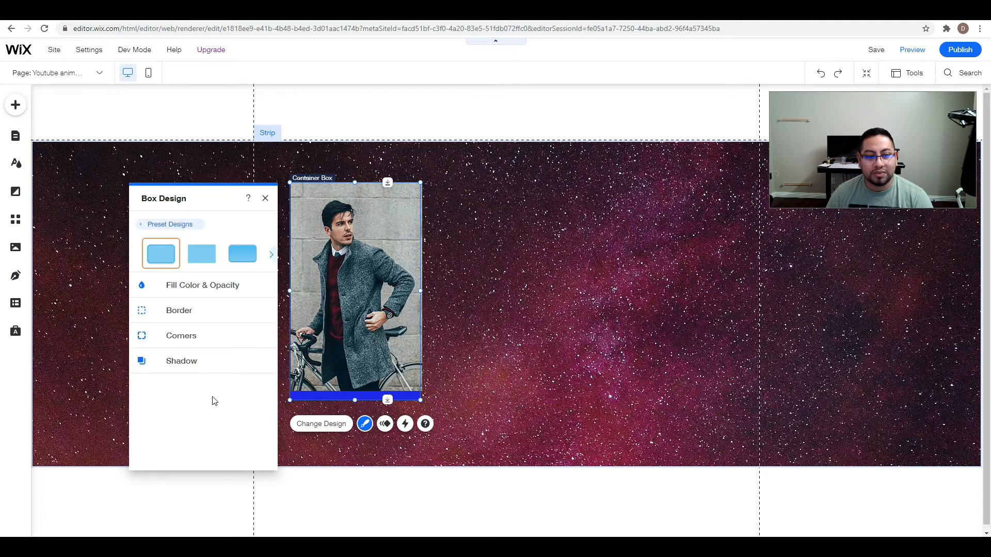
{"action": "left_click", "coordinate": [195, 287]}
{"action": "left_click_drag", "start_coordinate": [208, 327], "coordinate": [170, 327]}
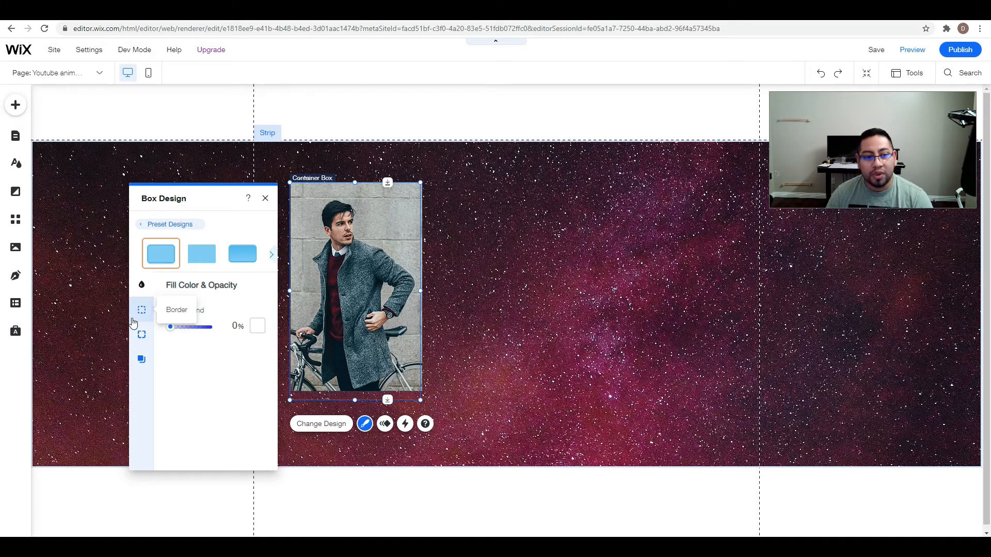
{"action": "key", "text": "ctrl+z"}
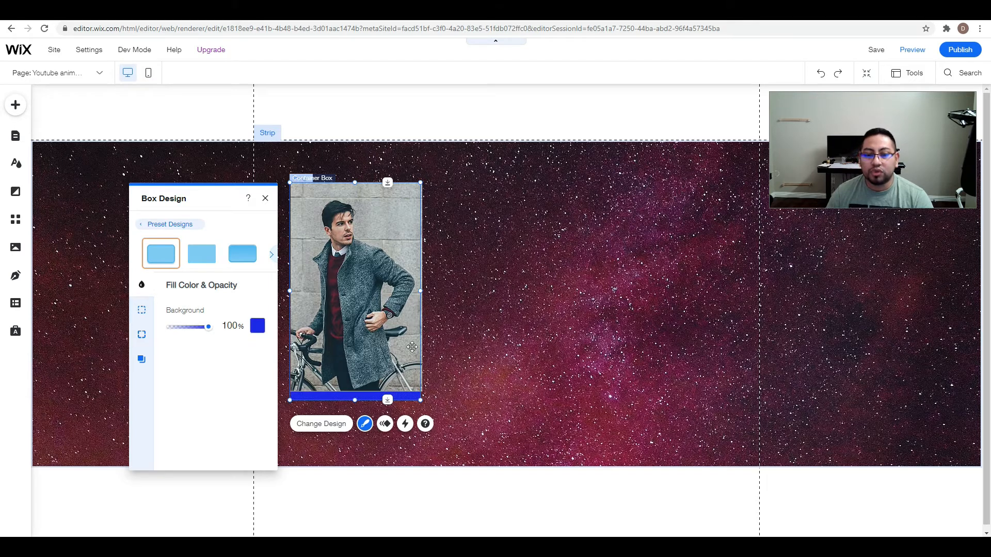
{"action": "left_click", "coordinate": [466, 343]}
Recrop the photo by zooming in slightly, shifting the man down and extending the crop to the box's lower edge.
{"action": "left_click", "coordinate": [393, 352]}
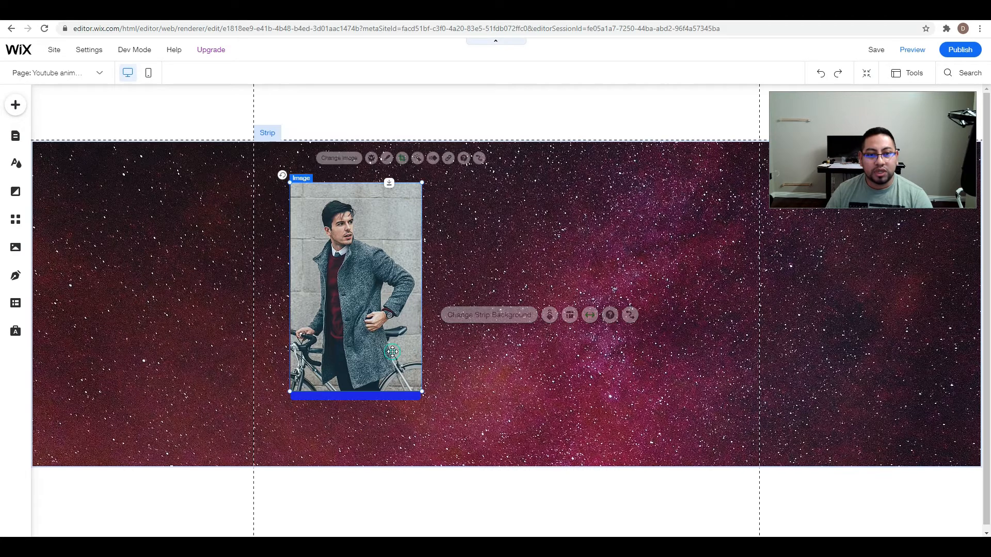
{"action": "left_click", "coordinate": [403, 158]}
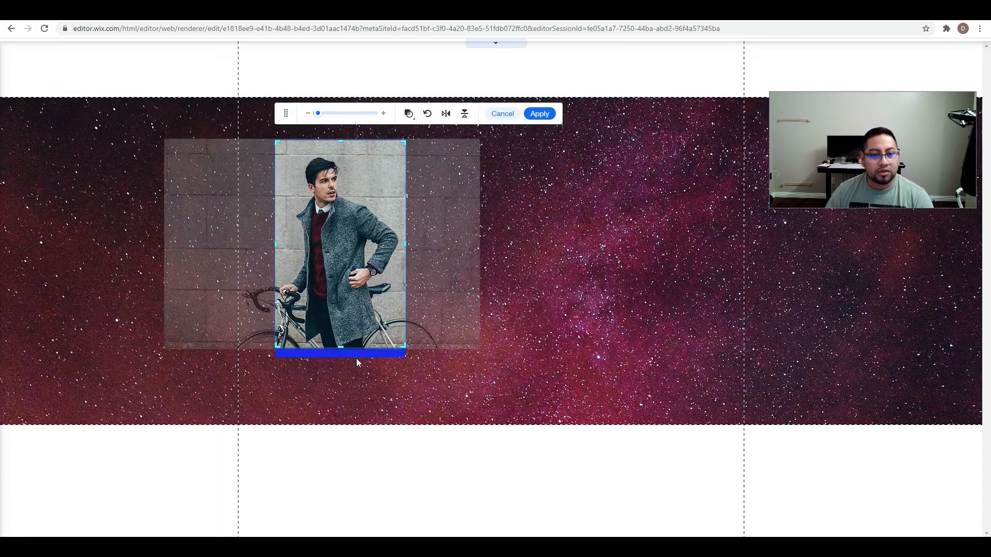
{"action": "left_click_drag", "start_coordinate": [318, 114], "coordinate": [321, 115]}
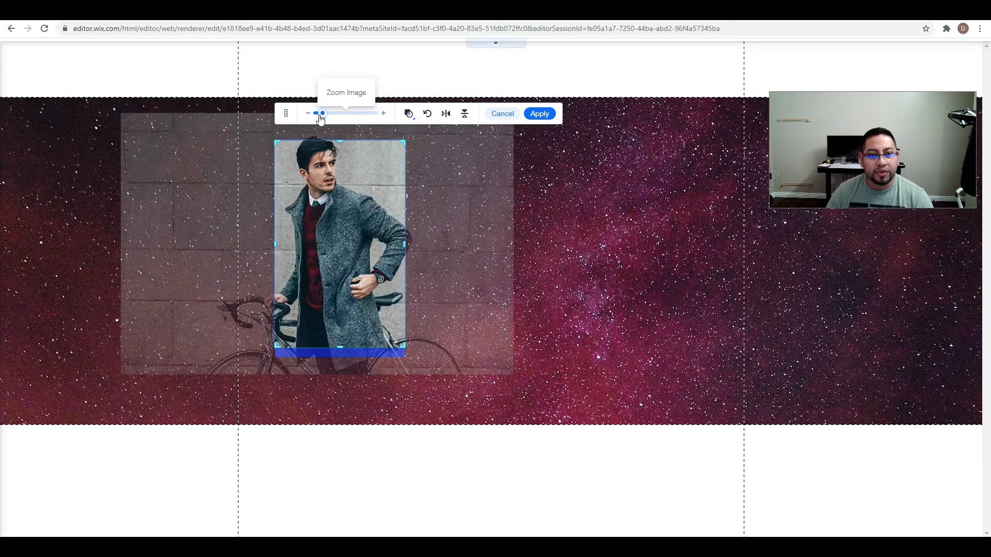
{"action": "left_click_drag", "start_coordinate": [353, 236], "coordinate": [353, 246]}
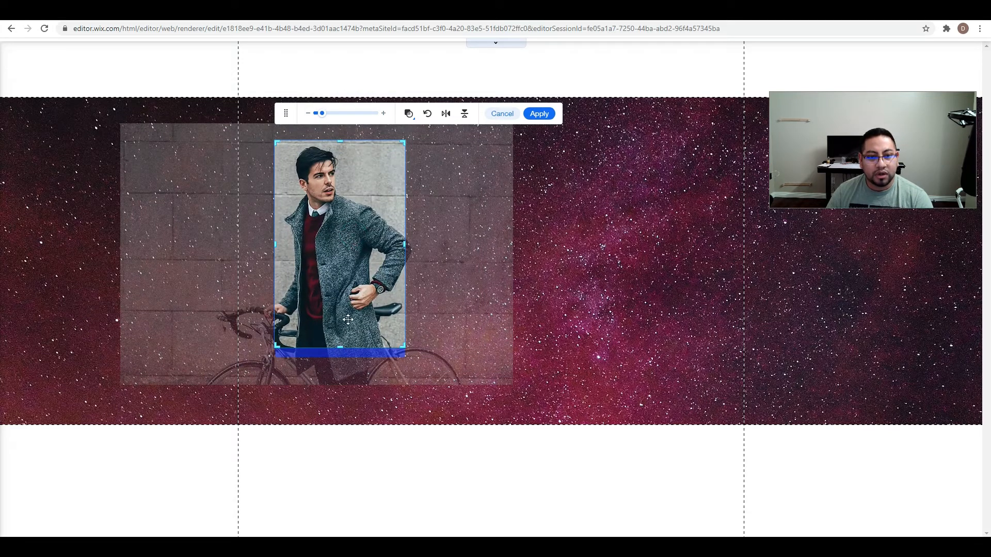
{"action": "left_click_drag", "start_coordinate": [337, 351], "coordinate": [340, 356]}
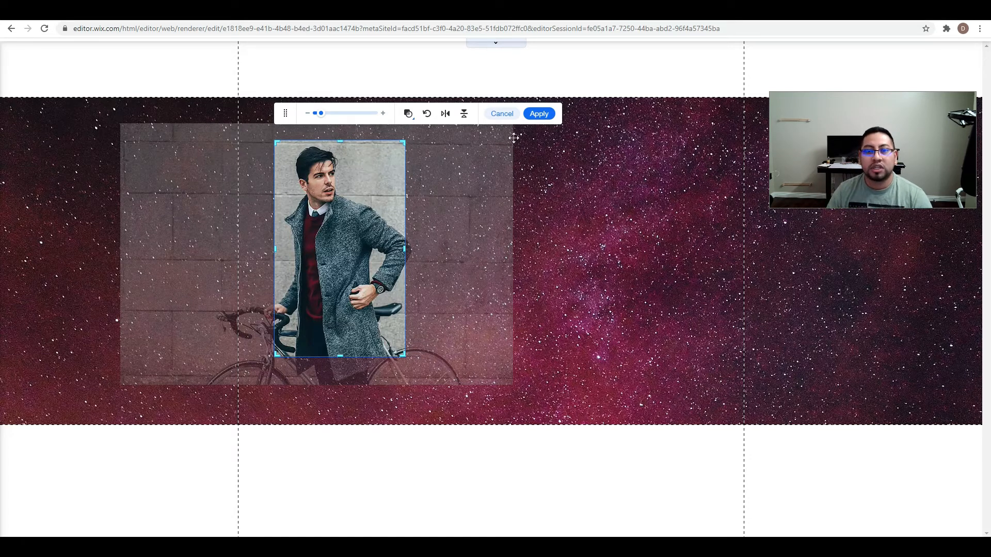
{"action": "left_click", "coordinate": [539, 113]}
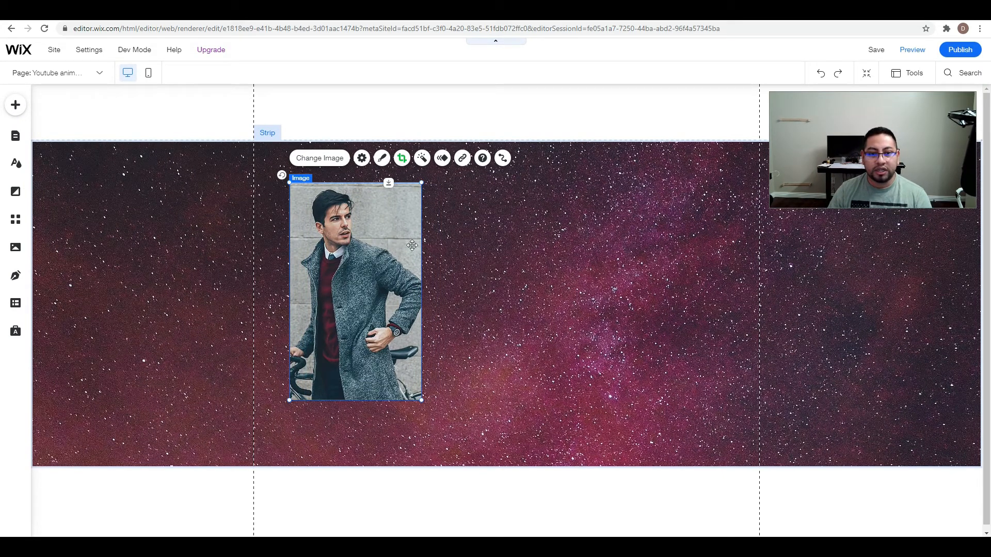
Select the photo together with its container box and move both near the middle of the strip.
{"action": "left_click_drag", "start_coordinate": [353, 293], "coordinate": [503, 293]}
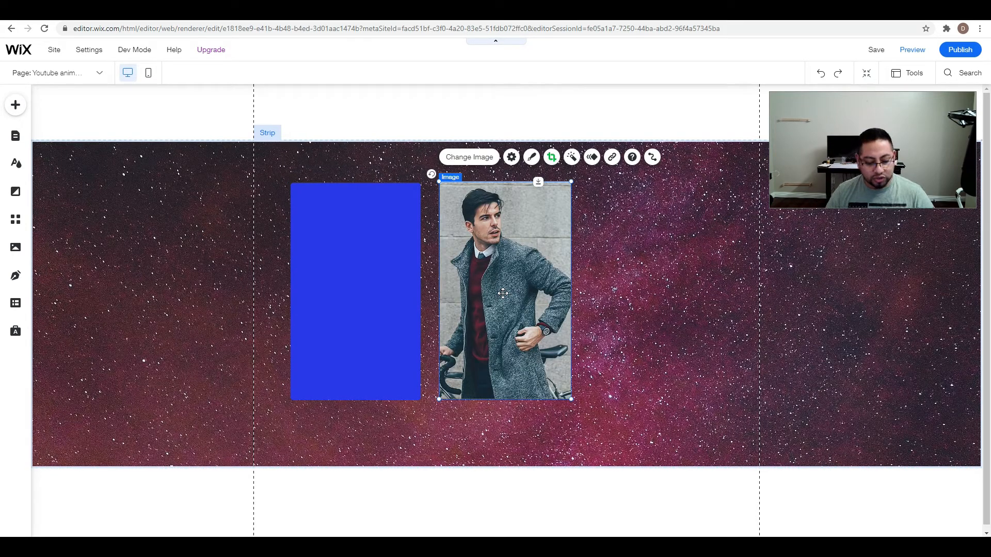
{"action": "key", "text": "ctrl+z"}
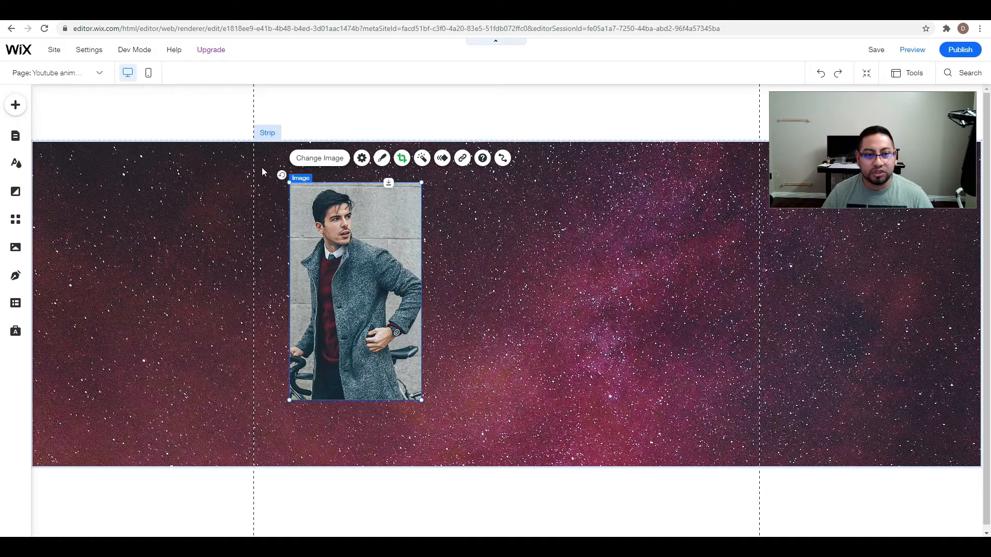
{"action": "left_click_drag", "start_coordinate": [261, 167], "coordinate": [429, 417]}
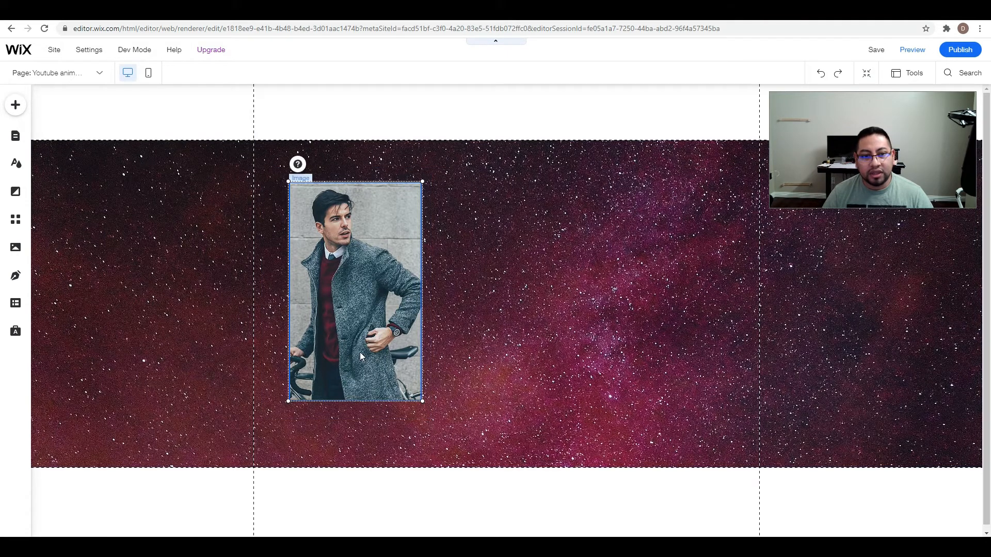
{"action": "left_click_drag", "start_coordinate": [398, 356], "coordinate": [494, 365]}
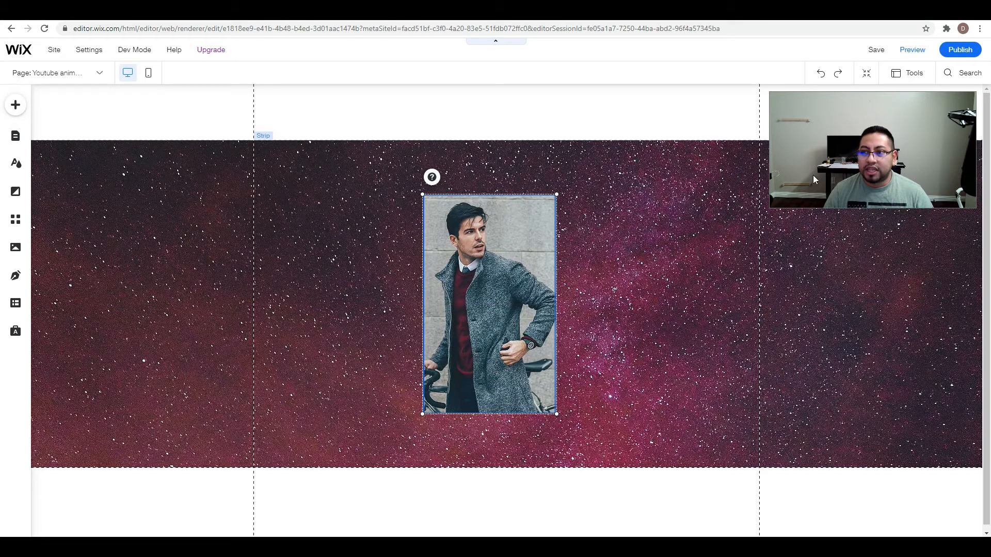
{"action": "left_click", "coordinate": [904, 128]}
{"action": "left_click_drag", "start_coordinate": [896, 131], "coordinate": [253, 121]}
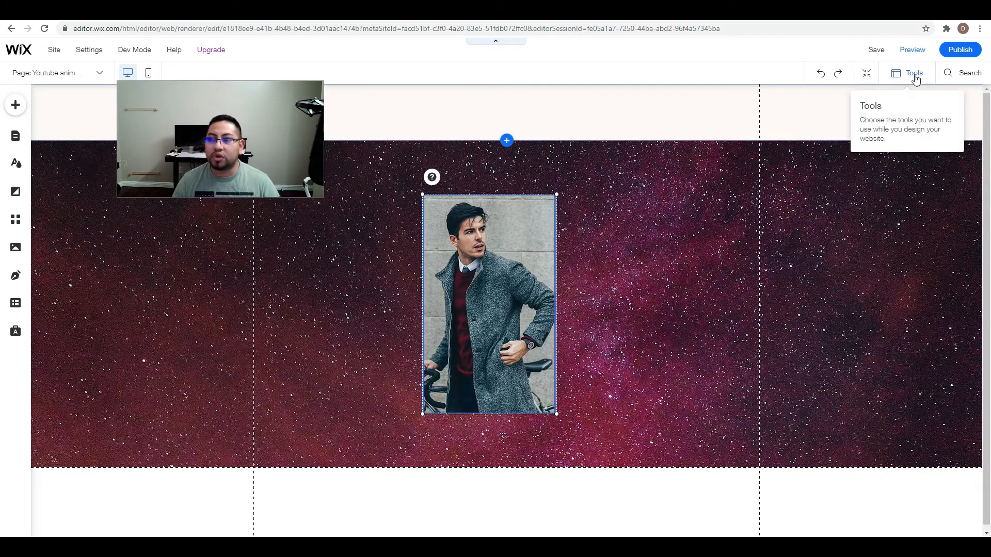
Examine the page's layer hierarchy from the strip through Column 1 and the container box down to the image.
{"action": "left_click", "coordinate": [915, 78]}
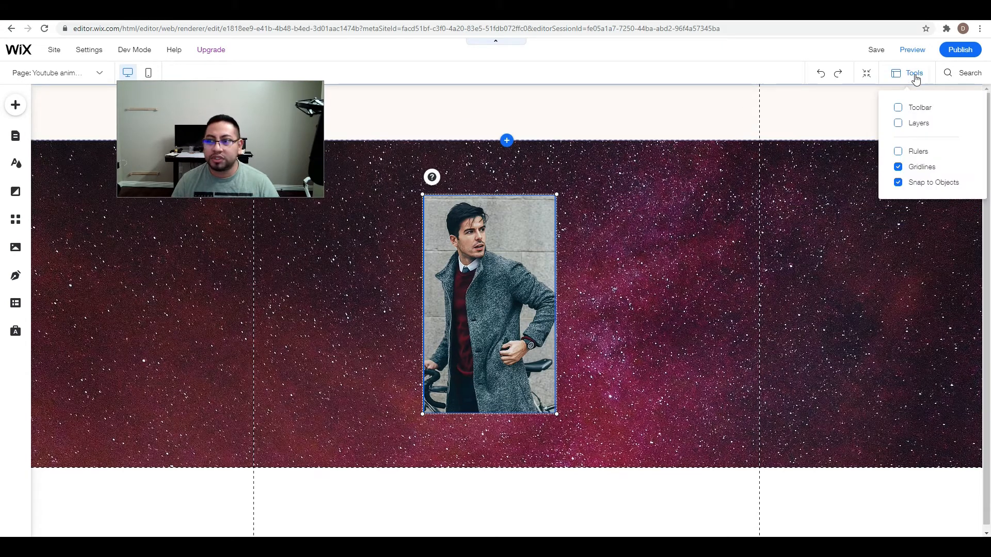
{"action": "left_click", "coordinate": [911, 125]}
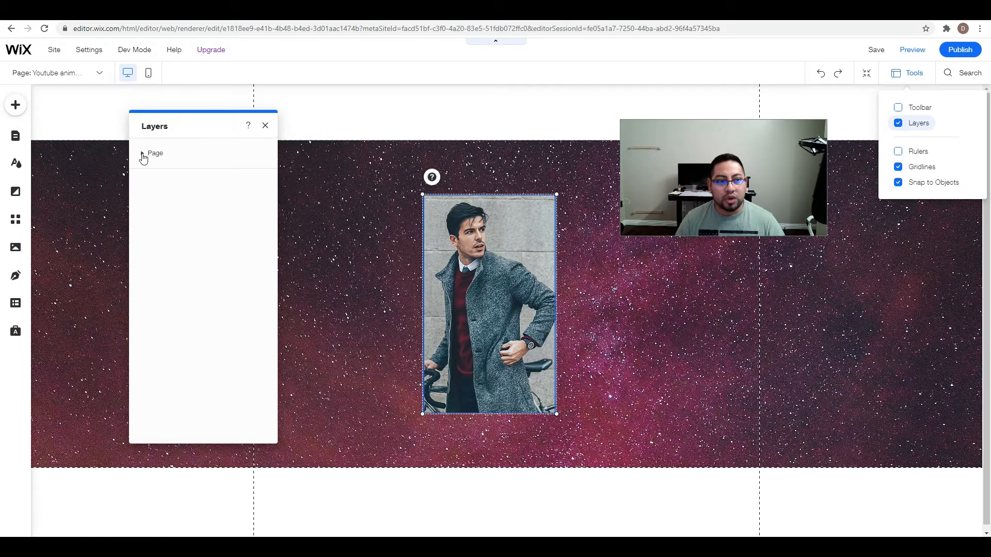
{"action": "left_click", "coordinate": [148, 155]}
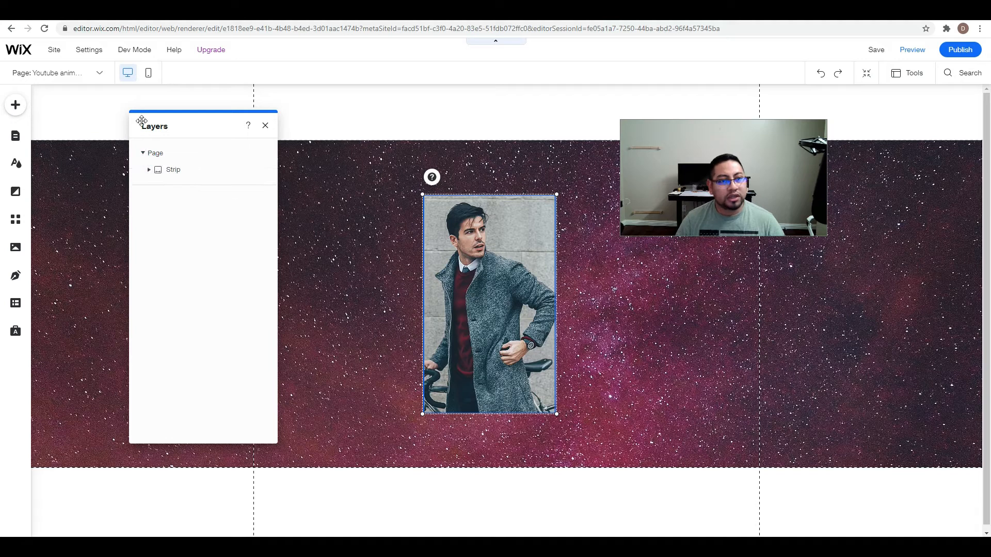
{"action": "left_click", "coordinate": [149, 170]}
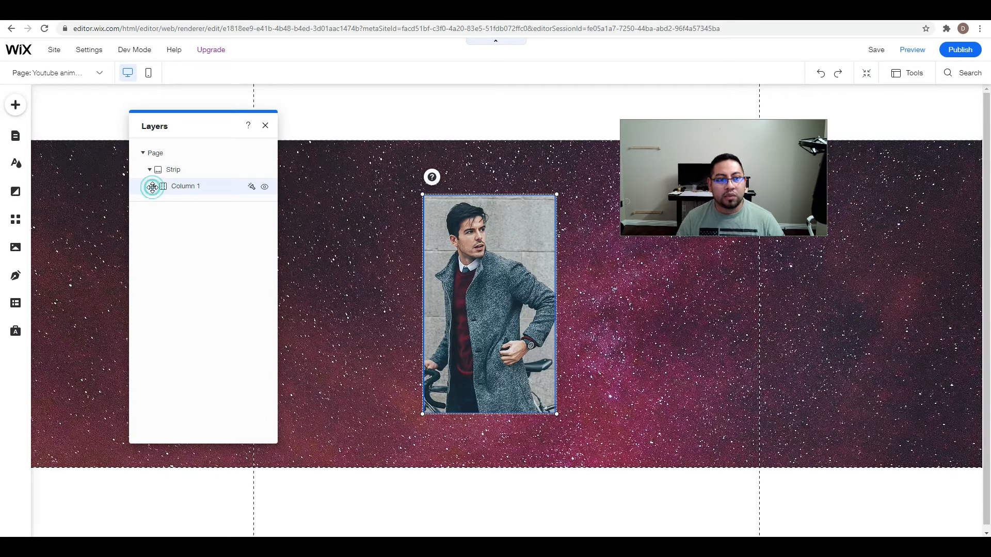
{"action": "left_click", "coordinate": [153, 187]}
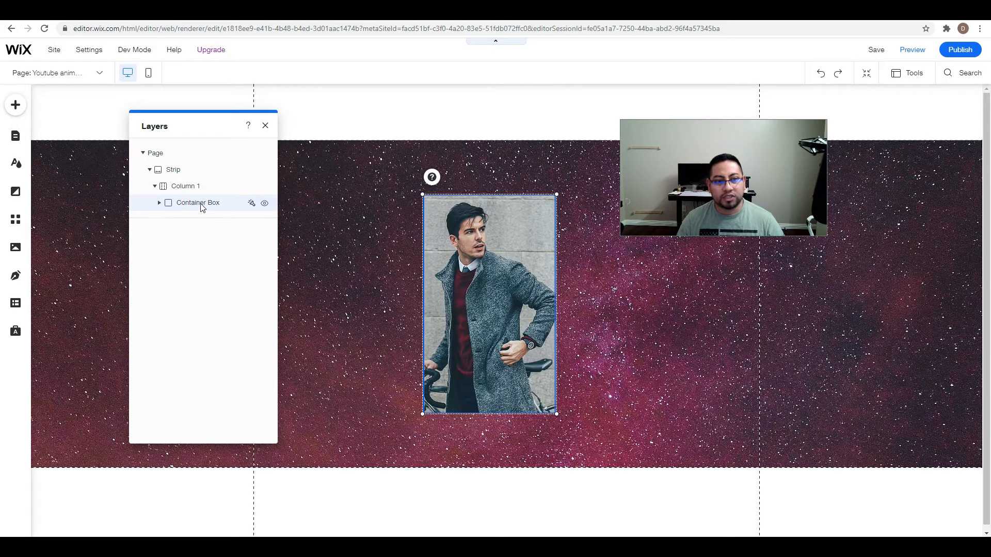
{"action": "left_click", "coordinate": [160, 203]}
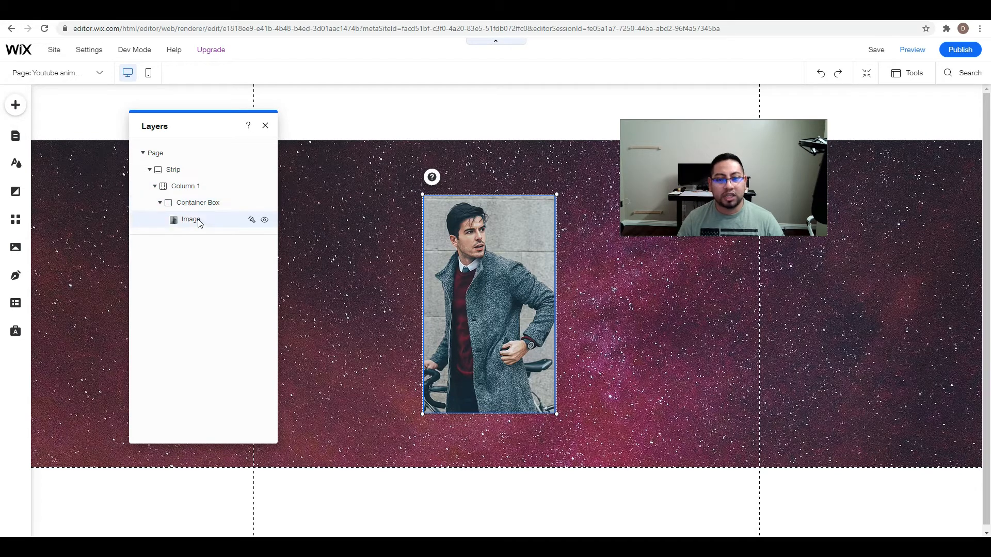
{"action": "left_click", "coordinate": [264, 127]}
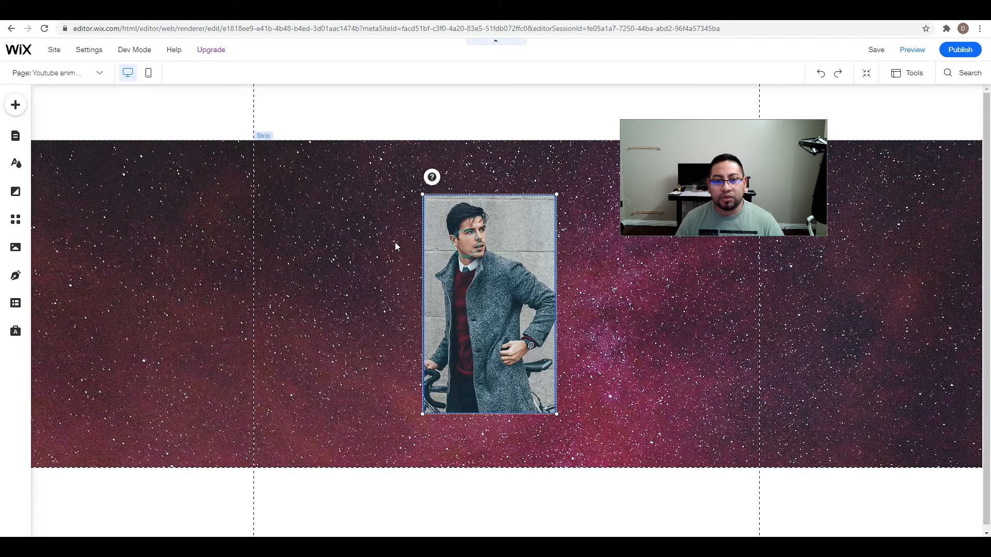
Add a blue rectangular container box to the strip and align it with the photo's upper-left corner.
{"action": "left_click", "coordinate": [393, 241]}
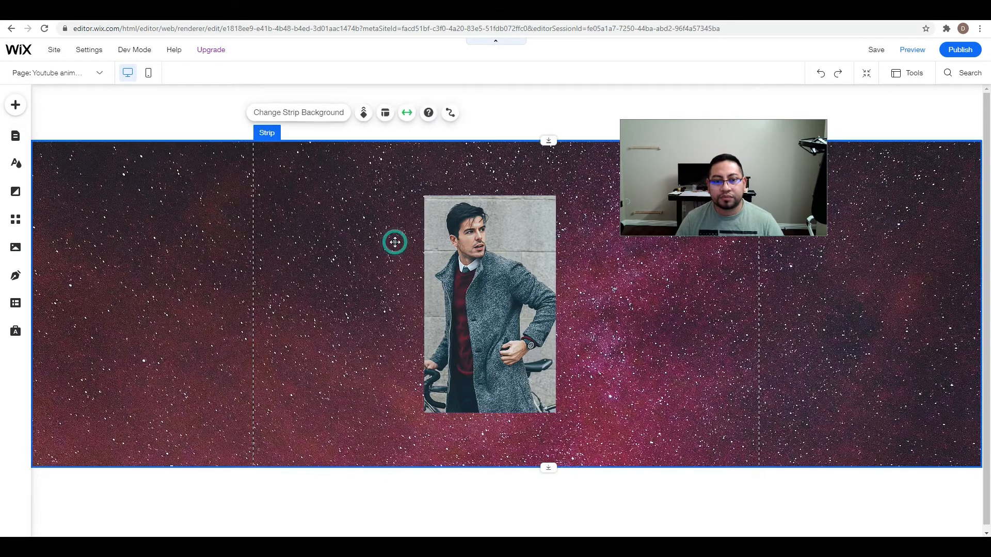
{"action": "left_click", "coordinate": [14, 118]}
{"action": "left_click", "coordinate": [154, 145]}
{"action": "left_click", "coordinate": [52, 256]}
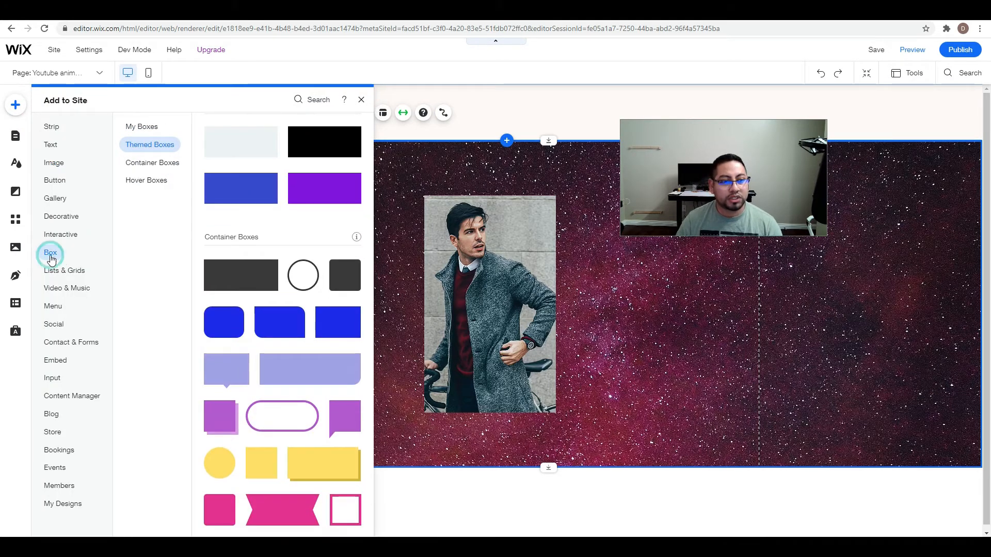
{"action": "left_click", "coordinate": [335, 320]}
{"action": "left_click_drag", "start_coordinate": [512, 313], "coordinate": [515, 266]}
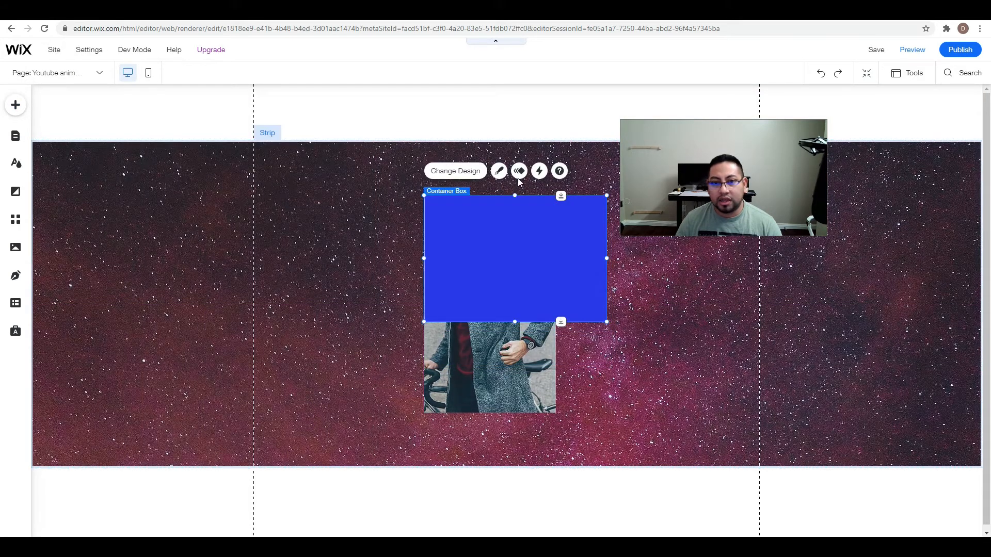
Narrow the new blue box to the photo's width, 255 px, and shorten it to cover only the photo's upper part.
{"action": "left_click", "coordinate": [765, 309]}
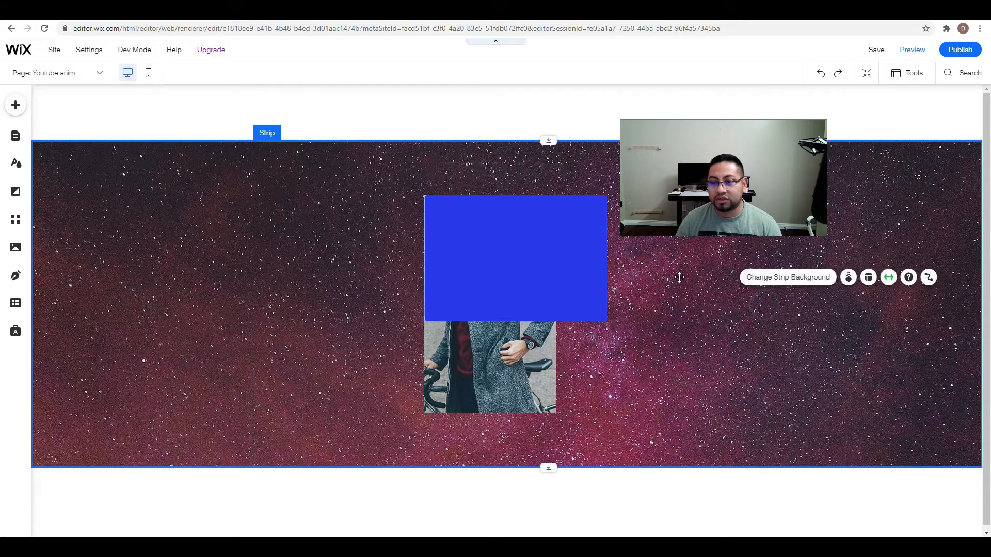
{"action": "left_click", "coordinate": [605, 259]}
{"action": "left_click_drag", "start_coordinate": [607, 258], "coordinate": [556, 258]}
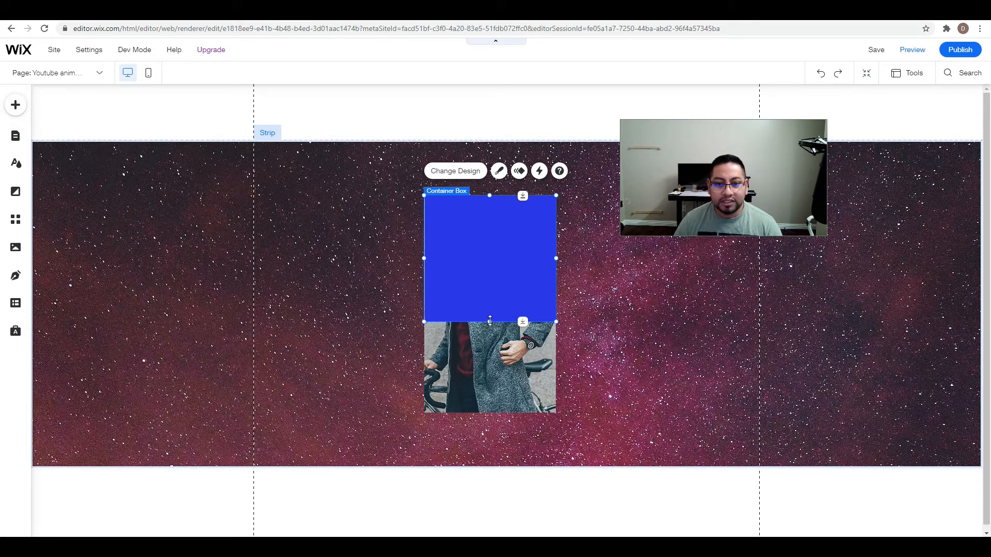
{"action": "left_click_drag", "start_coordinate": [490, 321], "coordinate": [491, 283]}
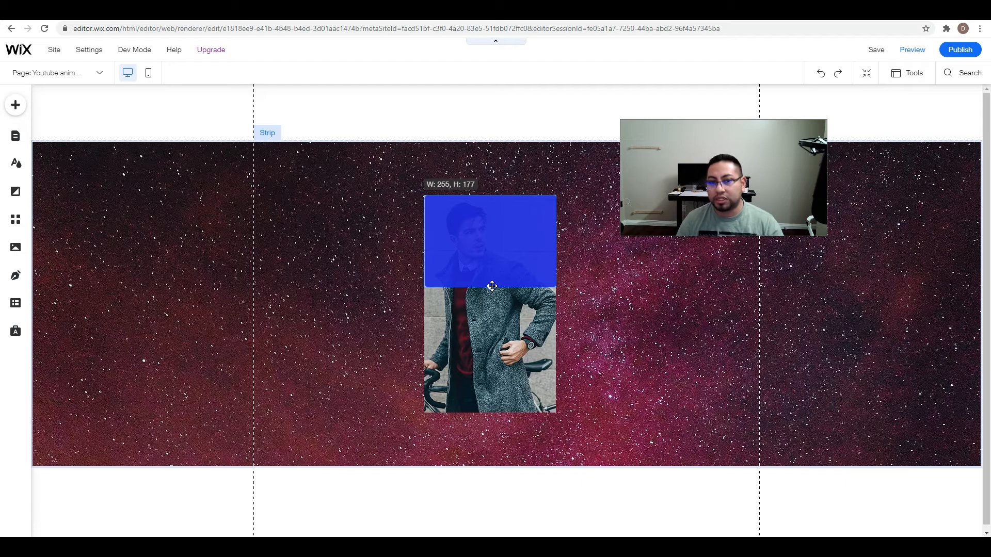
{"action": "left_click_drag", "start_coordinate": [492, 286], "coordinate": [495, 283]}
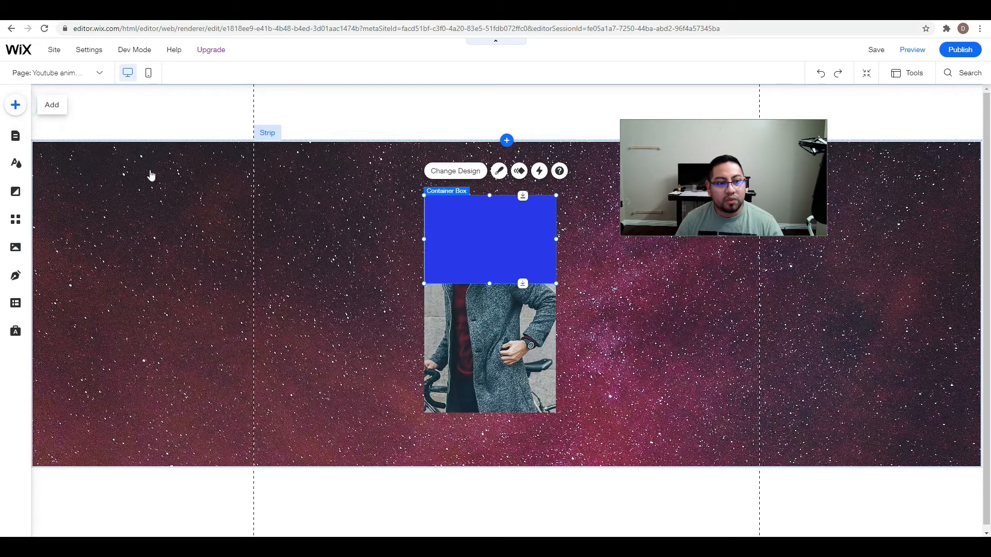
Add a second blue rectangular container box matching the first one's size, and stack both boxes to the right of the photo.
{"action": "left_click", "coordinate": [15, 110]}
{"action": "scroll", "coordinate": [269, 203], "scroll_direction": "down", "scroll_amount": 1}
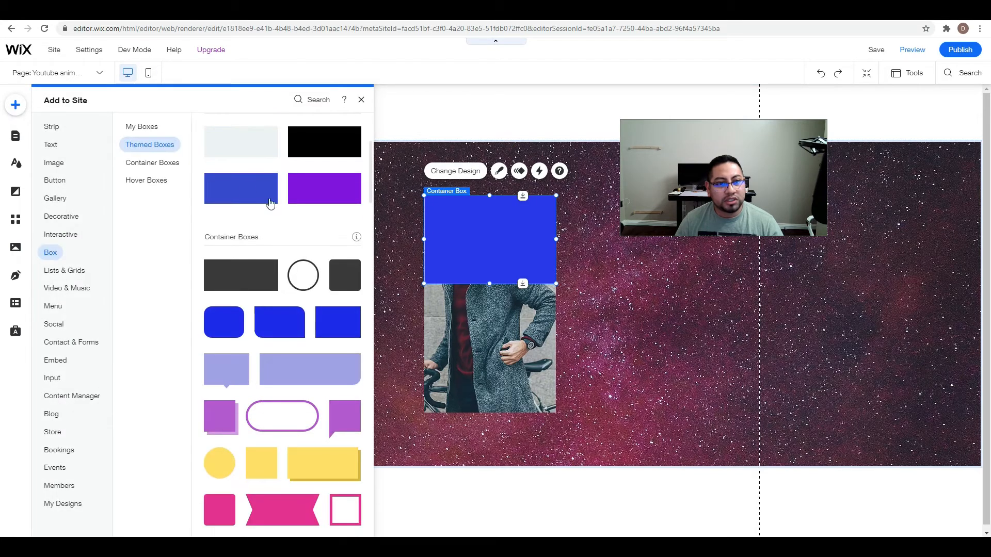
{"action": "left_click", "coordinate": [334, 329]}
{"action": "left_click_drag", "start_coordinate": [490, 324], "coordinate": [485, 341]}
{"action": "left_click_drag", "start_coordinate": [515, 285], "coordinate": [515, 323]}
{"action": "left_click_drag", "start_coordinate": [605, 369], "coordinate": [650, 356]}
{"action": "left_click_drag", "start_coordinate": [504, 248], "coordinate": [650, 250]}
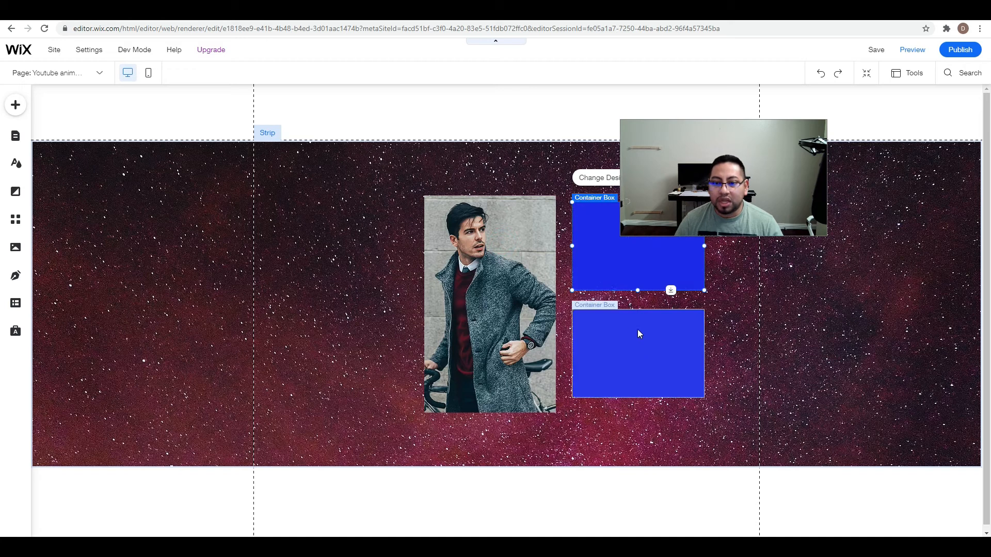
Move the two blue boxes onto the photo, one covering its lower part and the other its upper part.
{"action": "left_click", "coordinate": [636, 344]}
{"action": "left_click_drag", "start_coordinate": [636, 344], "coordinate": [496, 359]}
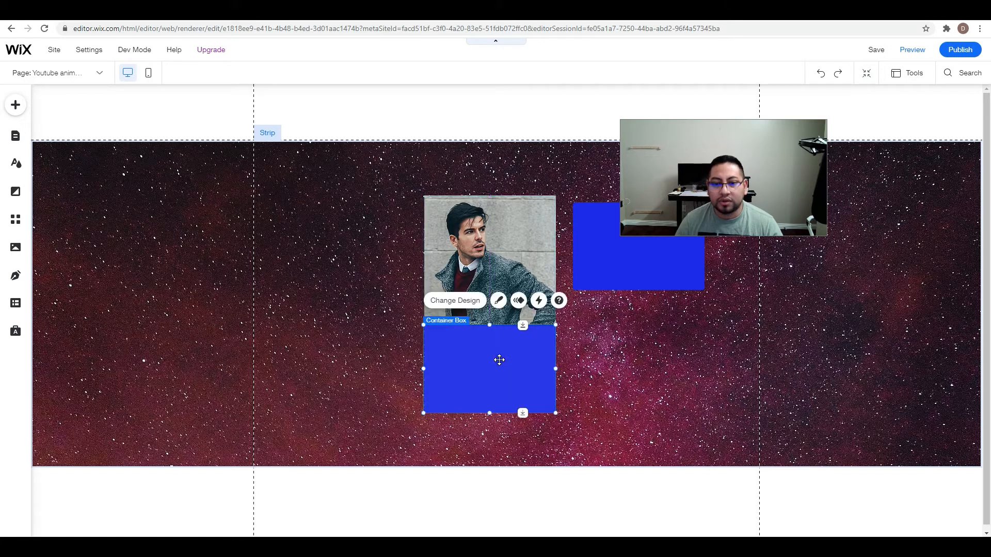
{"action": "left_click_drag", "start_coordinate": [634, 260], "coordinate": [491, 251]}
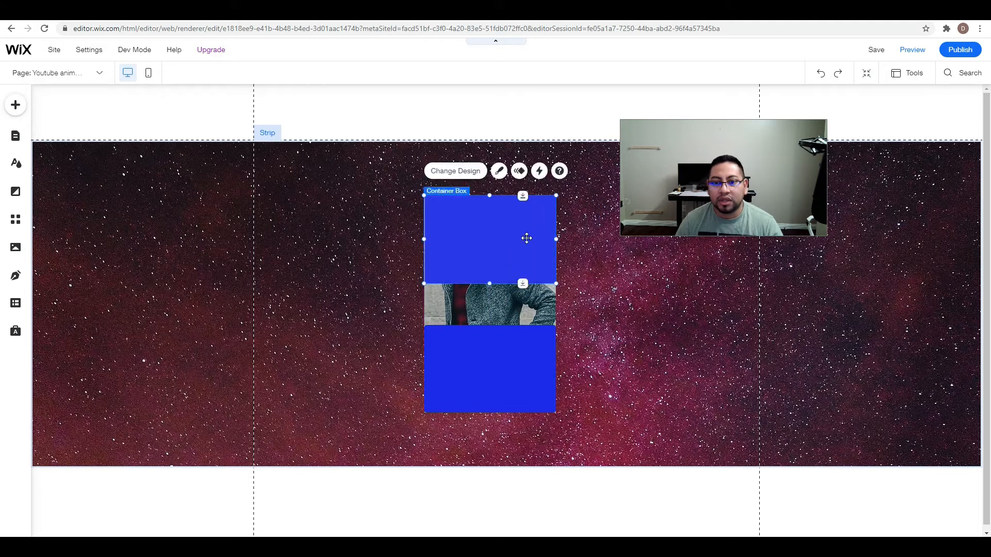
Fine-tune the widths and positions of the upper and lower blue boxes to match the photo's side edges.
{"action": "left_click_drag", "start_coordinate": [553, 239], "coordinate": [551, 239]}
{"action": "mouse_move", "coordinate": [495, 225]}
{"action": "left_mouse_down"}
{"action": "mouse_move", "coordinate": [509, 236]}
{"action": "mouse_move", "coordinate": [492, 224]}
{"action": "left_mouse_up"}
{"action": "left_click_drag", "start_coordinate": [548, 239], "coordinate": [556, 240]}
{"action": "mouse_move", "coordinate": [509, 349]}
{"action": "left_mouse_down"}
{"action": "mouse_move", "coordinate": [542, 347]}
{"action": "mouse_move", "coordinate": [513, 345]}
{"action": "left_mouse_up"}
{"action": "left_click_drag", "start_coordinate": [517, 344], "coordinate": [555, 368]}
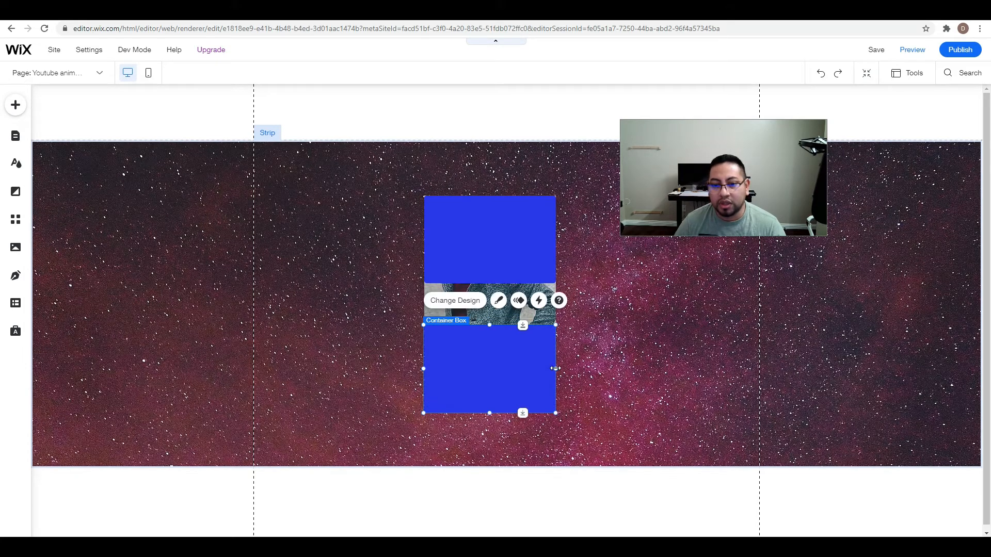
{"action": "left_click", "coordinate": [589, 368]}
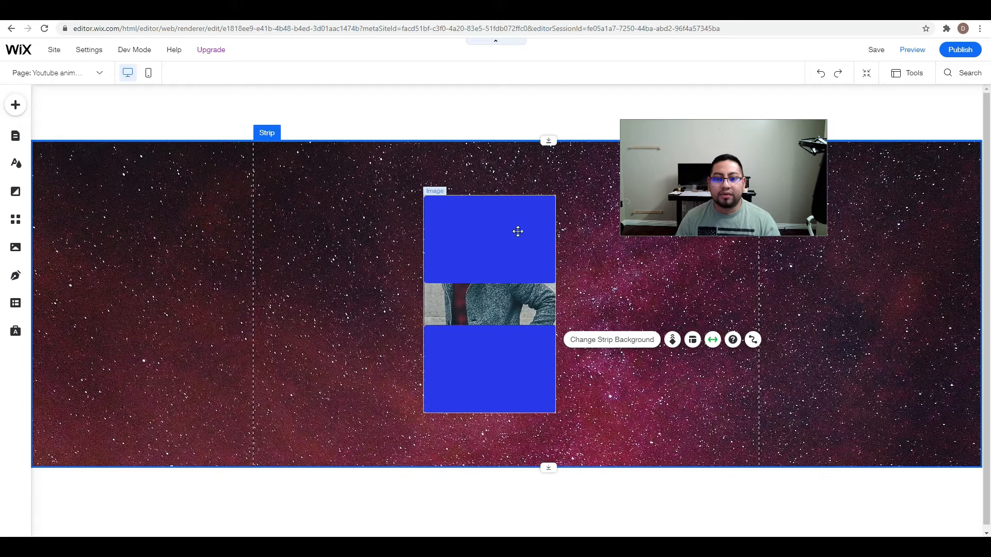
Square off the corners of the upper blue box by customizing its box design.
{"action": "left_click", "coordinate": [480, 249]}
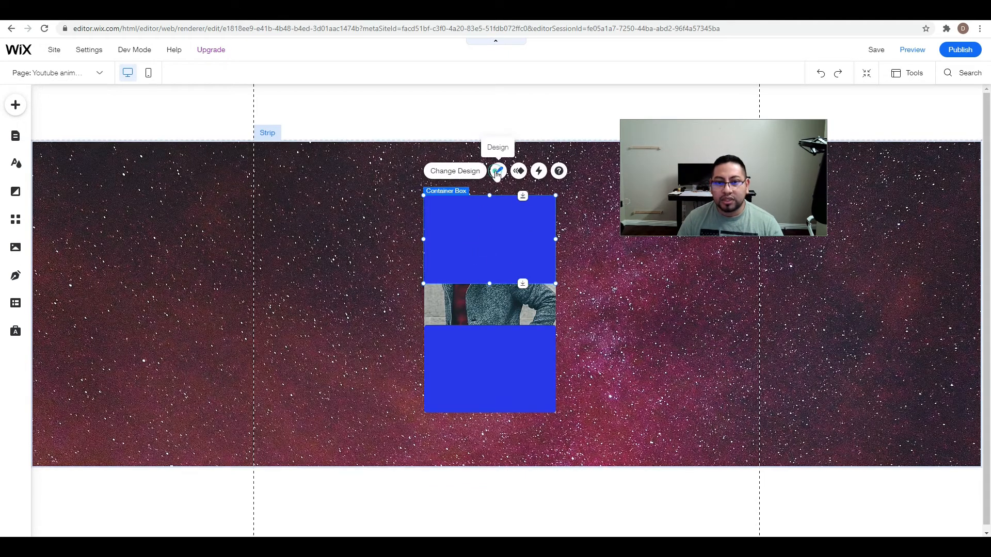
{"action": "left_click", "coordinate": [497, 172]}
{"action": "left_click", "coordinate": [642, 470]}
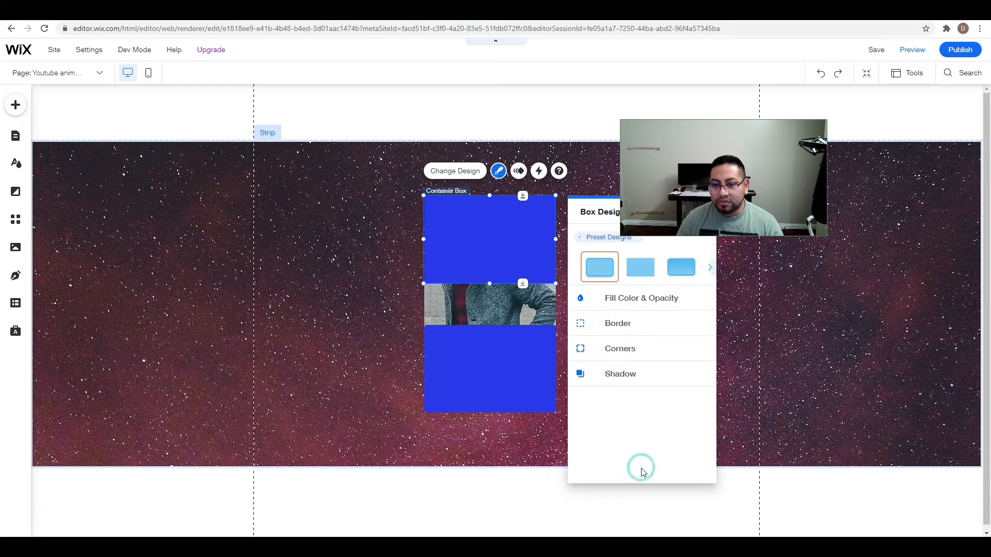
{"action": "left_click", "coordinate": [624, 333]}
{"action": "left_click", "coordinate": [581, 346]}
{"action": "left_click", "coordinate": [619, 340]}
{"action": "left_click", "coordinate": [692, 339]}
{"action": "left_click", "coordinate": [728, 358]}
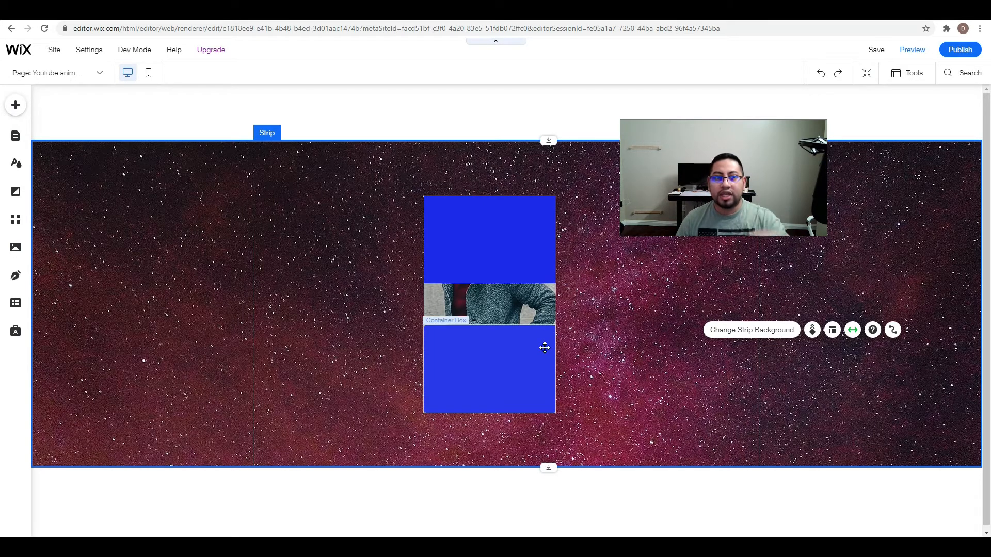
Set the corner radius of the lower blue box to 0 px on all four corners.
{"action": "left_click", "coordinate": [510, 351]}
{"action": "left_click", "coordinate": [498, 300]}
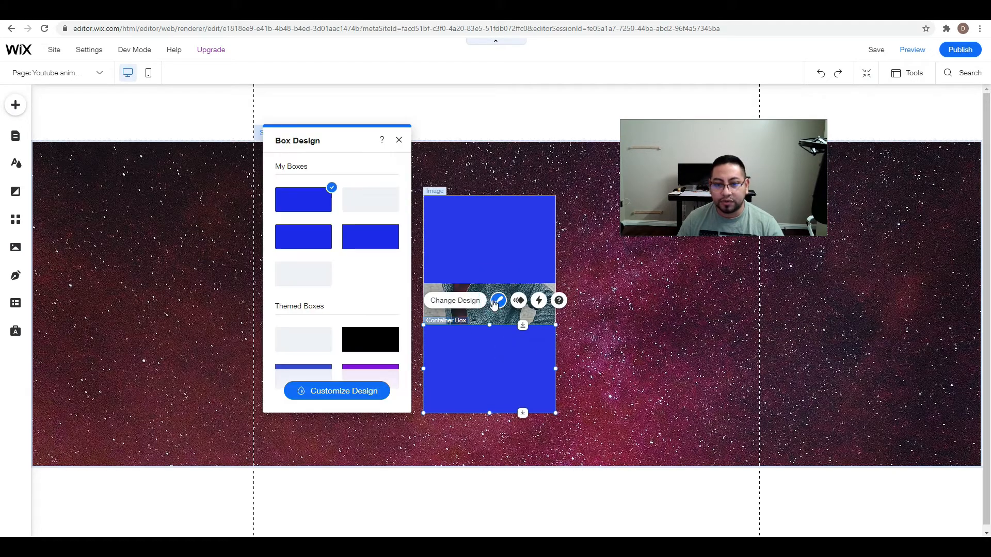
{"action": "left_click", "coordinate": [363, 393]}
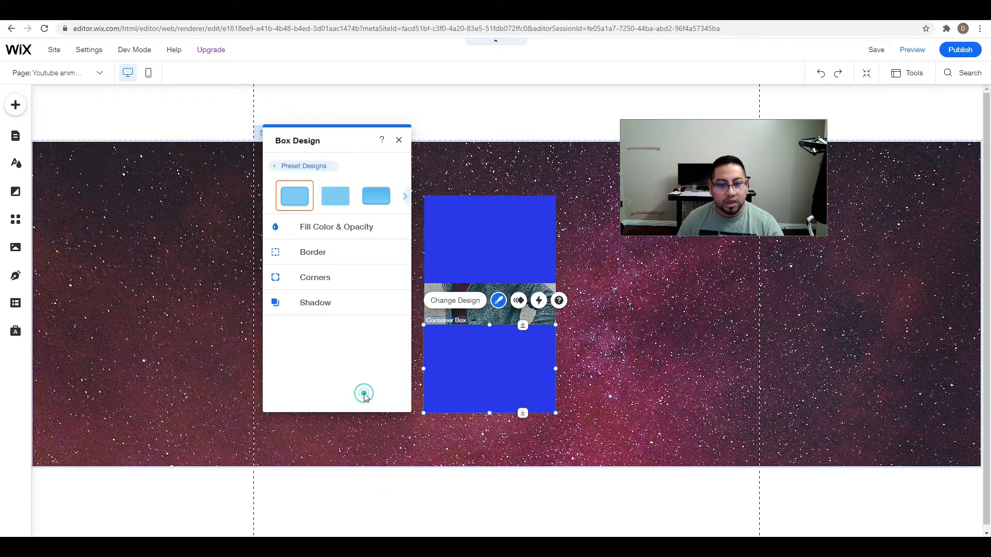
{"action": "left_click", "coordinate": [313, 235]}
{"action": "left_click", "coordinate": [275, 276]}
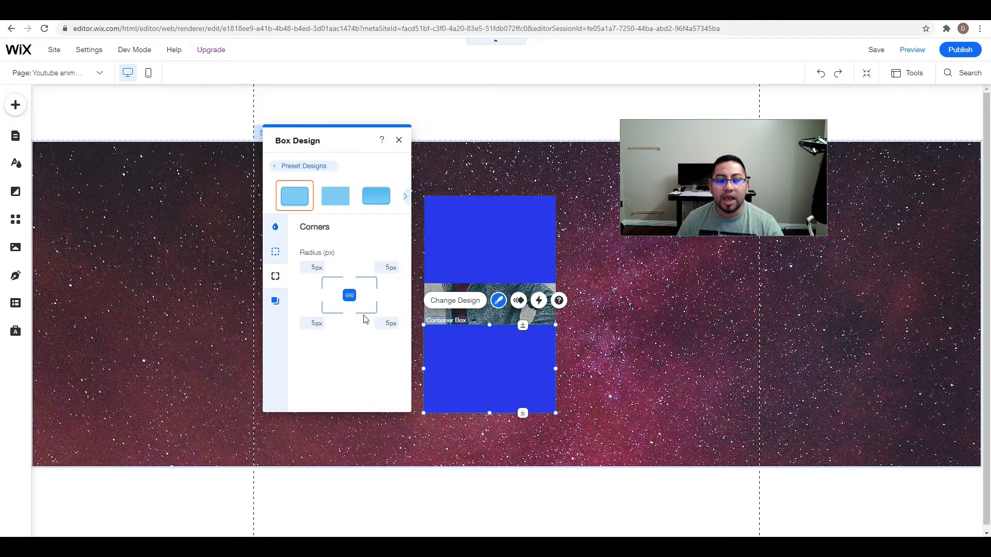
{"action": "left_click", "coordinate": [317, 267]}
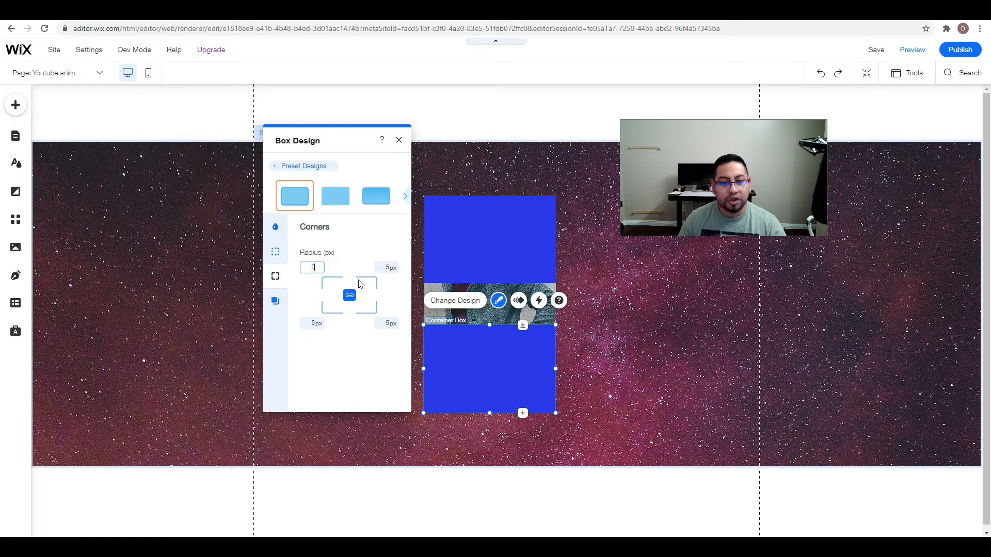
{"action": "type", "text": "0"}
{"action": "left_click", "coordinate": [389, 267]}
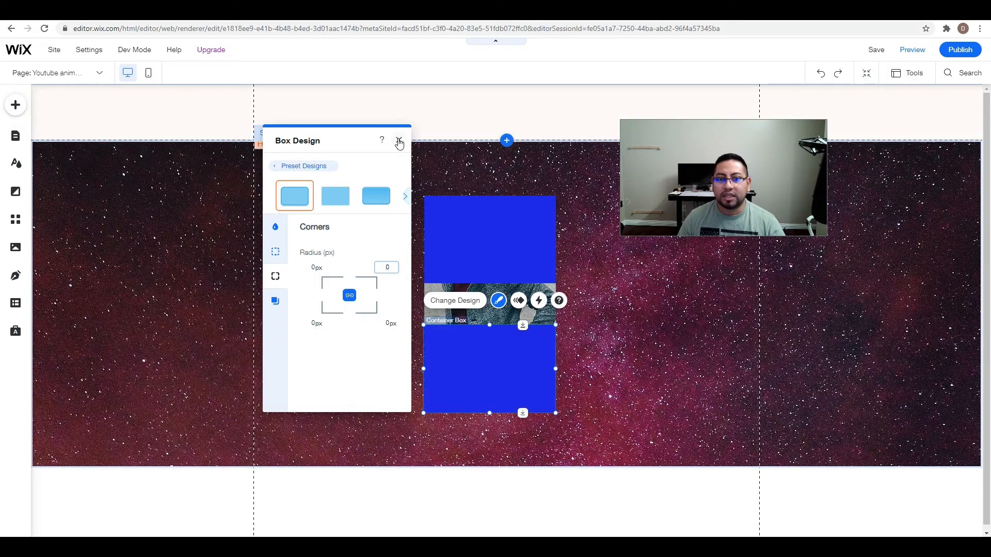
{"action": "left_click", "coordinate": [399, 141]}
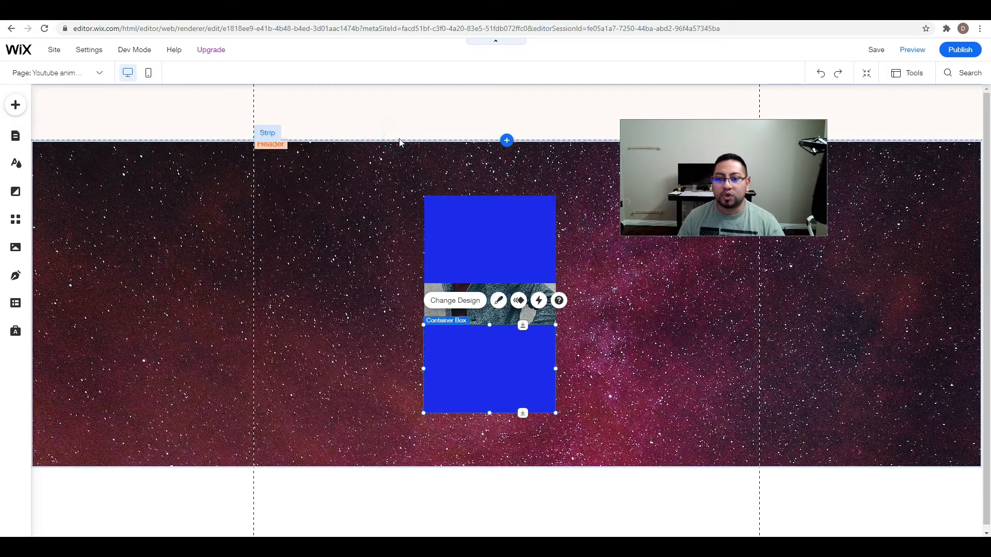
{"action": "left_click", "coordinate": [600, 266]}
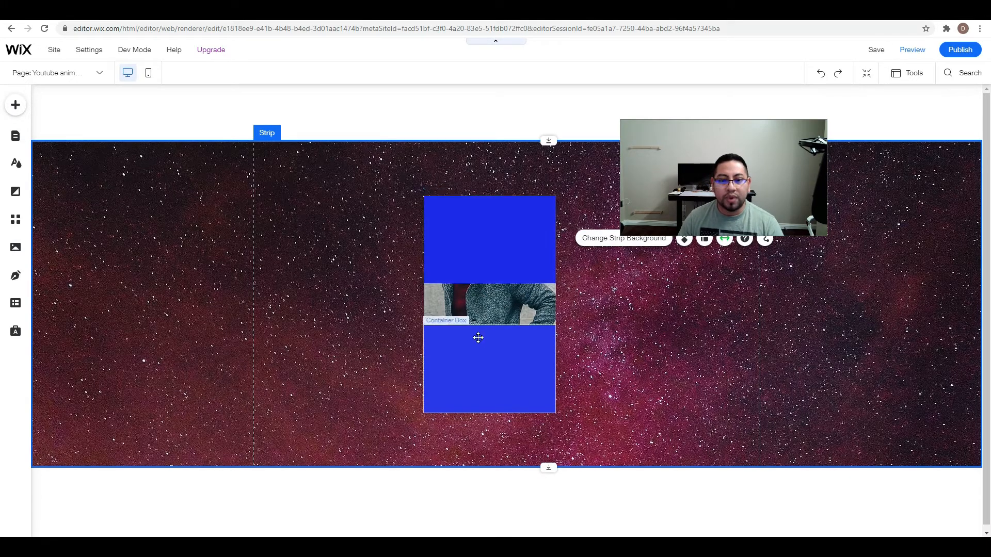
Add a third blue container box to the right of the photo and shorten it to the height of the uncovered middle gap.
{"action": "left_click", "coordinate": [15, 105]}
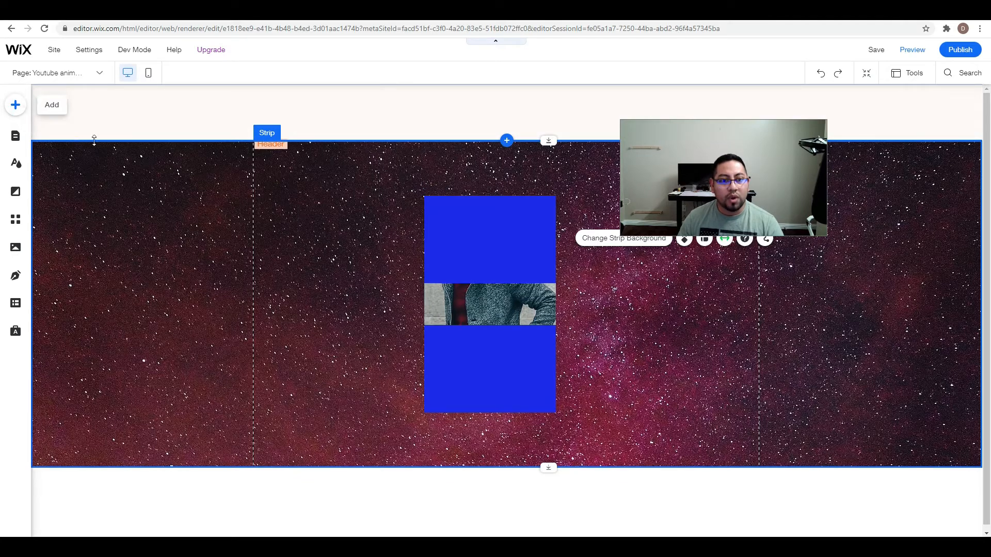
{"action": "left_click_drag", "start_coordinate": [341, 378], "coordinate": [664, 317]}
{"action": "left_click_drag", "start_coordinate": [661, 410], "coordinate": [648, 326]}
{"action": "left_click_drag", "start_coordinate": [660, 285], "coordinate": [658, 284]}
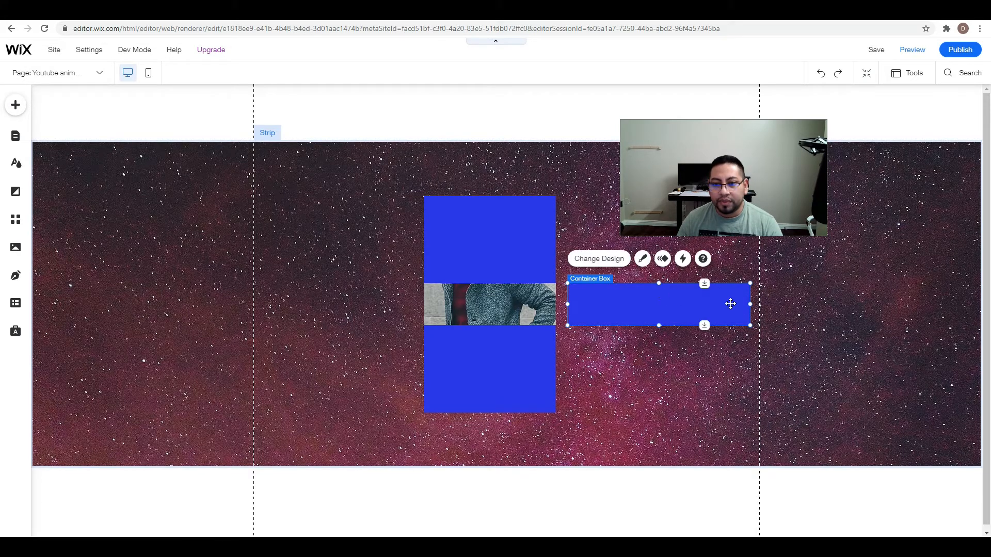
Narrow the third box to the photo's width and fit it into the gap between the upper and lower boxes.
{"action": "left_click_drag", "start_coordinate": [752, 304], "coordinate": [527, 303]}
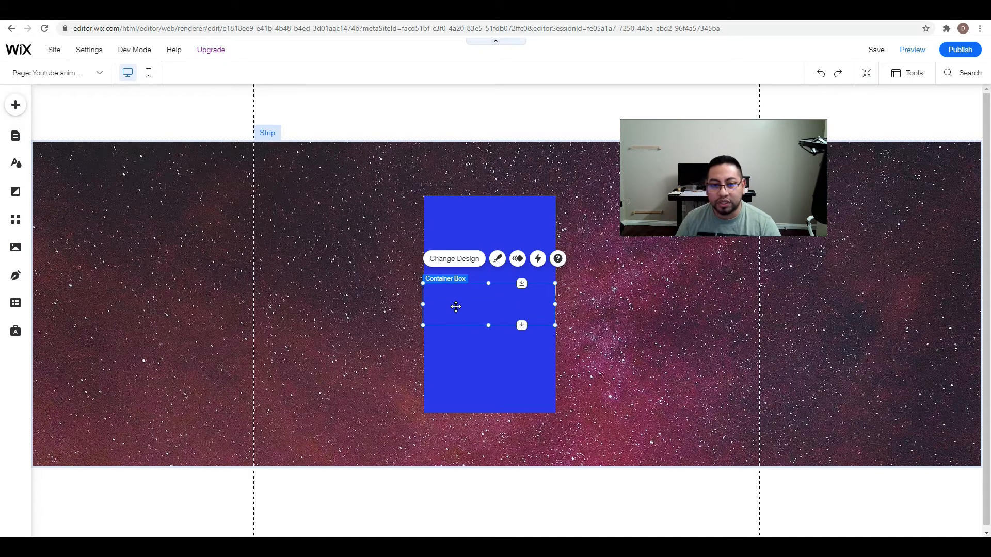
{"action": "left_click_drag", "start_coordinate": [423, 305], "coordinate": [424, 305]}
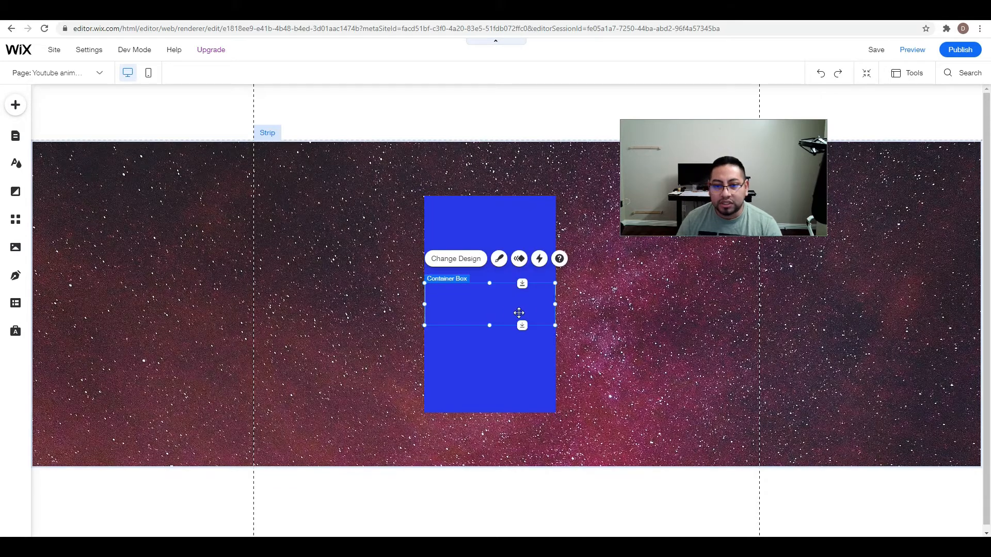
{"action": "mouse_move", "coordinate": [554, 304]}
{"action": "left_mouse_down"}
{"action": "mouse_move", "coordinate": [515, 307]}
{"action": "mouse_move", "coordinate": [553, 306]}
{"action": "left_mouse_up"}
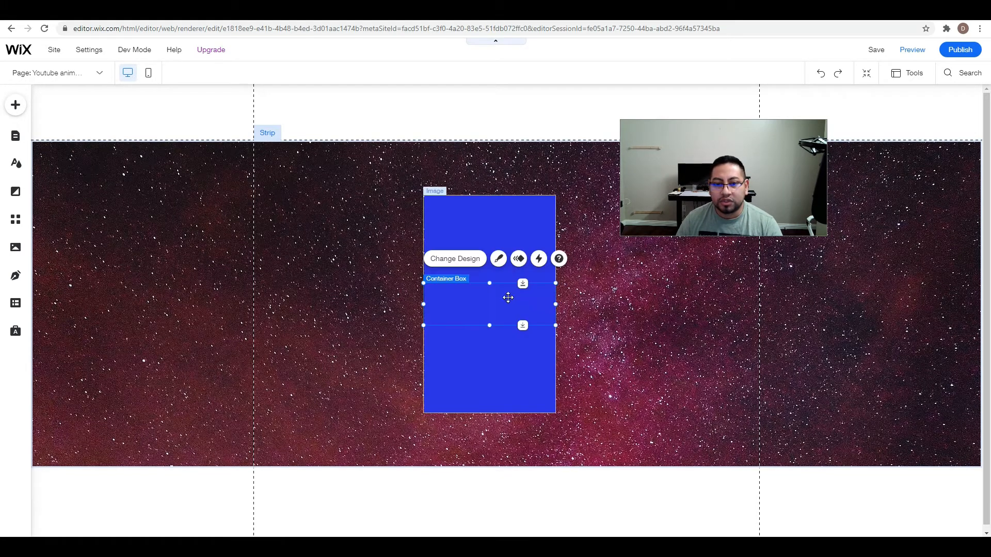
Change the middle box's background fill color to white, #FFFFFF.
{"action": "left_click", "coordinate": [499, 260]}
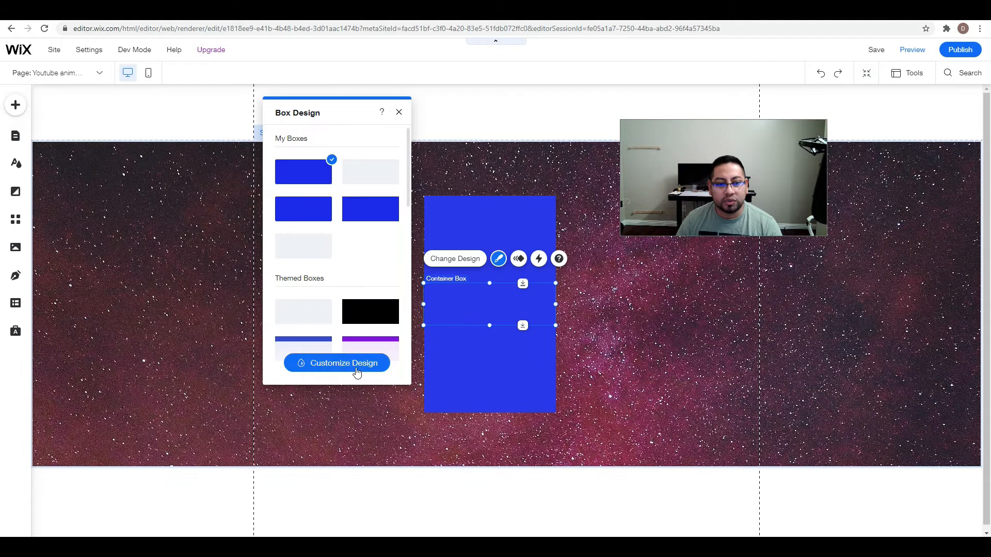
{"action": "left_click", "coordinate": [356, 364]}
{"action": "left_click", "coordinate": [289, 202]}
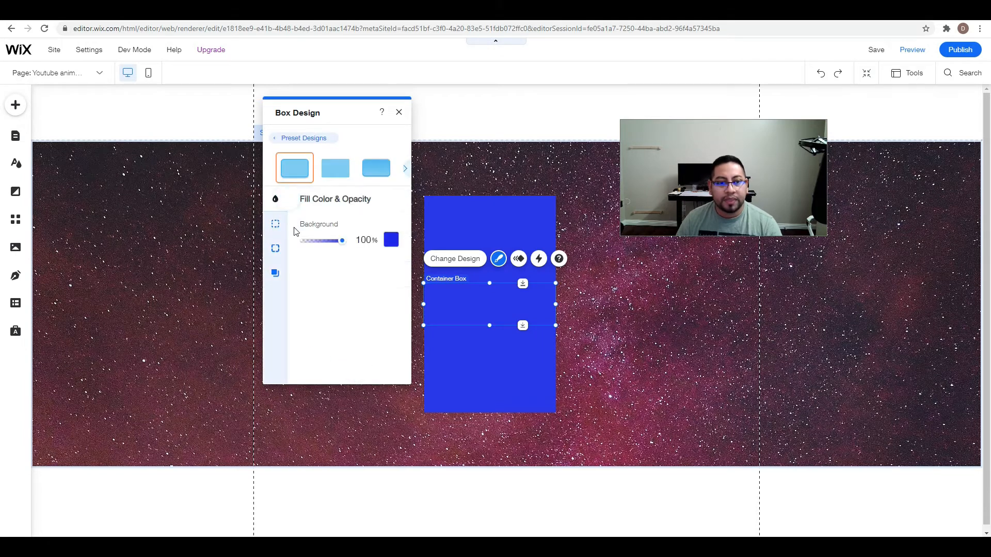
{"action": "left_click", "coordinate": [387, 241]}
{"action": "left_click", "coordinate": [404, 291]}
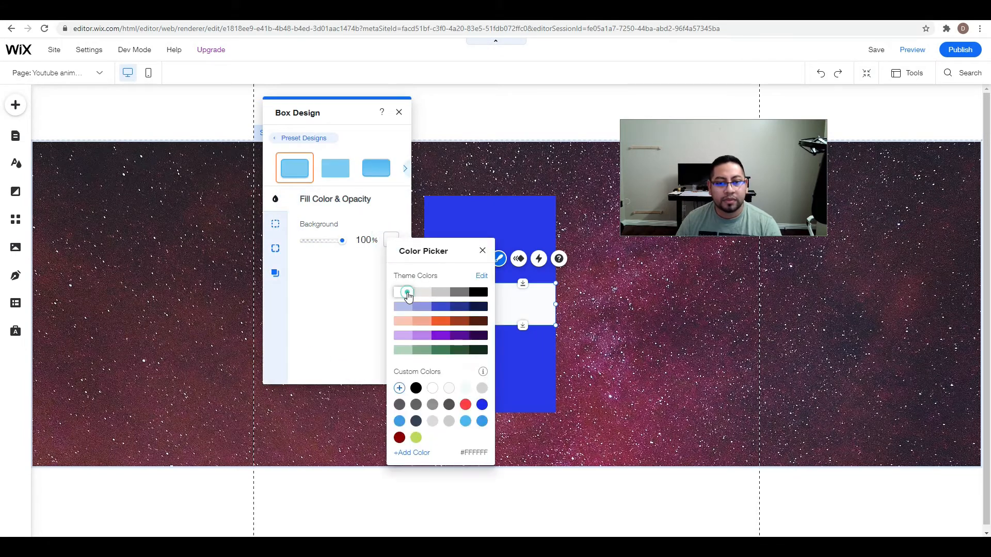
{"action": "left_click", "coordinate": [669, 313]}
{"action": "left_click", "coordinate": [398, 114]}
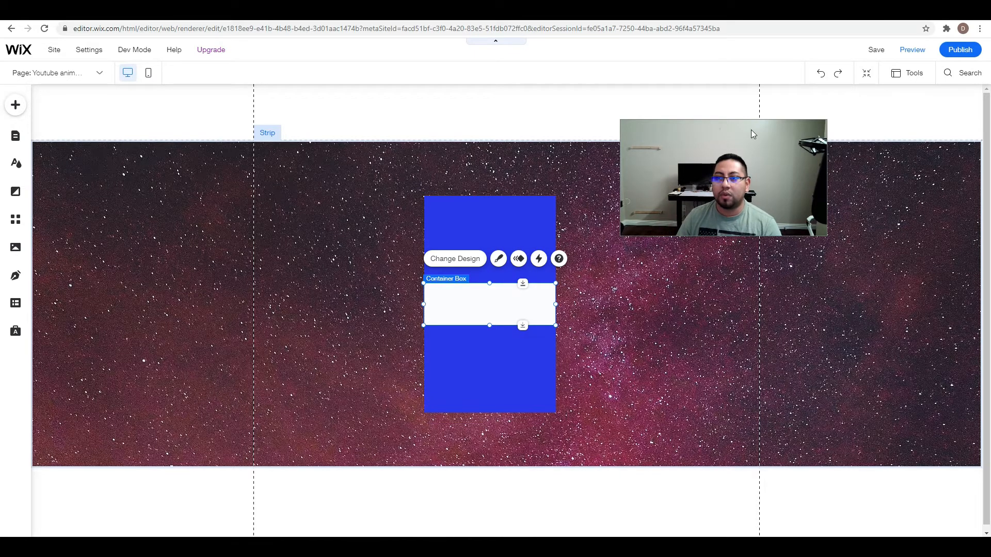
{"action": "left_click_drag", "start_coordinate": [752, 135], "coordinate": [893, 176]}
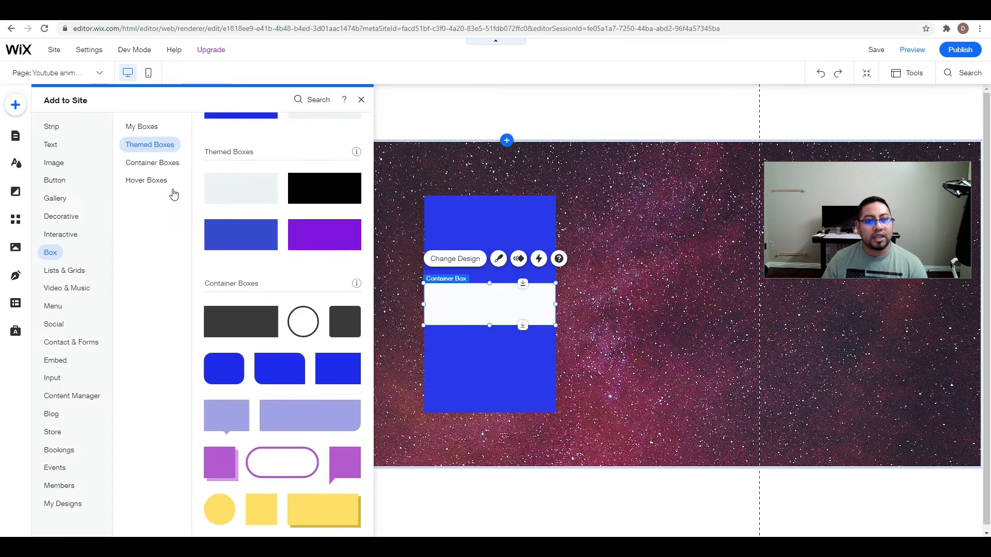
Add the Wix Epic Solutions logo image from the site files to the page.
{"action": "left_click", "coordinate": [59, 163]}
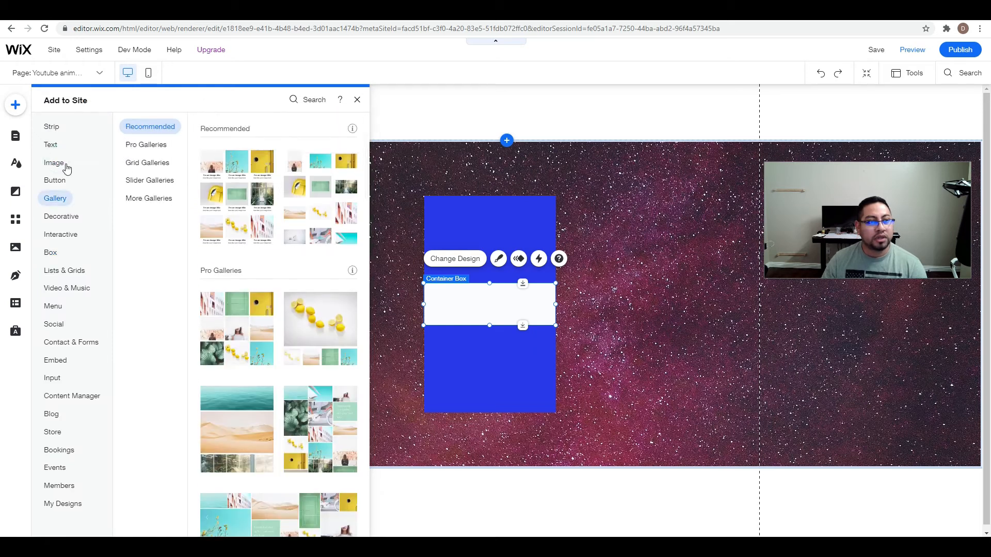
{"action": "left_click", "coordinate": [58, 164]}
{"action": "left_click", "coordinate": [215, 168]}
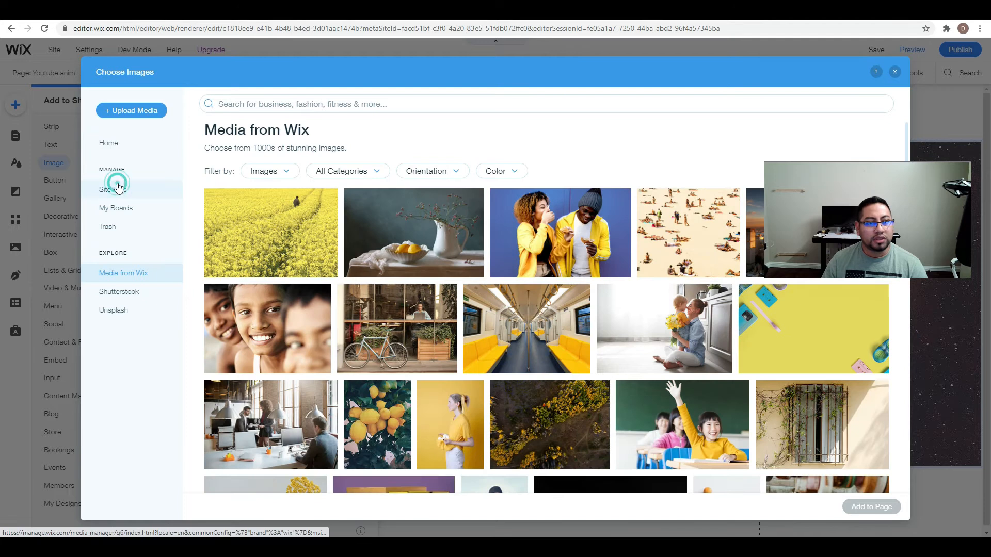
{"action": "left_click", "coordinate": [117, 190]}
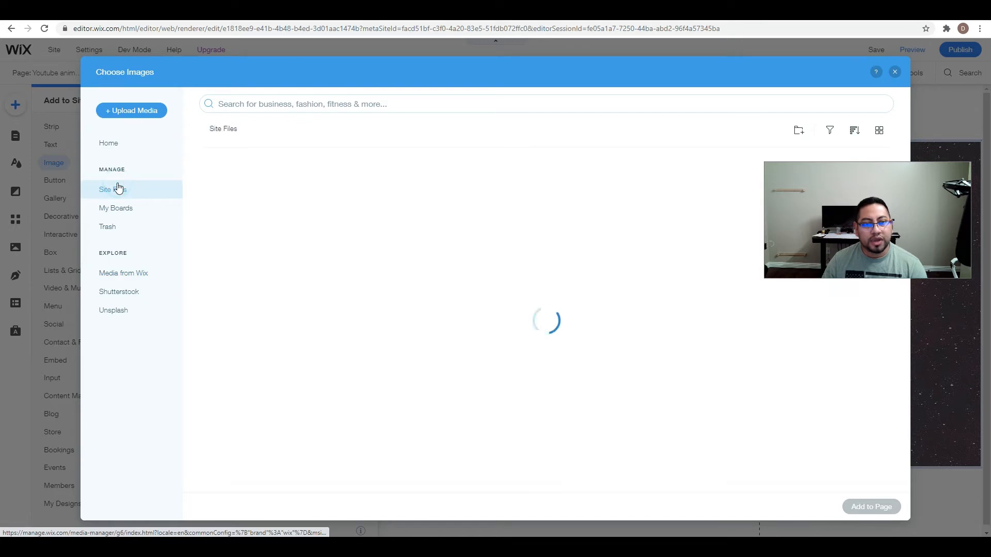
{"action": "left_click", "coordinate": [238, 207]}
{"action": "left_click", "coordinate": [883, 509]}
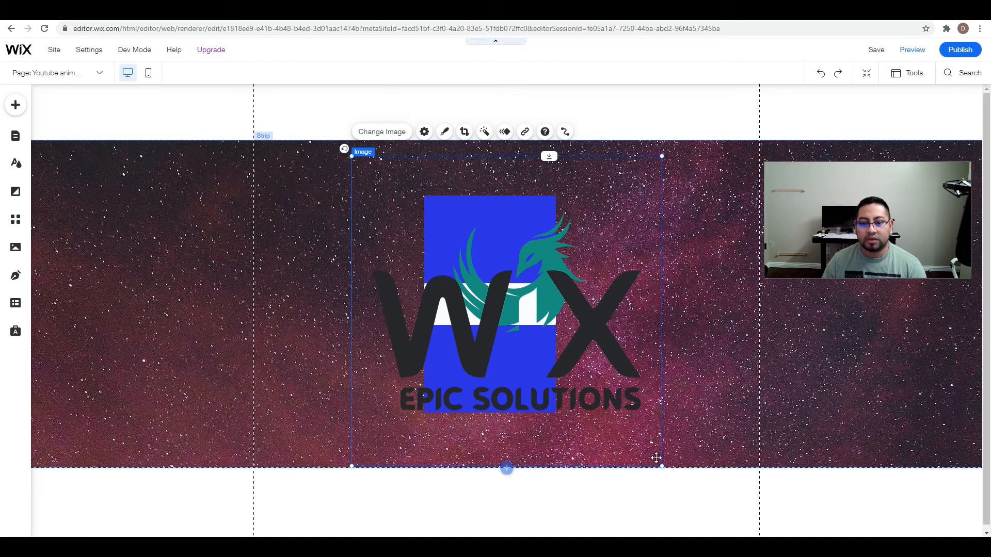
Shrink the logo to a small size and place it to the left of the stacked boxes.
{"action": "left_click_drag", "start_coordinate": [663, 467], "coordinate": [413, 255]}
{"action": "left_click_drag", "start_coordinate": [400, 212], "coordinate": [329, 291]}
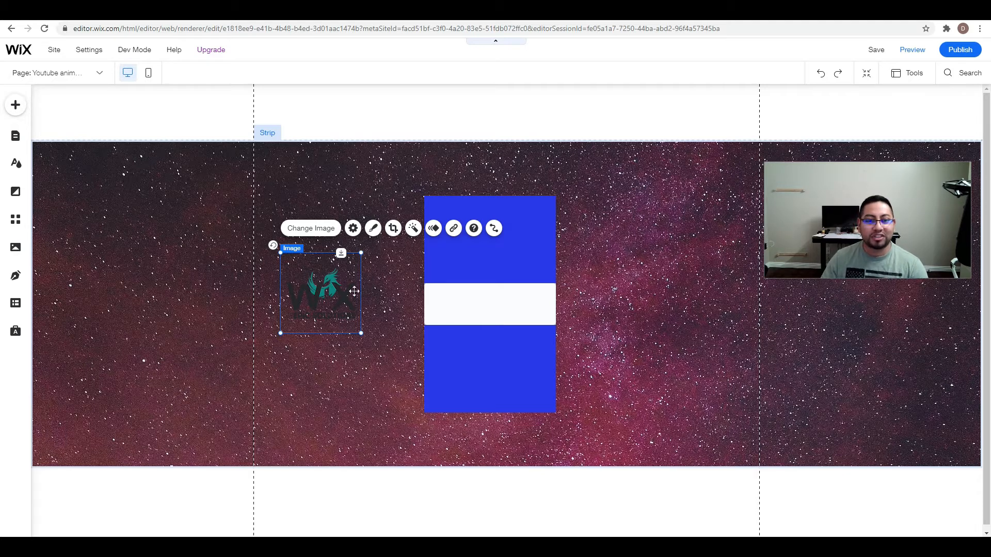
{"action": "left_click_drag", "start_coordinate": [343, 320], "coordinate": [341, 300]}
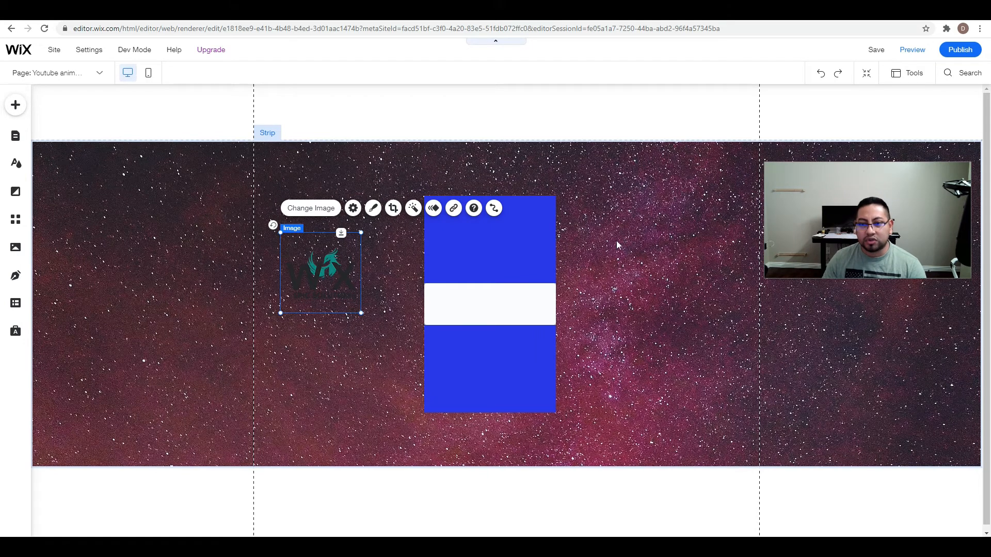
Replace the strip's background with the SpaceX launch-trail photo from the Unsplash "space" images.
{"action": "left_click", "coordinate": [626, 233]}
{"action": "left_click", "coordinate": [673, 209]}
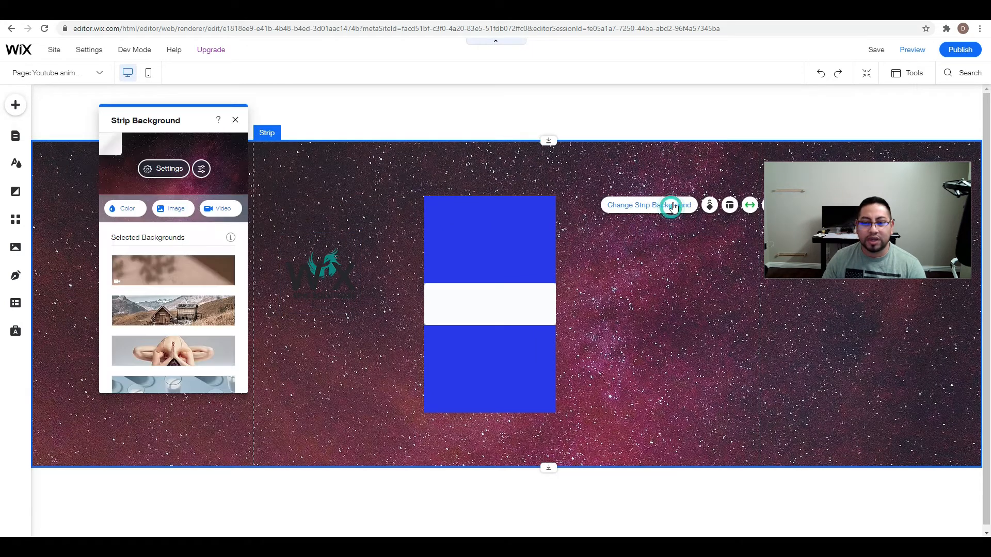
{"action": "left_click", "coordinate": [173, 208]}
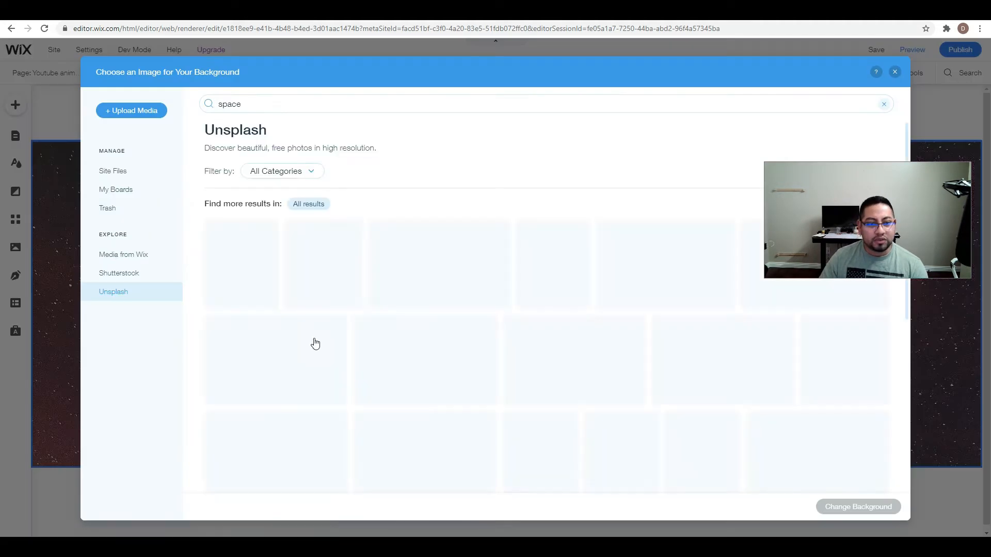
{"action": "scroll", "coordinate": [503, 405], "scroll_direction": "down", "scroll_amount": 1}
{"action": "scroll", "coordinate": [503, 405], "scroll_direction": "down", "scroll_amount": 4}
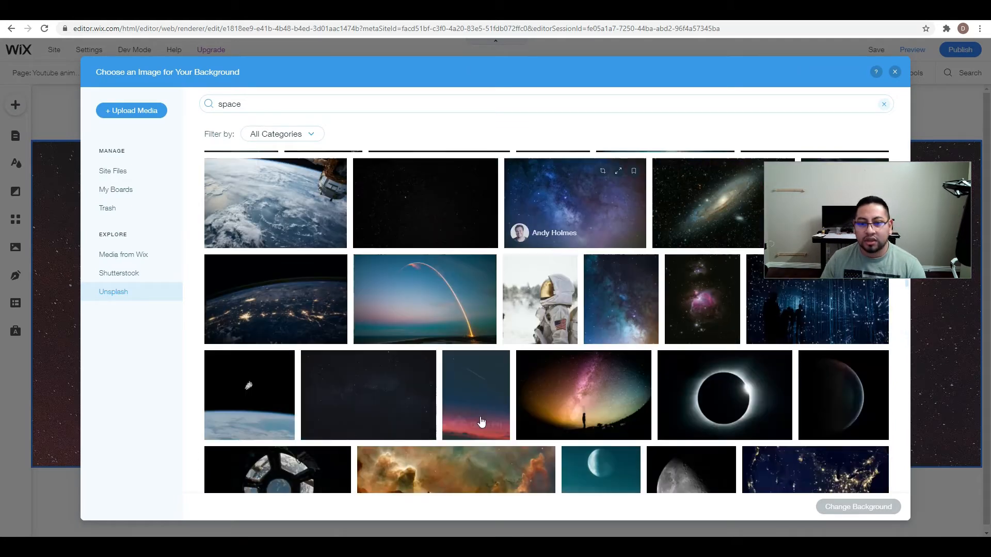
{"action": "scroll", "coordinate": [423, 365], "scroll_direction": "up", "scroll_amount": 3}
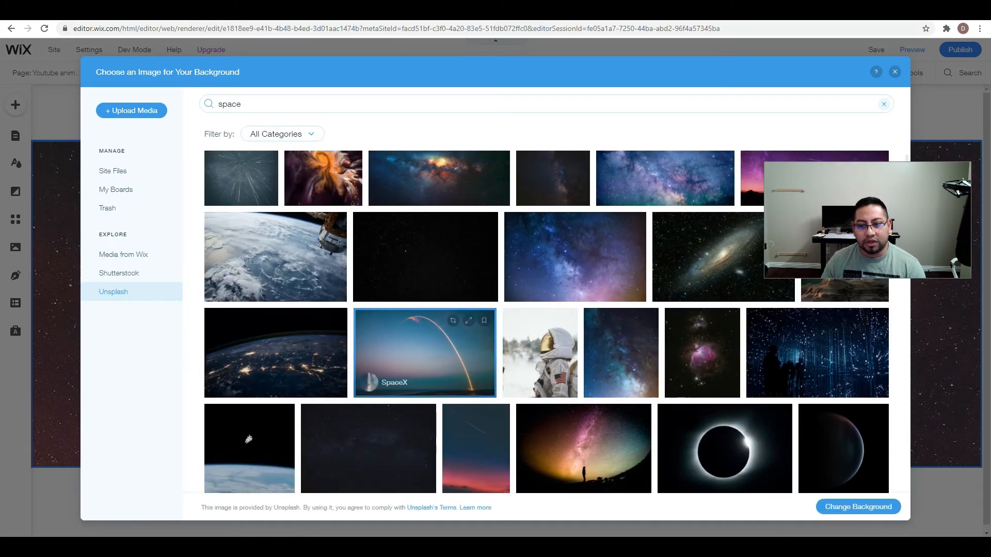
{"action": "left_click", "coordinate": [883, 508]}
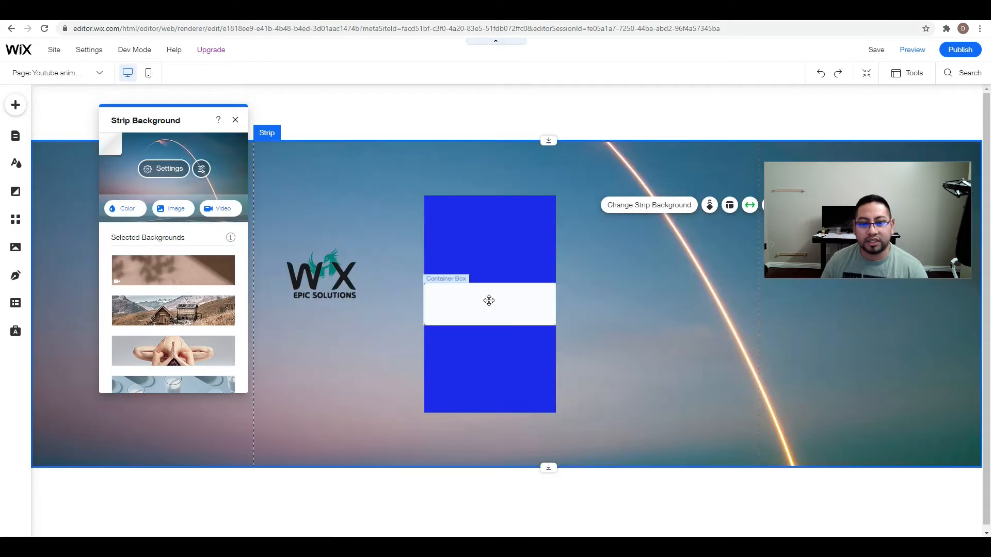
Show the Layers panel in place of the strip background settings, and expand the strip, Column 1 and the first container box.
{"action": "left_click", "coordinate": [605, 315]}
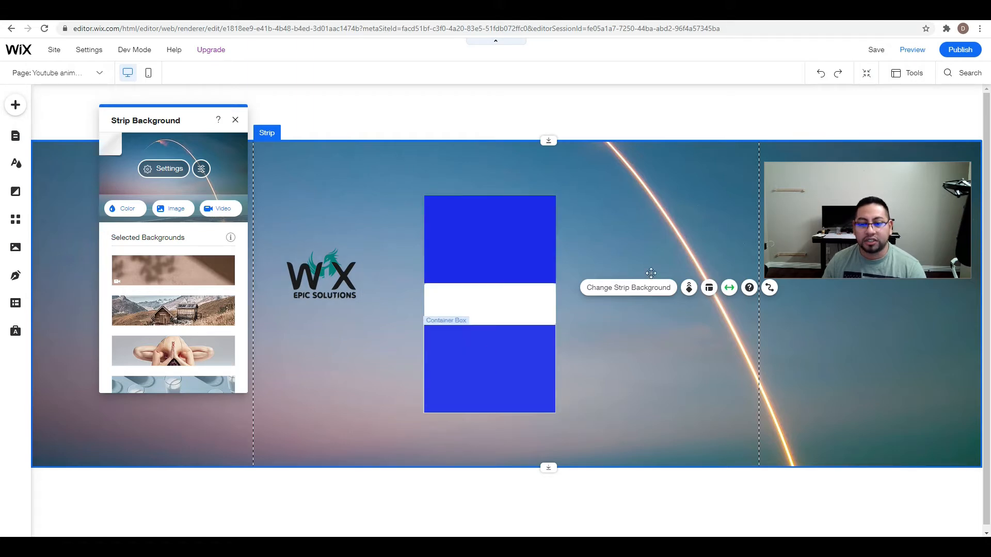
{"action": "left_click", "coordinate": [917, 74]}
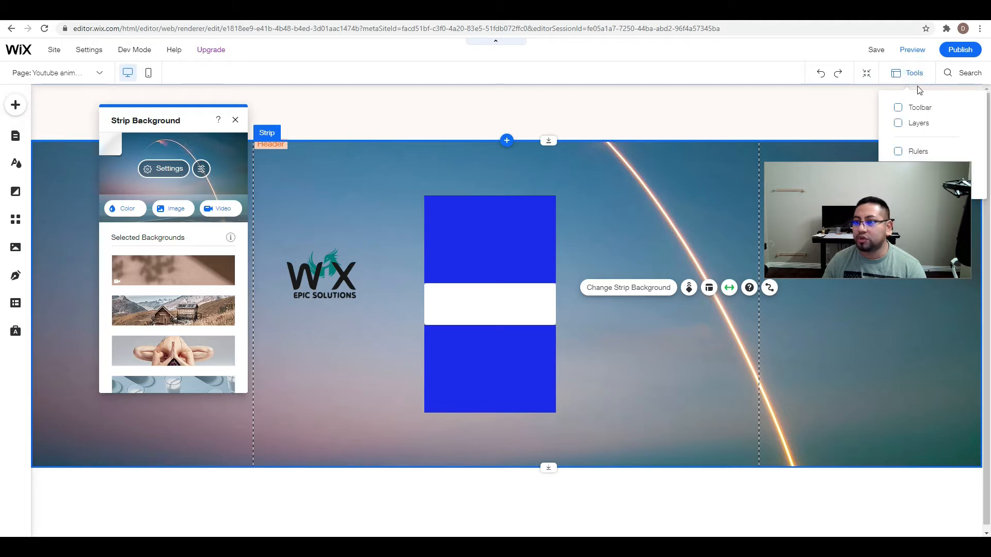
{"action": "left_click", "coordinate": [900, 124]}
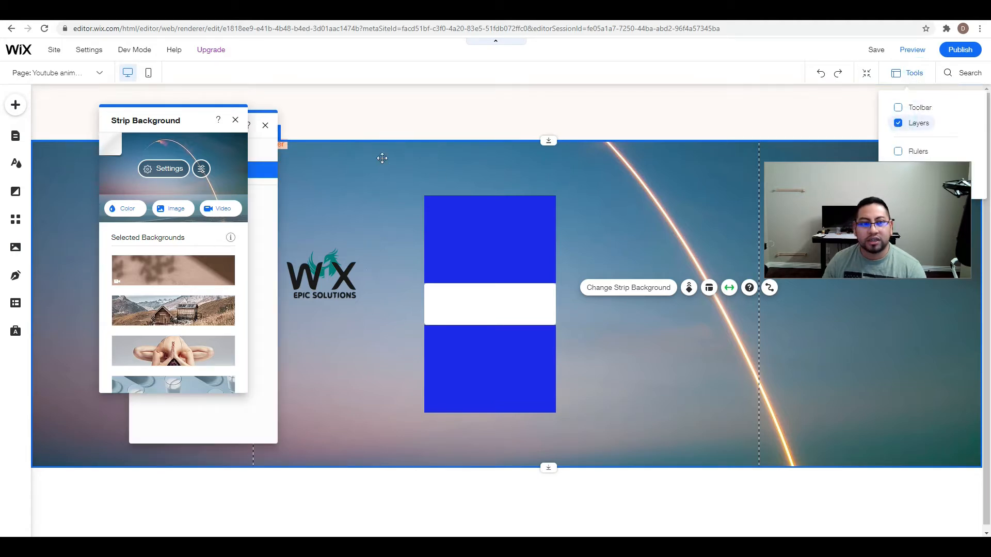
{"action": "left_click", "coordinate": [235, 120]}
{"action": "left_click_drag", "start_coordinate": [227, 127], "coordinate": [693, 140]}
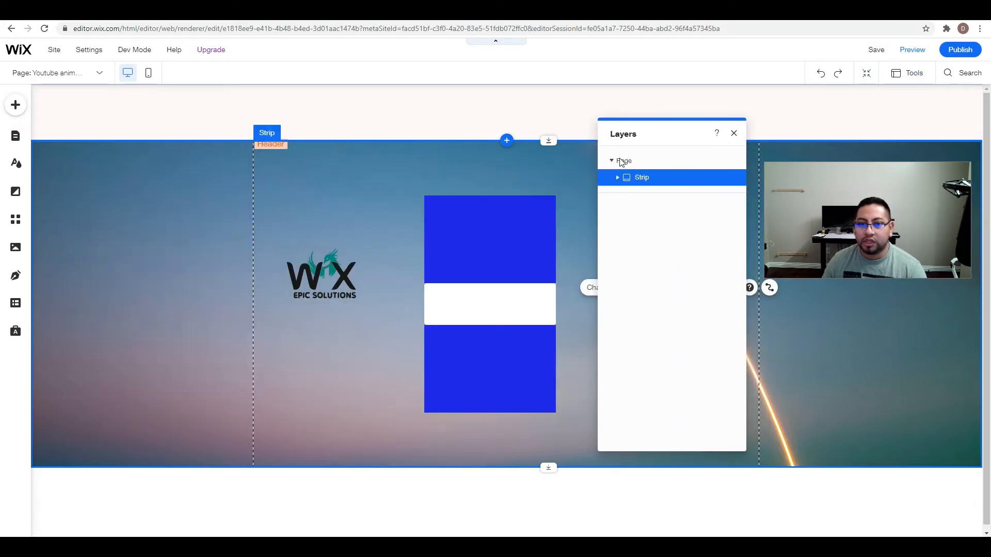
{"action": "left_click", "coordinate": [618, 178]}
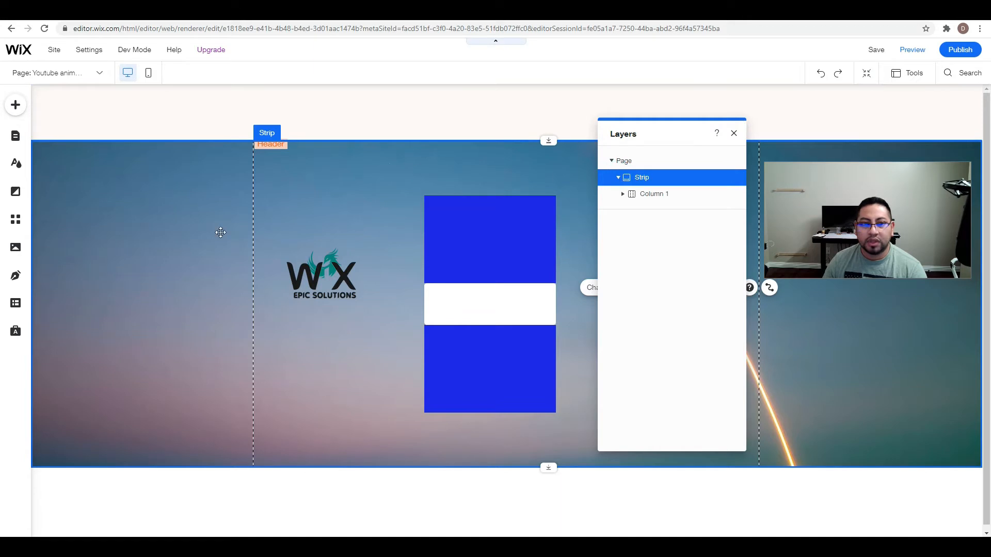
{"action": "left_click", "coordinate": [619, 195]}
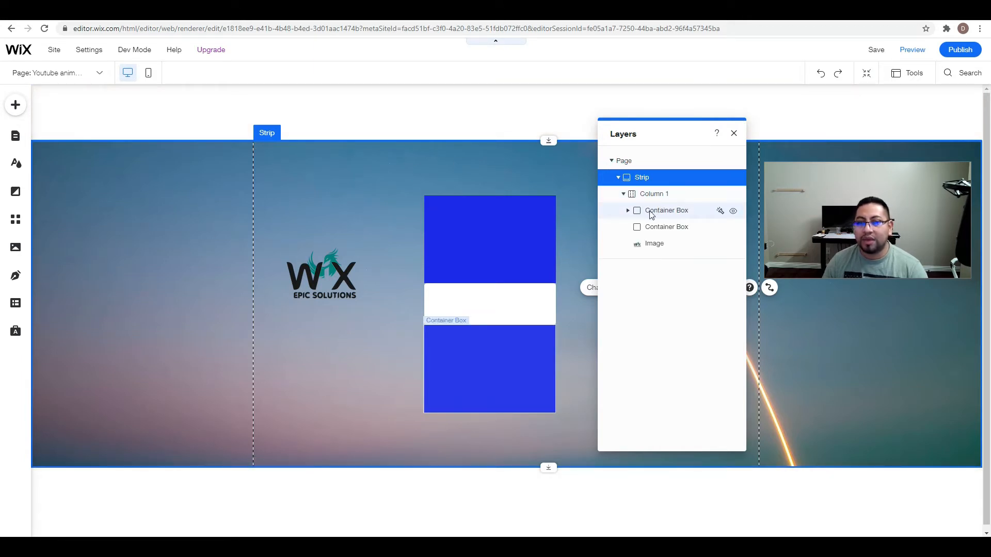
{"action": "left_click", "coordinate": [628, 211]}
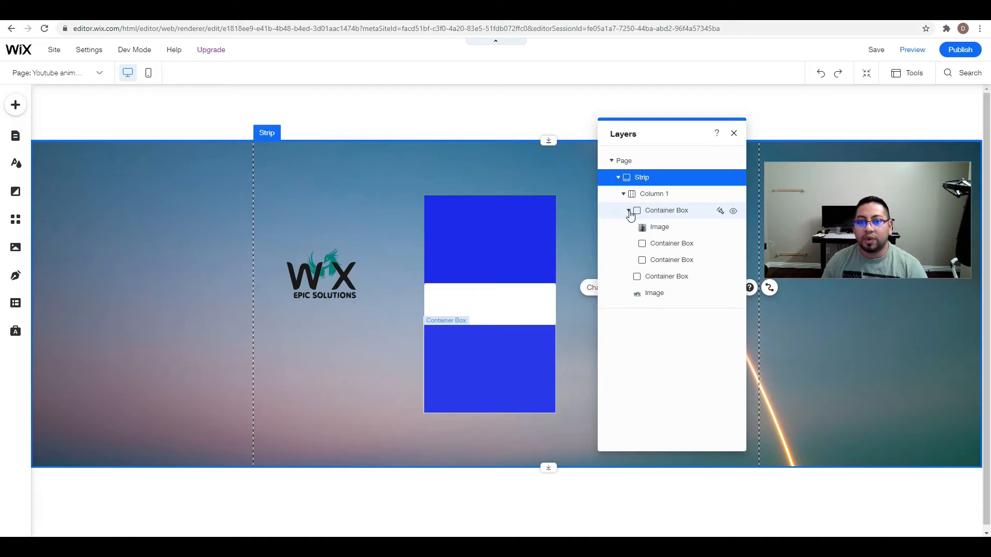
Select each nested image and container box in the Layers list in turn to examine which page element it represents.
{"action": "left_click", "coordinate": [668, 228]}
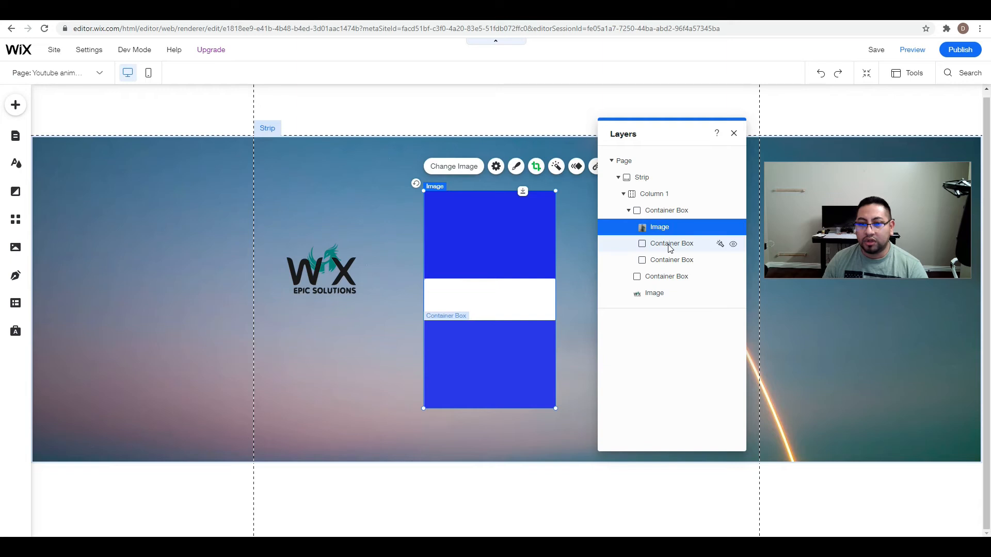
{"action": "left_click", "coordinate": [670, 246]}
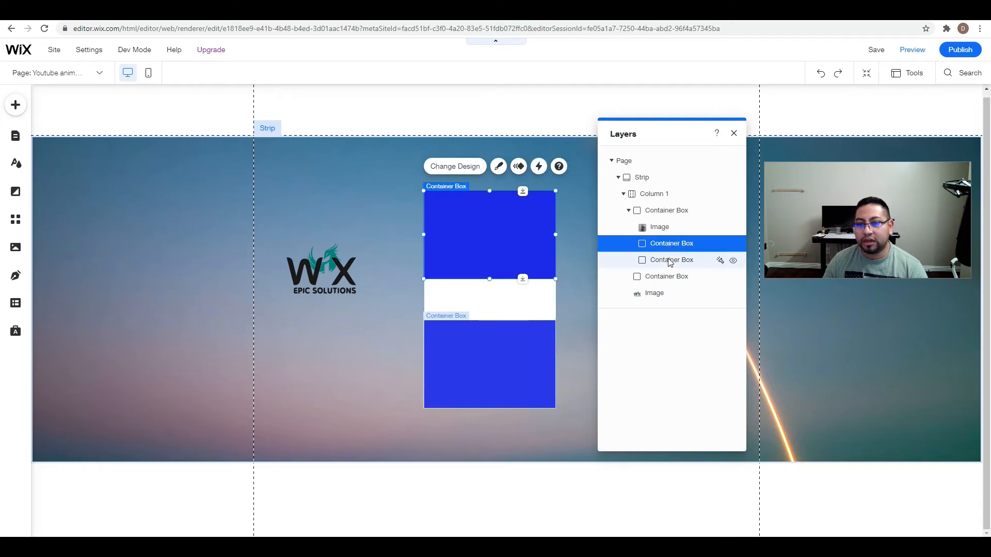
{"action": "left_click", "coordinate": [671, 259]}
{"action": "left_click", "coordinate": [671, 279]}
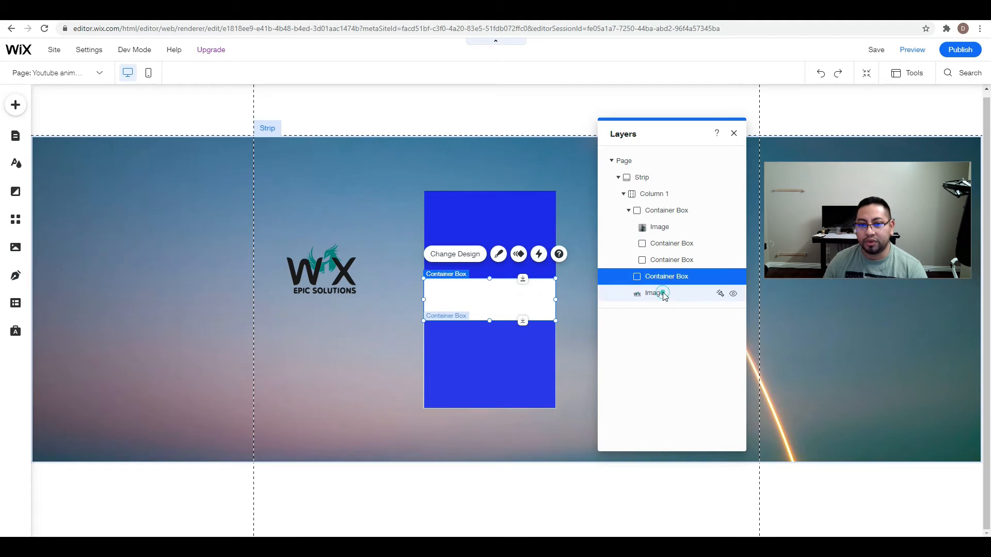
{"action": "left_click", "coordinate": [655, 293]}
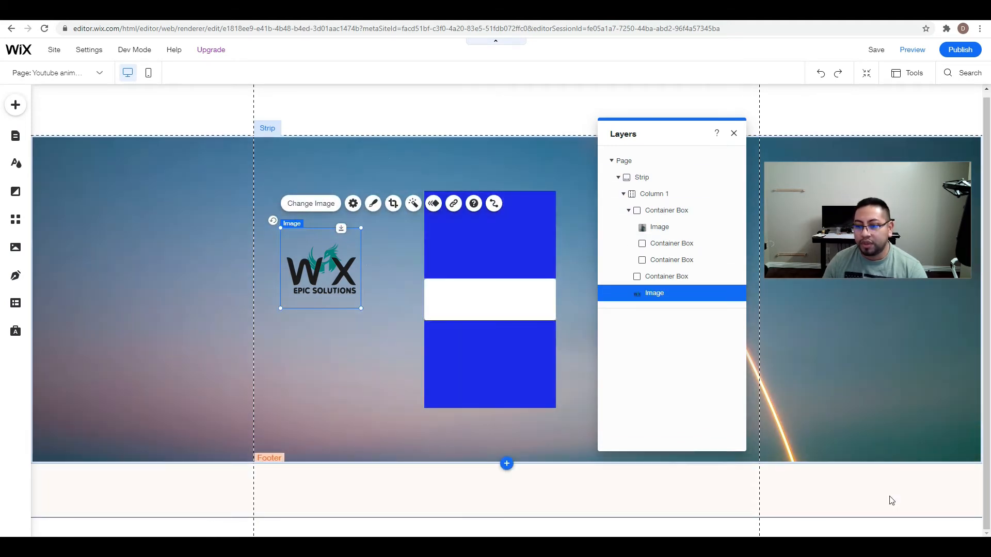
Turn on Velo Dev Mode for the site and close the Layers panel.
{"action": "mouse_move", "coordinate": [142, 54]}
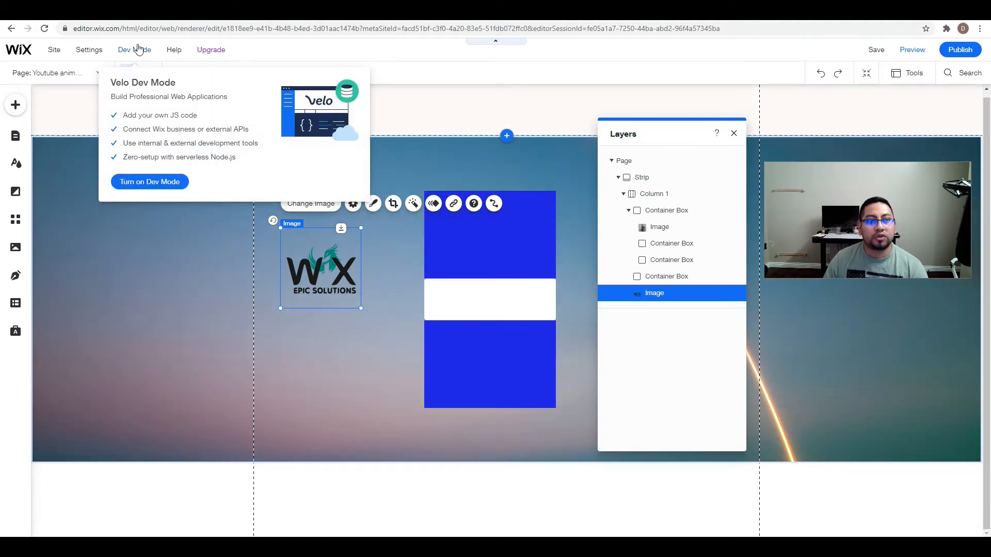
{"action": "left_click", "coordinate": [155, 184]}
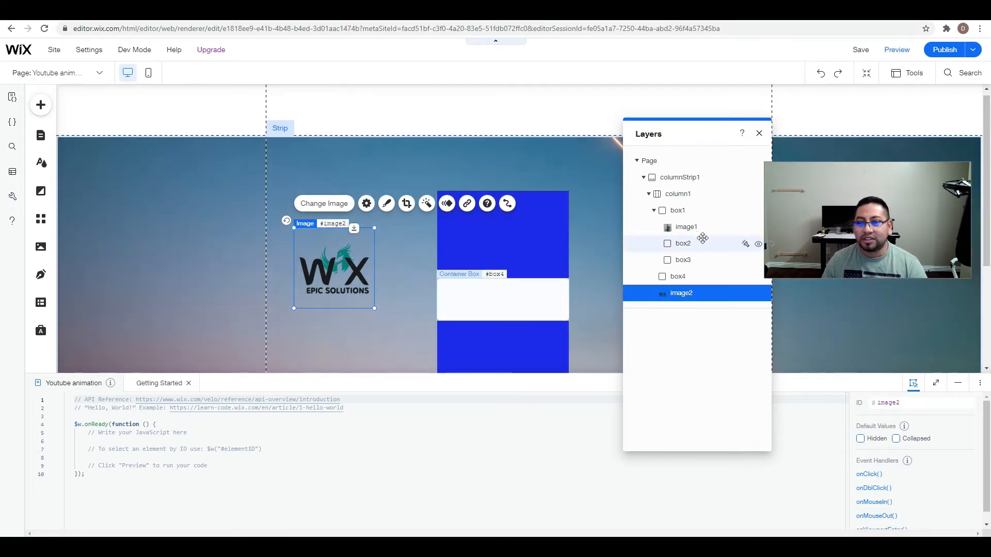
{"action": "left_click", "coordinate": [759, 133]}
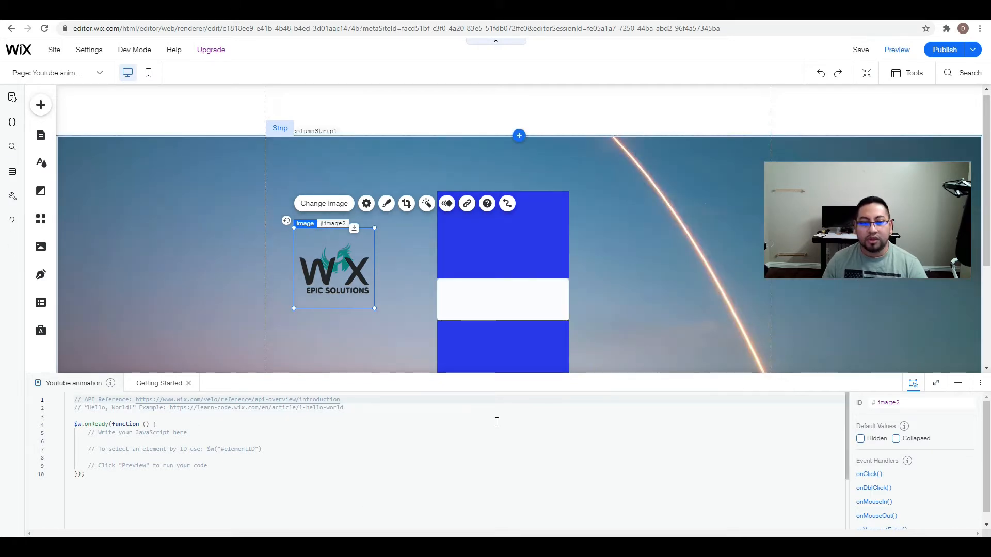
Replace all the default code of the Youtube animation page with the copied wix-animations script containing the activateCardsHover function.
{"action": "scroll", "coordinate": [586, 480], "scroll_direction": "down", "scroll_amount": 1}
{"action": "scroll", "coordinate": [323, 500], "scroll_direction": "up", "scroll_amount": 1}
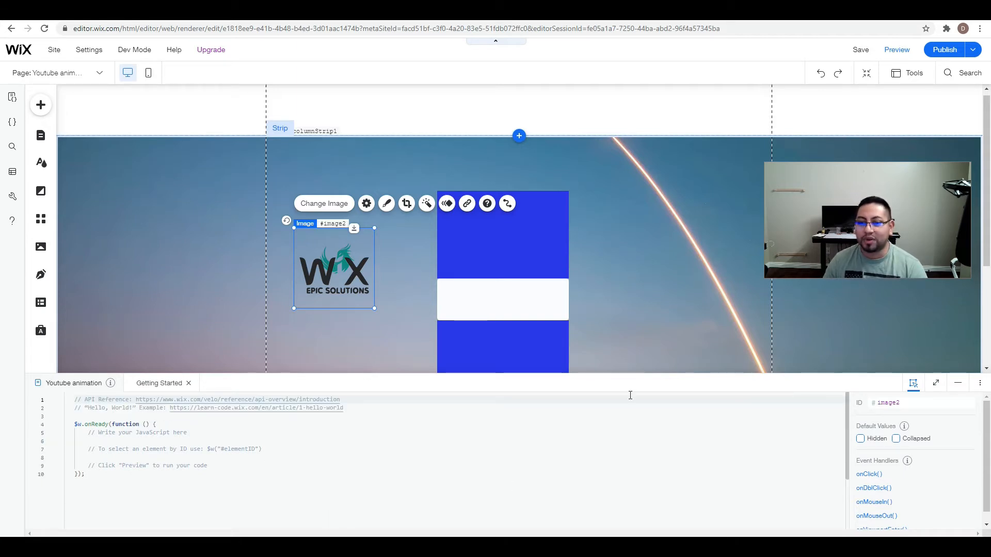
{"action": "left_click_drag", "start_coordinate": [102, 513], "coordinate": [56, 394]}
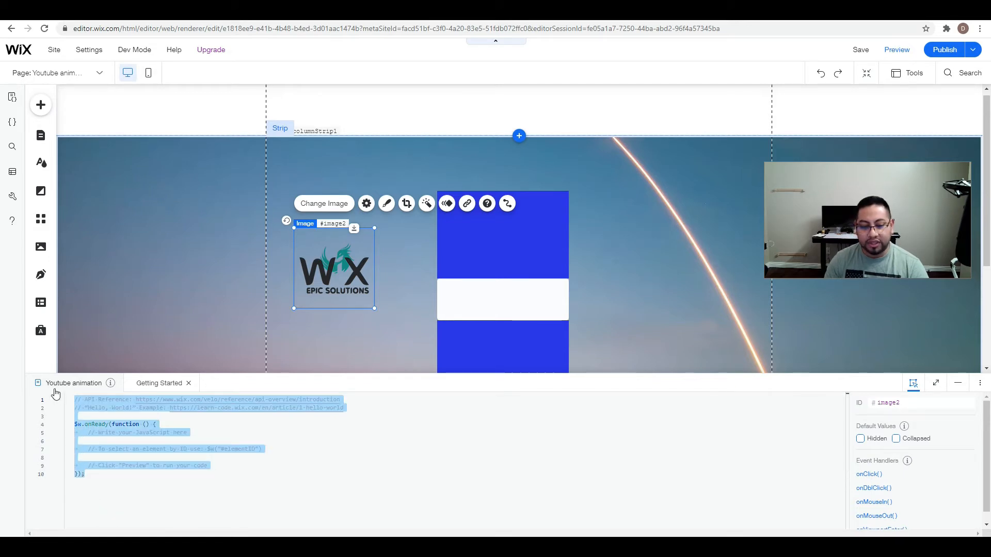
{"action": "key", "text": "BackSpace"}
{"action": "left_click", "coordinate": [81, 510]}
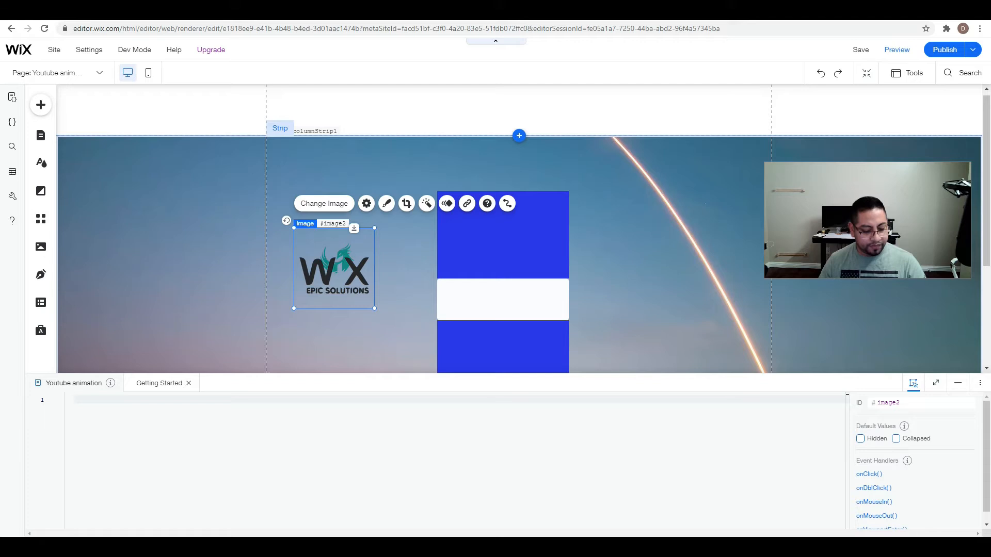
{"action": "key", "text": "ctrl+v"}
{"action": "scroll", "coordinate": [169, 437], "scroll_direction": "up", "scroll_amount": 5}
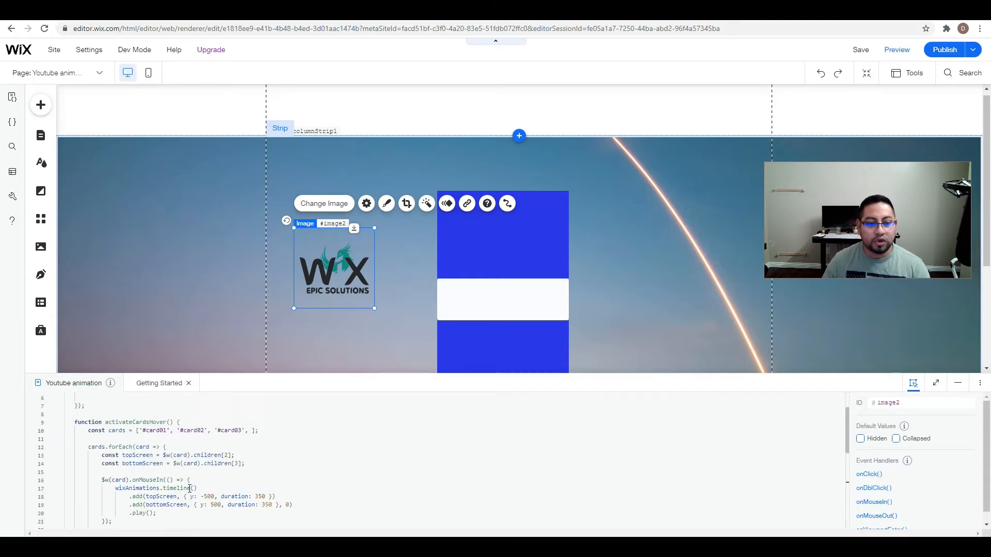
{"action": "scroll", "coordinate": [182, 450], "scroll_direction": "down", "scroll_amount": 2}
{"action": "scroll", "coordinate": [155, 487], "scroll_direction": "up", "scroll_amount": 2}
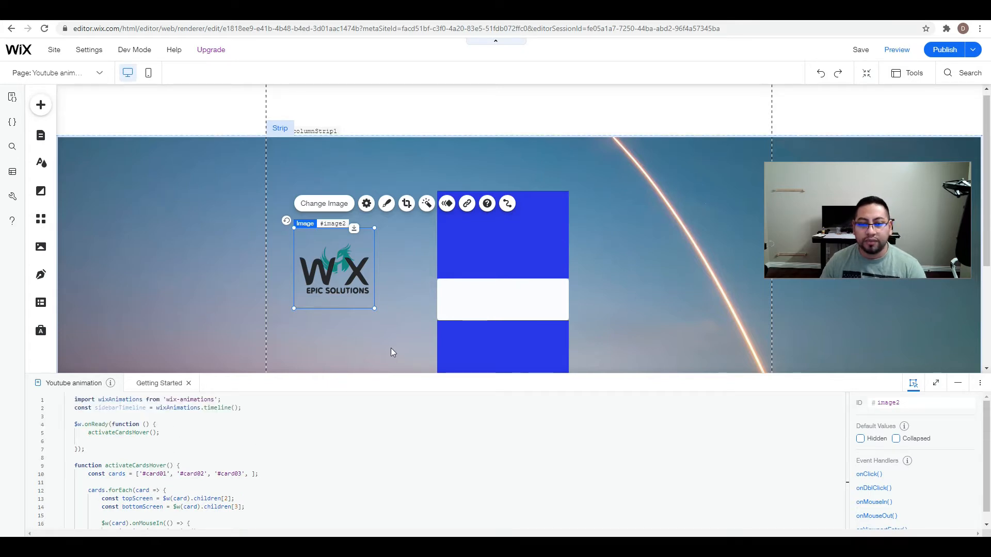
Crop the empty space above and below the logo, and place the logo at a smaller size centered inside the white box.
{"action": "left_click", "coordinate": [959, 383]}
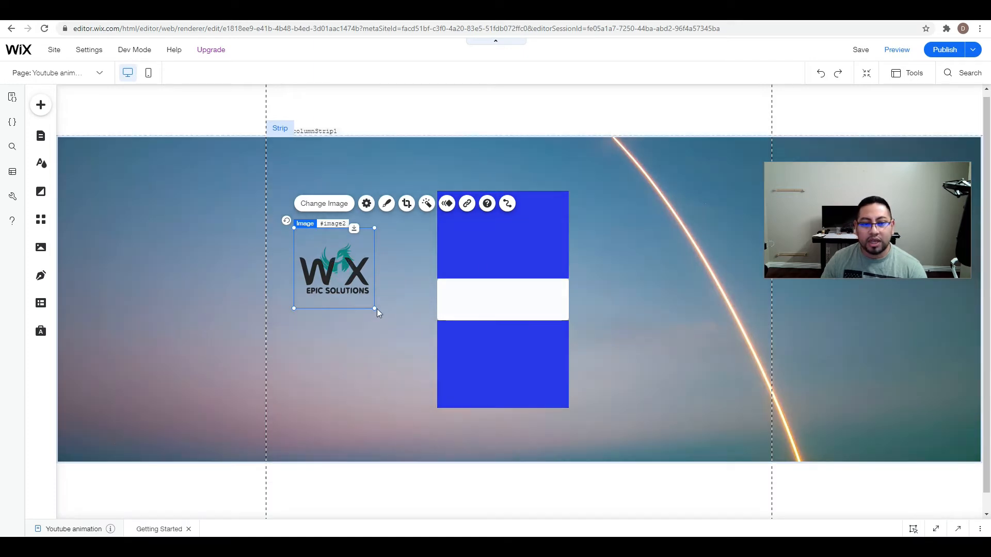
{"action": "left_click", "coordinate": [404, 205]}
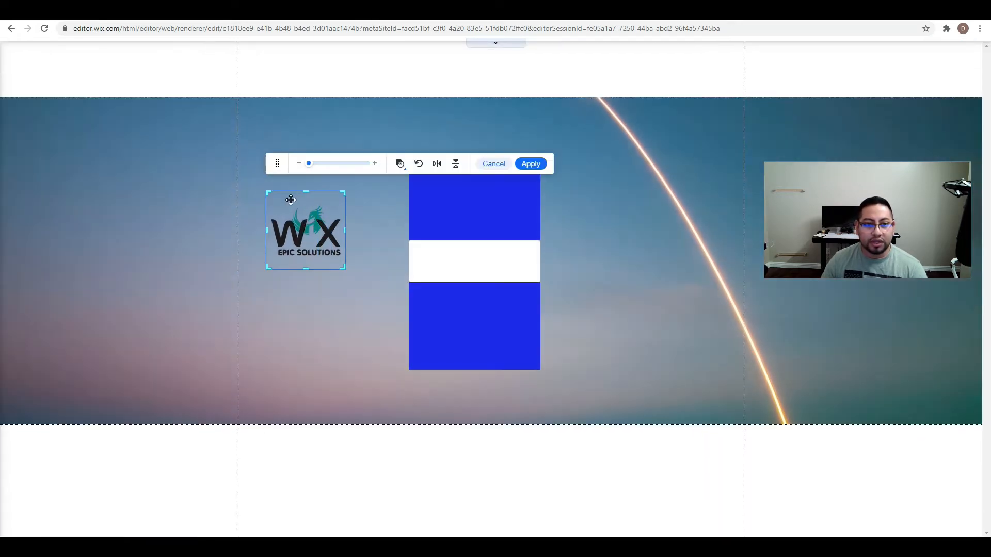
{"action": "left_click_drag", "start_coordinate": [309, 193], "coordinate": [309, 205]}
{"action": "left_click_drag", "start_coordinate": [305, 269], "coordinate": [305, 258]}
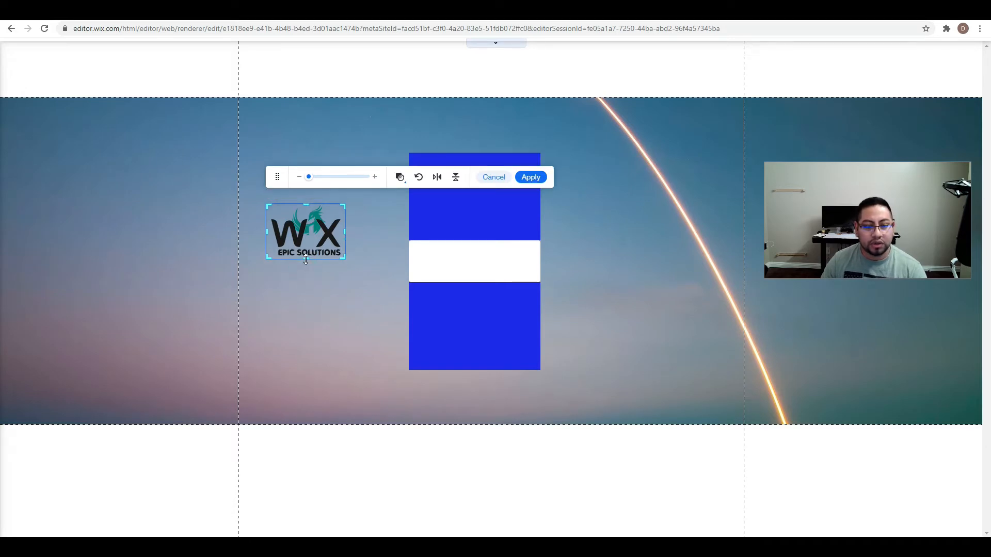
{"action": "left_click", "coordinate": [533, 178]}
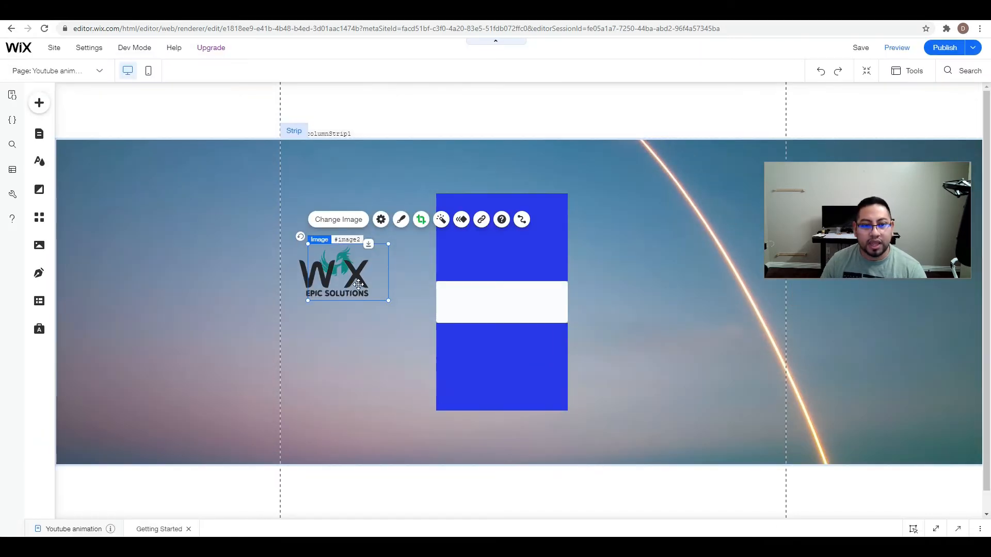
{"action": "left_click_drag", "start_coordinate": [376, 304], "coordinate": [506, 302]}
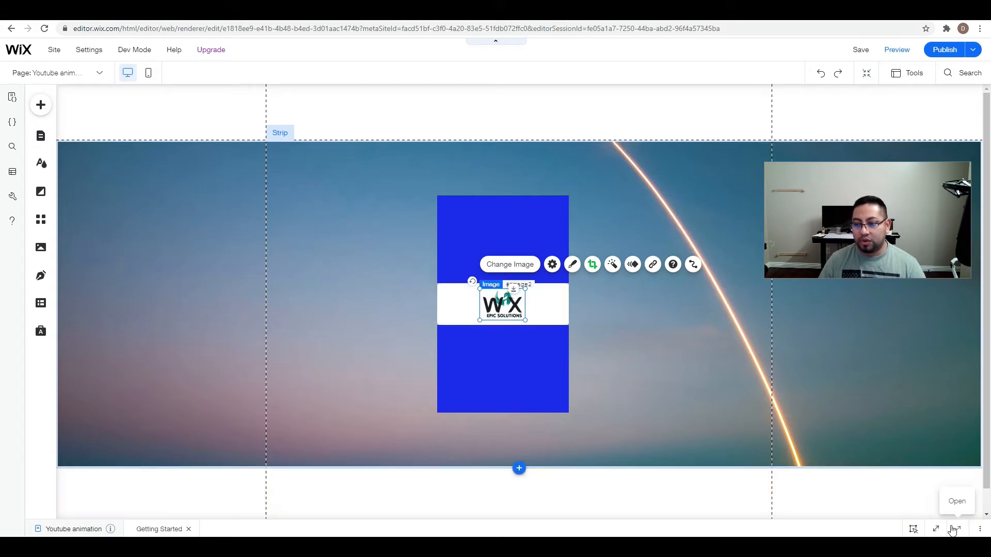
Enlarge the code area and review the wixAnimations import, the onReady call and the activateCardsHover function.
{"action": "left_click", "coordinate": [956, 530]}
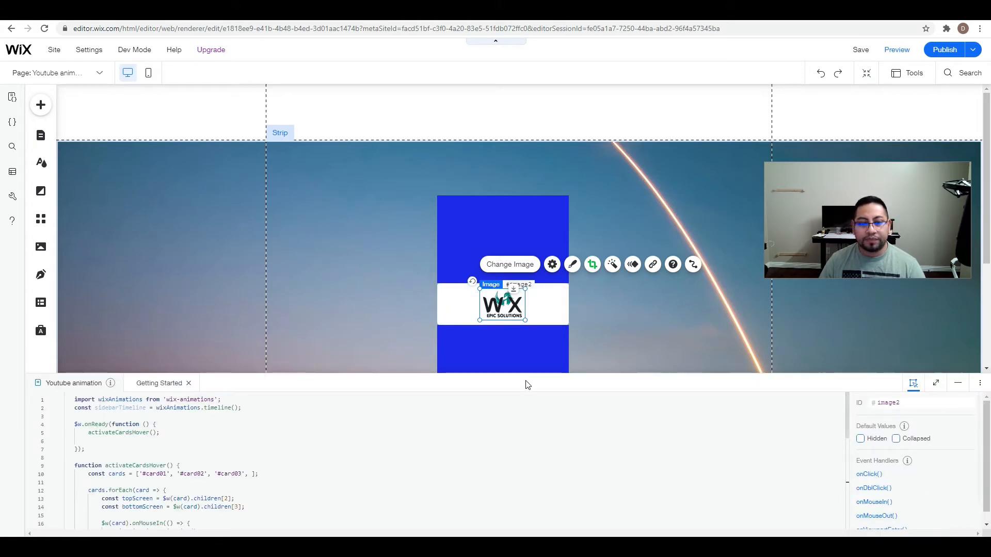
{"action": "left_click_drag", "start_coordinate": [525, 373], "coordinate": [513, 210]}
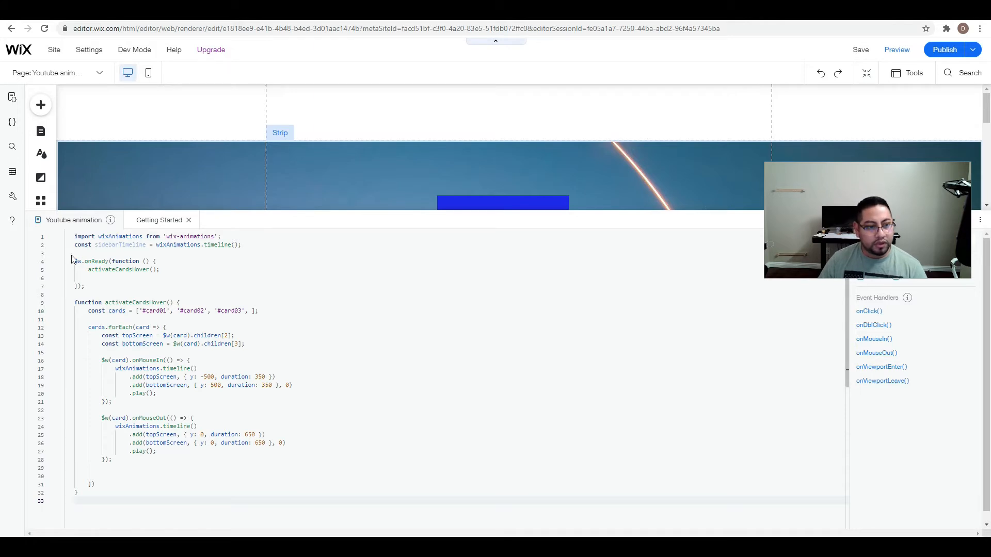
{"action": "left_click", "coordinate": [74, 238]}
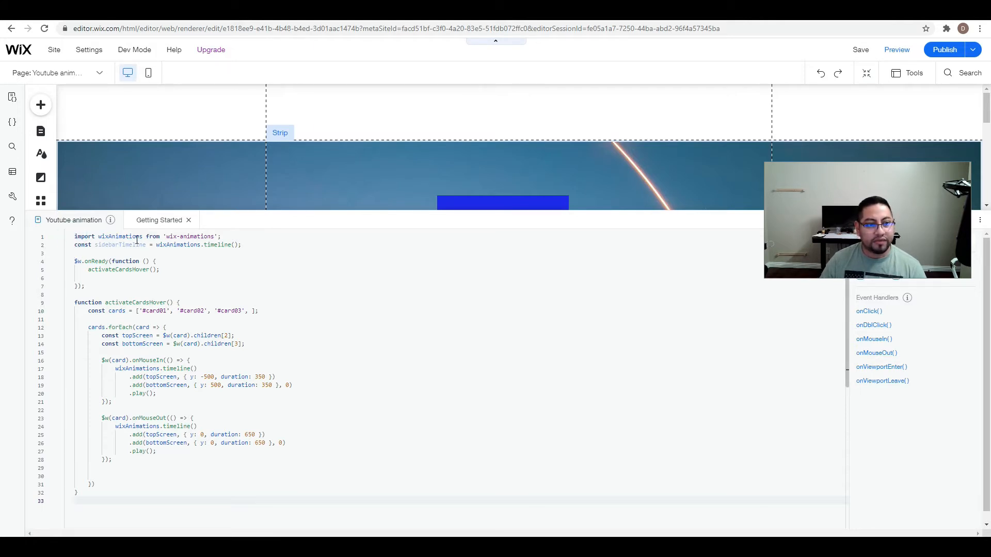
{"action": "left_click_drag", "start_coordinate": [76, 238], "coordinate": [170, 273]}
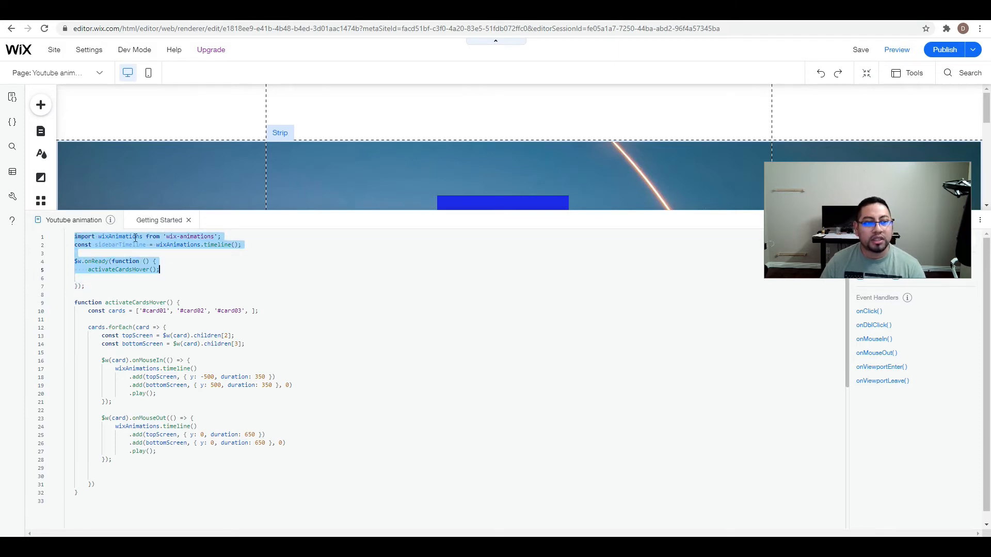
{"action": "left_click", "coordinate": [231, 258]}
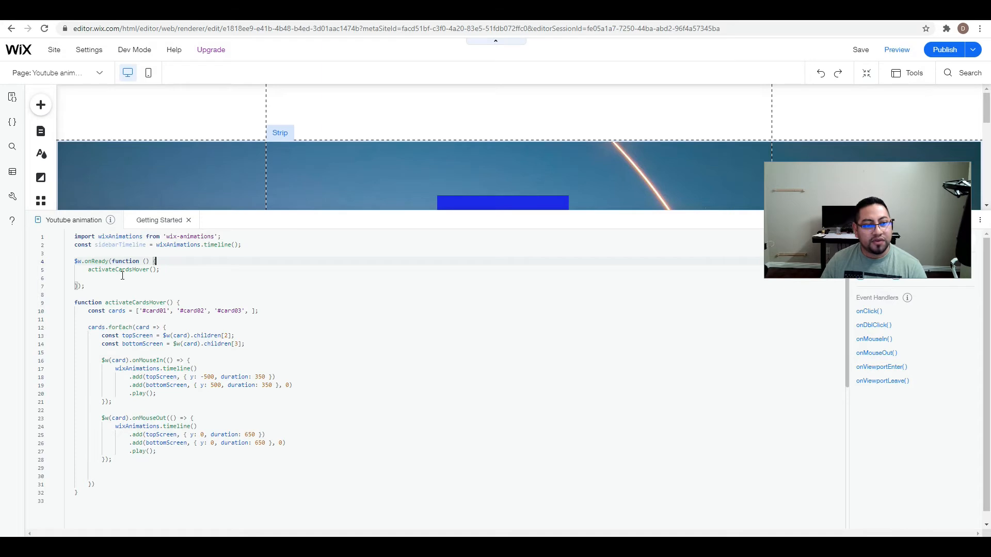
{"action": "scroll", "coordinate": [122, 275], "scroll_direction": "down", "scroll_amount": 1}
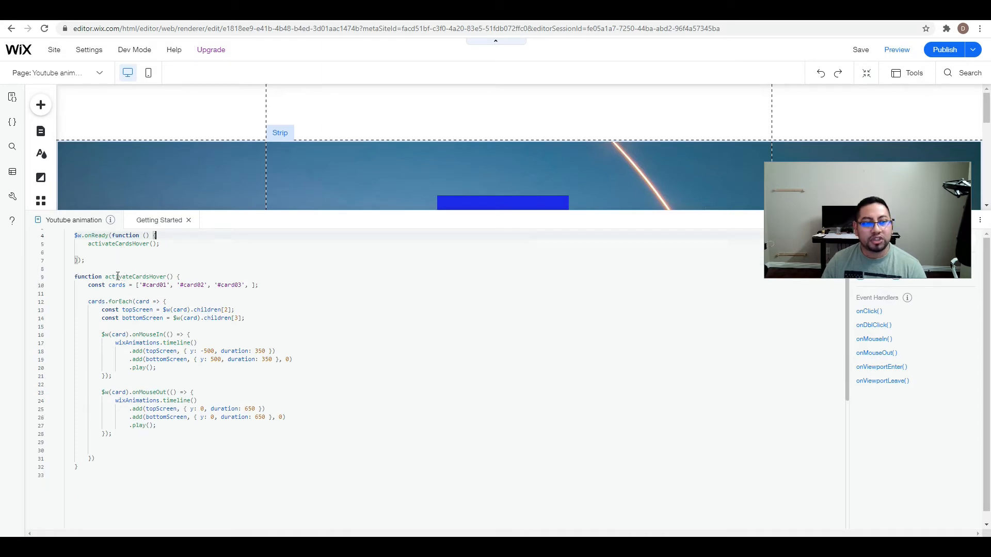
{"action": "left_click_drag", "start_coordinate": [106, 277], "coordinate": [168, 278]}
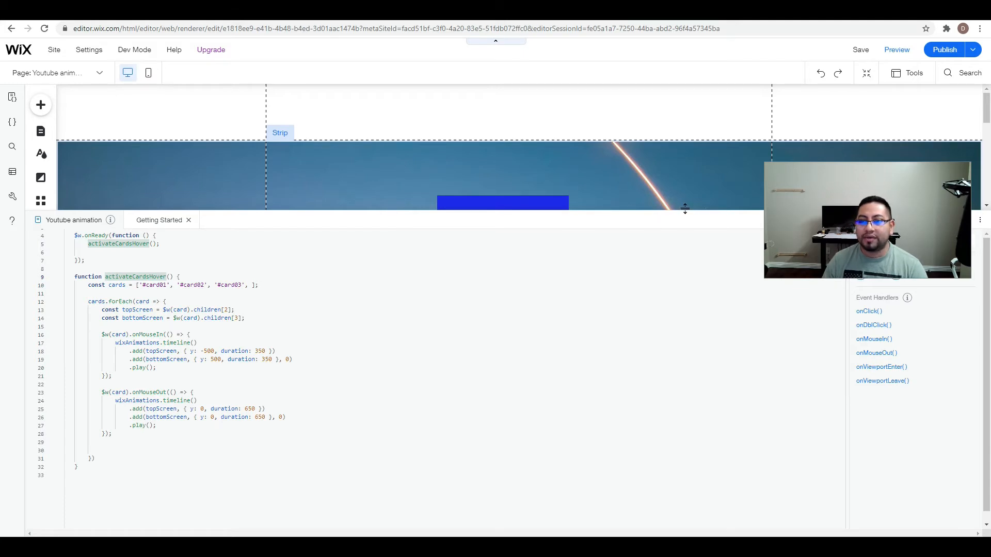
Shrink the code area, show the Layers panel again and expand box1 to list its nested elements.
{"action": "left_click_drag", "start_coordinate": [688, 212], "coordinate": [676, 394]}
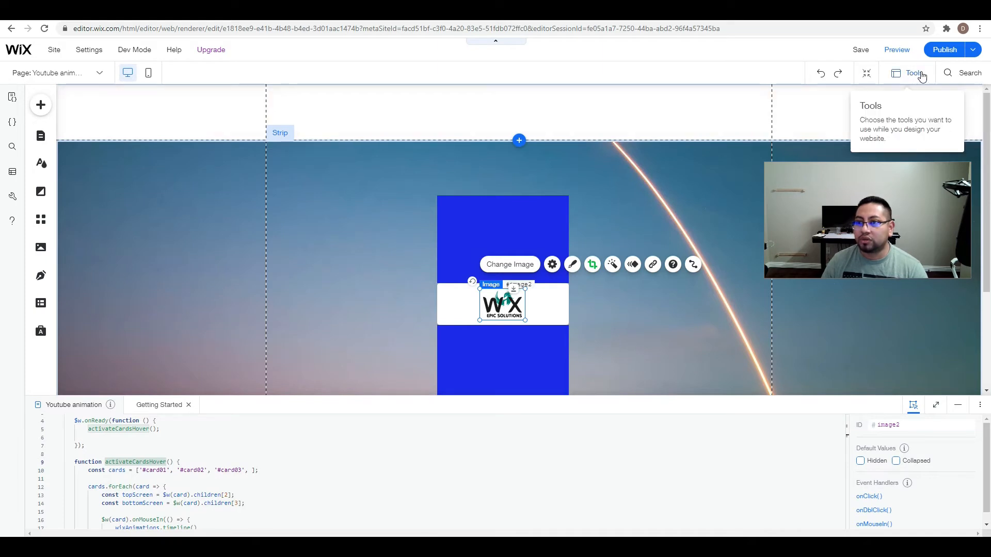
{"action": "left_click", "coordinate": [913, 73]}
{"action": "left_click", "coordinate": [911, 124]}
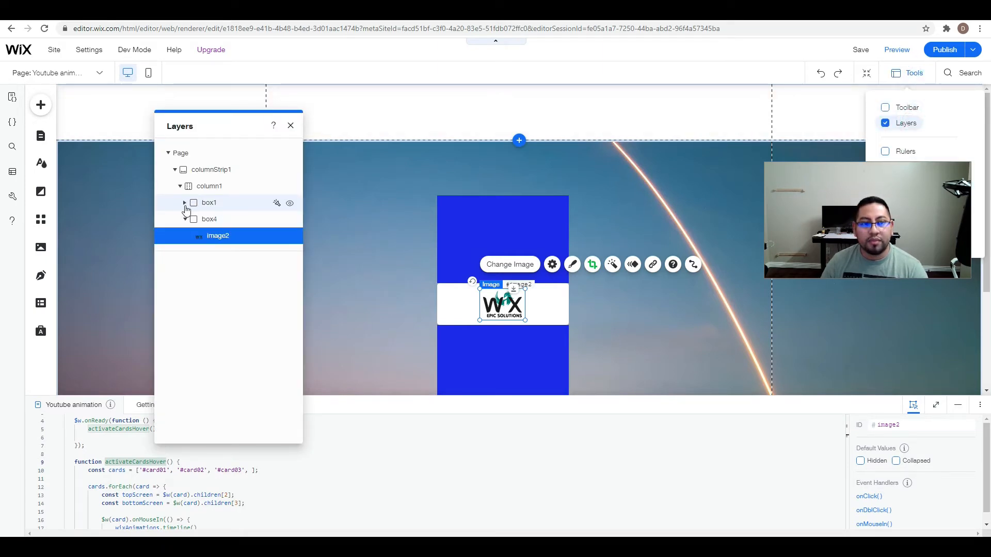
{"action": "left_click", "coordinate": [184, 203]}
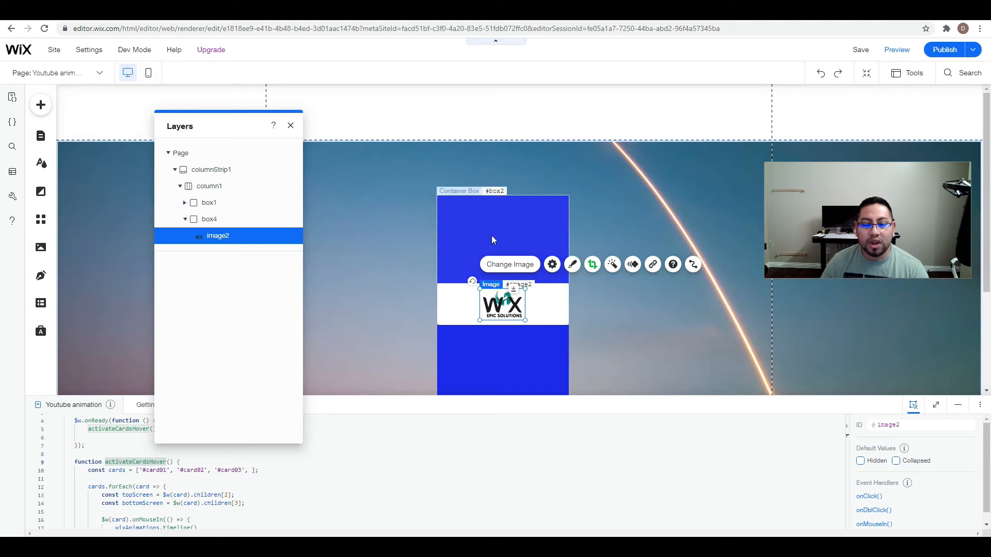
{"action": "left_click", "coordinate": [184, 202]}
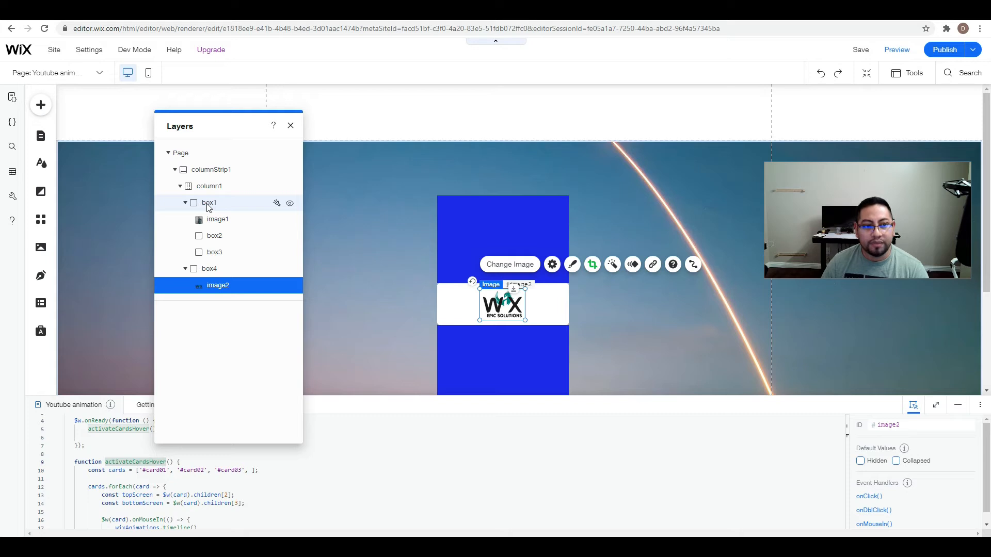
Collapse box1 in the layer list, move the Layers panel away from the code, and enlarge the code area.
{"action": "left_click", "coordinate": [185, 203]}
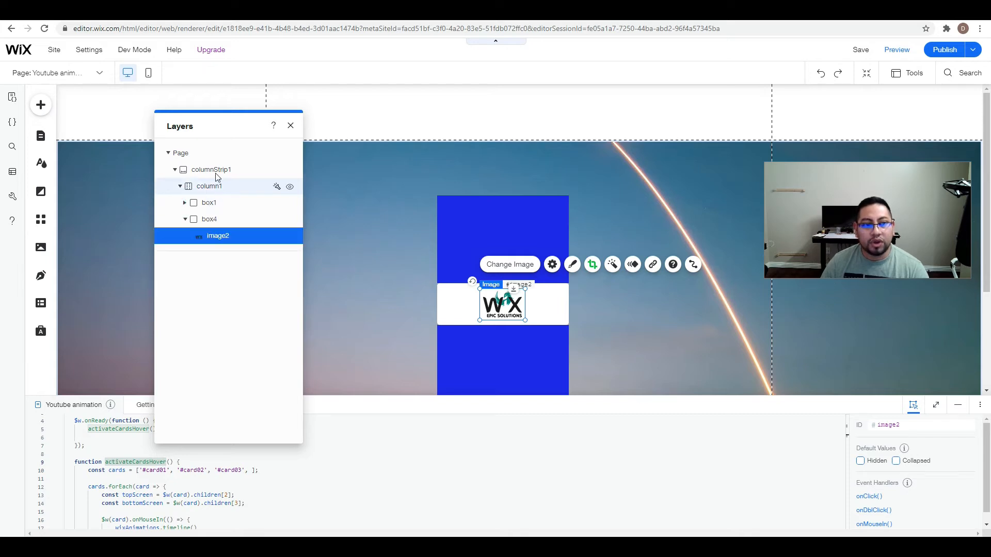
{"action": "left_click_drag", "start_coordinate": [237, 122], "coordinate": [758, 103]}
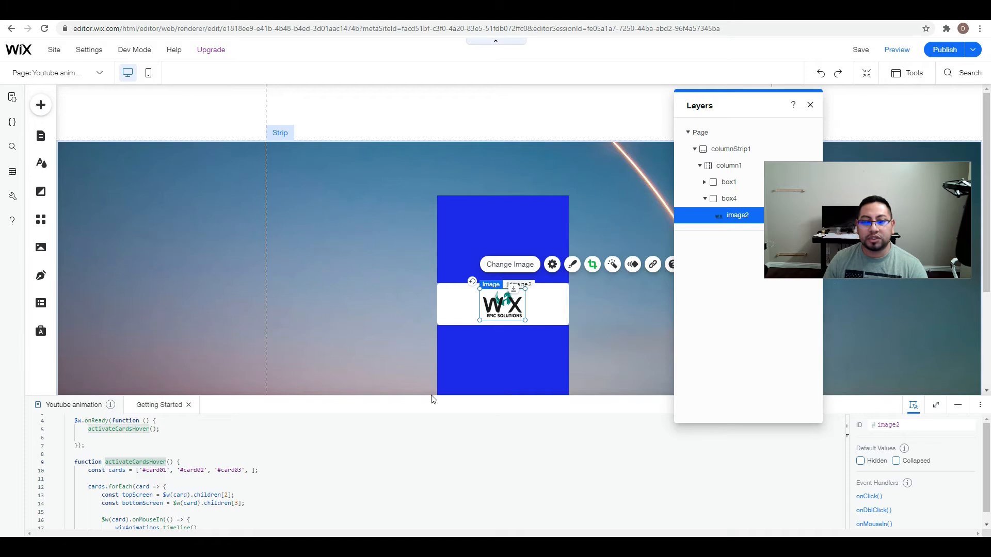
{"action": "left_click_drag", "start_coordinate": [426, 394], "coordinate": [415, 249]}
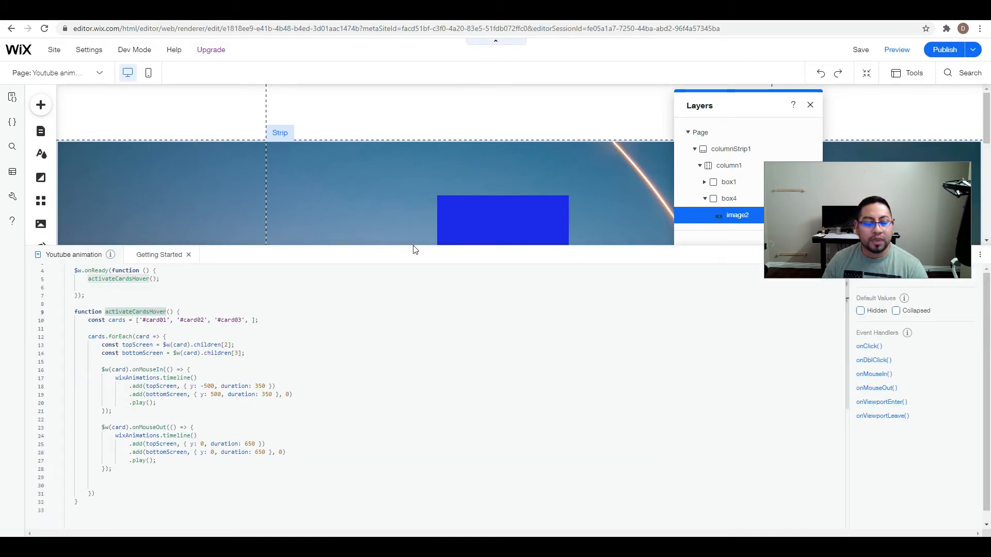
Remove '#card03' and '#card02' from the cards array in activateCardsHover.
{"action": "left_click", "coordinate": [248, 321]}
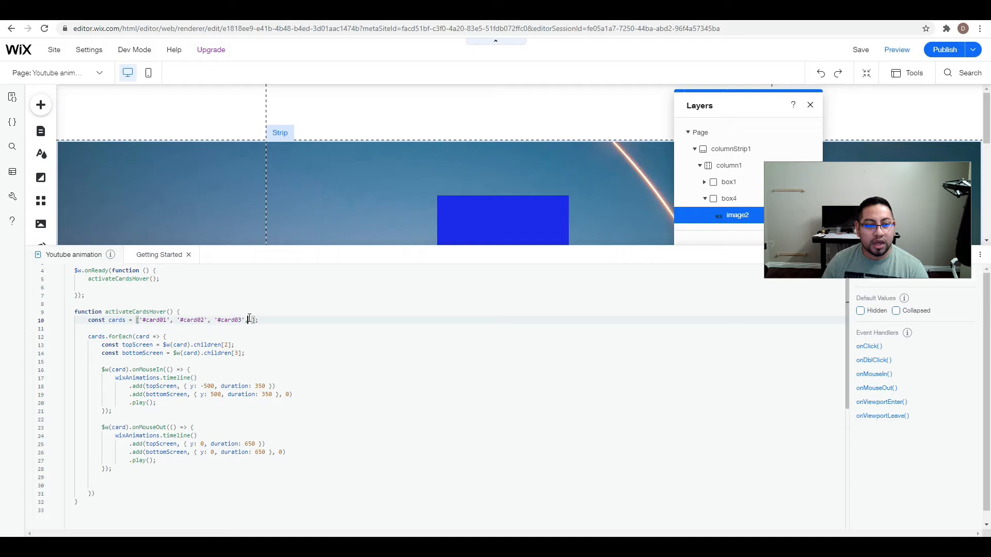
{"action": "key", "text": "BackSpace"}
{"action": "key", "text": "BackSpace"}
{"action": "key", "text": "BackSpace"}
{"action": "key", "text": "BackSpace"}
{"action": "key", "text": "BackSpace"}
{"action": "key", "text": "BackSpace"}
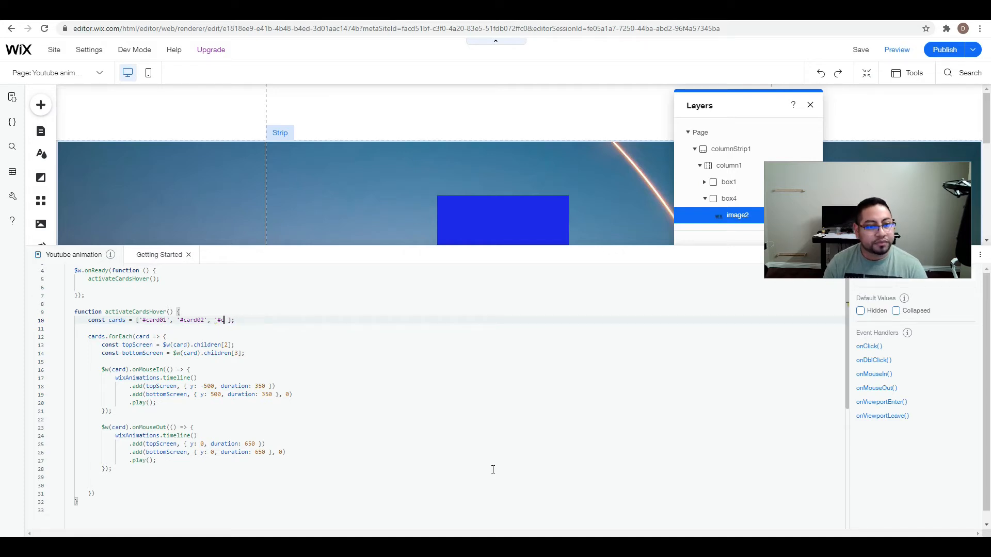
{"action": "key", "text": "BackSpace"}
{"action": "key", "text": "BackSpace"}
{"action": "key", "text": "BackSpace"}
{"action": "key", "text": "BackSpace"}
{"action": "key", "text": "BackSpace"}
{"action": "key", "text": "BackSpace"}
{"action": "key", "text": "BackSpace"}
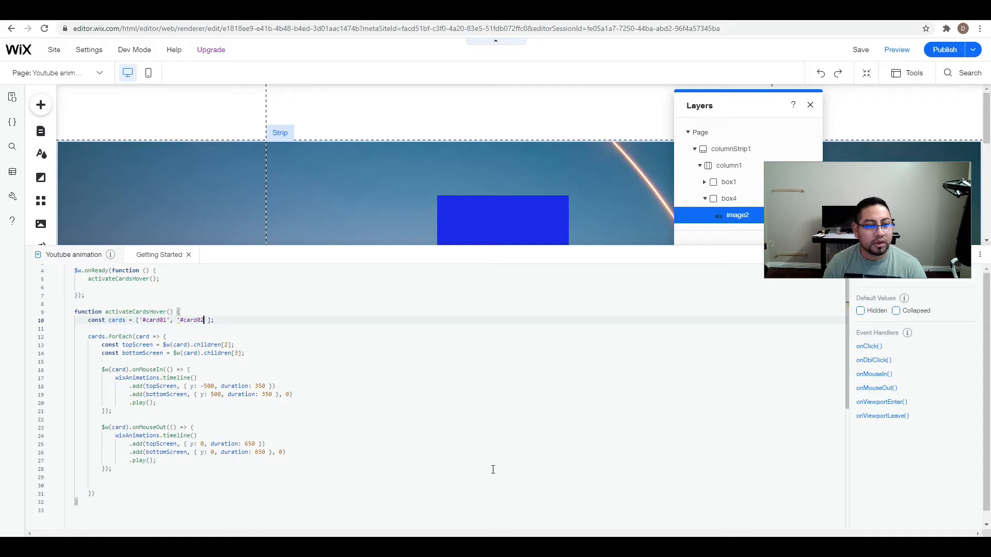
{"action": "key", "text": "BackSpace"}
{"action": "key", "text": "BackSpace"}
{"action": "key", "text": "BackSpace"}
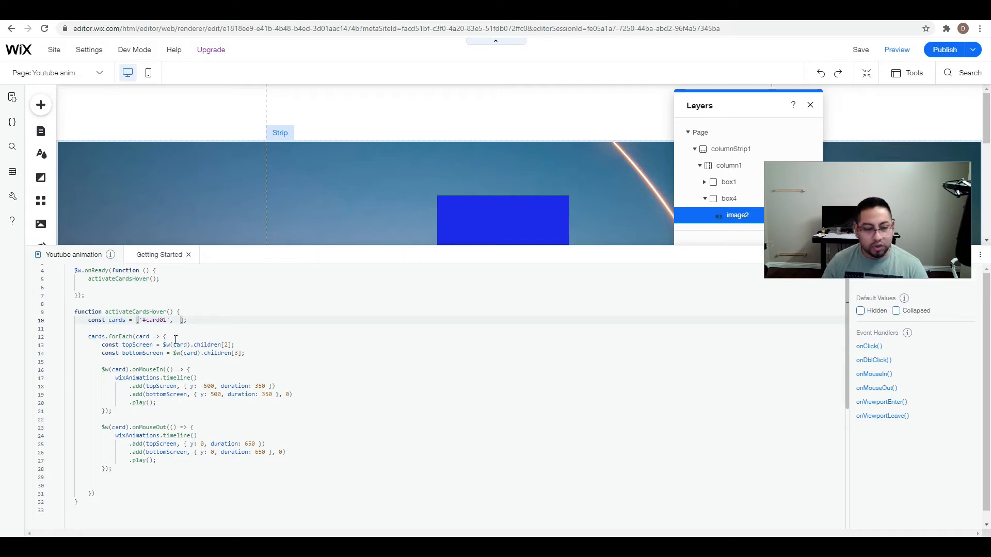
Replace the remaining '#card01' entry in the cards array with '#box1'.
{"action": "left_click", "coordinate": [165, 319]}
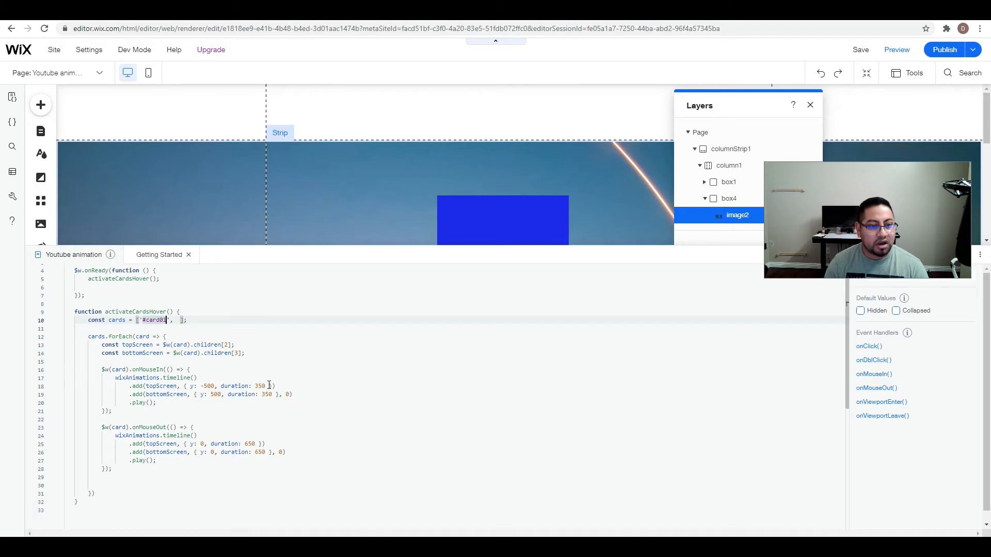
{"action": "key", "text": "BackSpace"}
{"action": "key", "text": "BackSpace"}
{"action": "key", "text": "BackSpace"}
{"action": "key", "text": "BackSpace"}
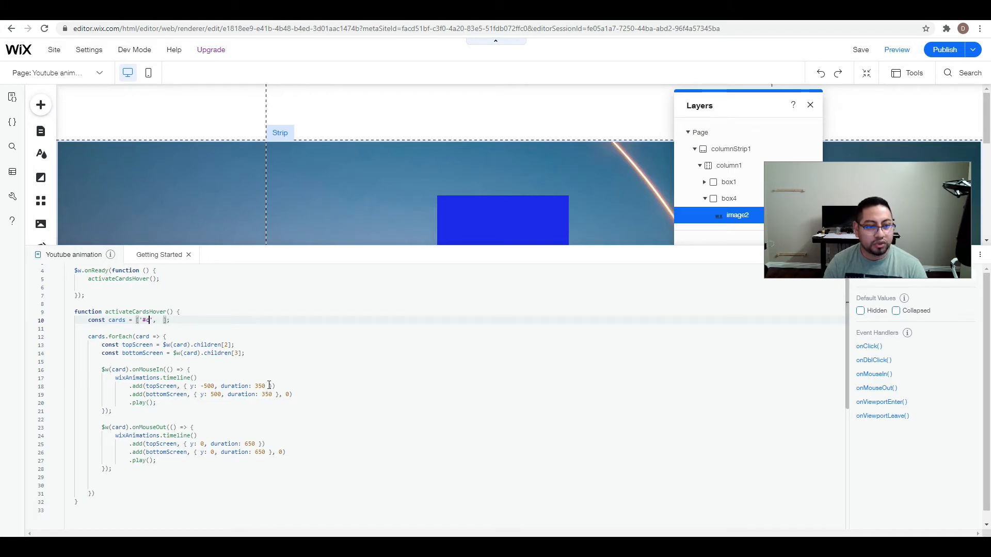
{"action": "type", "text": "box1"}
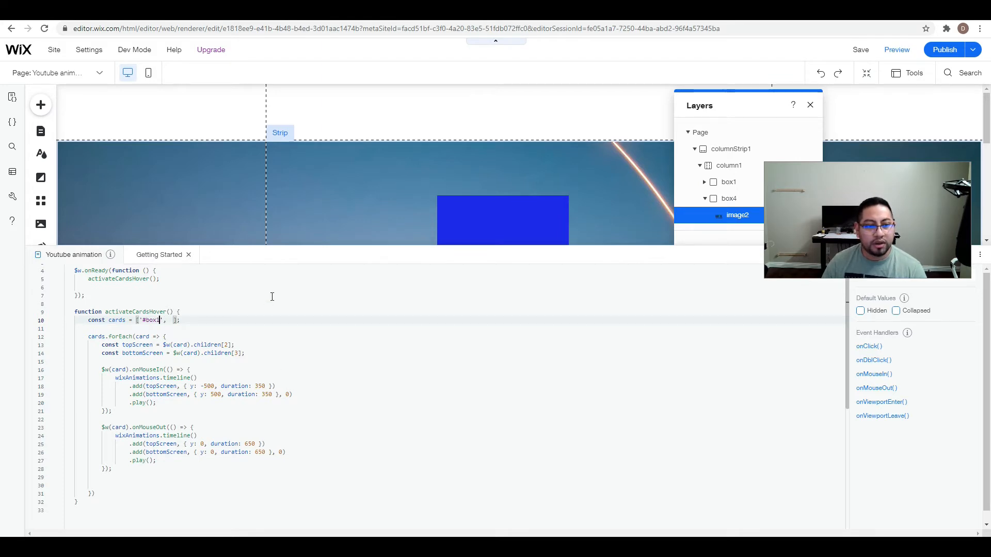
Shrink the code area to uncover the whole blue card, and publish the site.
{"action": "left_click", "coordinate": [361, 253]}
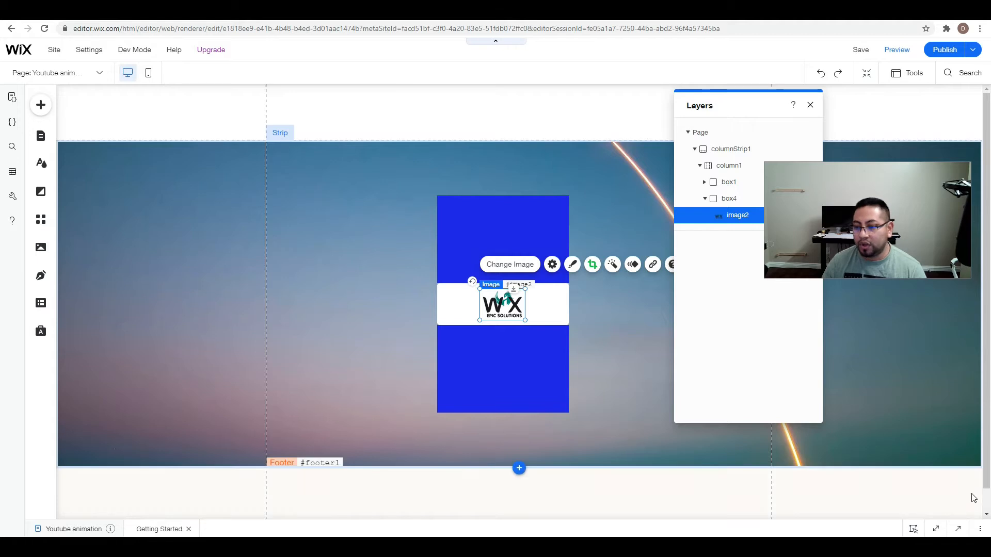
{"action": "left_click", "coordinate": [959, 530]}
{"action": "left_click", "coordinate": [310, 278]}
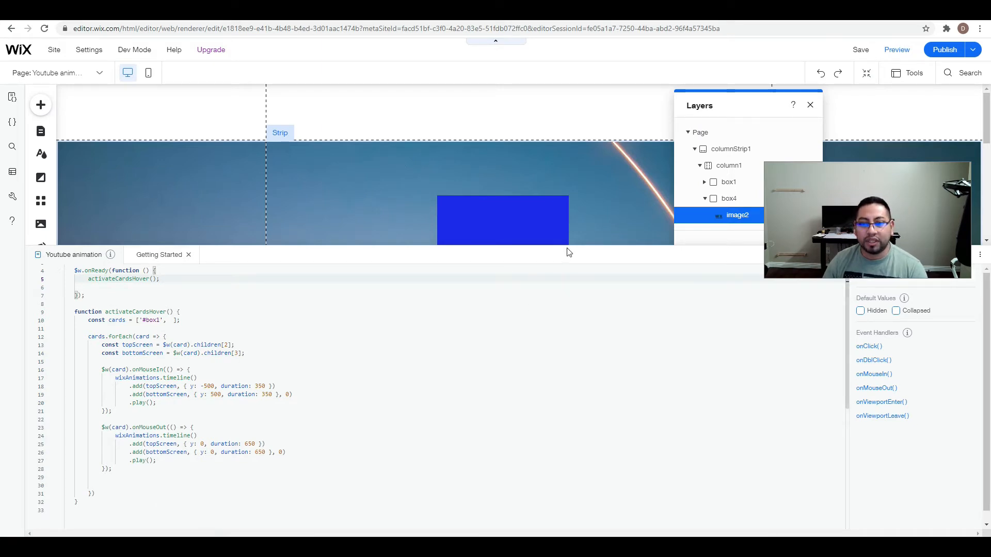
{"action": "left_click_drag", "start_coordinate": [570, 244], "coordinate": [576, 366]}
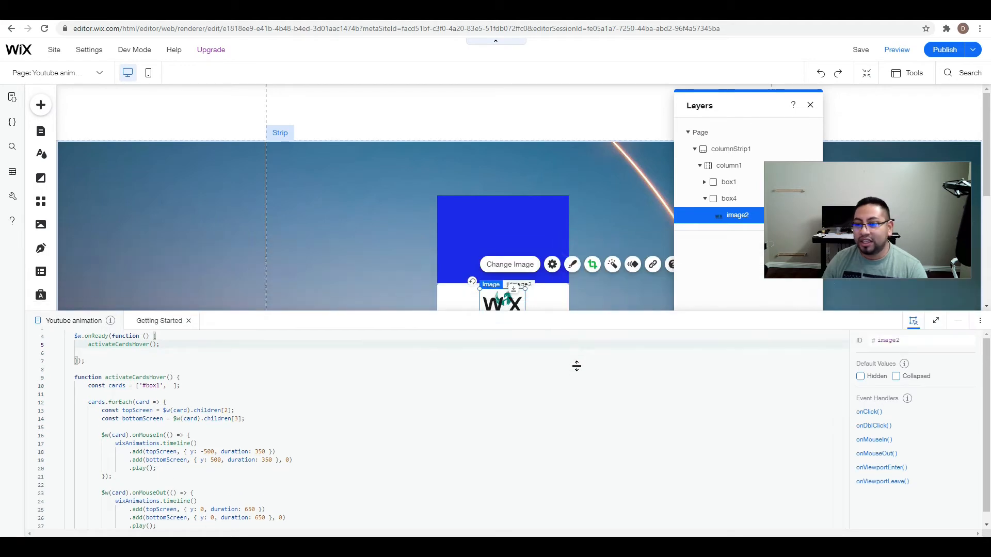
{"action": "left_click_drag", "start_coordinate": [583, 449], "coordinate": [584, 449]}
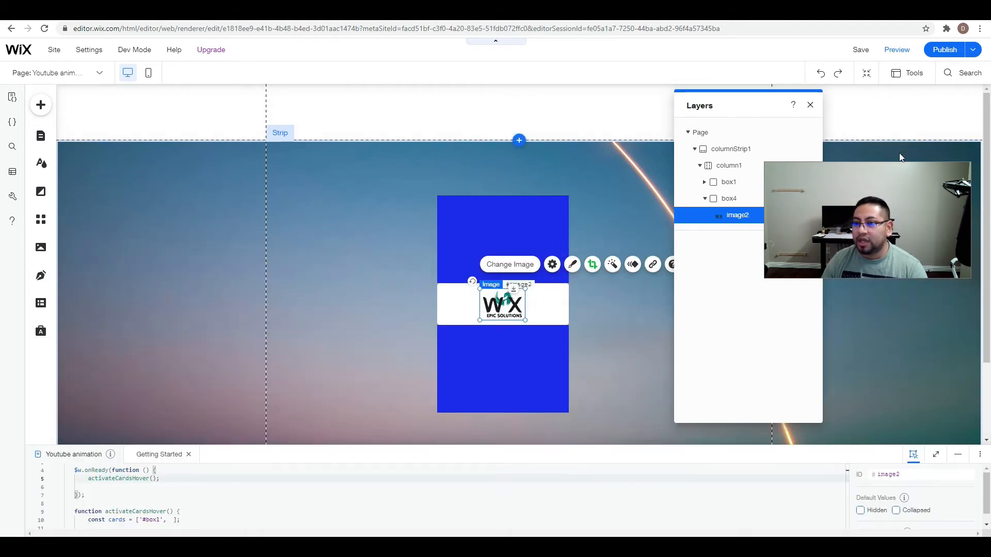
{"action": "left_click", "coordinate": [949, 52]}
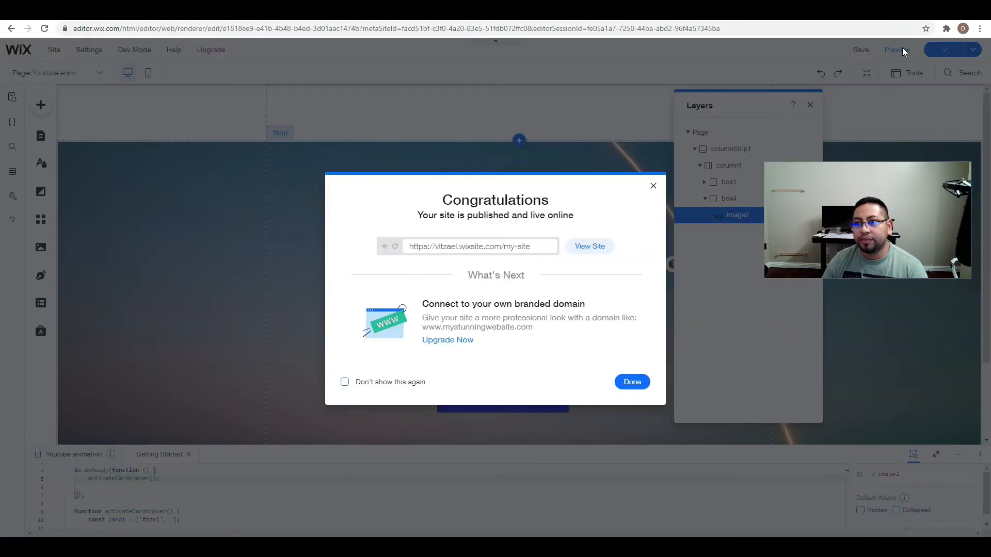
{"action": "left_click", "coordinate": [654, 187]}
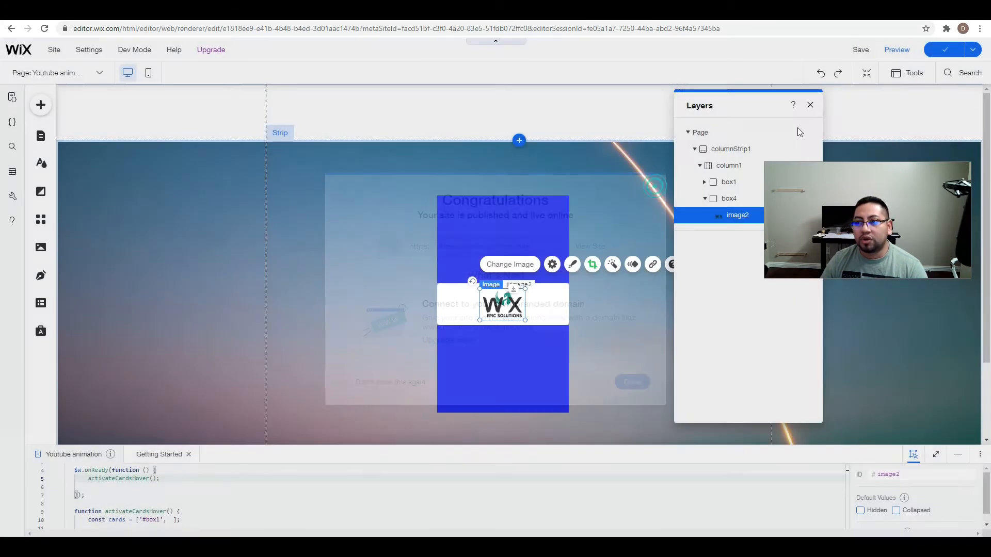
Preview the page, test the hover effect on the card, minimize the developer console and return to the editor.
{"action": "left_click", "coordinate": [902, 50]}
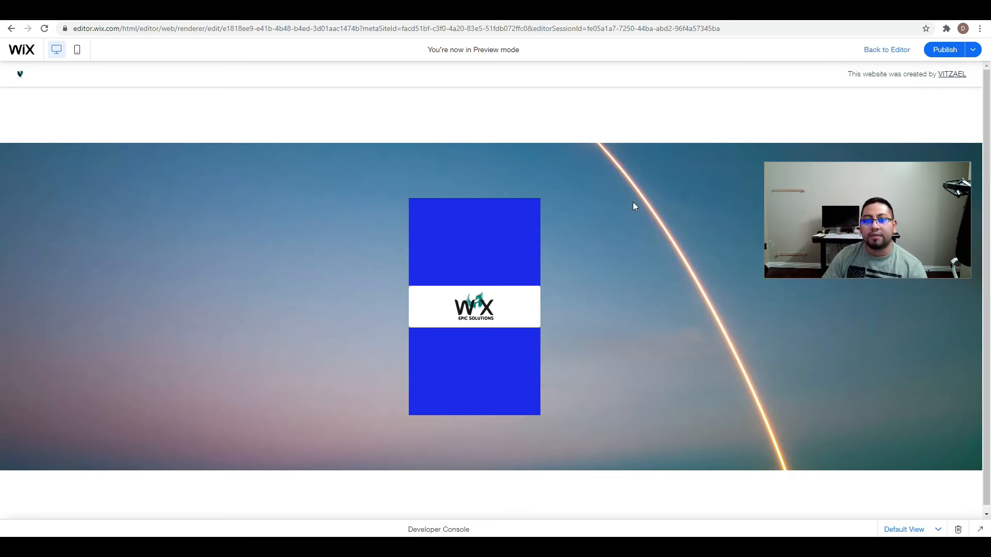
{"action": "mouse_move", "coordinate": [513, 291]}
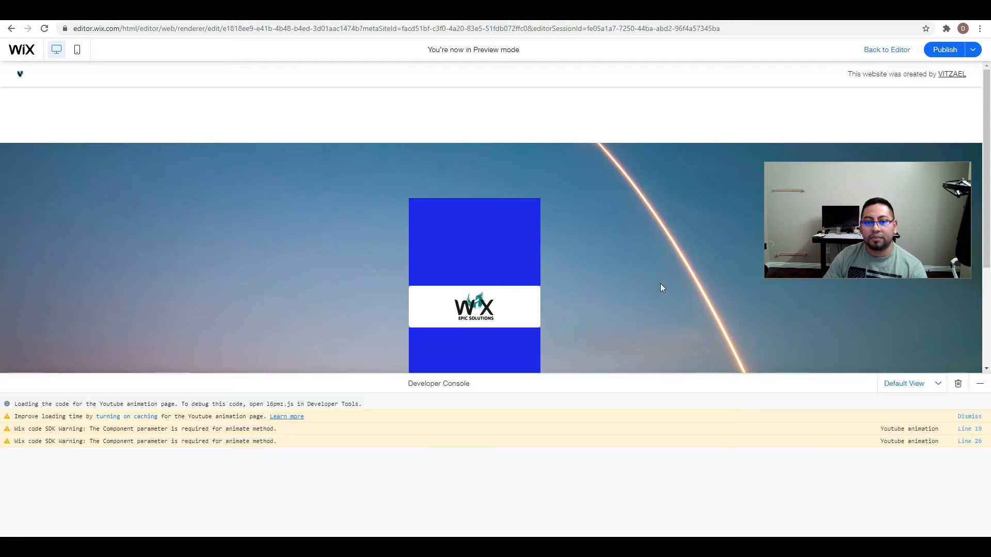
{"action": "left_click", "coordinate": [980, 384]}
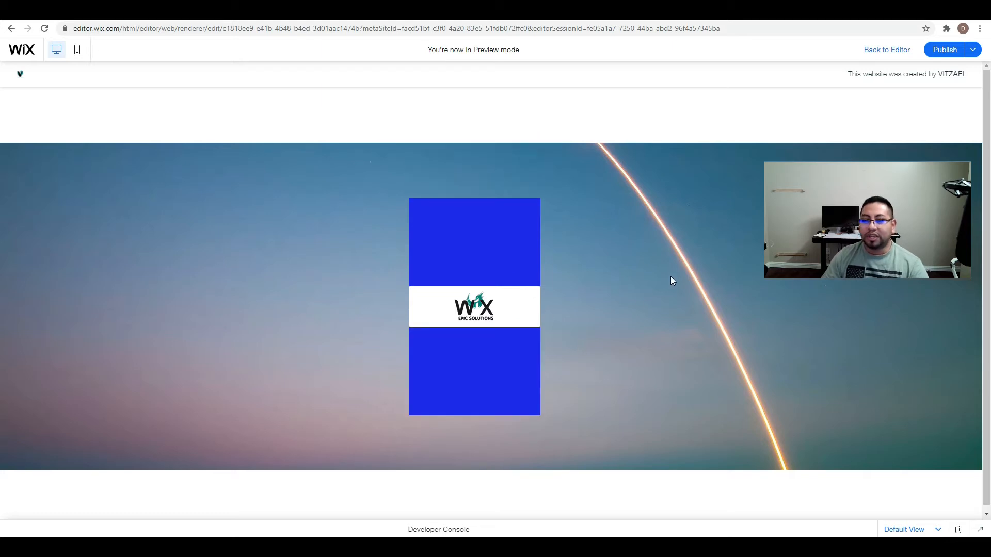
{"action": "left_click", "coordinate": [888, 53]}
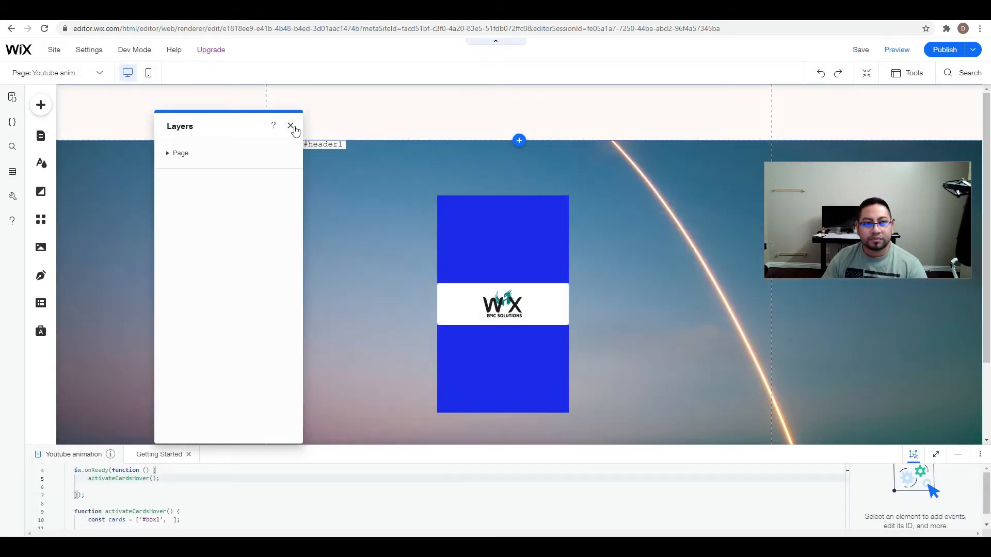
Reopen the Layers panel and expand the page, columnStrip1, column1 and box1 to list the nested elements.
{"action": "left_click", "coordinate": [292, 127]}
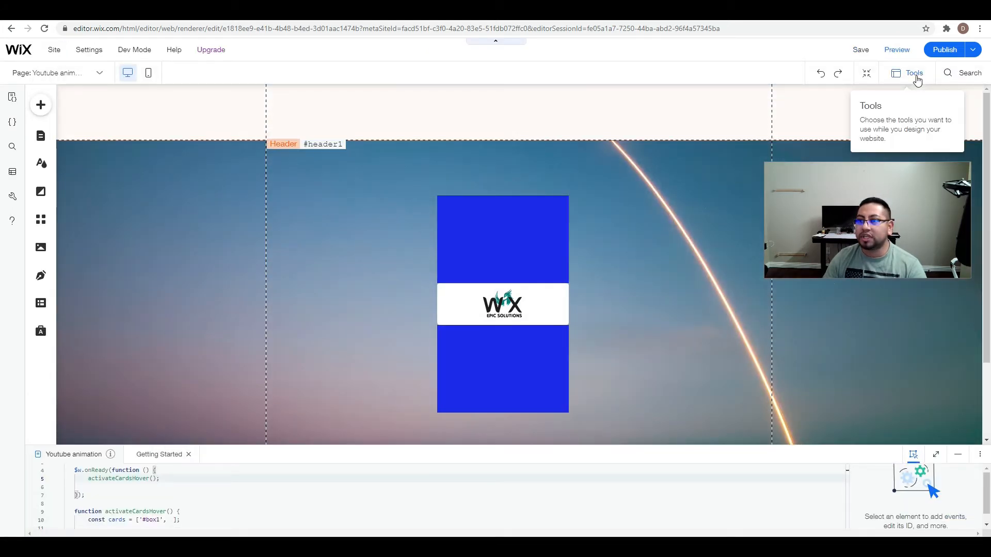
{"action": "left_click", "coordinate": [913, 73]}
{"action": "left_click", "coordinate": [904, 123]}
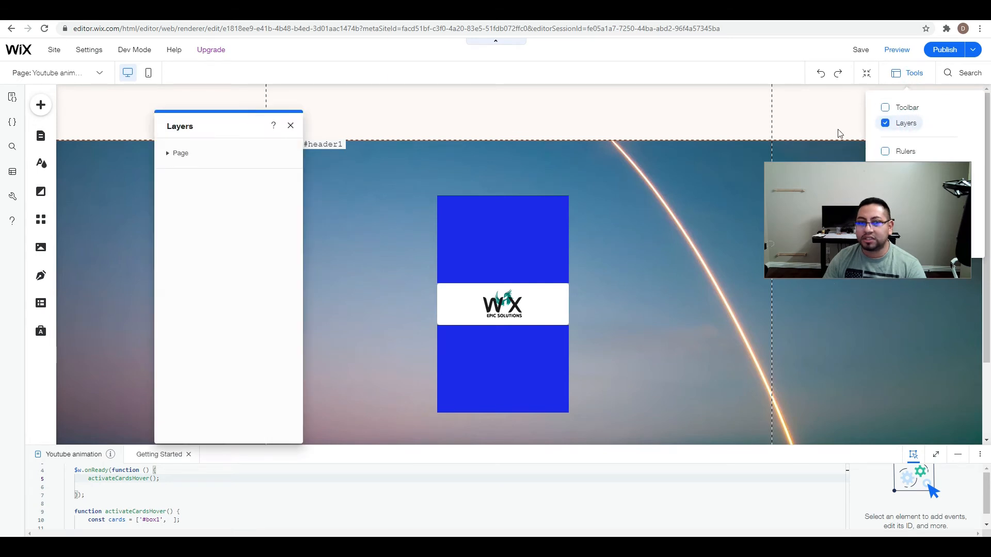
{"action": "left_click", "coordinate": [168, 154]}
{"action": "left_click", "coordinate": [175, 169]}
{"action": "left_click", "coordinate": [180, 187]}
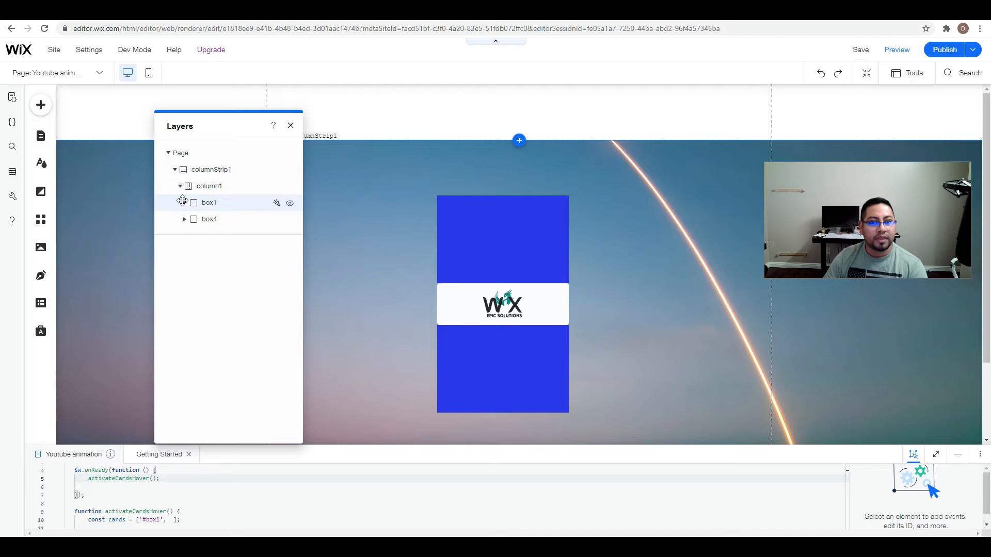
{"action": "left_click", "coordinate": [185, 204]}
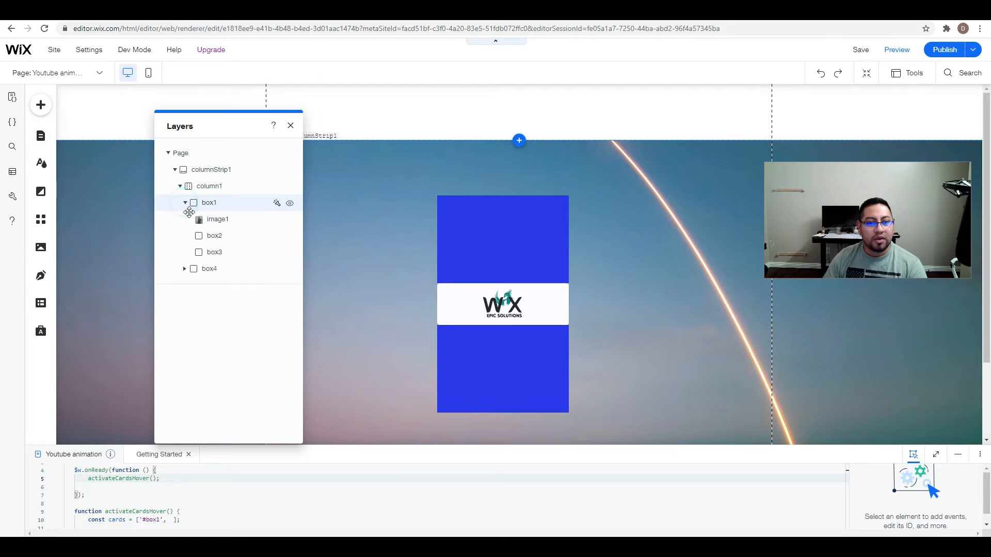
Shrink box4 slightly, move the logo out onto the strip, and attach box4 inside box1.
{"action": "left_click", "coordinate": [213, 274]}
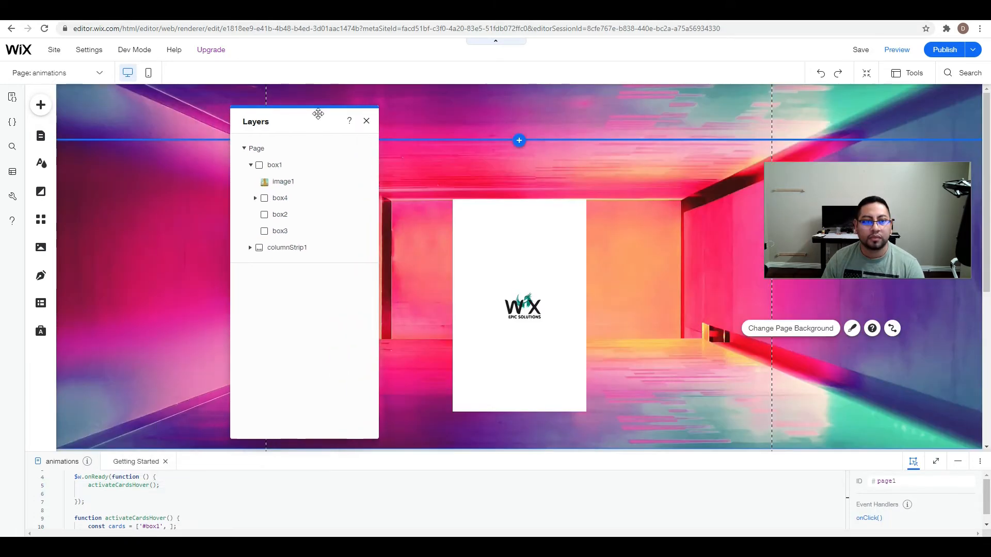
{"action": "left_click_drag", "start_coordinate": [316, 113], "coordinate": [517, 116]}
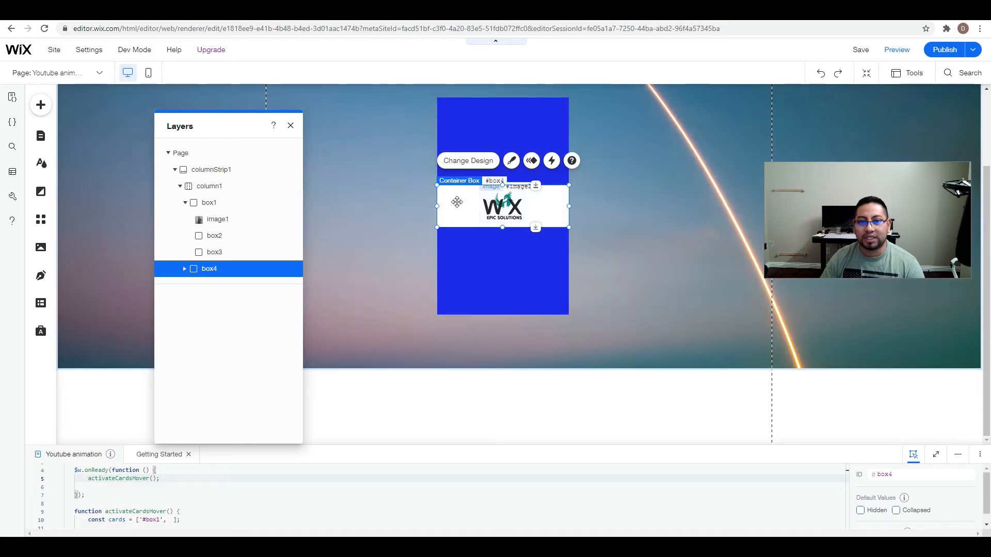
{"action": "left_click_drag", "start_coordinate": [570, 206], "coordinate": [566, 206]}
{"action": "left_click_drag", "start_coordinate": [502, 228], "coordinate": [364, 169]}
{"action": "left_click", "coordinate": [514, 210]}
{"action": "left_click_drag", "start_coordinate": [528, 222], "coordinate": [521, 212]}
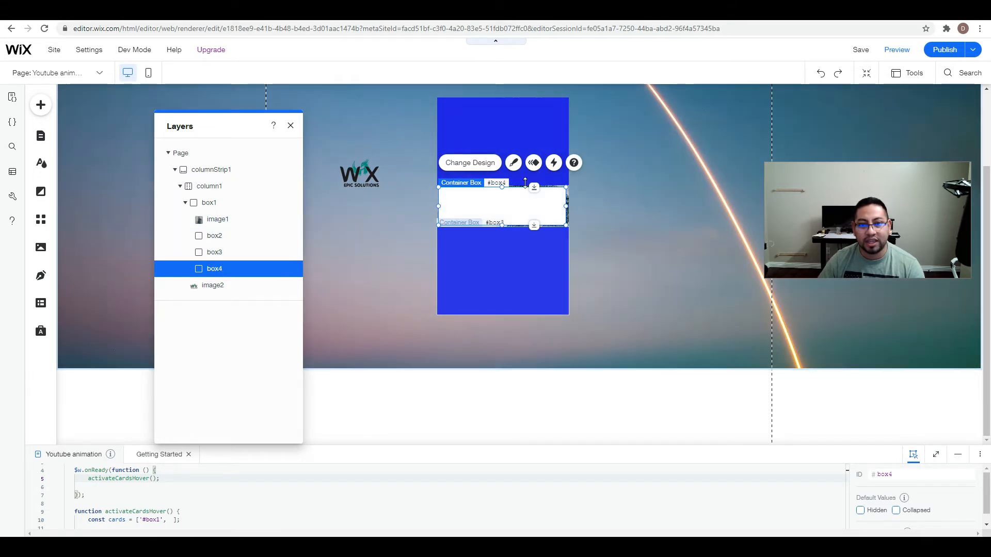
Resize box4 to fill the gap between the two blue boxes across the card's full width.
{"action": "left_click_drag", "start_coordinate": [564, 206], "coordinate": [568, 206]}
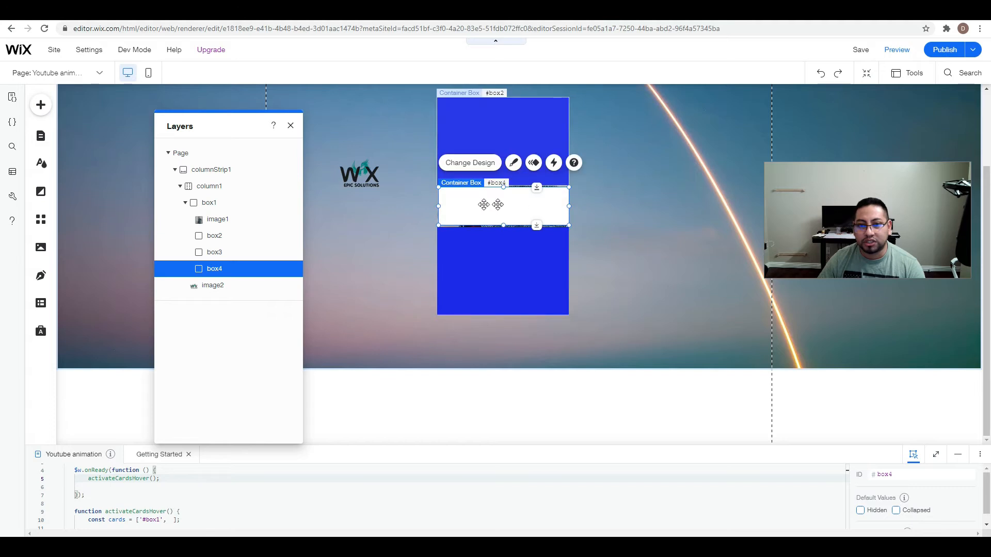
{"action": "left_click_drag", "start_coordinate": [504, 187], "coordinate": [504, 184]}
{"action": "left_click_drag", "start_coordinate": [503, 223], "coordinate": [503, 226]}
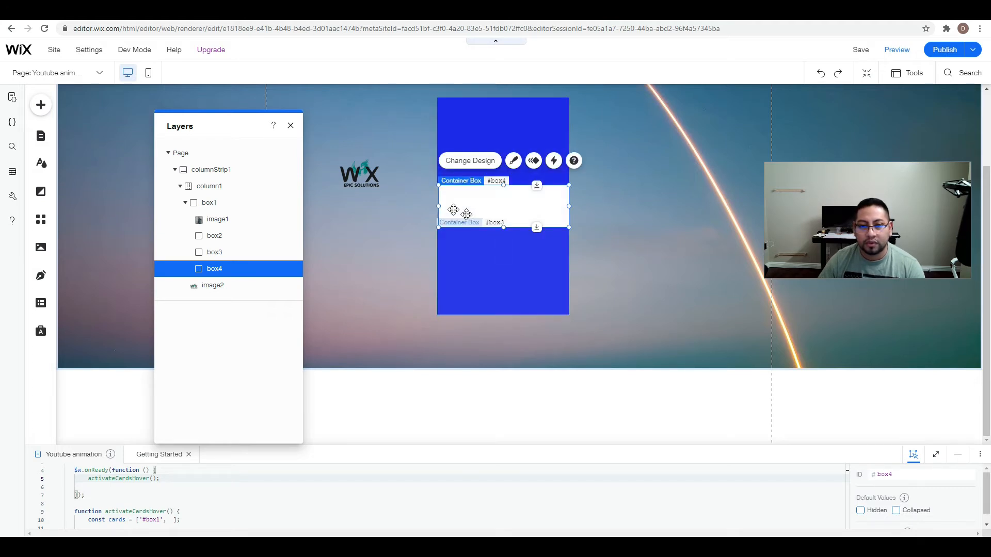
{"action": "left_click", "coordinate": [437, 205]}
{"action": "left_click_drag", "start_coordinate": [437, 205], "coordinate": [436, 204]}
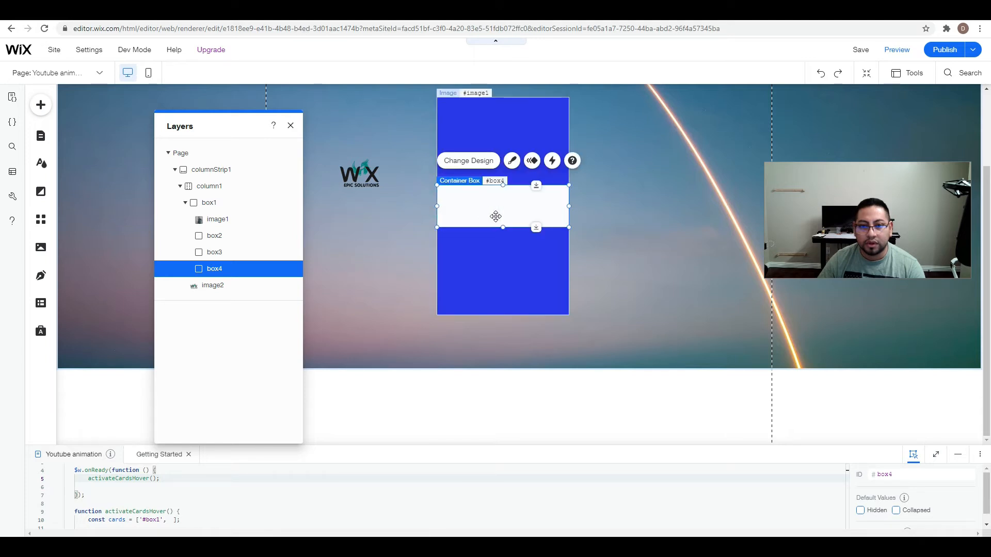
Set the corner radius of box4 to 0 px on all corners.
{"action": "left_click", "coordinate": [516, 161]}
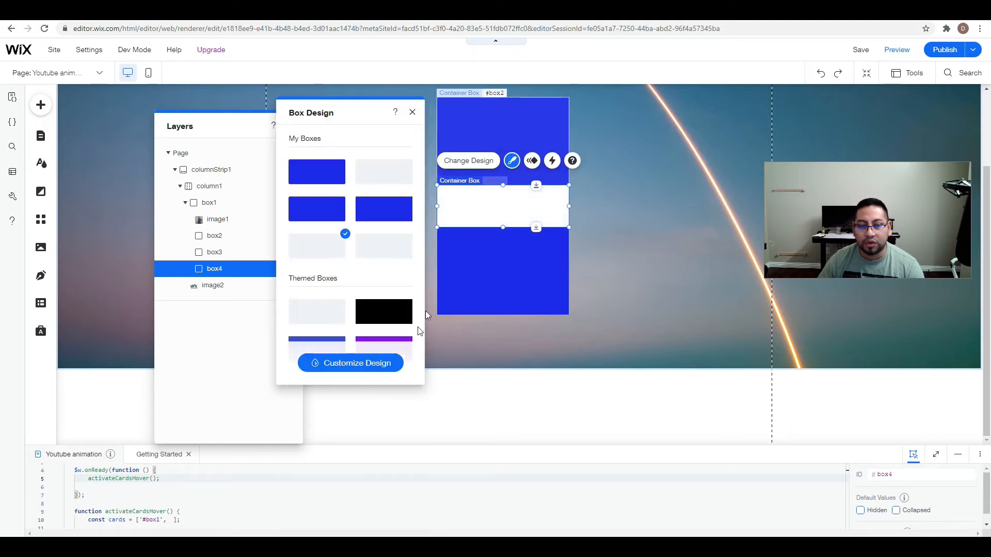
{"action": "left_click", "coordinate": [383, 364]}
{"action": "left_click", "coordinate": [315, 252]}
{"action": "left_click", "coordinate": [332, 239]}
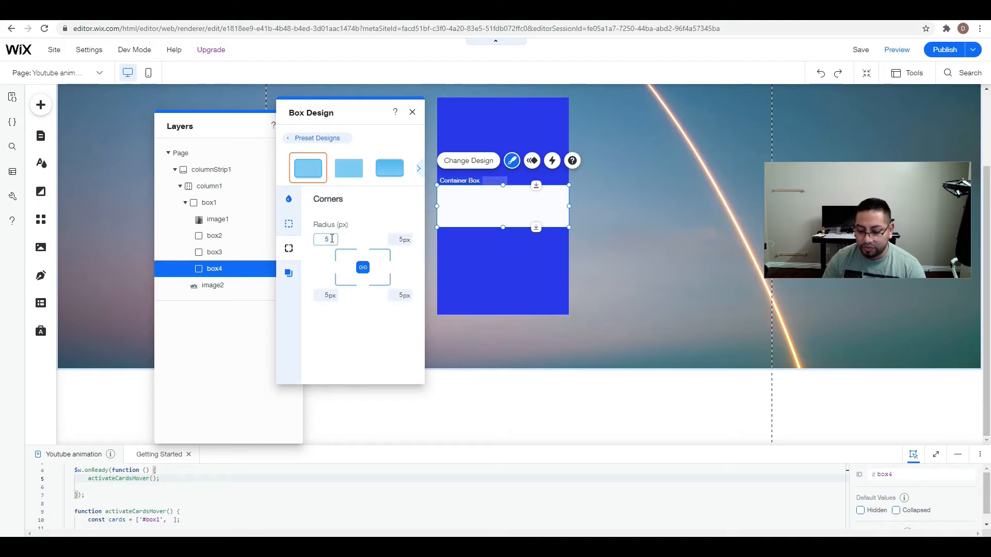
{"action": "left_click", "coordinate": [405, 238]}
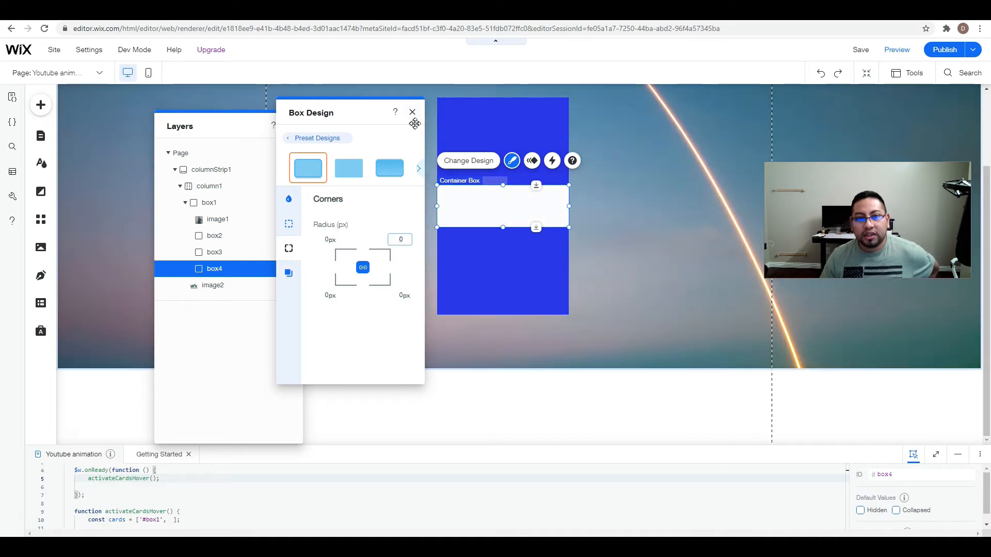
{"action": "left_click", "coordinate": [412, 112]}
Move the logo back to the center of box4 so it nests inside, and publish the site.
{"action": "left_click", "coordinate": [602, 179]}
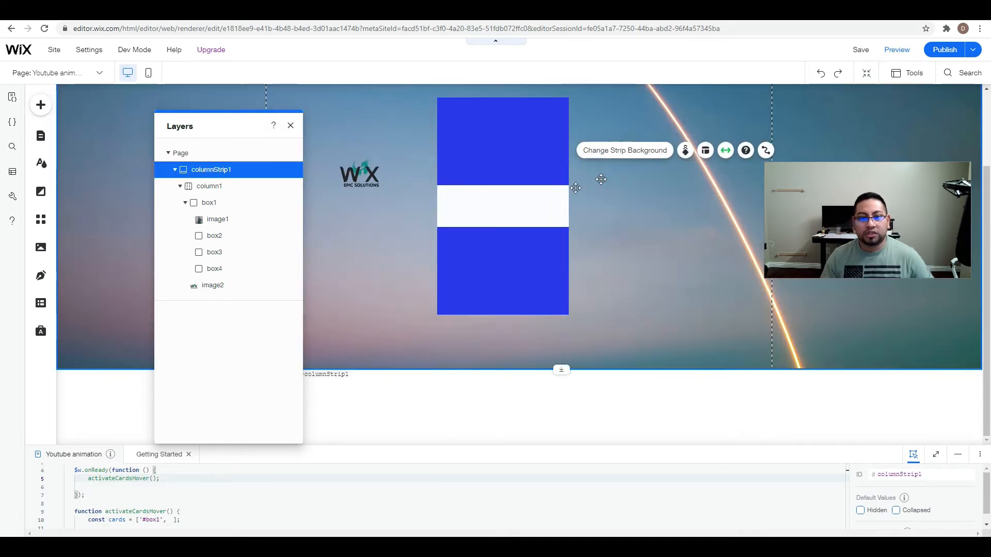
{"action": "left_click_drag", "start_coordinate": [367, 177], "coordinate": [508, 209]}
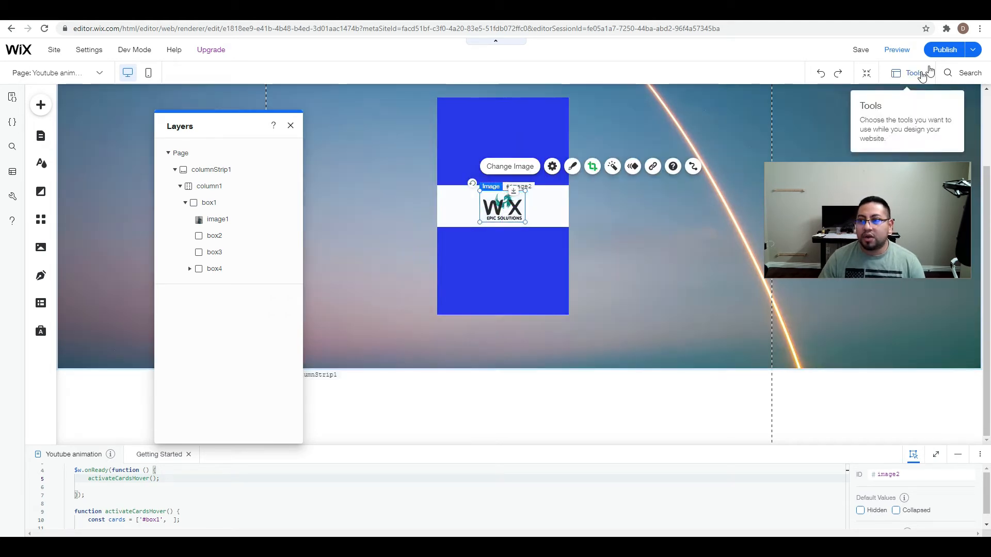
{"action": "left_click", "coordinate": [944, 50]}
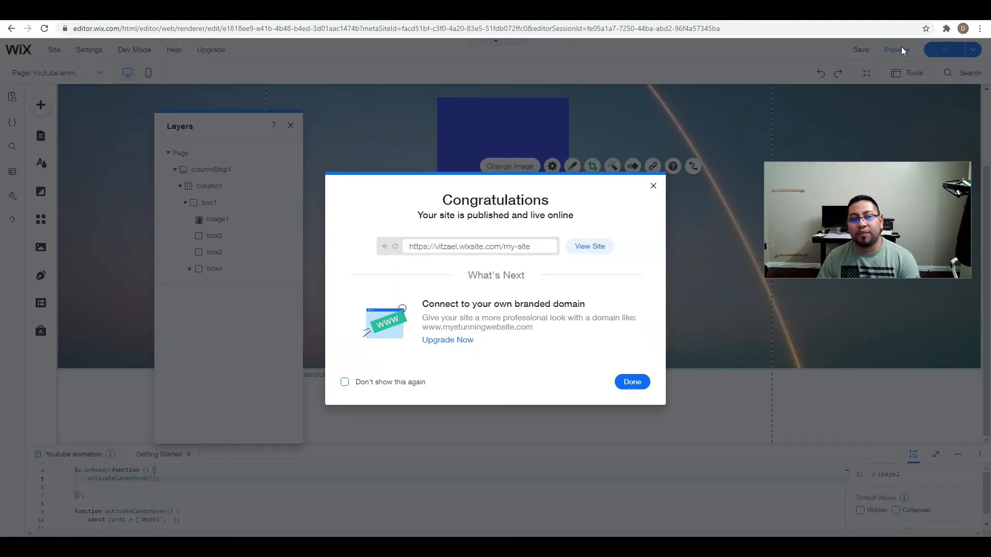
{"action": "left_click", "coordinate": [653, 186]}
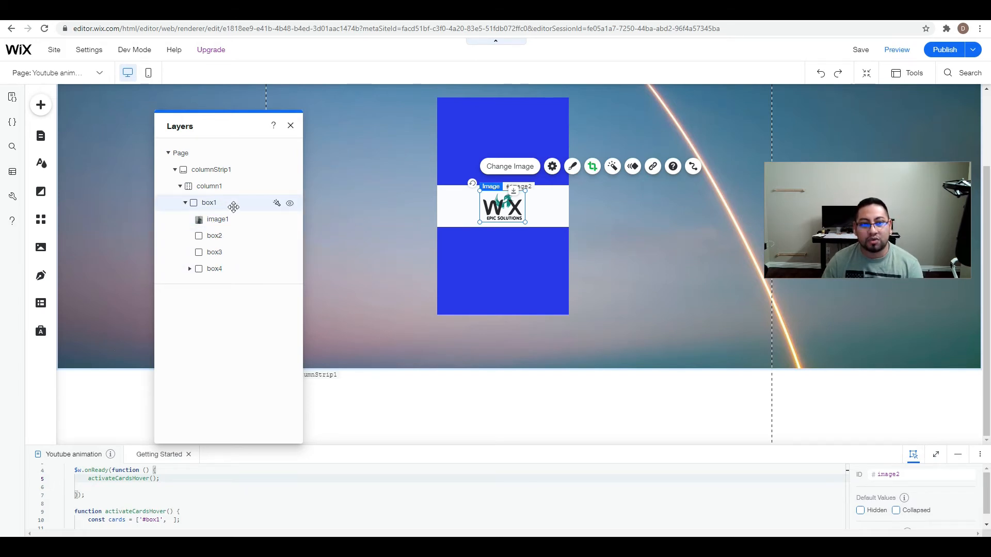
Close the Layers panel and enlarge the code area to show the whole activateCardsHover function.
{"action": "left_click", "coordinate": [291, 127]}
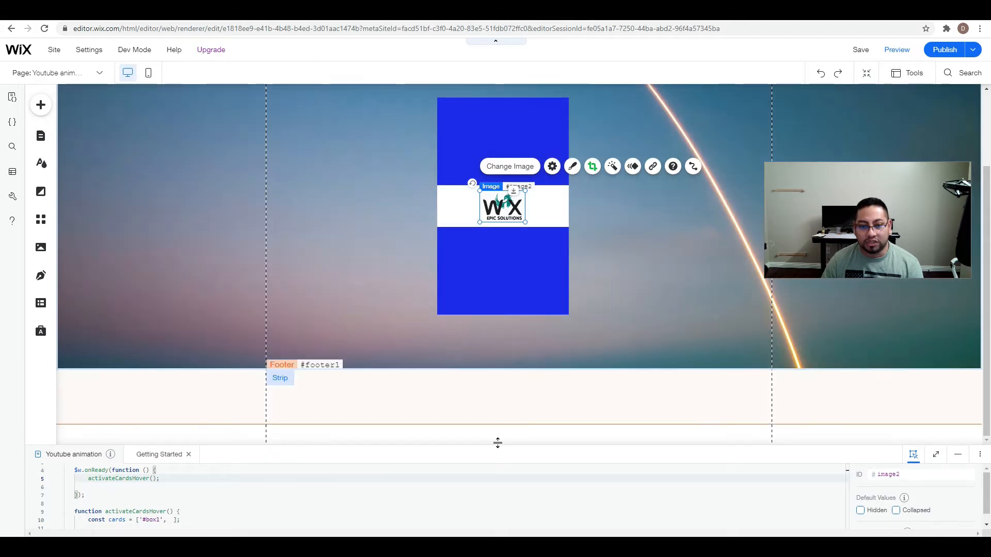
{"action": "left_click_drag", "start_coordinate": [497, 444], "coordinate": [517, 186]}
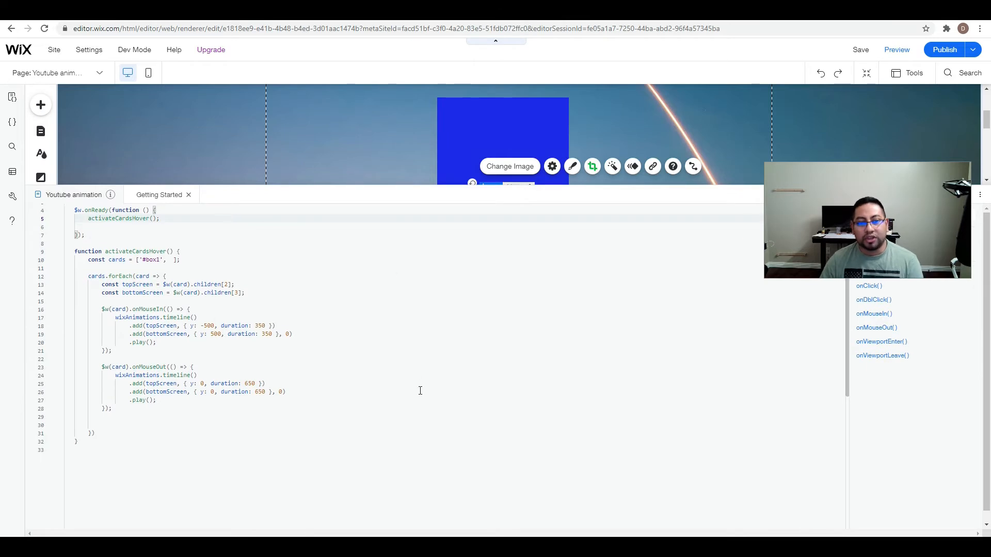
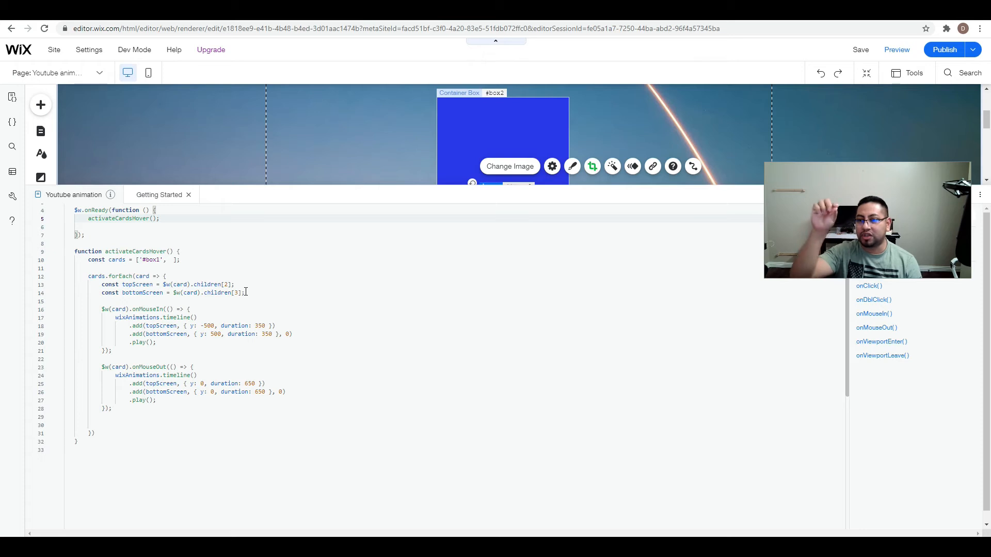
{"action": "left_click", "coordinate": [908, 75]}
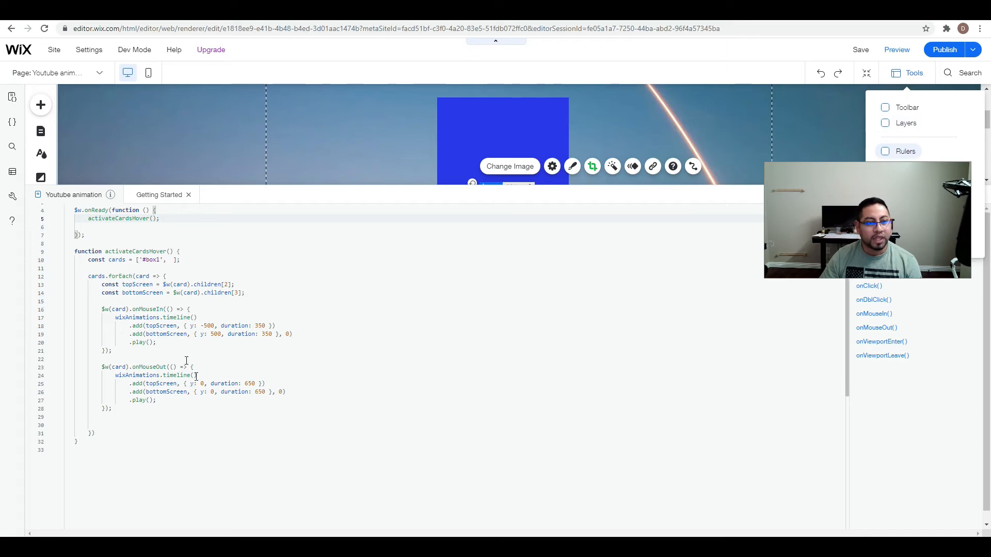
{"action": "left_click", "coordinate": [132, 308]}
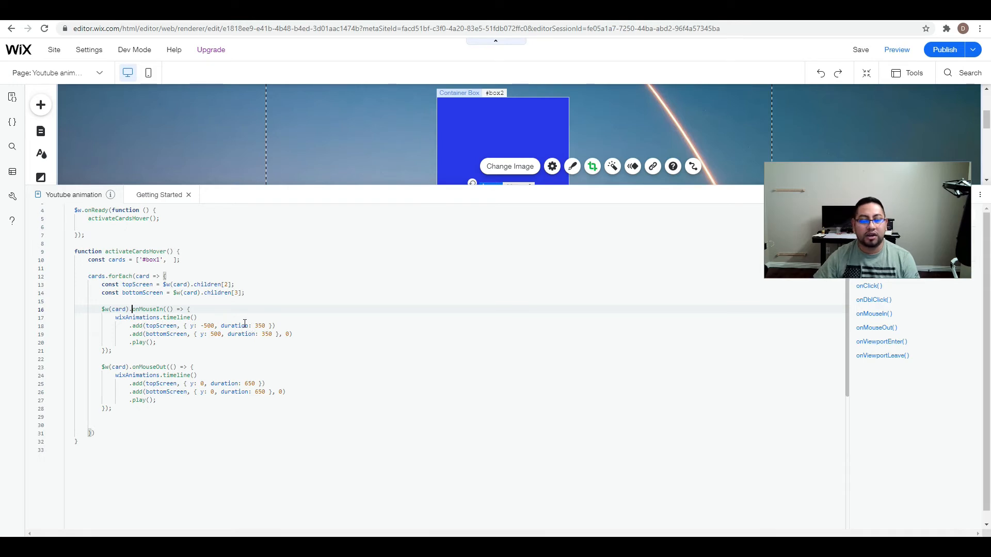
{"action": "mouse_move", "coordinate": [245, 324]}
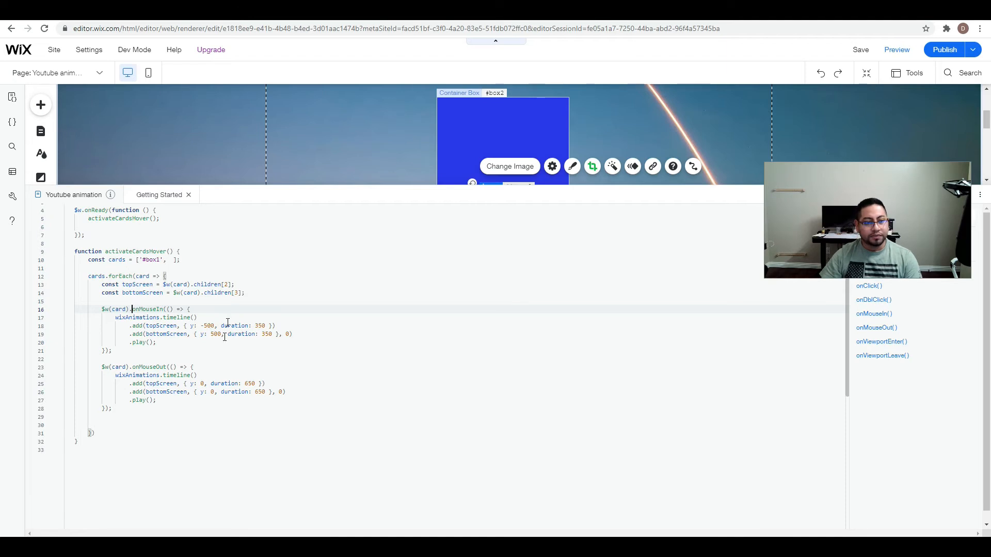
{"action": "scroll", "coordinate": [297, 315], "scroll_direction": "down", "scroll_amount": 1}
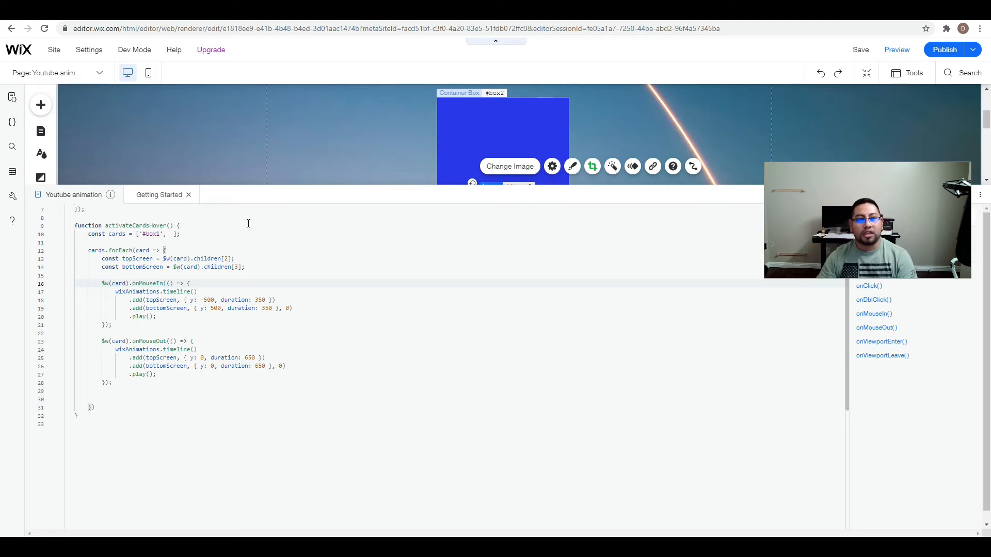
Shrink the code area to expose the whole card on the canvas and publish the site.
{"action": "left_click_drag", "start_coordinate": [377, 185], "coordinate": [398, 387]}
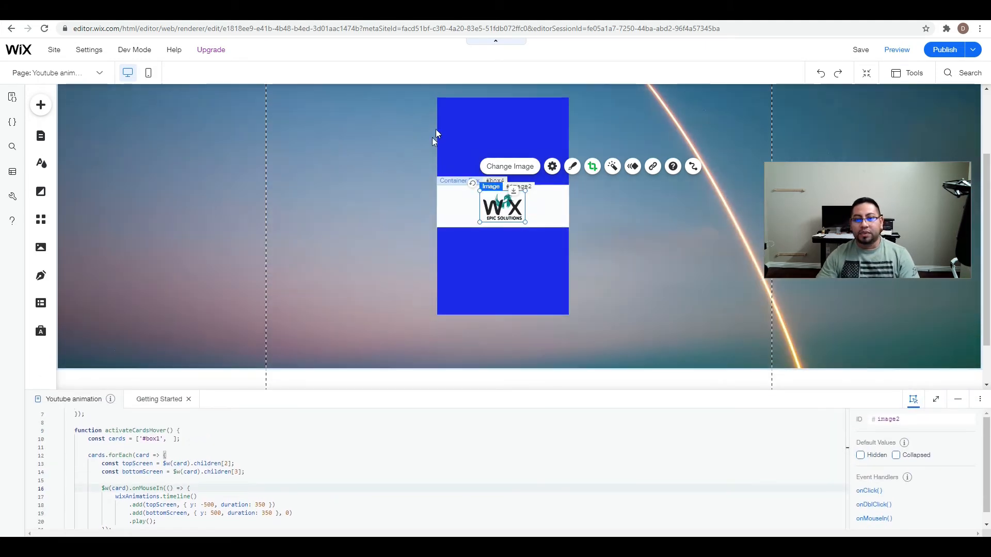
{"action": "left_click", "coordinate": [945, 49]}
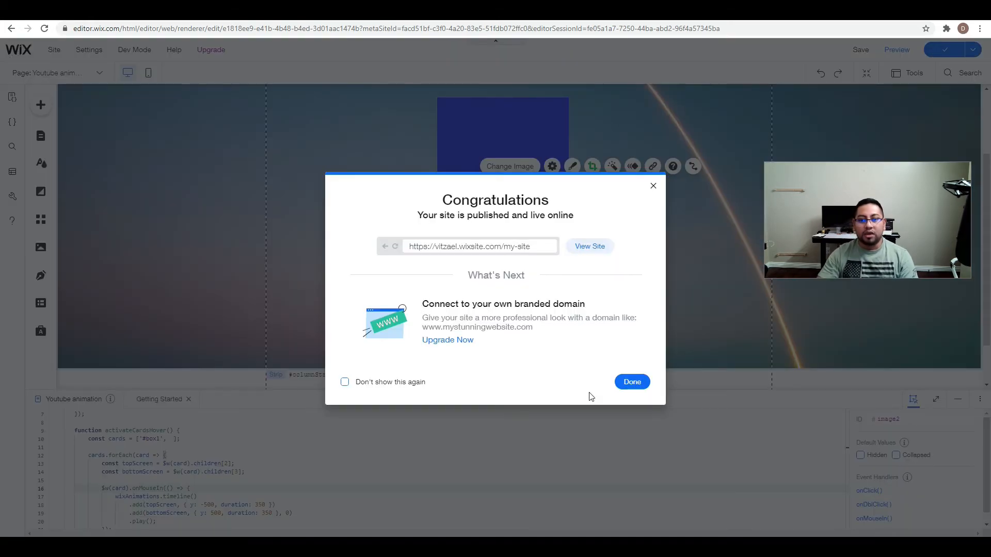
{"action": "left_click", "coordinate": [633, 382]}
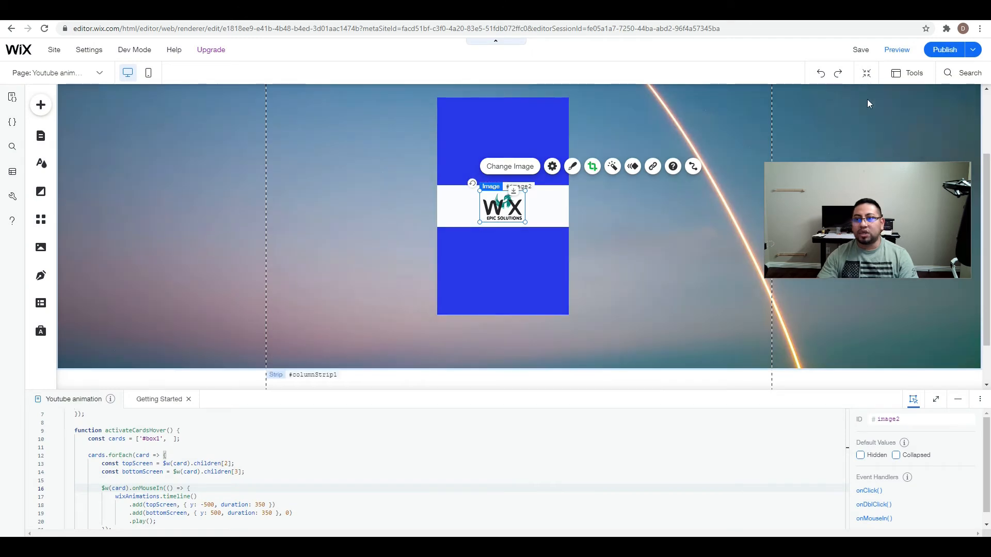
Show the Layers panel and preview the page to test the card's hover animation.
{"action": "left_click", "coordinate": [908, 77]}
{"action": "left_click", "coordinate": [902, 122]}
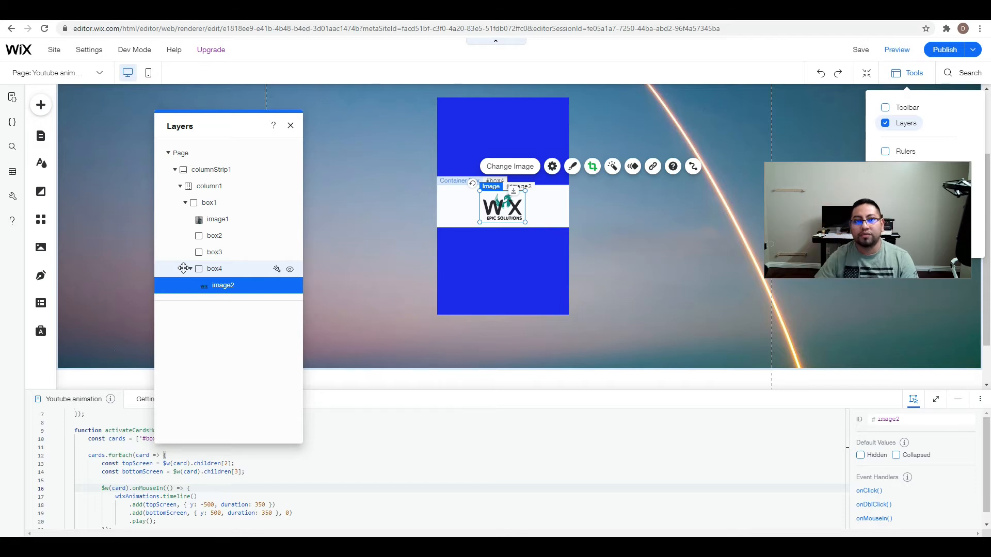
{"action": "left_click", "coordinate": [898, 52]}
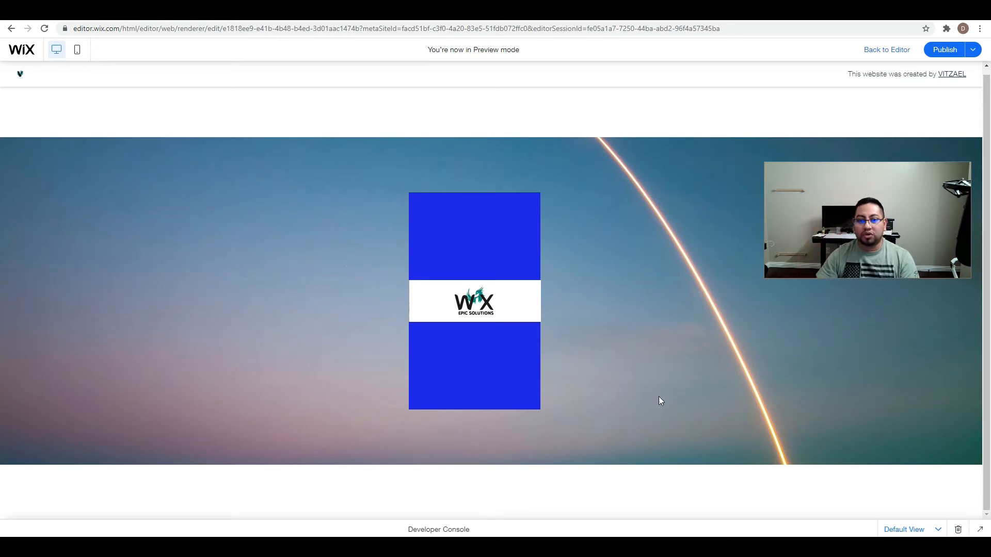
{"action": "mouse_move", "coordinate": [528, 332]}
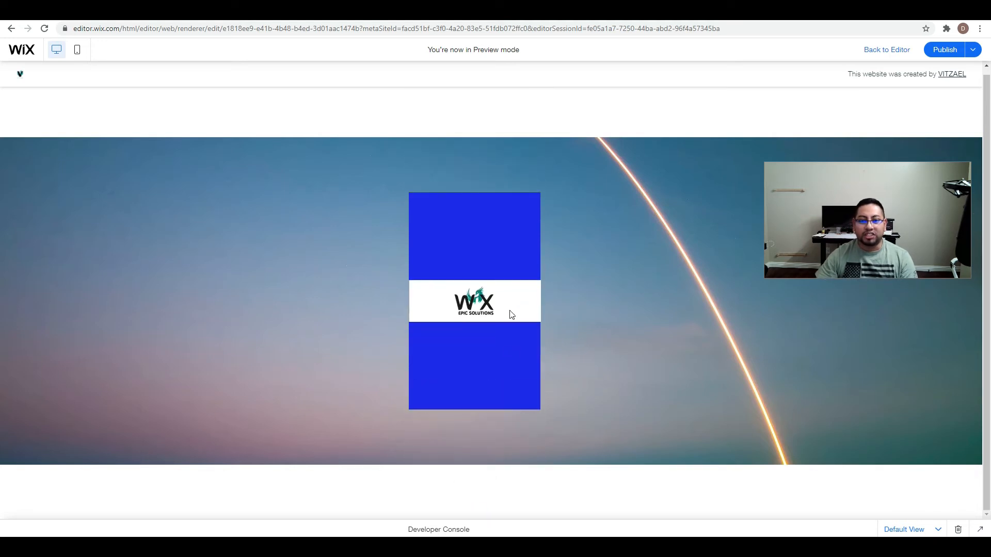
{"action": "mouse_move", "coordinate": [480, 337]}
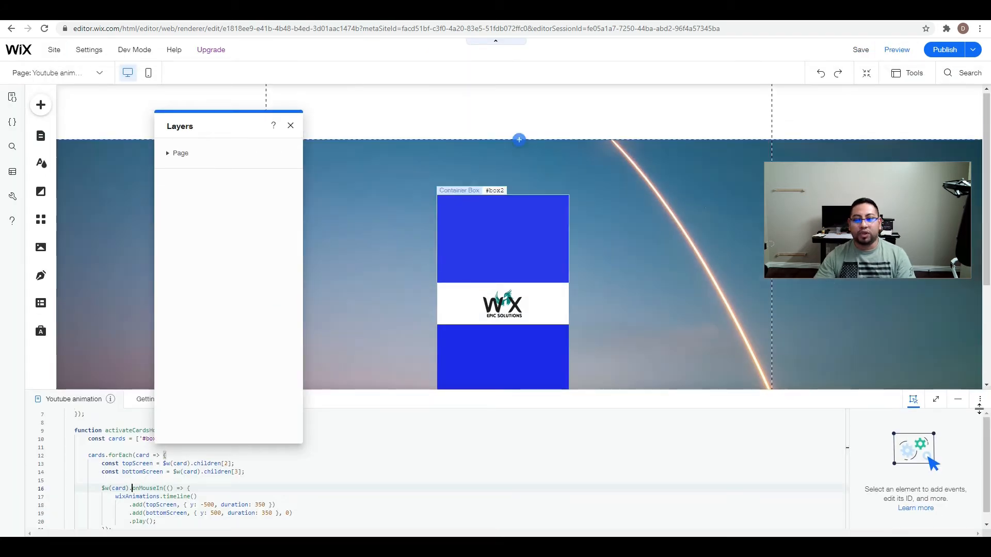
Collapse the code area and reorder the layers inside box1 so box4 with its logo sits between box2 and box3.
{"action": "left_click", "coordinate": [958, 399]}
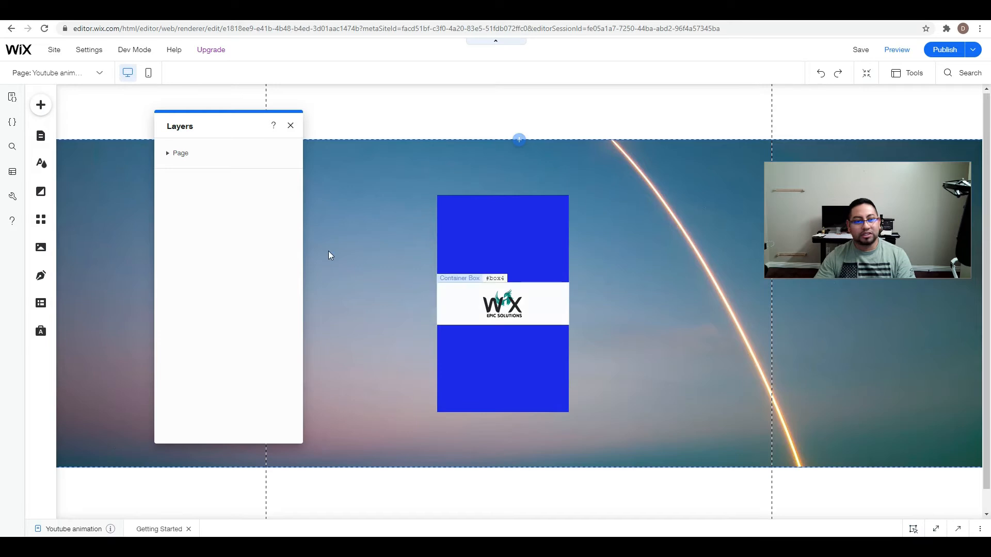
{"action": "left_click", "coordinate": [168, 155]}
{"action": "left_click", "coordinate": [175, 172]}
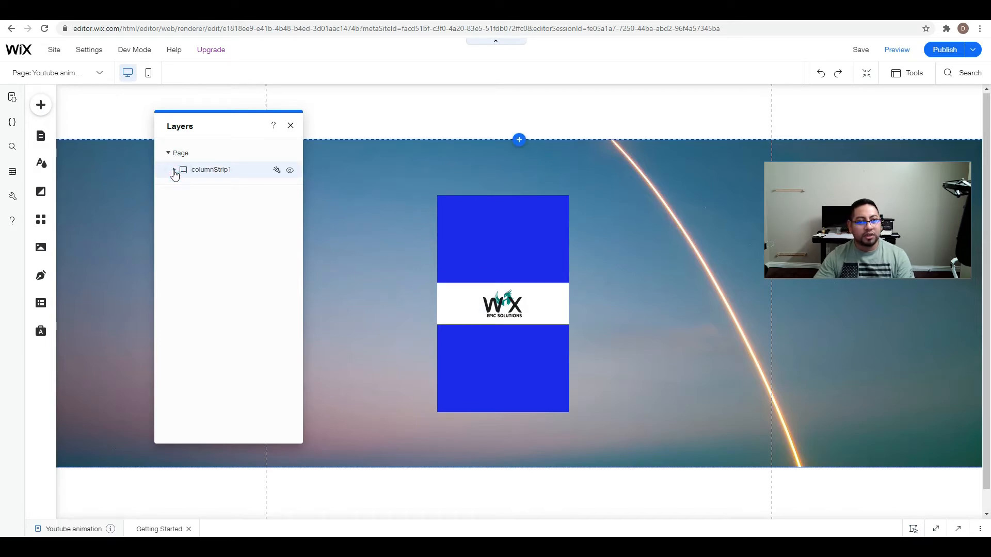
{"action": "left_click", "coordinate": [175, 171]}
{"action": "left_click", "coordinate": [180, 186]}
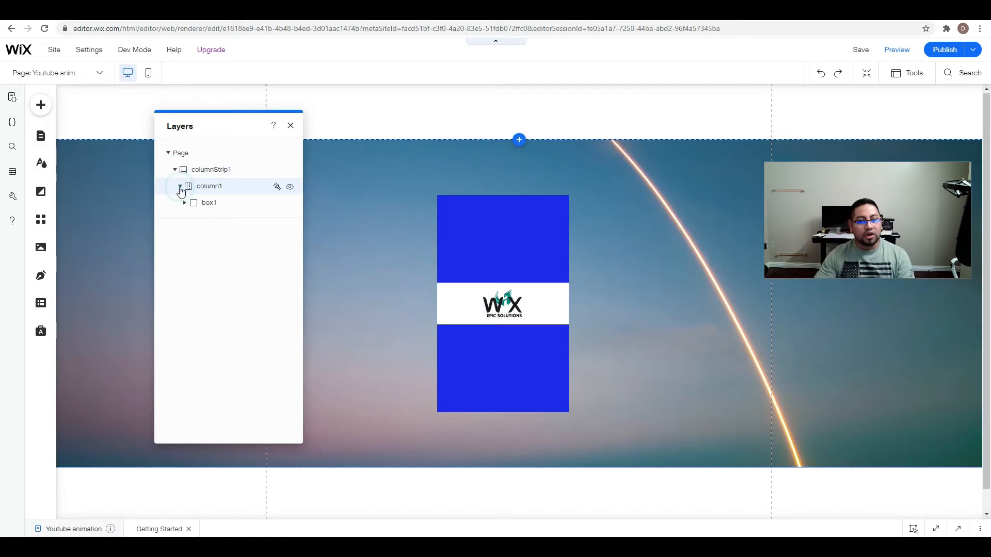
{"action": "left_click", "coordinate": [185, 203]}
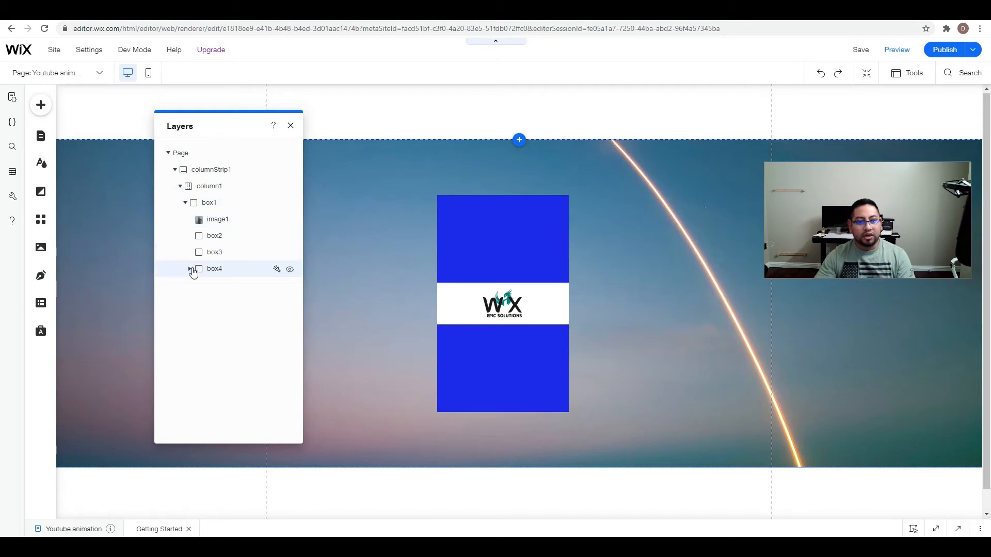
{"action": "left_click", "coordinate": [190, 269]}
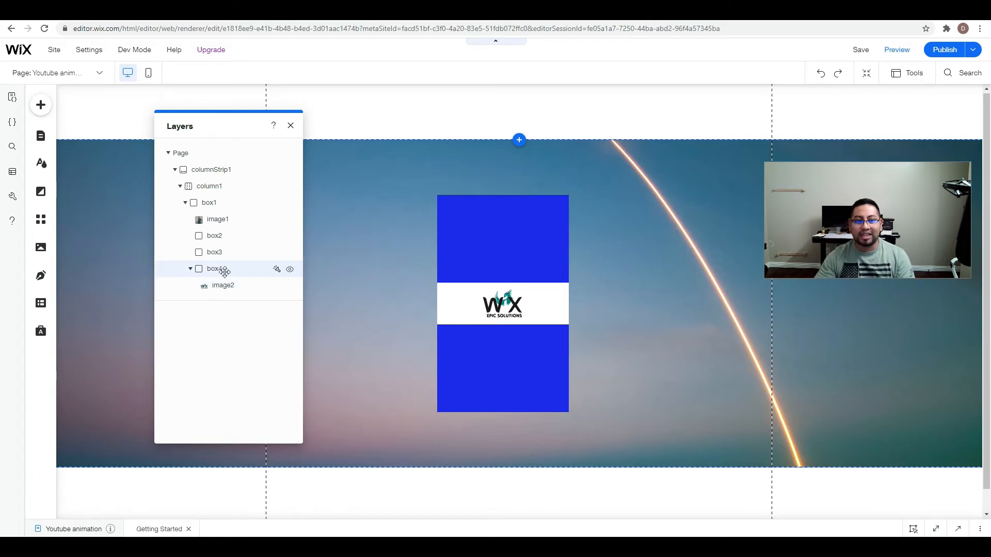
{"action": "left_click_drag", "start_coordinate": [223, 285], "coordinate": [222, 254]}
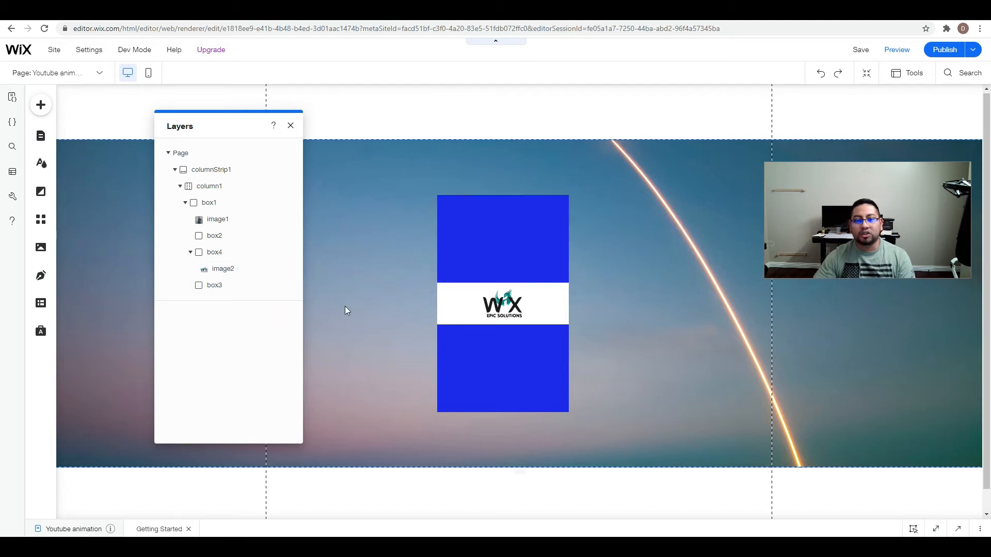
Preview the page to test the card's hover animation with the new layer order, and return to the editor.
{"action": "left_click", "coordinate": [496, 308]}
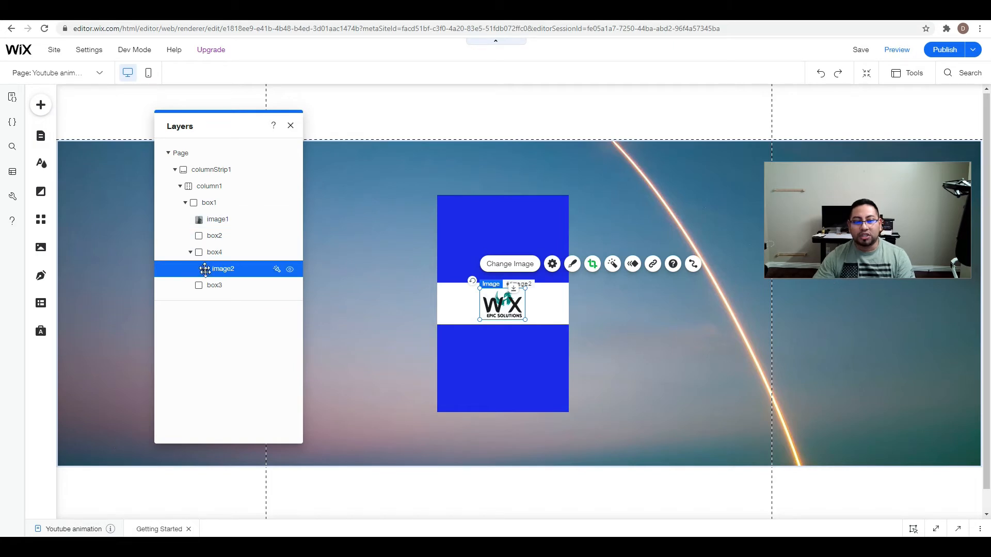
{"action": "left_click", "coordinate": [902, 49]}
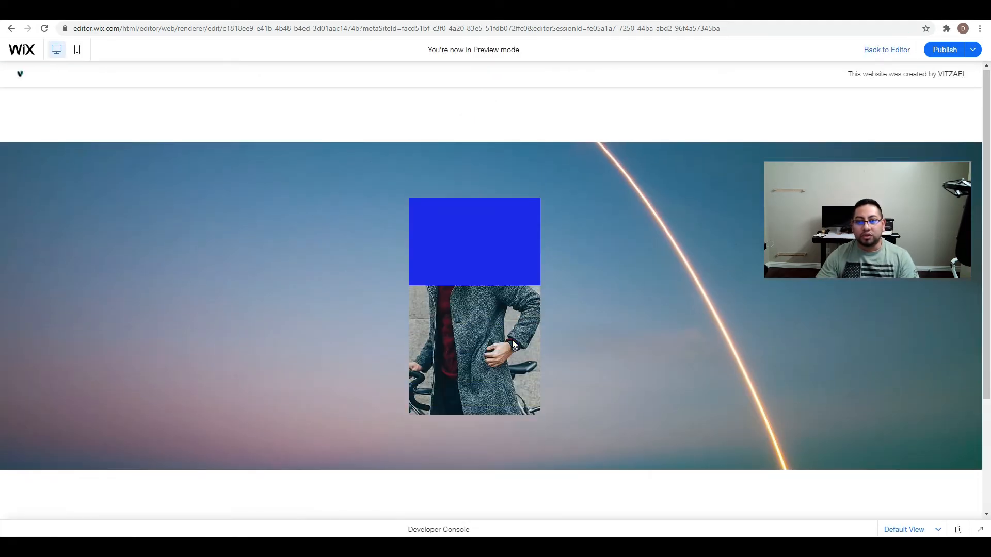
{"action": "left_click", "coordinate": [883, 50]}
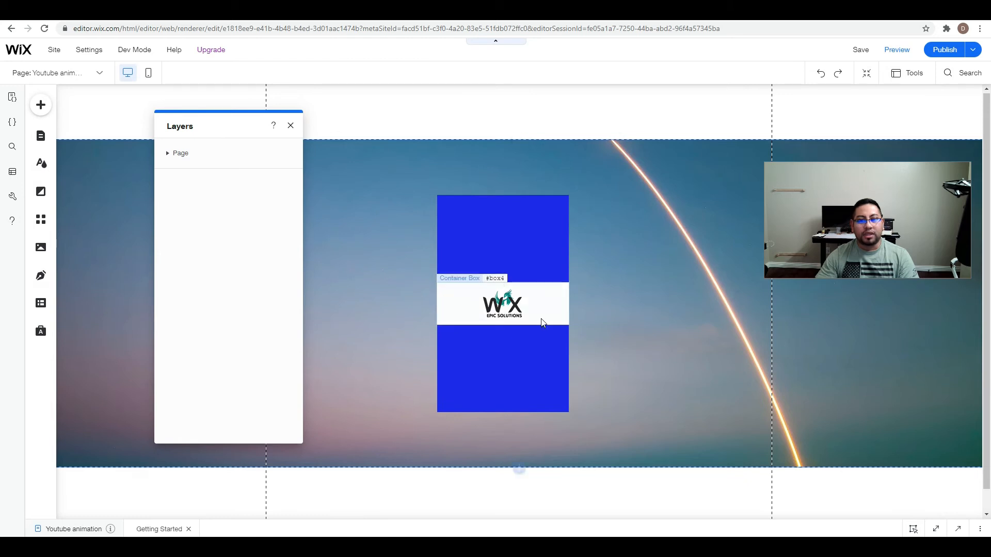
Move the logo image2 out of box4 onto the strip beside the card and preview the hover animation without it.
{"action": "left_click", "coordinate": [172, 153]}
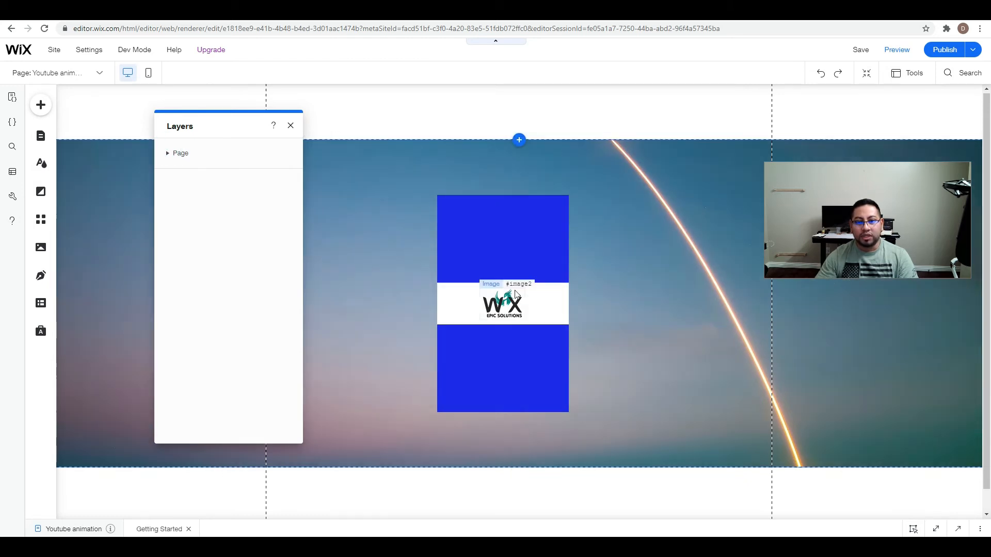
{"action": "left_click", "coordinate": [521, 303]}
{"action": "left_click_drag", "start_coordinate": [521, 304], "coordinate": [666, 301]}
{"action": "left_click", "coordinate": [171, 154]}
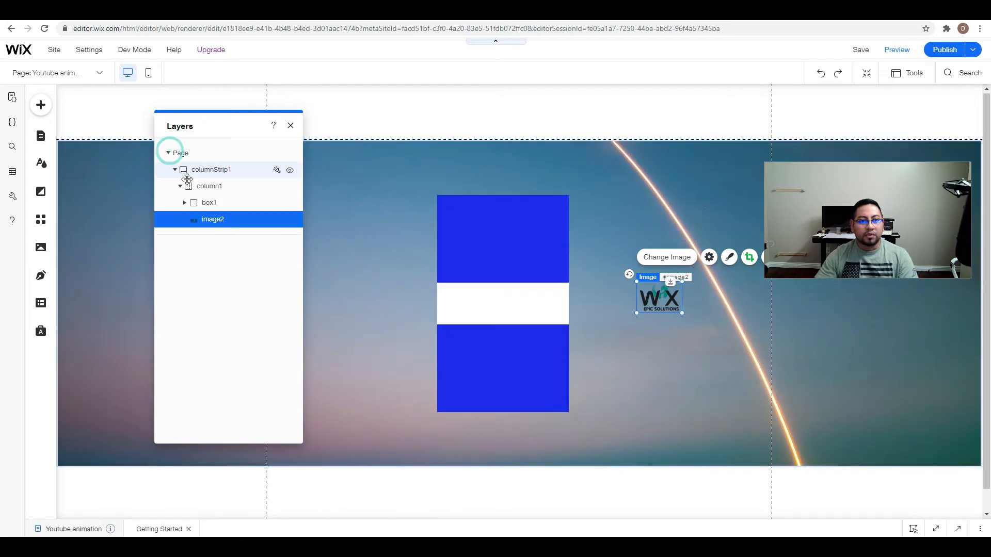
{"action": "left_click", "coordinate": [185, 202]}
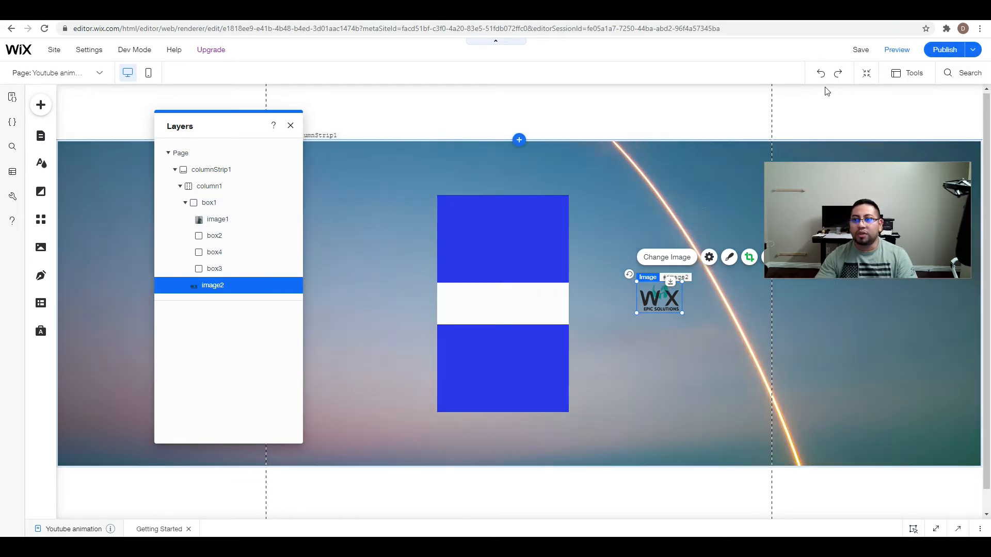
{"action": "left_click", "coordinate": [910, 51]}
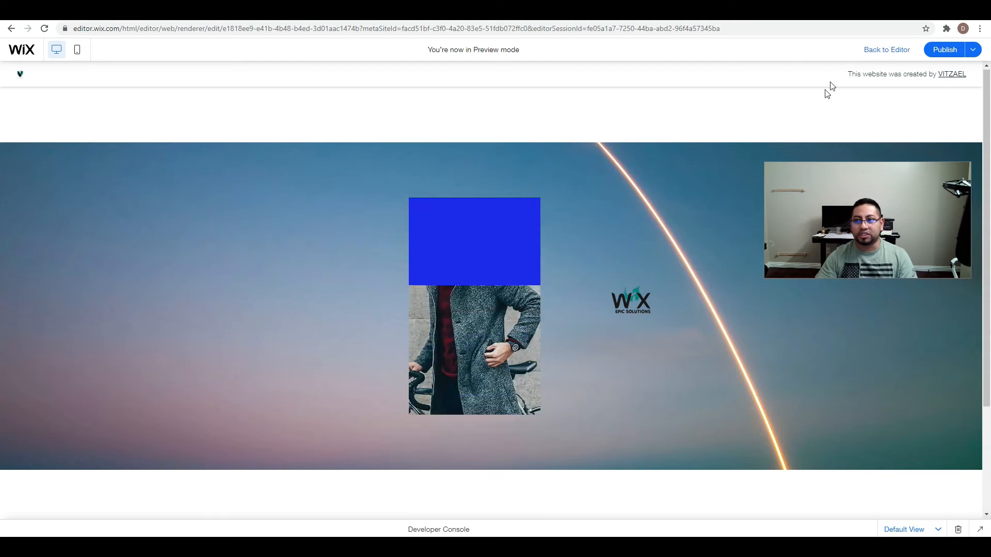
{"action": "left_click", "coordinate": [892, 51]}
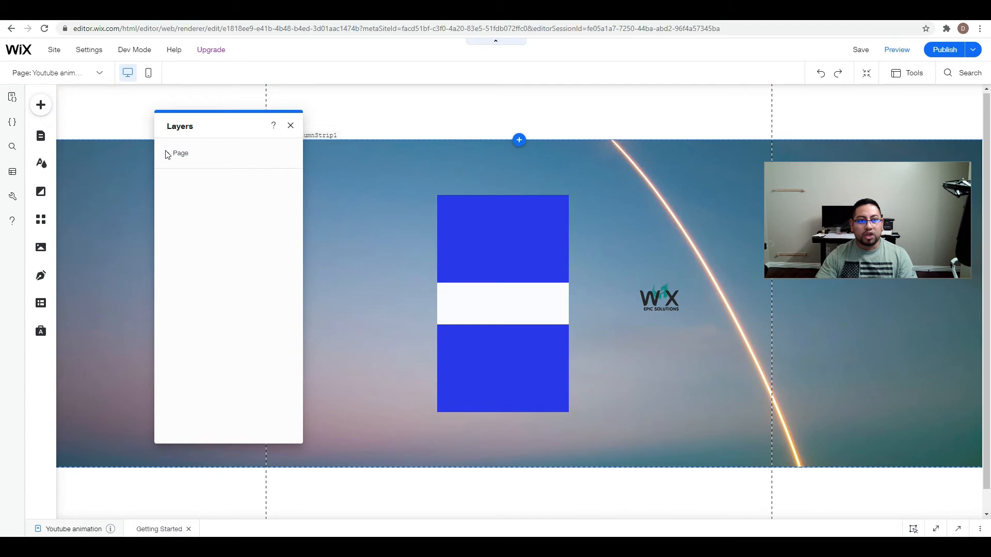
Reorder box4 to sit between image1 and box2 inside box1, and preview the card's hover animation.
{"action": "left_click", "coordinate": [168, 153]}
{"action": "left_click", "coordinate": [175, 170]}
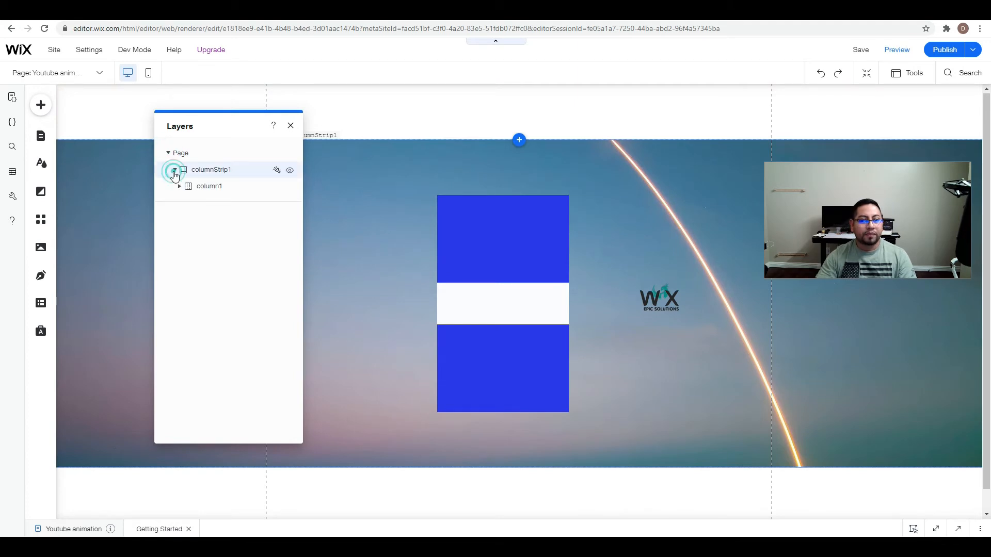
{"action": "left_click", "coordinate": [179, 186]}
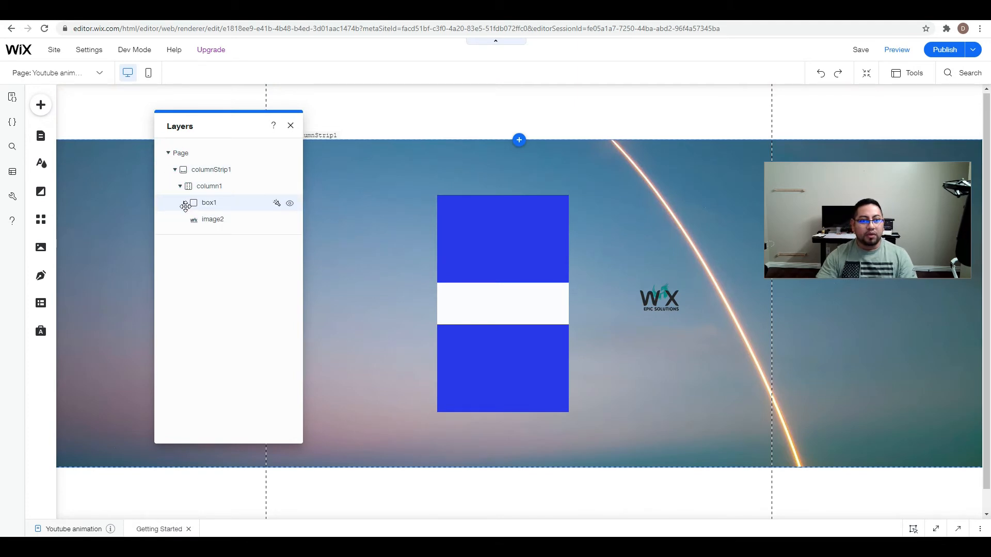
{"action": "left_click", "coordinate": [184, 203]}
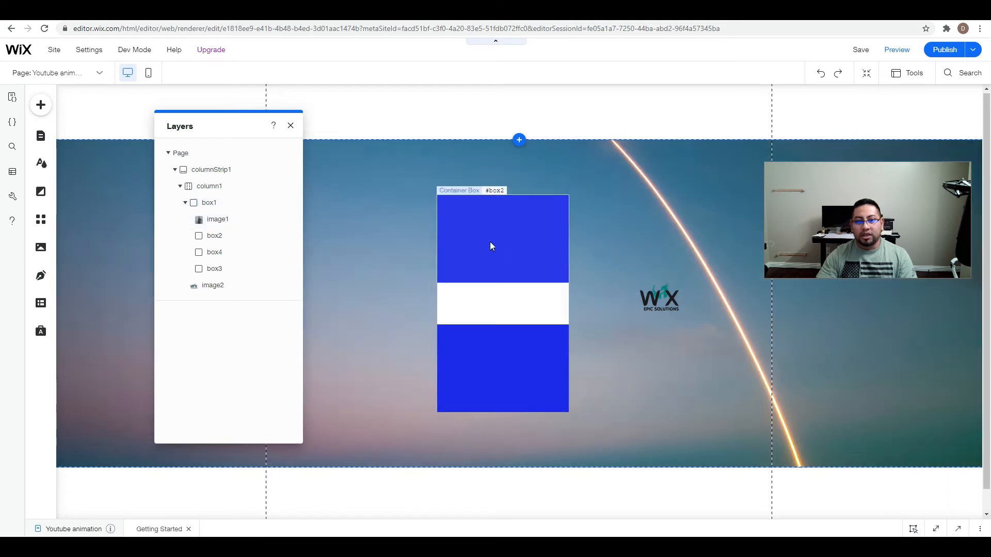
{"action": "left_click", "coordinate": [491, 241]}
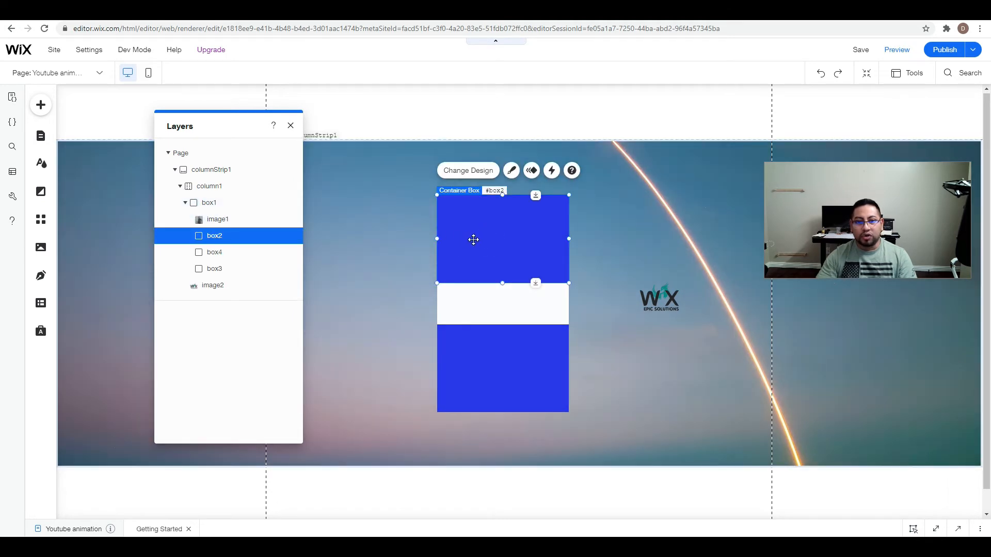
{"action": "left_click", "coordinate": [510, 305]}
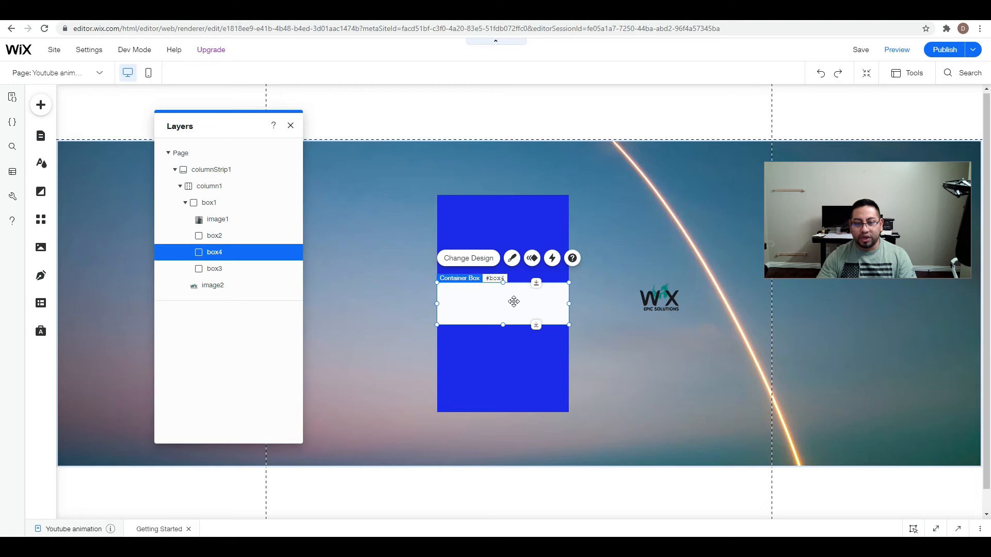
{"action": "left_click", "coordinate": [525, 212]}
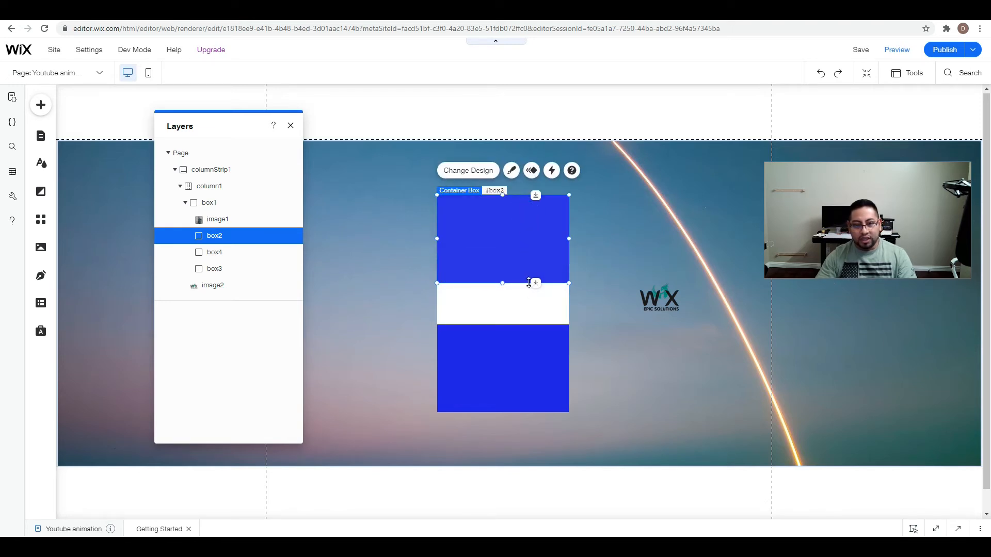
{"action": "left_click", "coordinate": [531, 304]}
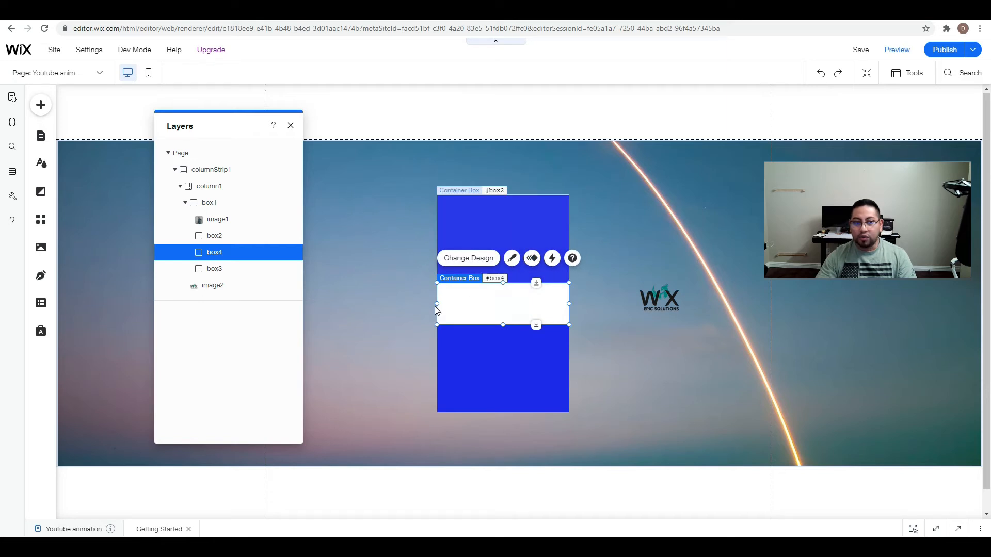
{"action": "left_click_drag", "start_coordinate": [213, 253], "coordinate": [216, 238]}
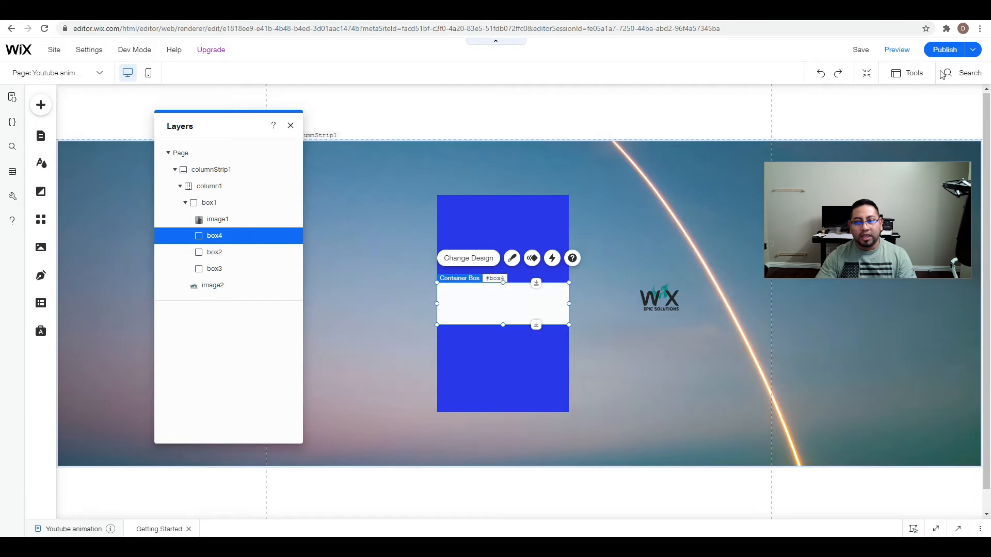
{"action": "left_click", "coordinate": [898, 49]}
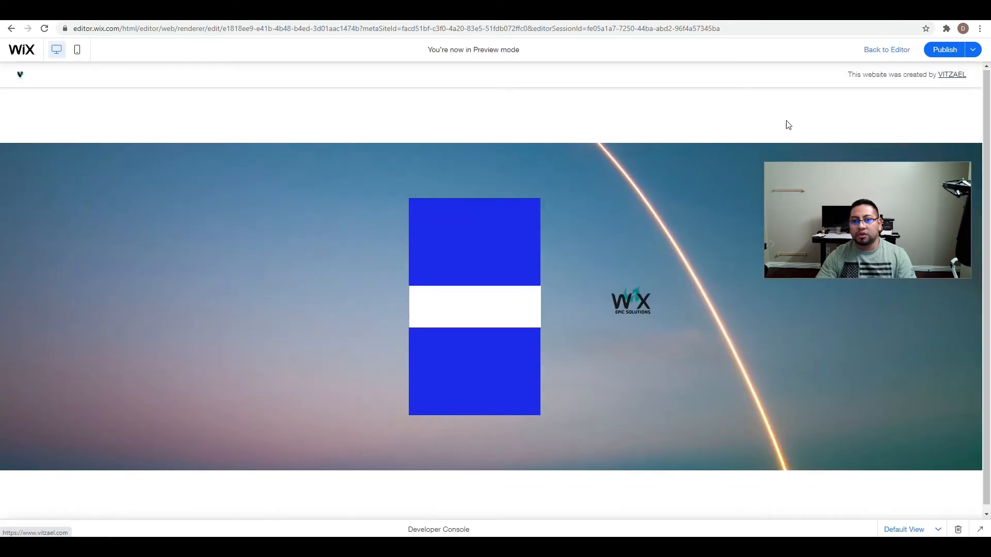
{"action": "mouse_move", "coordinate": [520, 272]}
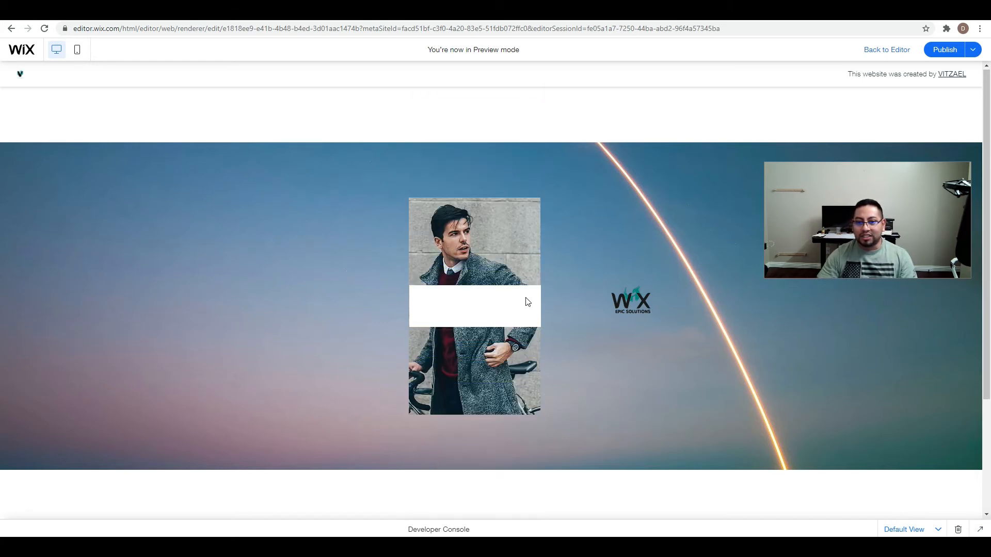
Move the logo image2 from the strip back into box4 on the card and preview the page with it restored.
{"action": "left_click", "coordinate": [895, 50]}
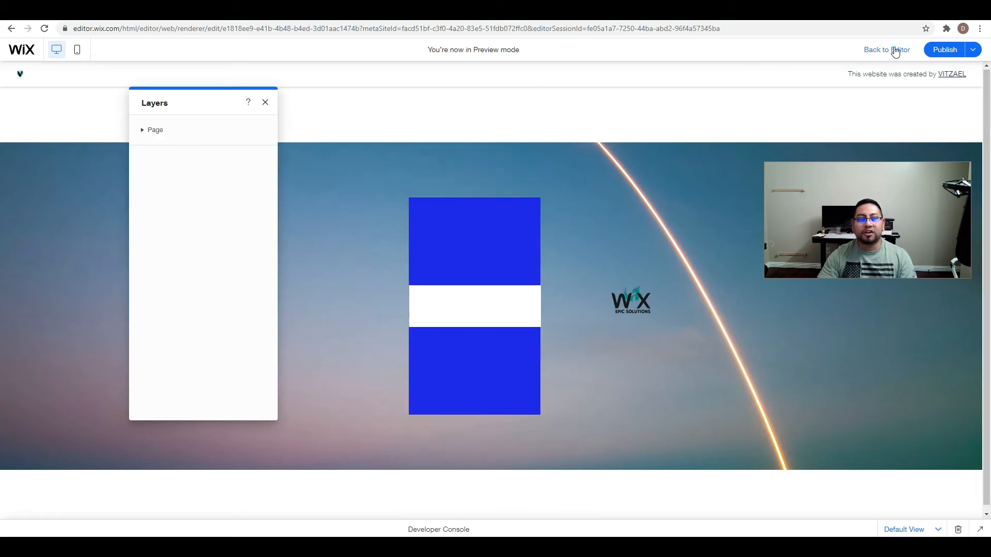
{"action": "left_click", "coordinate": [166, 156]}
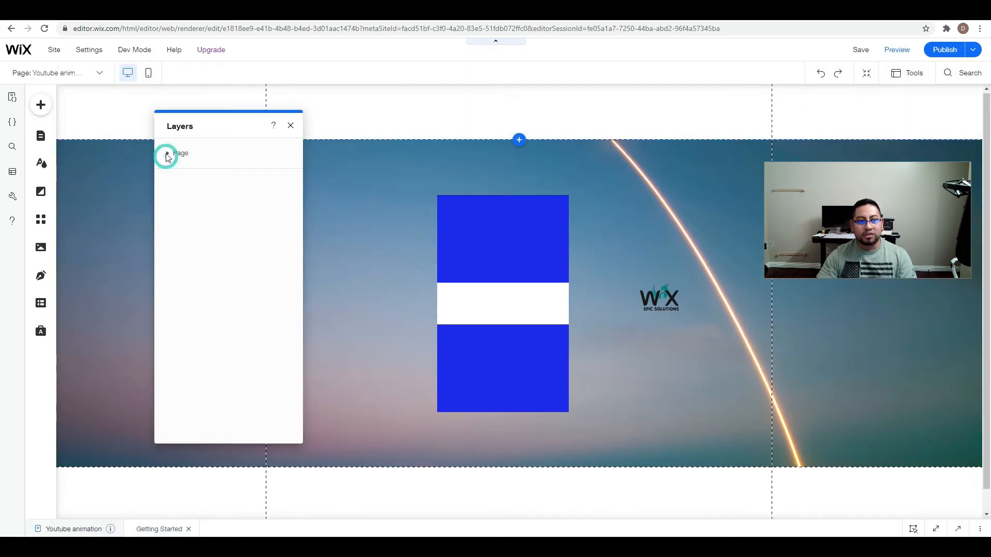
{"action": "left_click", "coordinate": [173, 171]}
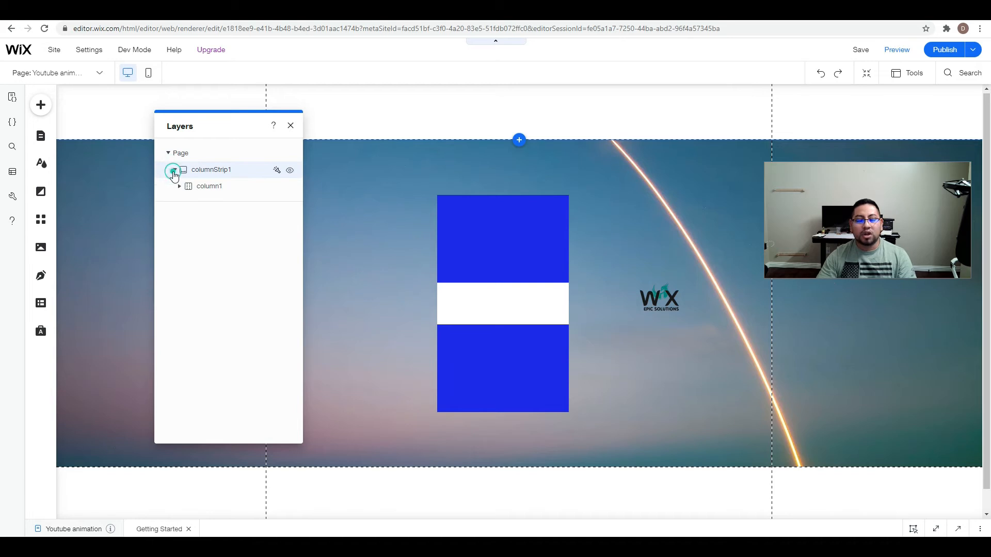
{"action": "left_click", "coordinate": [180, 186]}
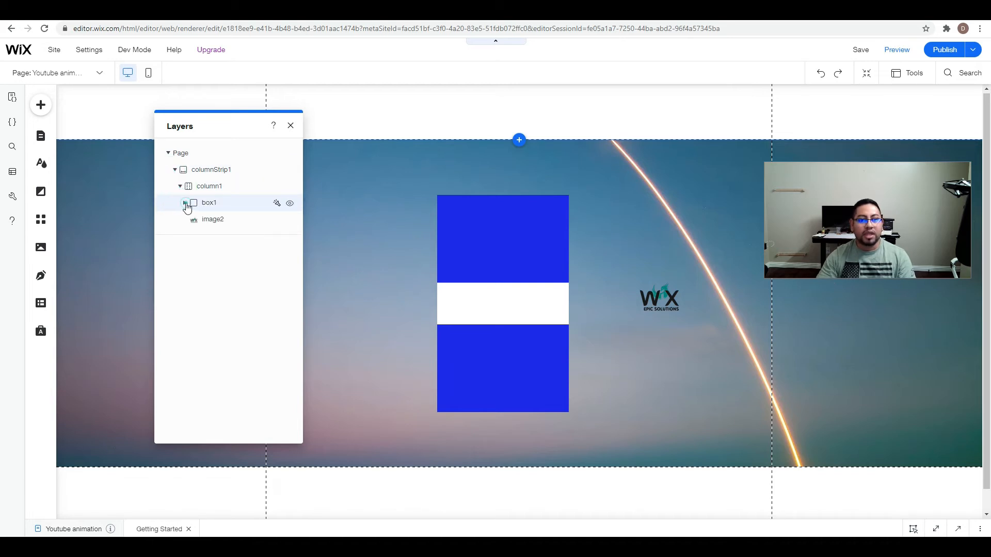
{"action": "left_click", "coordinate": [185, 204]}
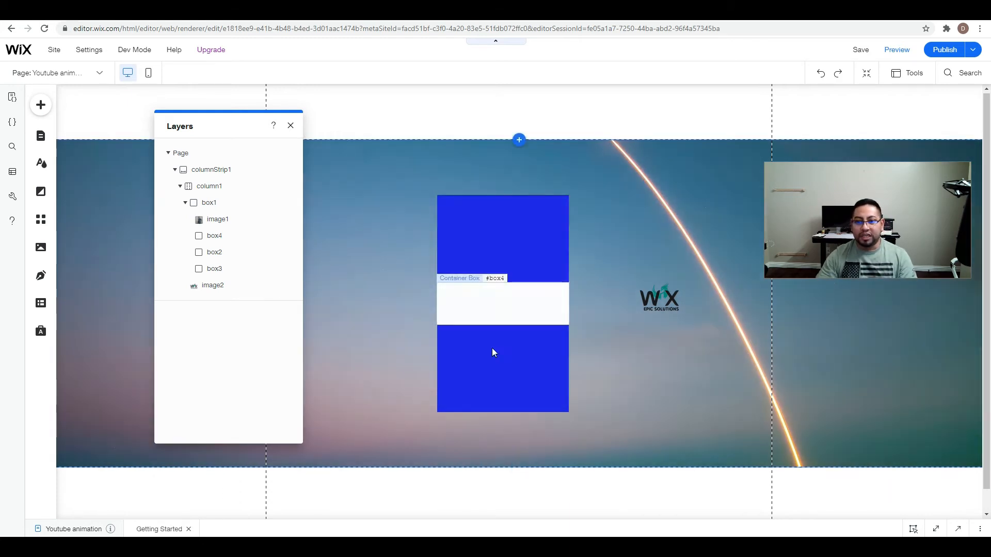
{"action": "left_click_drag", "start_coordinate": [674, 298], "coordinate": [520, 306]}
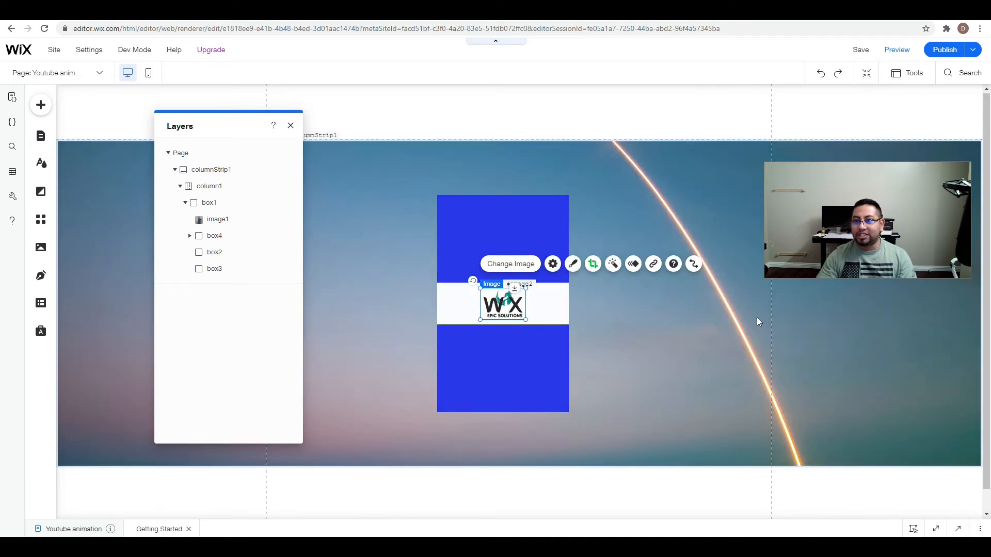
{"action": "left_click", "coordinate": [892, 49]}
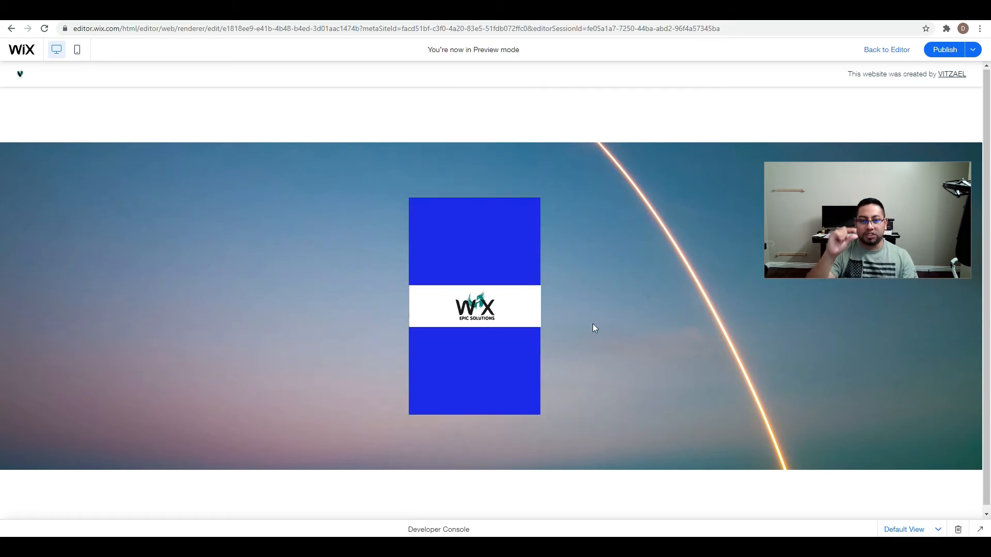
{"action": "left_click", "coordinate": [887, 49]}
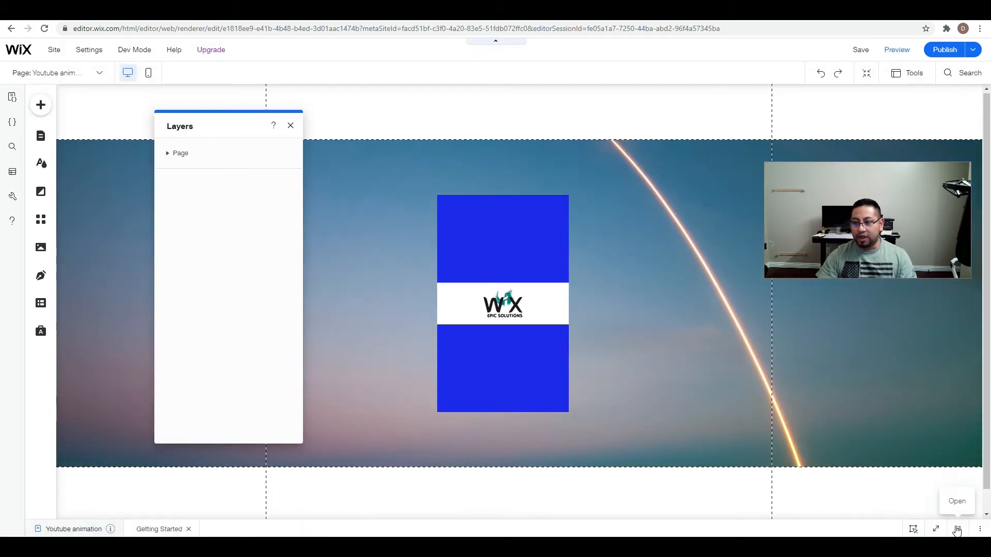
Open the page code and compare the topScreen and bottomScreen child indexes with box2 and box3 on the card.
{"action": "left_click", "coordinate": [898, 529]}
{"action": "left_click", "coordinate": [291, 126]}
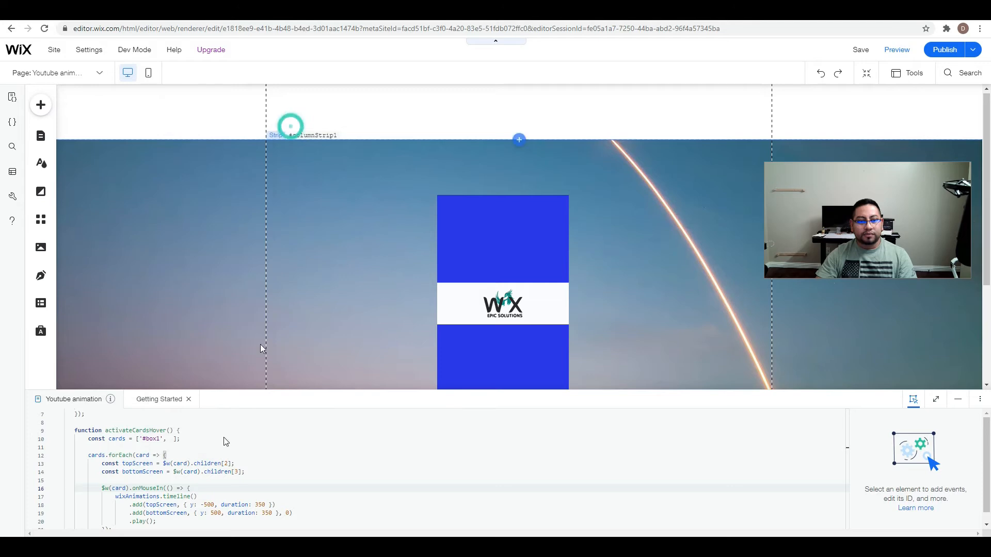
{"action": "scroll", "coordinate": [242, 429], "scroll_direction": "down", "scroll_amount": 2}
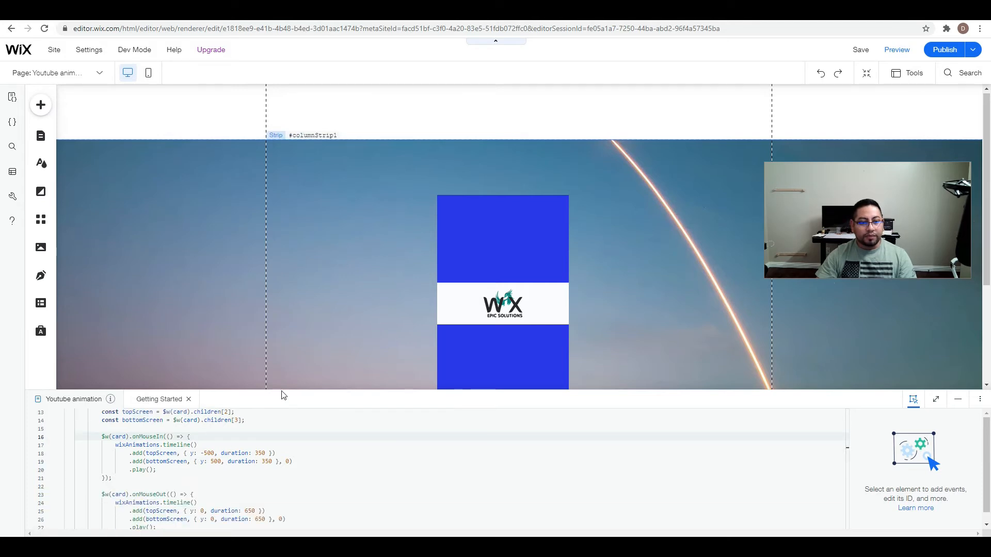
{"action": "left_click_drag", "start_coordinate": [282, 390], "coordinate": [294, 275]}
{"action": "scroll", "coordinate": [231, 324], "scroll_direction": "up", "scroll_amount": 1}
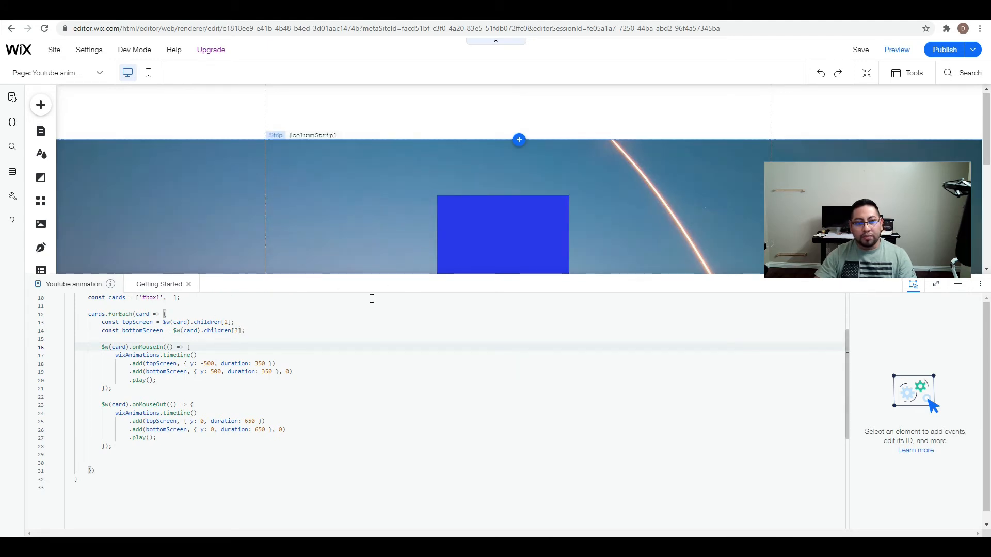
{"action": "left_click", "coordinate": [488, 215]}
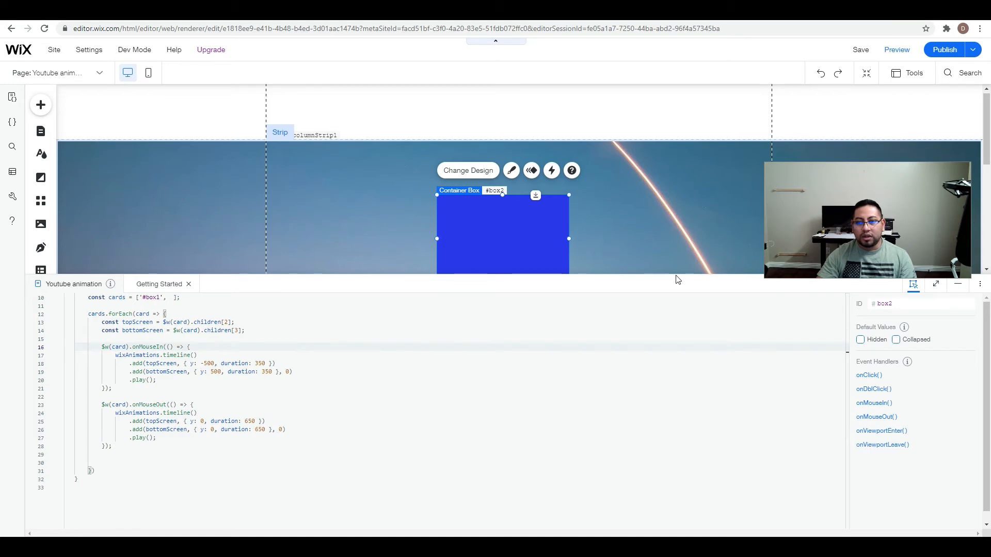
{"action": "left_click_drag", "start_coordinate": [679, 282], "coordinate": [655, 398]}
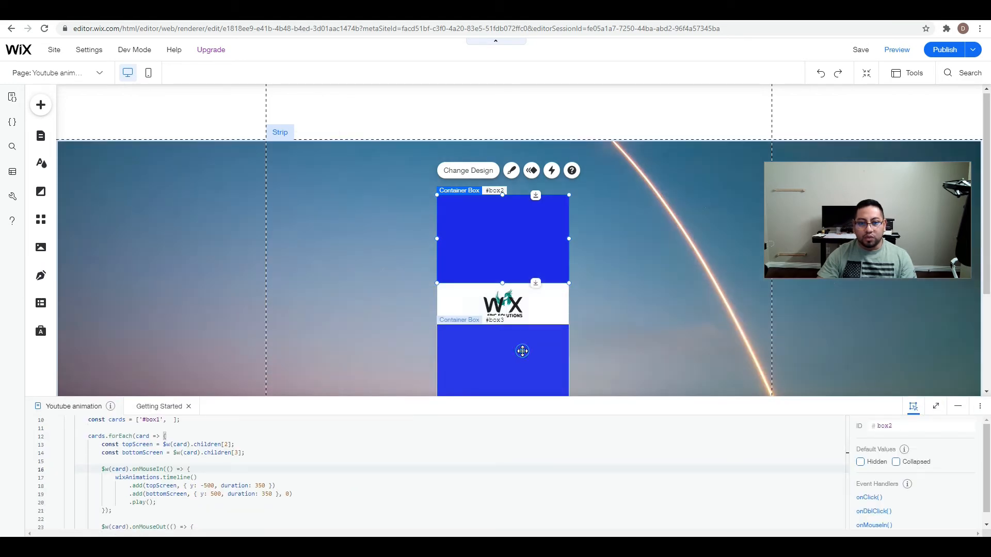
{"action": "left_click", "coordinate": [522, 351]}
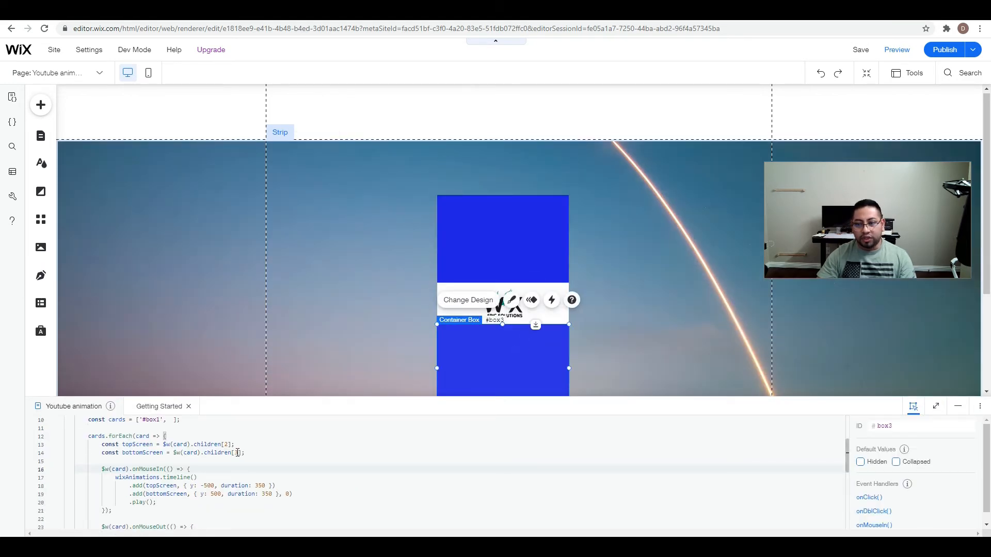
Show the page layers and go through box1 and its children image1, box4 and box2 to check their index order.
{"action": "left_click", "coordinate": [907, 73]}
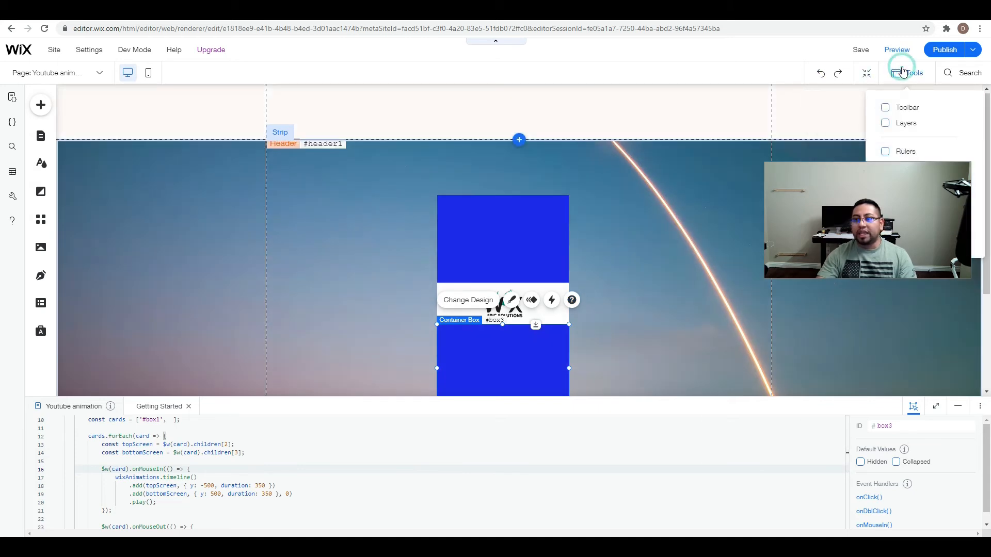
{"action": "left_click", "coordinate": [900, 130]}
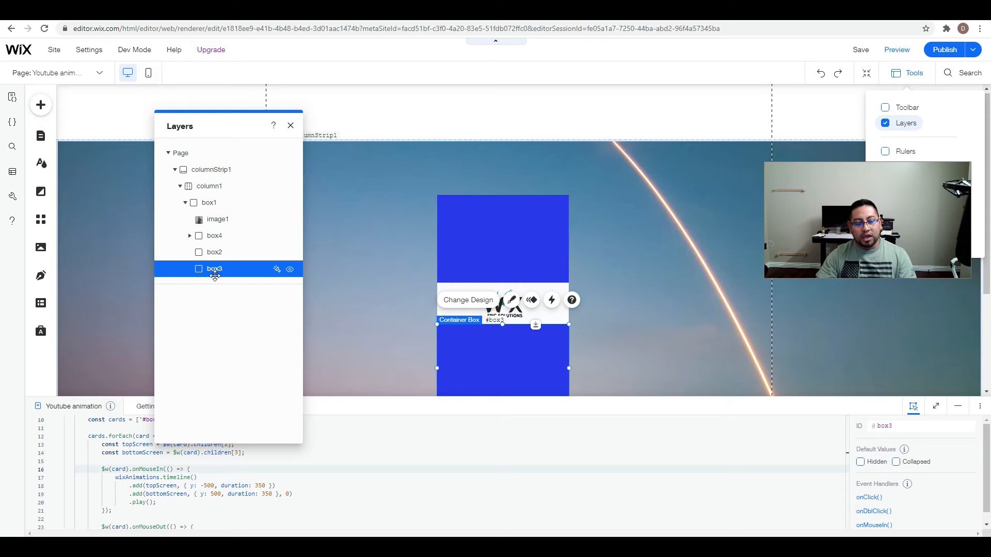
{"action": "left_click", "coordinate": [227, 235]}
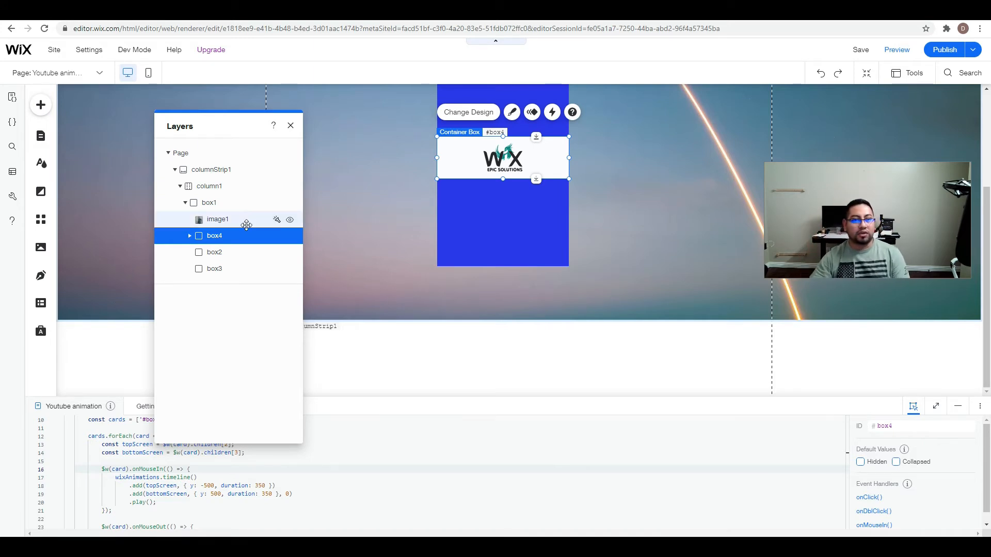
{"action": "left_click", "coordinate": [233, 203]}
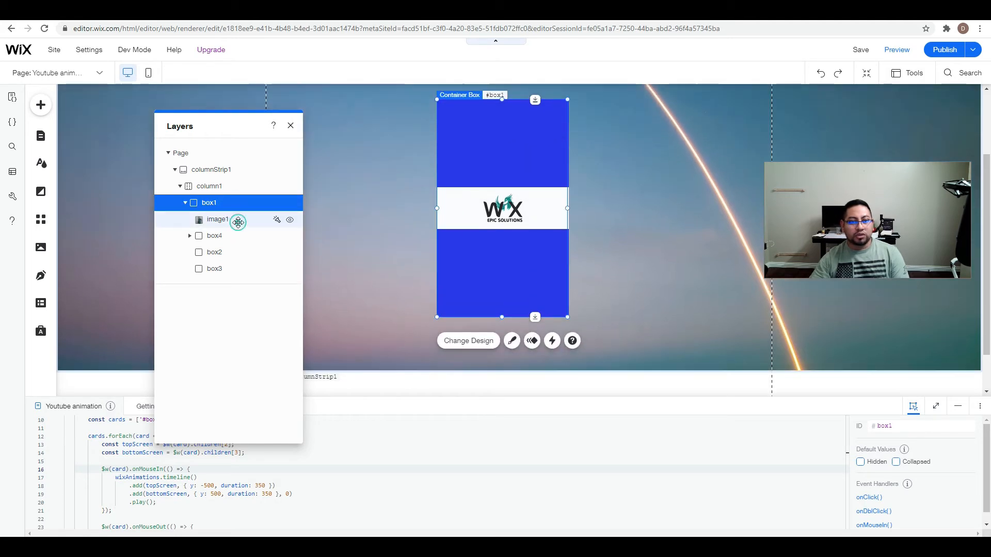
{"action": "left_click", "coordinate": [238, 221]}
{"action": "left_click", "coordinate": [239, 235]}
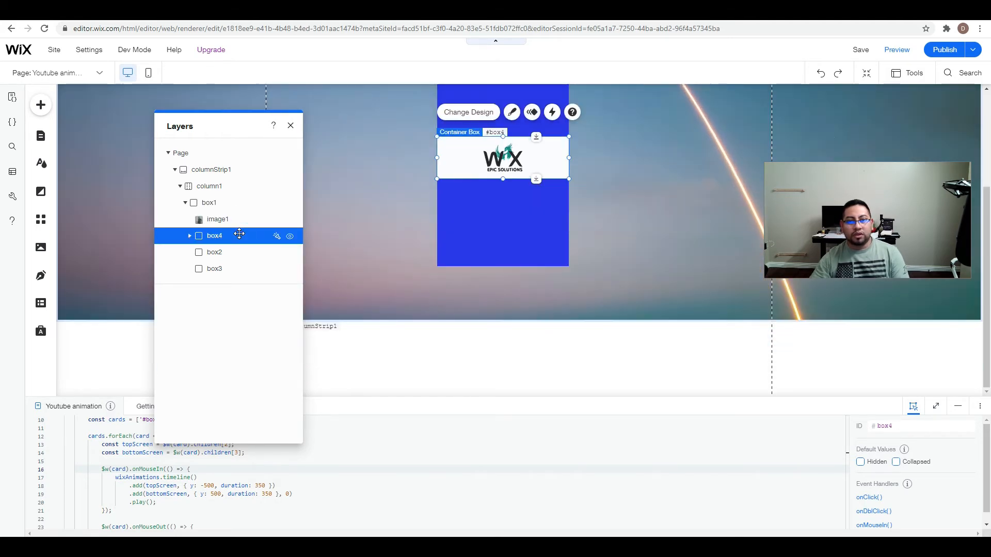
{"action": "left_click", "coordinate": [237, 252]}
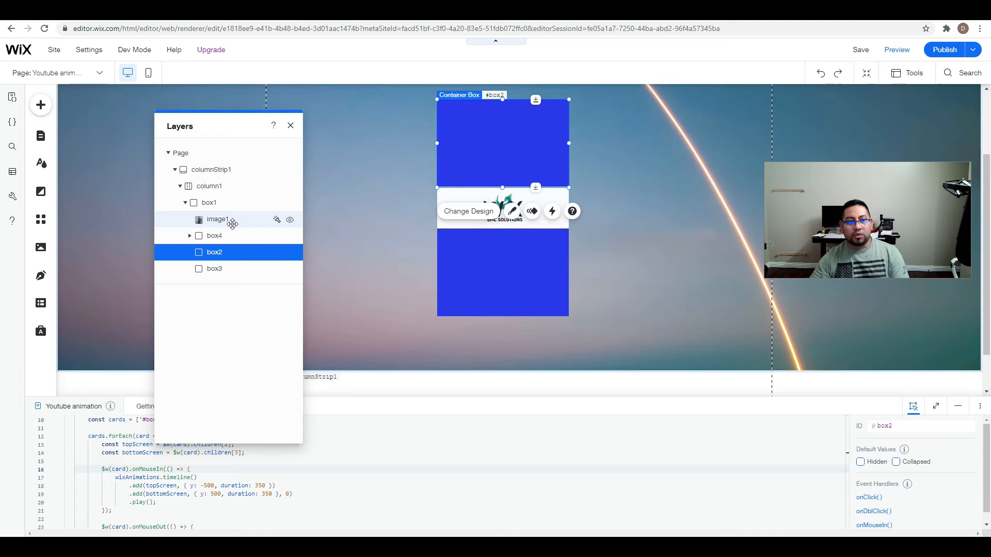
{"action": "left_click", "coordinate": [228, 201]}
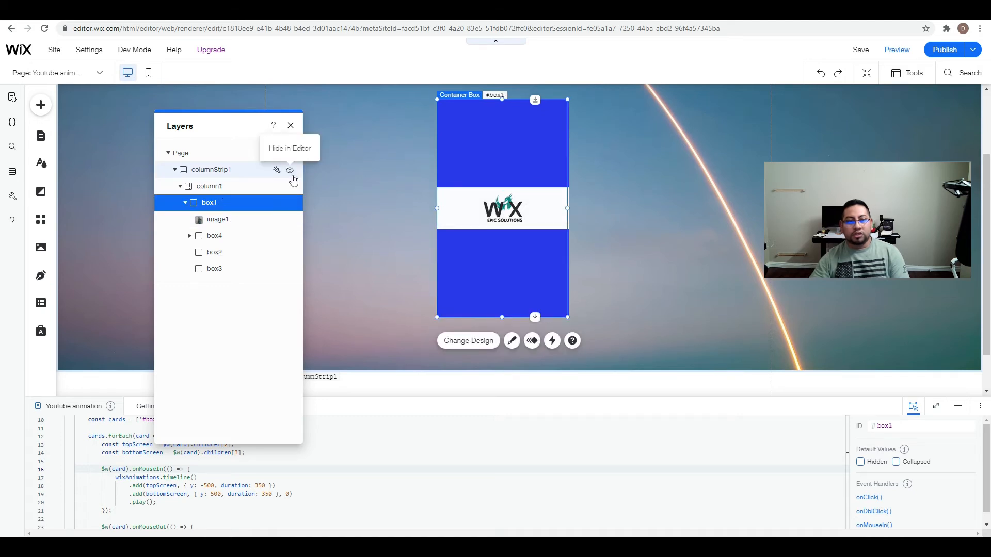
{"action": "left_click", "coordinate": [291, 127]}
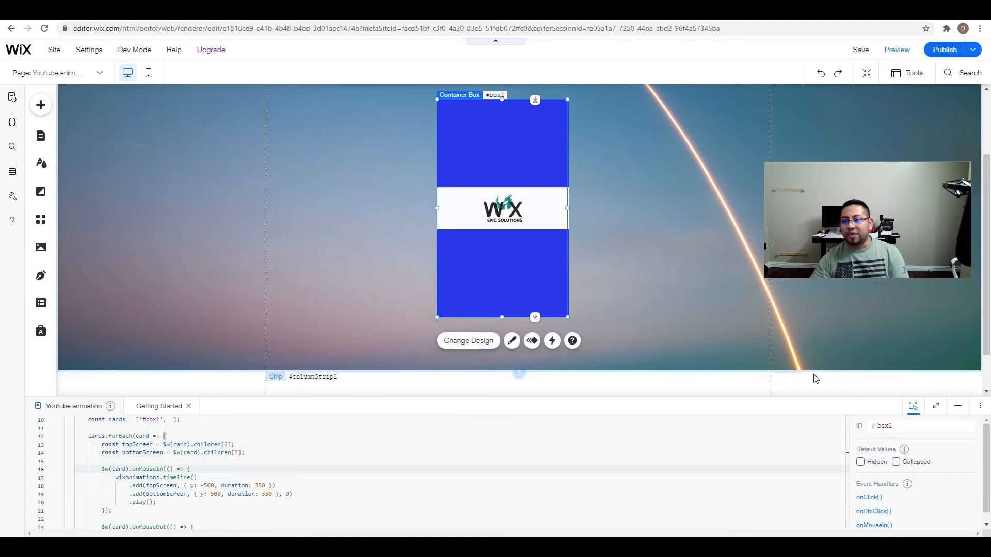
Collapse the code area, publish the site, look at the live site and return to the editor.
{"action": "left_click", "coordinate": [959, 411]}
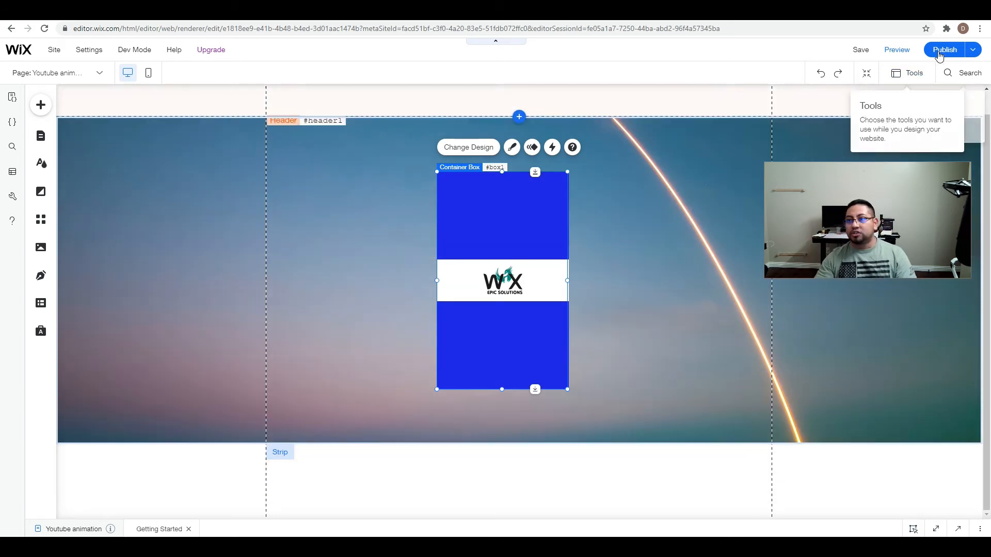
{"action": "left_click", "coordinate": [944, 49]}
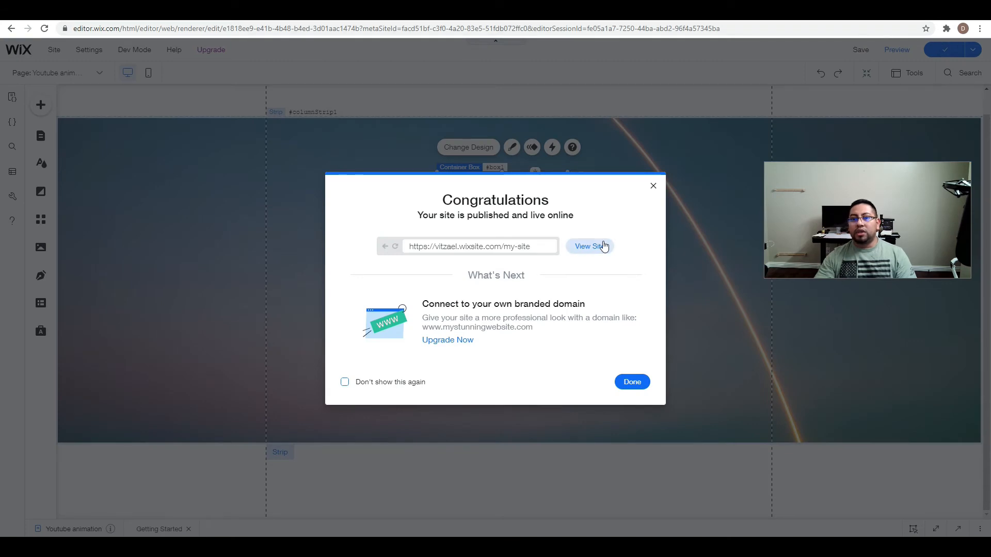
{"action": "left_click", "coordinate": [602, 247]}
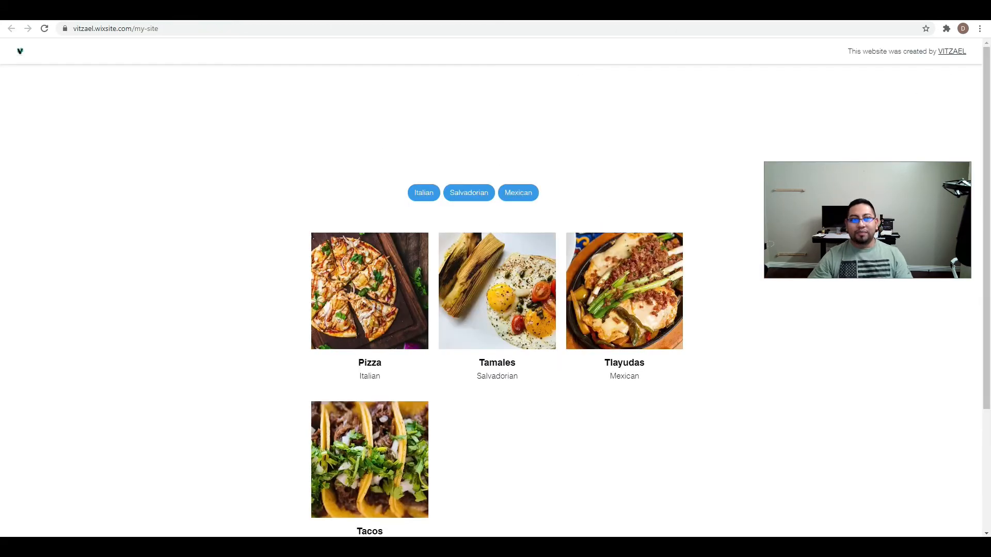
{"action": "left_click", "coordinate": [690, 11]}
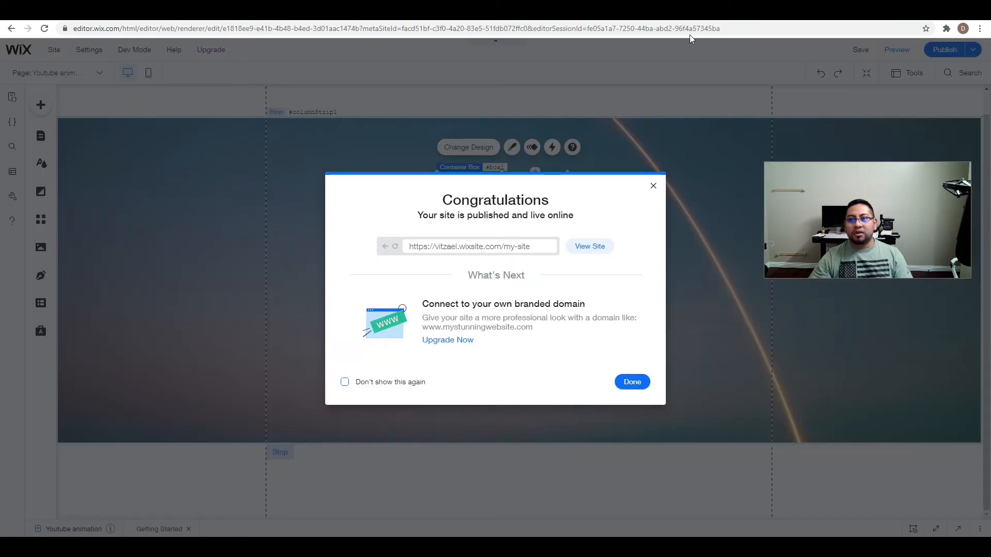
{"action": "left_click", "coordinate": [653, 186]}
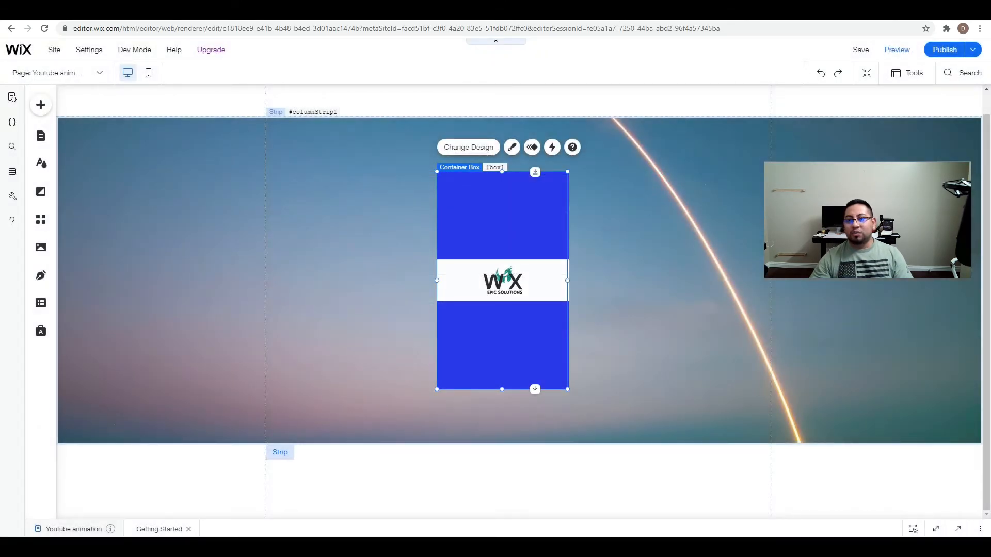
{"action": "left_click", "coordinate": [561, 13]}
{"action": "left_click", "coordinate": [691, 11]}
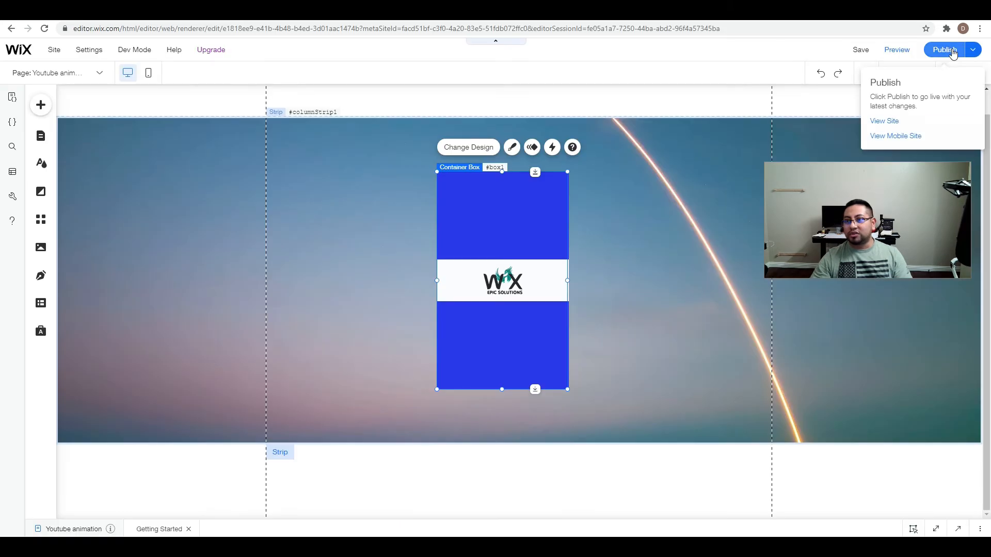
Preview the card on the desktop page, and check its layout in the mobile editor before returning to the desktop view.
{"action": "left_click", "coordinate": [904, 53]}
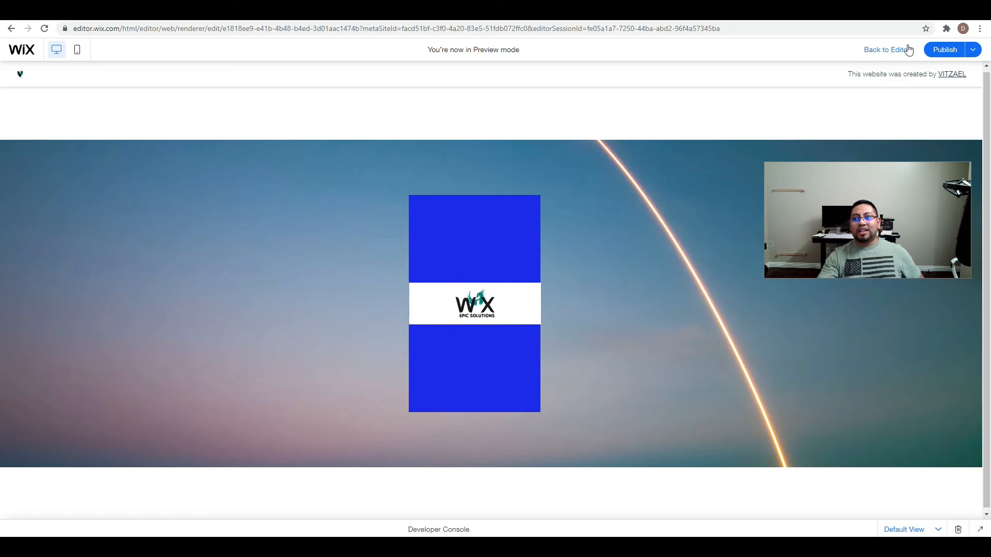
{"action": "left_click", "coordinate": [884, 50]}
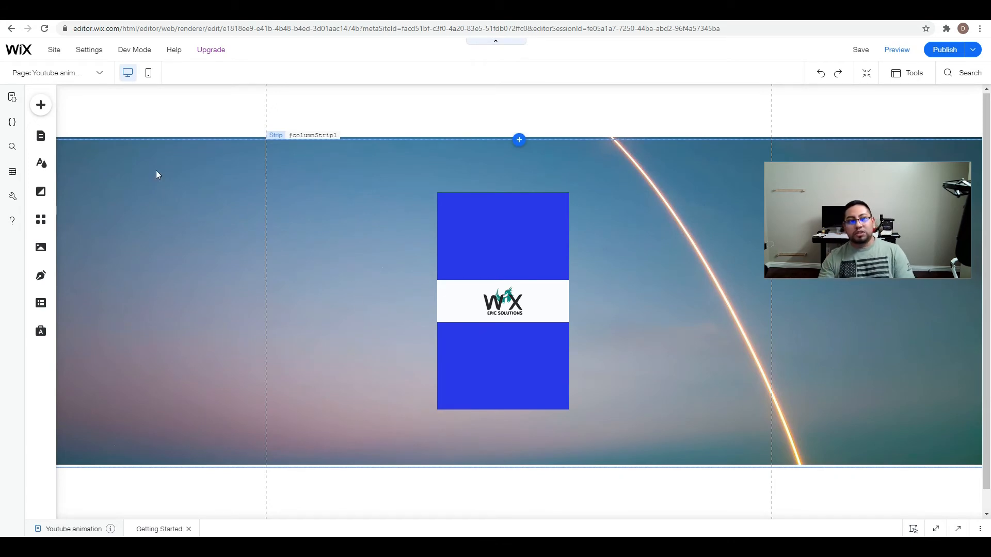
{"action": "left_click", "coordinate": [149, 76]}
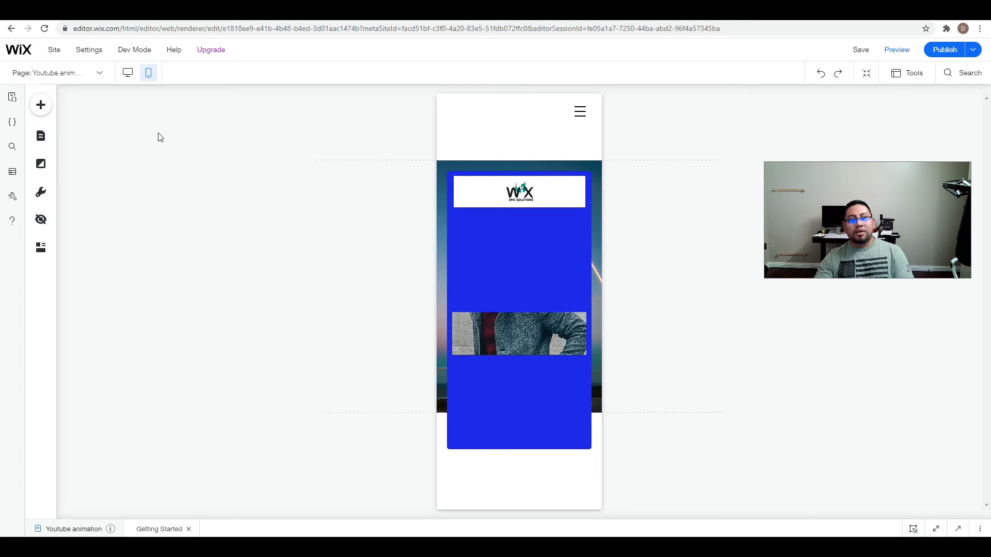
{"action": "left_click", "coordinate": [129, 76]}
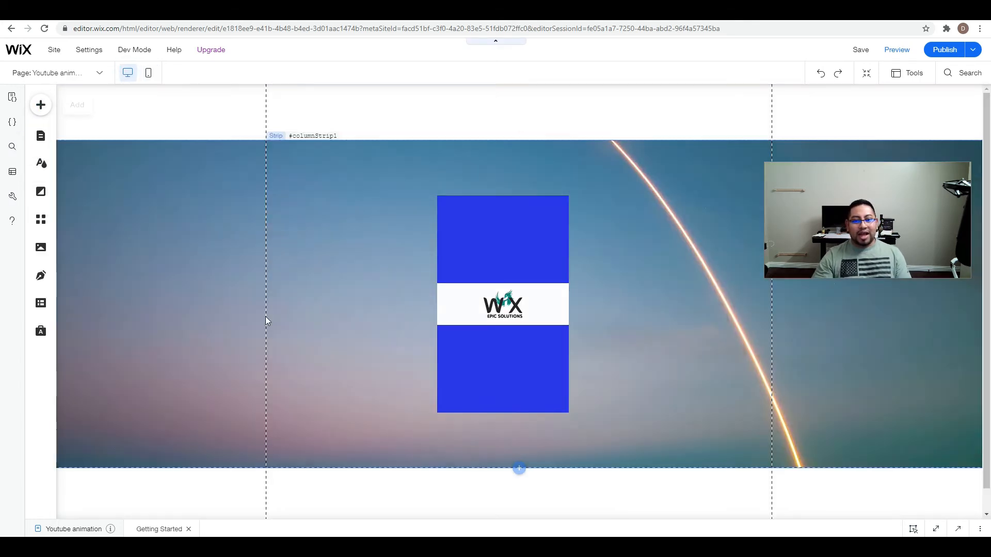
Add a blank white Classic strip directly below the strip holding the card and increase its height.
{"action": "scroll", "coordinate": [614, 472], "scroll_direction": "down", "scroll_amount": 1}
{"action": "left_click", "coordinate": [50, 106]}
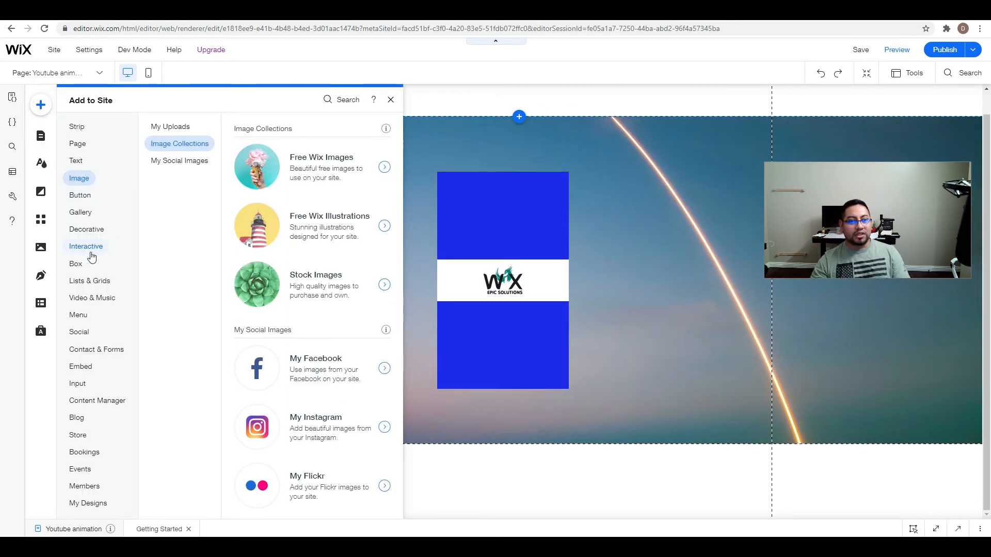
{"action": "left_click", "coordinate": [92, 248]}
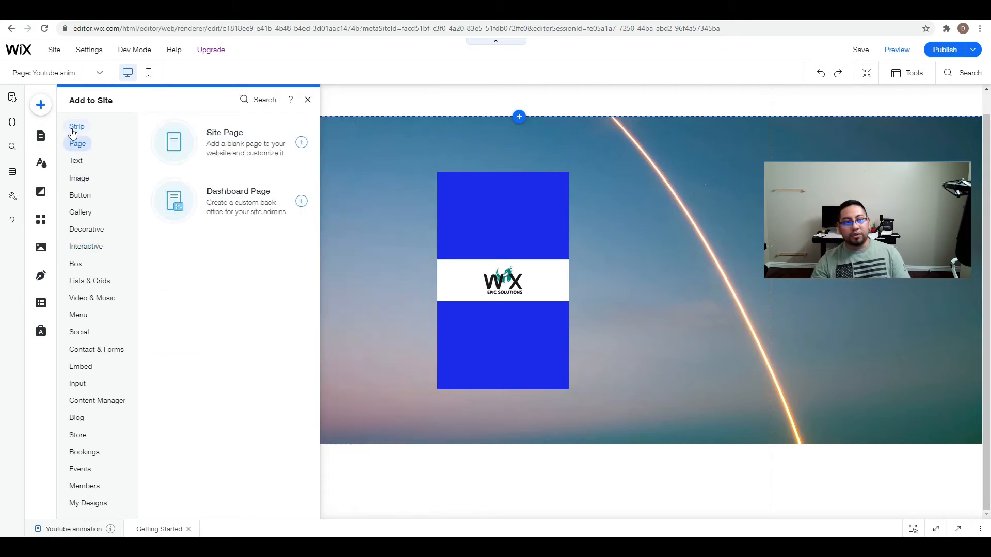
{"action": "mouse_move", "coordinate": [73, 126]}
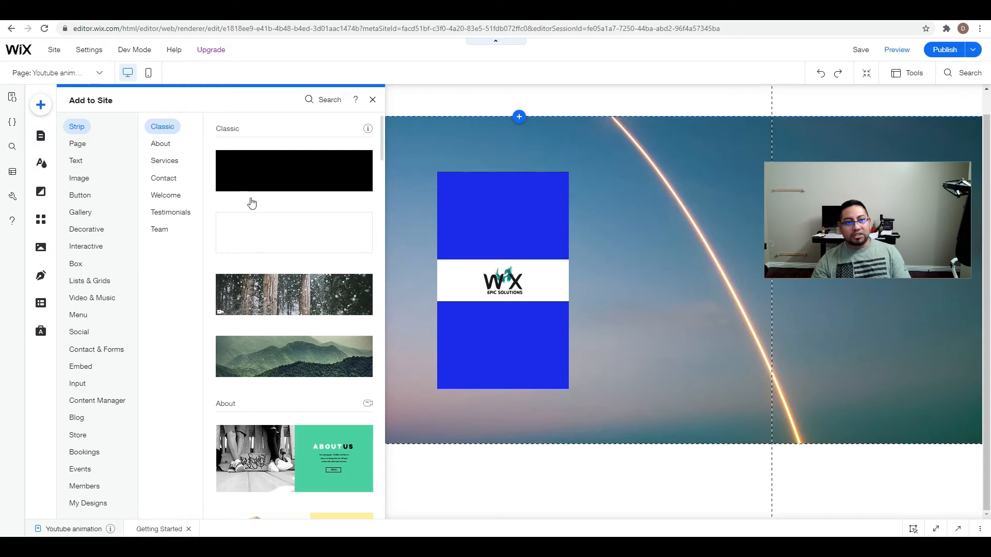
{"action": "mouse_move", "coordinate": [260, 221]}
{"action": "left_mouse_down"}
{"action": "mouse_move", "coordinate": [468, 437]}
{"action": "mouse_move", "coordinate": [537, 461]}
{"action": "left_mouse_up"}
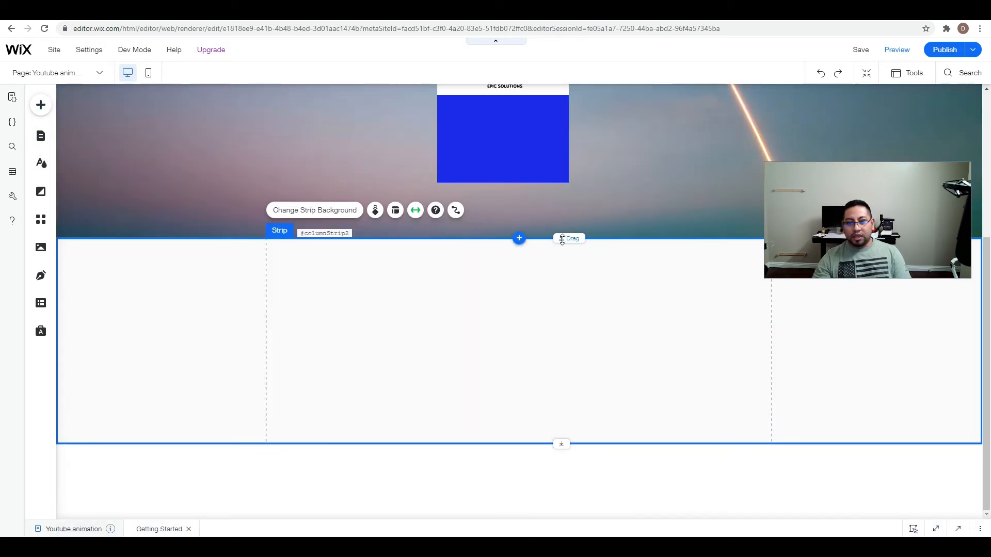
{"action": "left_click_drag", "start_coordinate": [562, 444], "coordinate": [567, 494]}
{"action": "scroll", "coordinate": [565, 466], "scroll_direction": "up", "scroll_amount": 5}
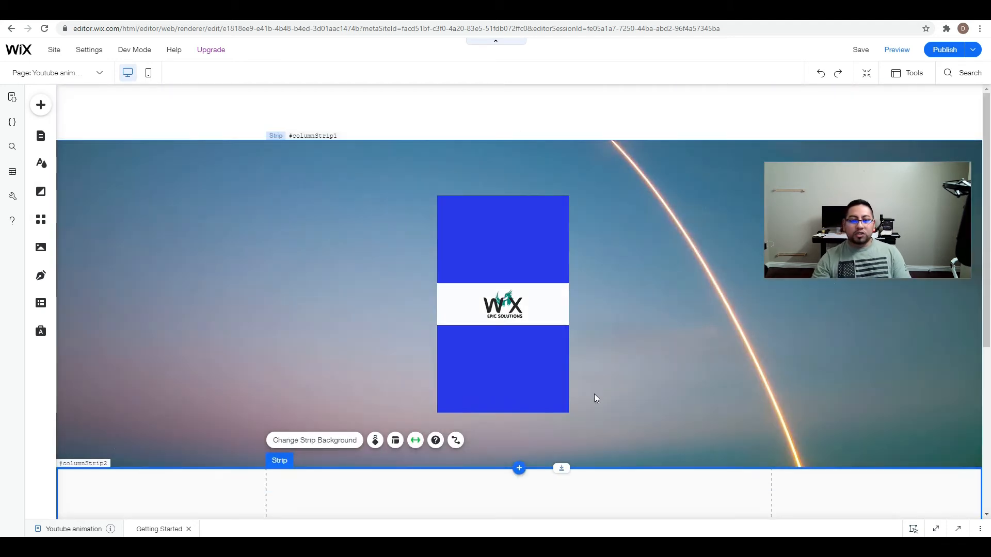
{"action": "scroll", "coordinate": [595, 397], "scroll_direction": "down", "scroll_amount": 3}
{"action": "scroll", "coordinate": [480, 478], "scroll_direction": "up", "scroll_amount": 3}
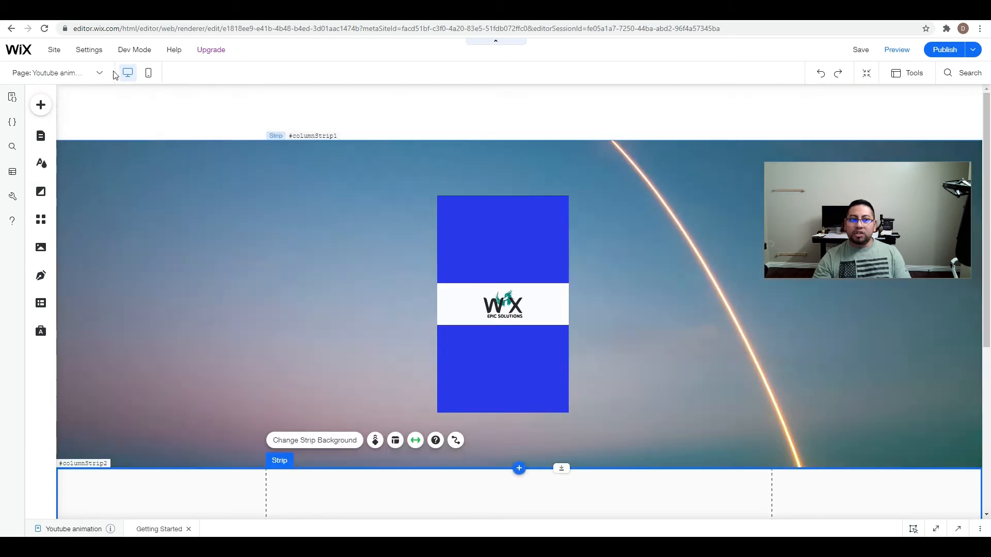
Switch to the mobile layout, show the layers, and expand columnStrip1 down to the child elements of box1.
{"action": "left_click", "coordinate": [150, 75]}
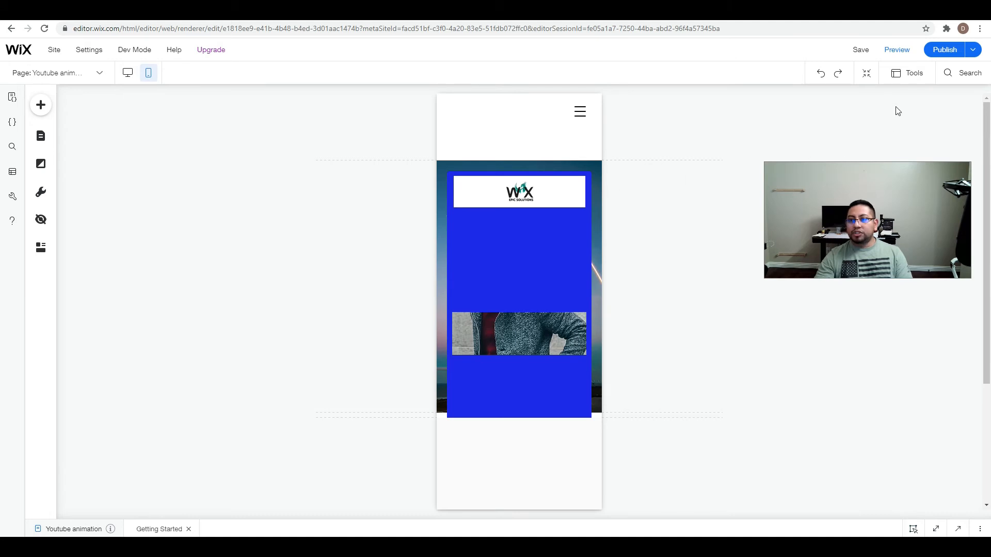
{"action": "left_click", "coordinate": [909, 73]}
{"action": "left_click", "coordinate": [901, 124]}
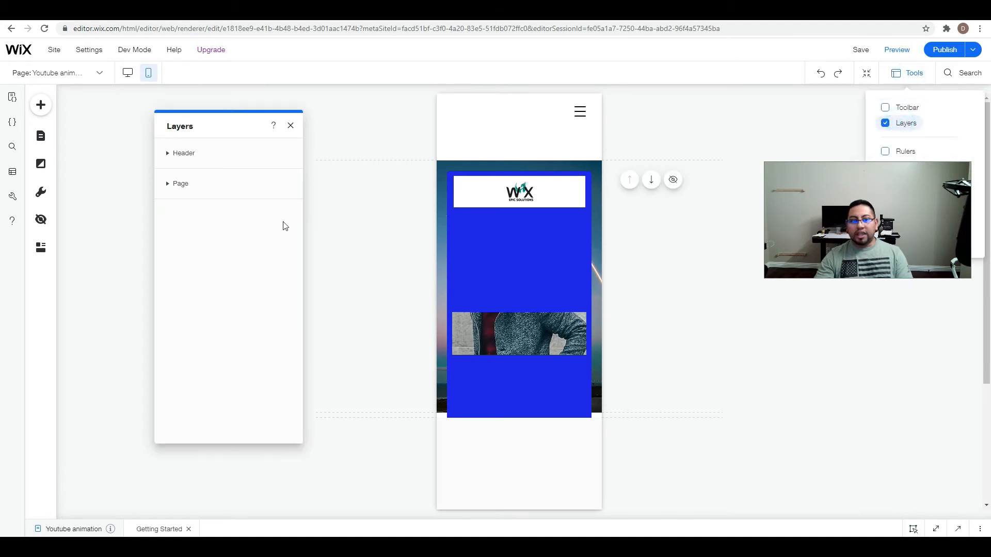
{"action": "left_click", "coordinate": [167, 184]}
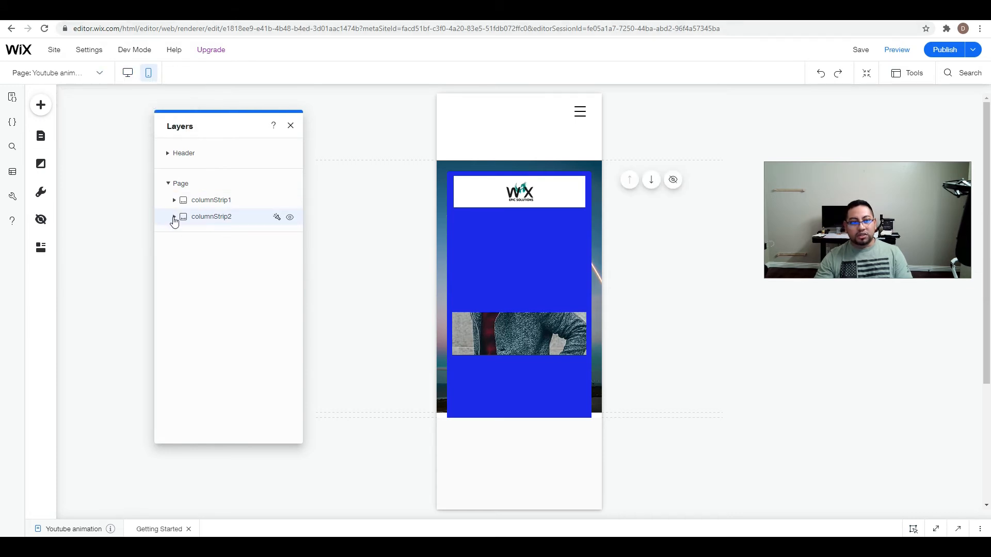
{"action": "left_click", "coordinate": [175, 217]}
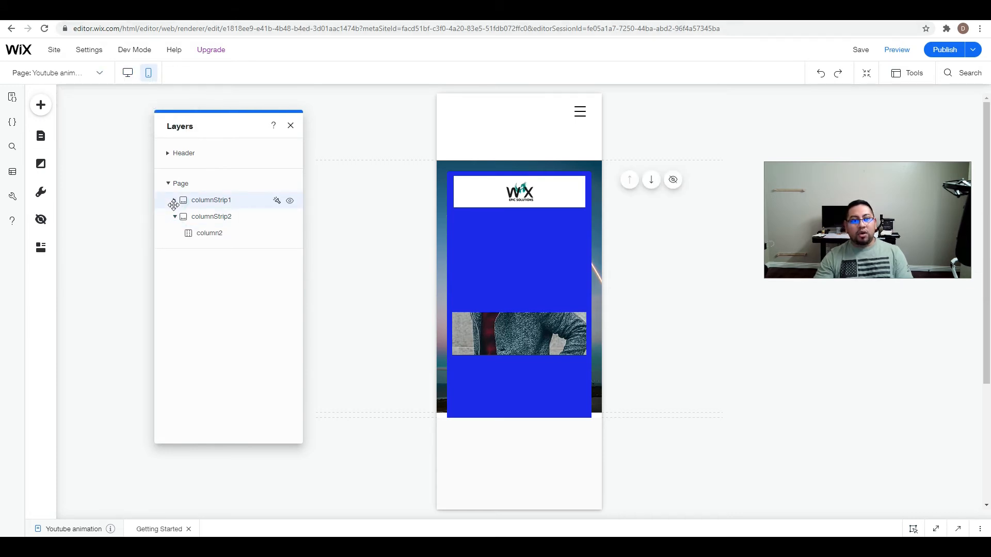
{"action": "left_click", "coordinate": [175, 216]}
{"action": "left_click", "coordinate": [175, 201]}
{"action": "left_click", "coordinate": [180, 217]}
{"action": "left_click", "coordinate": [186, 233]}
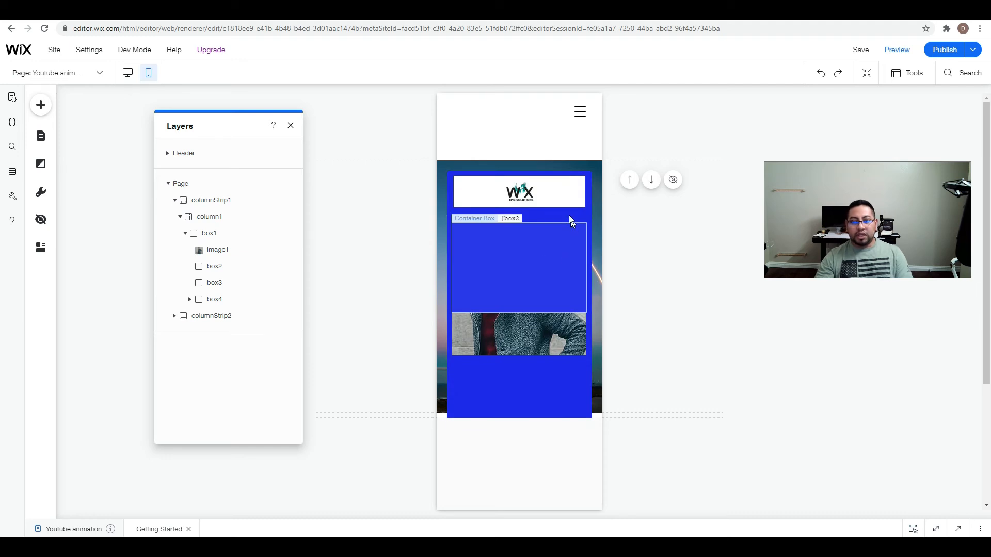
Move the box4 logo box down over the exposed image and shift box2 aside to uncover image1 on the mobile card.
{"action": "left_click", "coordinate": [558, 195]}
{"action": "left_click_drag", "start_coordinate": [568, 190], "coordinate": [568, 328]}
{"action": "left_click", "coordinate": [587, 194]}
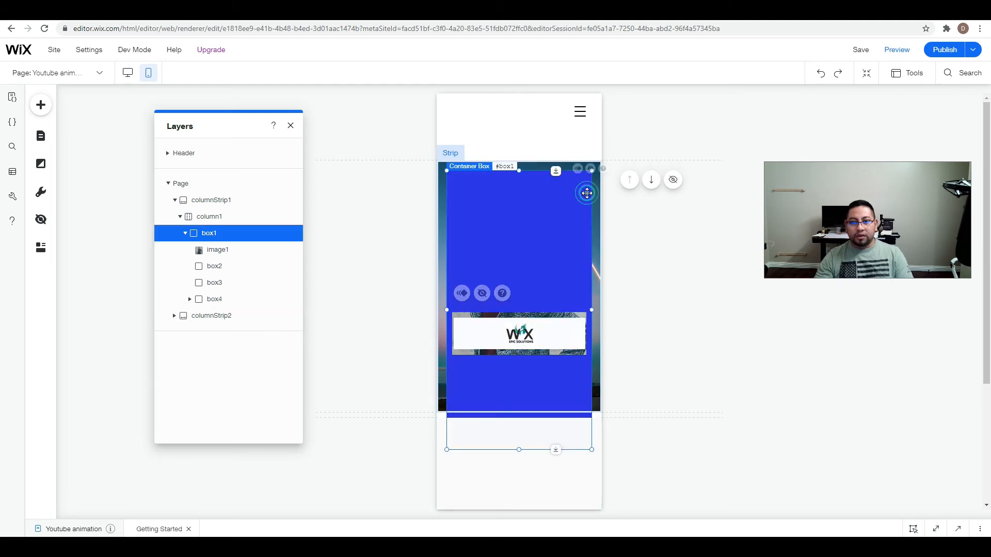
{"action": "left_click_drag", "start_coordinate": [558, 261], "coordinate": [580, 252]}
Move image1 to the upper-left corner of box1 and resize it proportionally to span the card's width.
{"action": "left_click", "coordinate": [466, 287]}
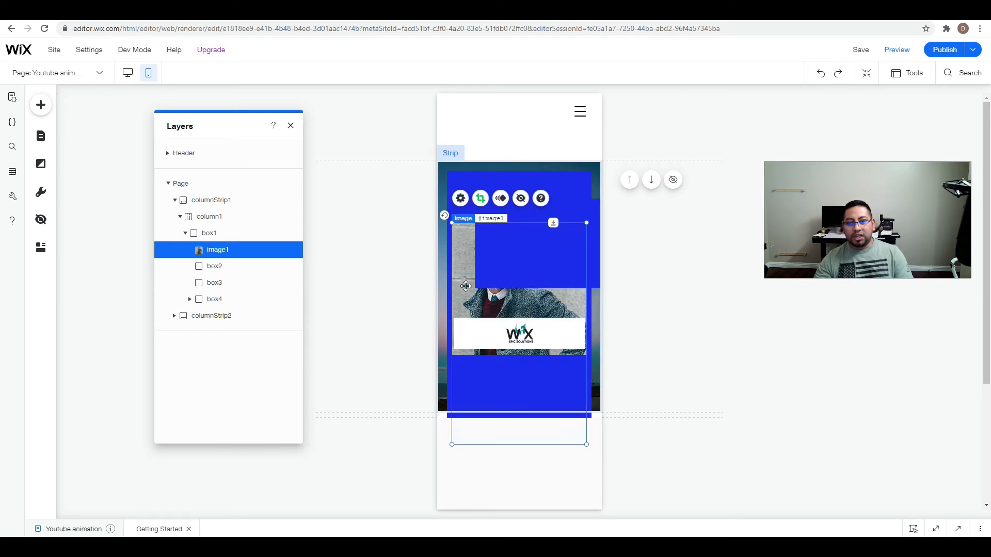
{"action": "scroll", "coordinate": [508, 295], "scroll_direction": "down", "scroll_amount": 3}
{"action": "scroll", "coordinate": [516, 305], "scroll_direction": "up", "scroll_amount": 3}
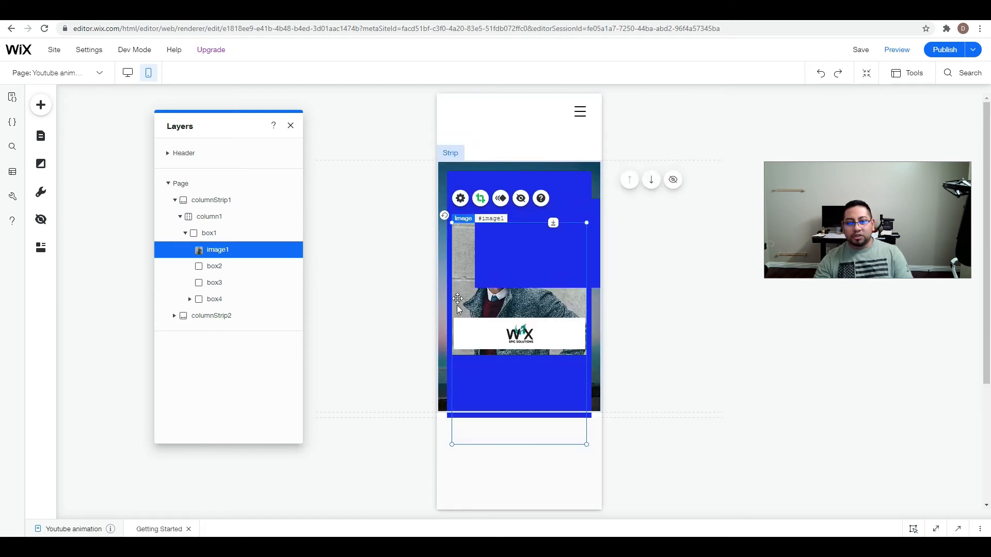
{"action": "left_click_drag", "start_coordinate": [465, 284], "coordinate": [462, 234]}
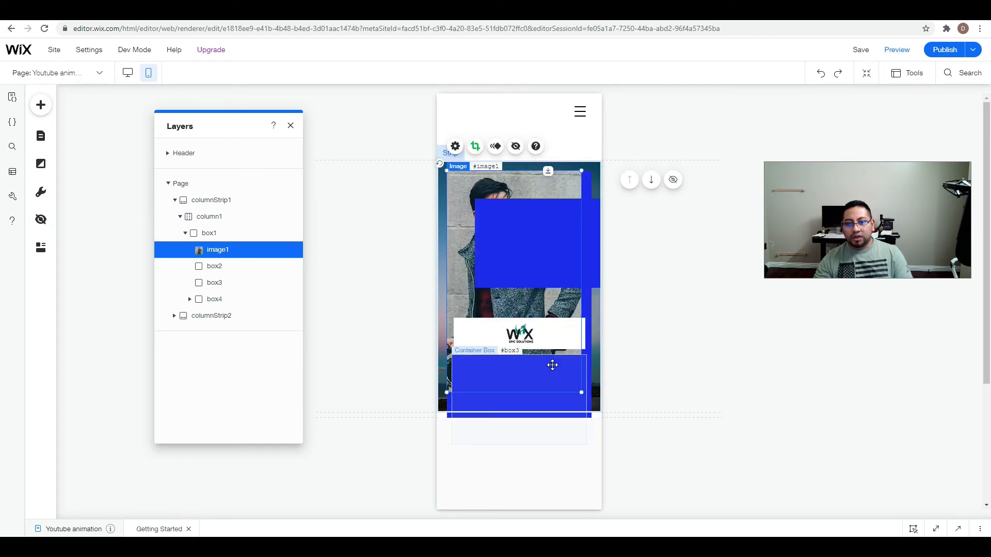
{"action": "mouse_move", "coordinate": [582, 393]}
{"action": "left_mouse_down"}
{"action": "mouse_move", "coordinate": [593, 402]}
{"action": "mouse_move", "coordinate": [578, 386]}
{"action": "left_mouse_up"}
{"action": "left_click_drag", "start_coordinate": [491, 185], "coordinate": [499, 183]}
{"action": "left_click_drag", "start_coordinate": [578, 386], "coordinate": [588, 409]}
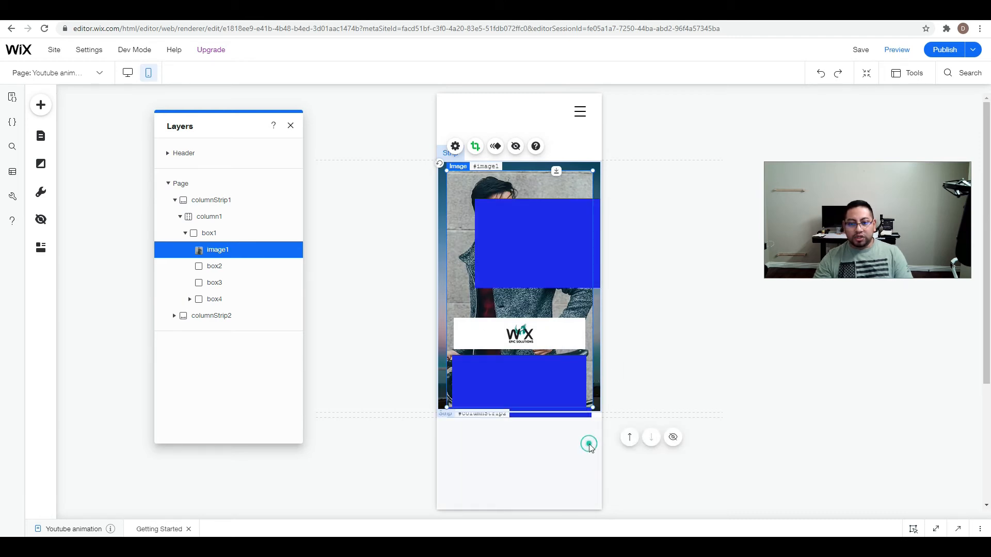
Push columnStrip2 down to clear space below the card, and select box1.
{"action": "left_click", "coordinate": [560, 418]}
{"action": "left_click_drag", "start_coordinate": [561, 420], "coordinate": [562, 461]}
{"action": "left_click", "coordinate": [596, 448]}
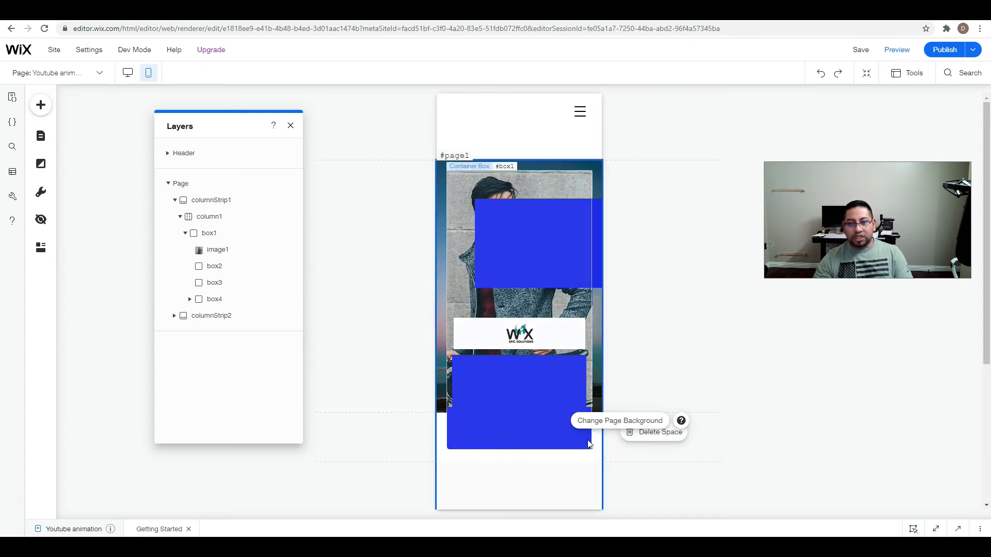
{"action": "left_click", "coordinate": [511, 434]}
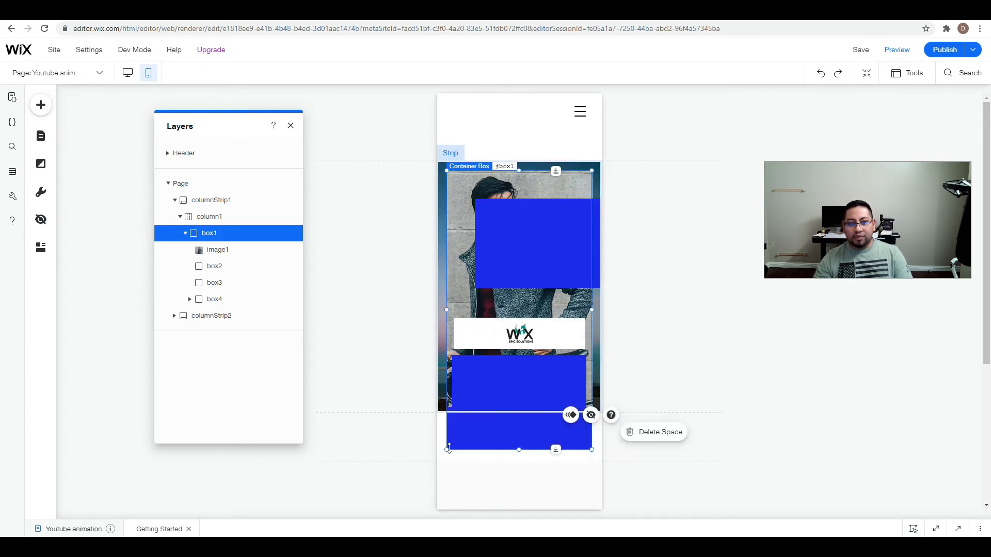
Move box2 to x 20, y 150 over the top of image1 and widen it to the image's width.
{"action": "left_click_drag", "start_coordinate": [528, 245], "coordinate": [500, 219]}
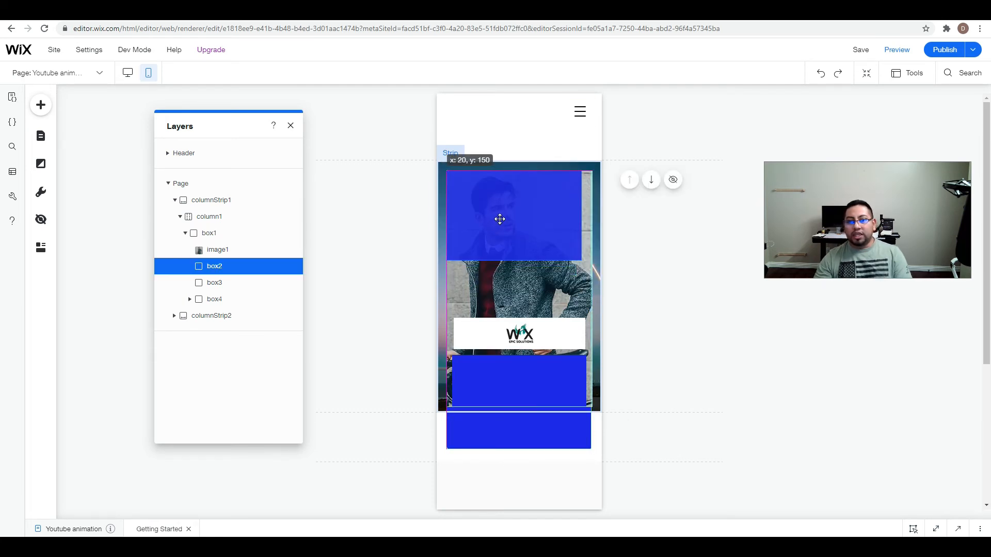
{"action": "left_click", "coordinate": [576, 278]}
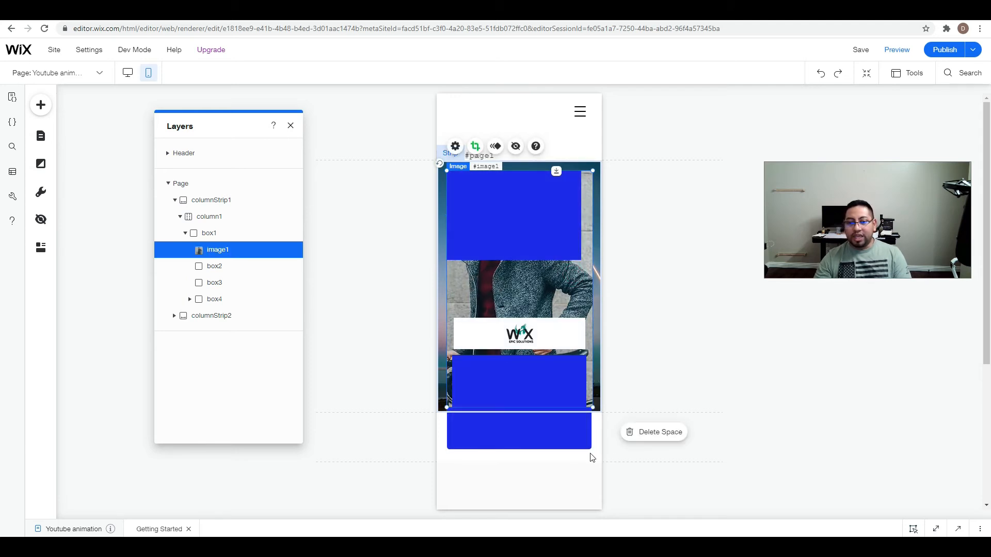
{"action": "left_click", "coordinate": [542, 230]}
{"action": "left_click_drag", "start_coordinate": [582, 215], "coordinate": [592, 215]}
Stack box4 and box3 directly below box2 and match both to the card's width.
{"action": "left_click_drag", "start_coordinate": [556, 332], "coordinate": [593, 279]}
{"action": "left_click_drag", "start_coordinate": [552, 357], "coordinate": [592, 338]}
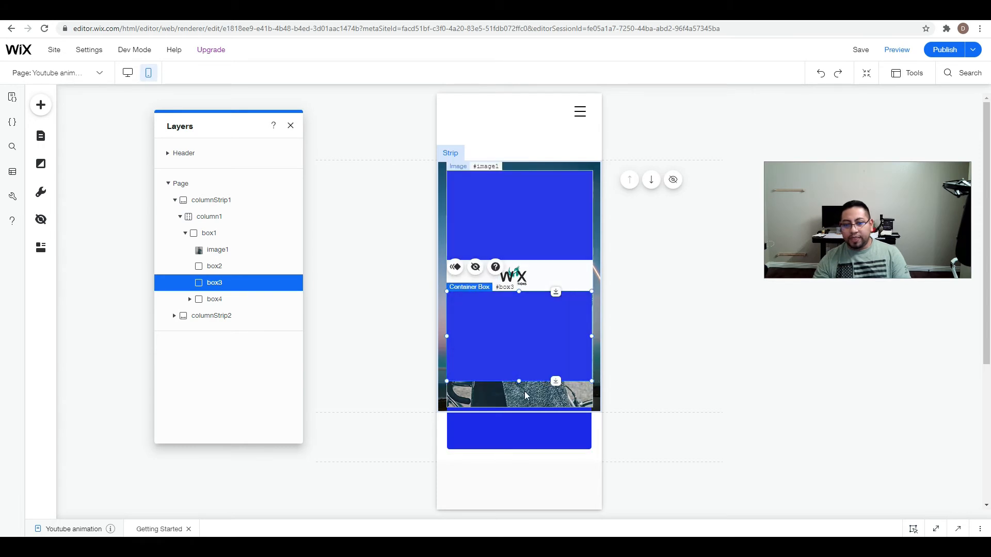
Shorten box1 to the lower edge of image1 and move box3 down to line up with that edge.
{"action": "left_click", "coordinate": [523, 440]}
{"action": "left_click_drag", "start_coordinate": [519, 450], "coordinate": [528, 401]}
{"action": "left_click", "coordinate": [527, 365]}
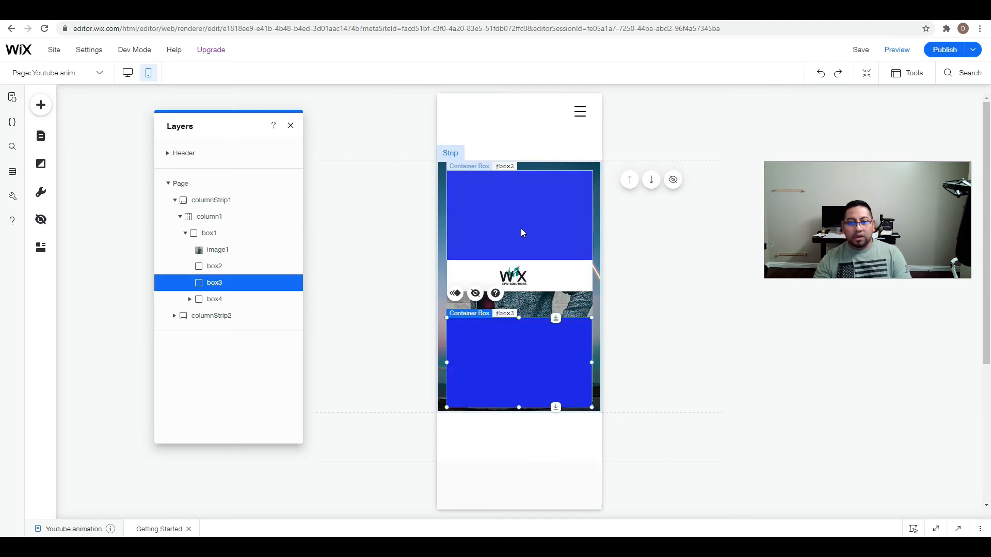
Place box4 at the middle of the card and extend box2 and box3 vertically until they meet it.
{"action": "left_click", "coordinate": [553, 289]}
{"action": "left_click_drag", "start_coordinate": [544, 272], "coordinate": [520, 278]}
{"action": "left_click", "coordinate": [544, 248]}
{"action": "left_click", "coordinate": [522, 327]}
{"action": "left_click_drag", "start_coordinate": [521, 318], "coordinate": [521, 308]}
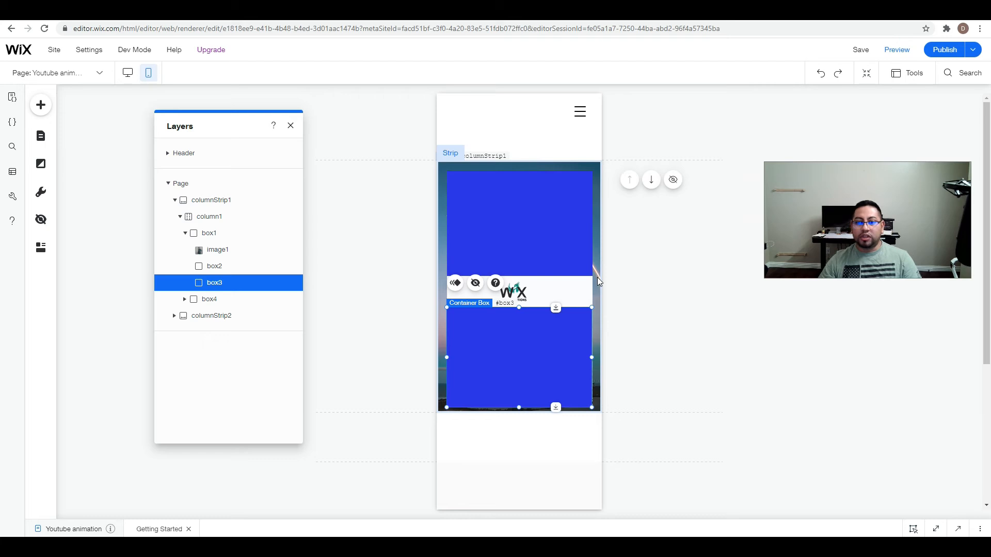
Widen box3 slightly so that its right edge lines up with box2 and covers the image.
{"action": "left_click", "coordinate": [645, 252]}
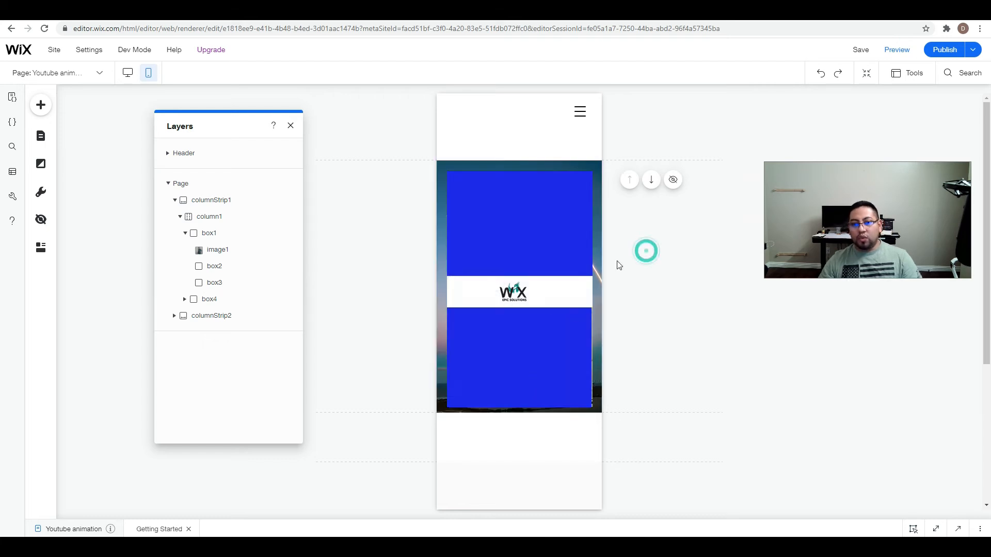
{"action": "left_click", "coordinate": [587, 338]}
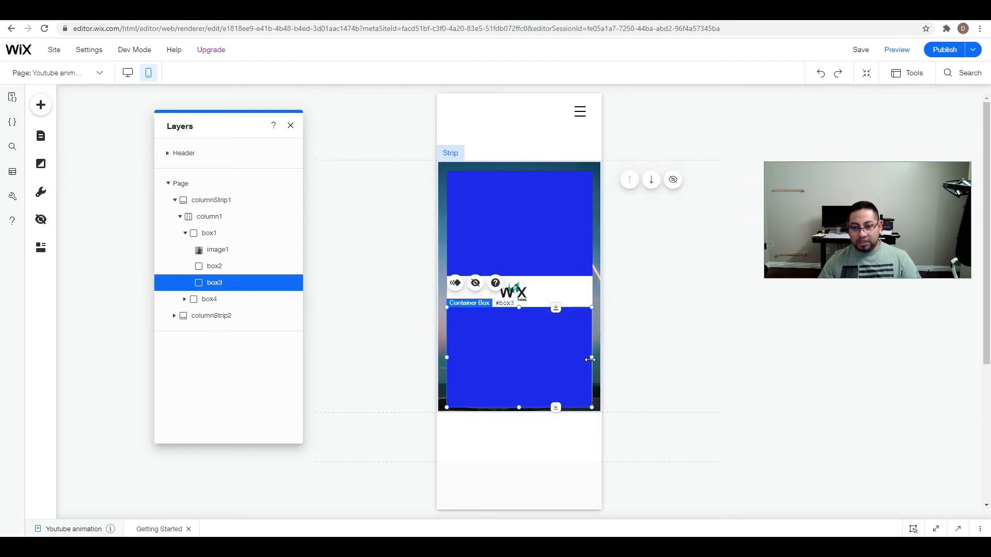
{"action": "left_click_drag", "start_coordinate": [591, 357], "coordinate": [592, 356]}
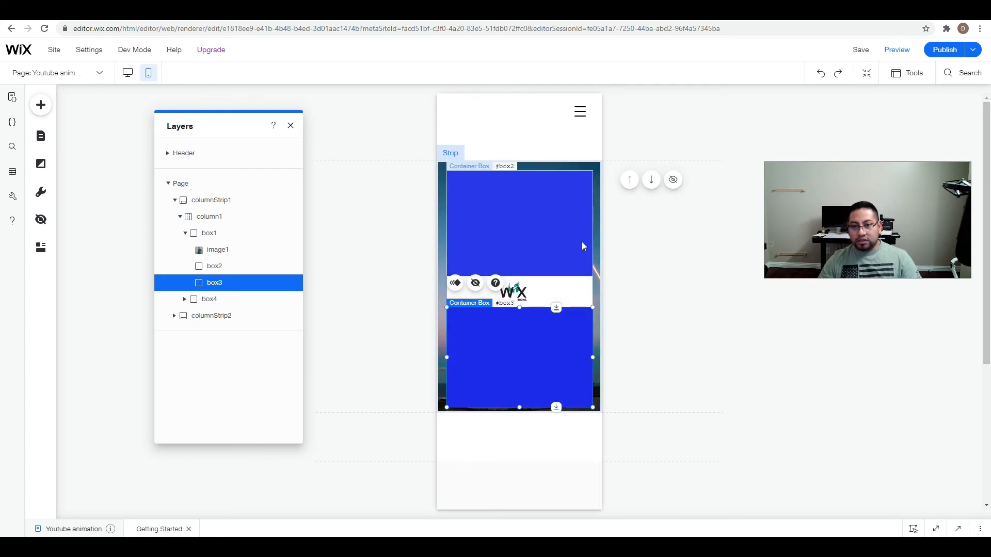
{"action": "left_click", "coordinate": [665, 251]}
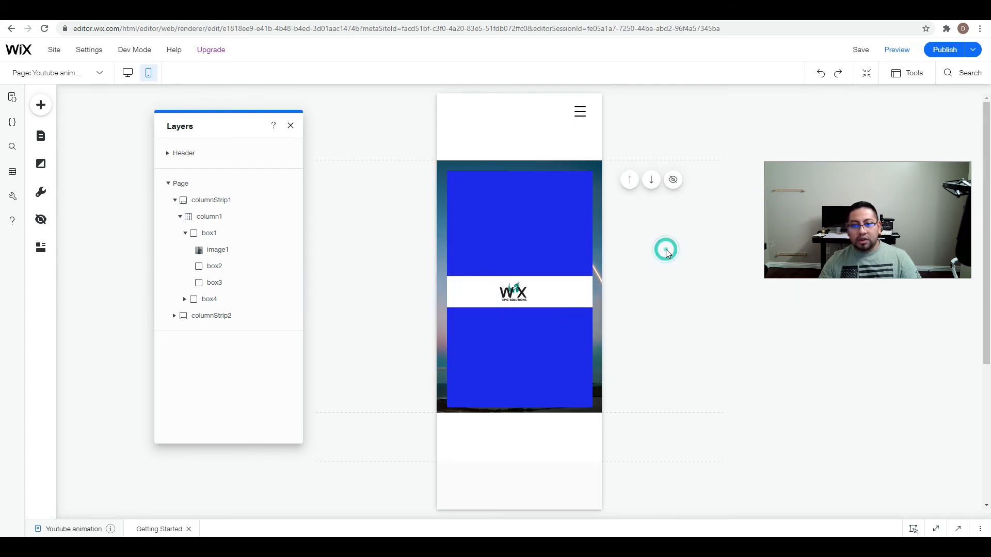
Center the logo image2 inside box4, then preview the mobile page and return to the editor.
{"action": "left_click", "coordinate": [510, 292]}
{"action": "left_click_drag", "start_coordinate": [514, 291], "coordinate": [521, 290]}
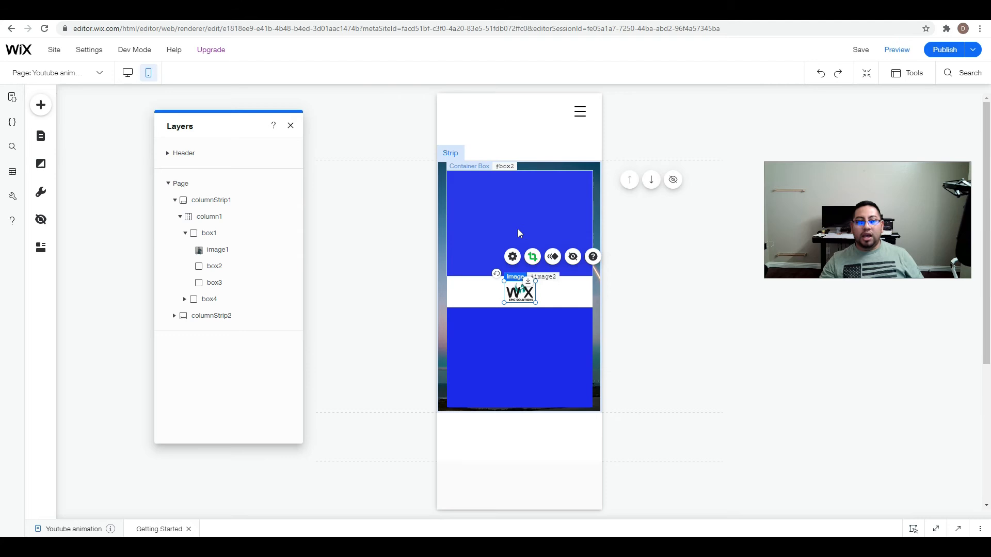
{"action": "left_click", "coordinate": [897, 52]}
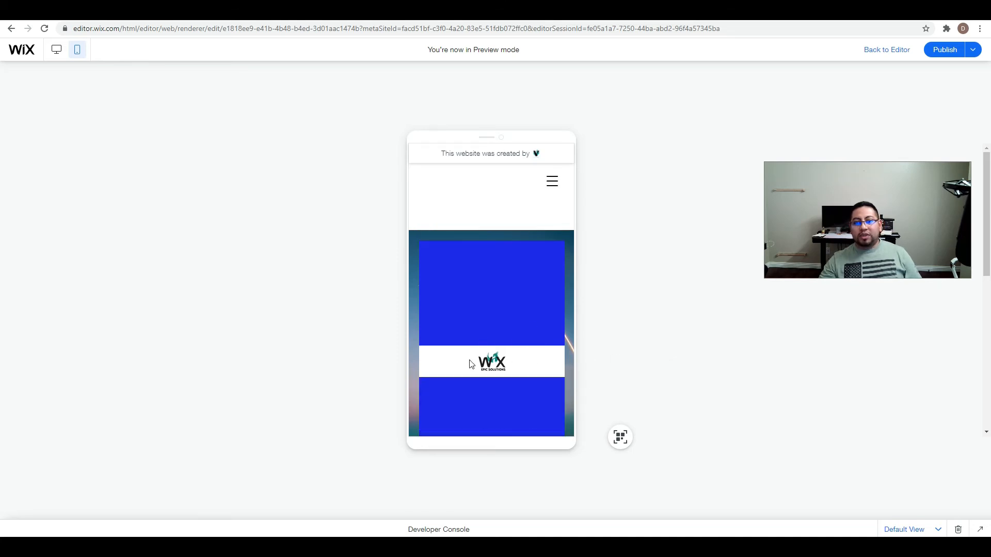
{"action": "left_click", "coordinate": [900, 51]}
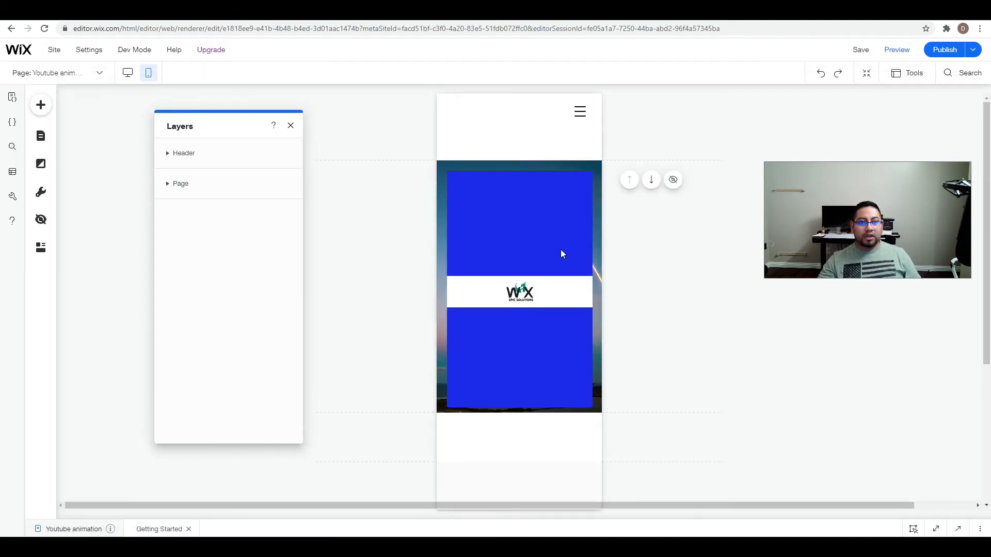
Narrow box4 until it fits inside box1 and nests under it in the layers, and stretch it back to the card's full width.
{"action": "left_click", "coordinate": [167, 184]}
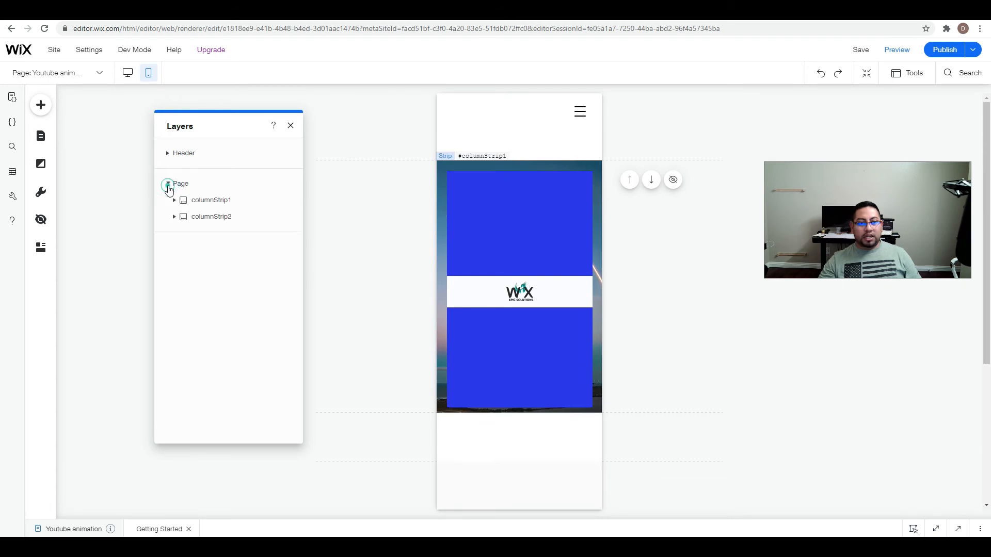
{"action": "left_click", "coordinate": [174, 202]}
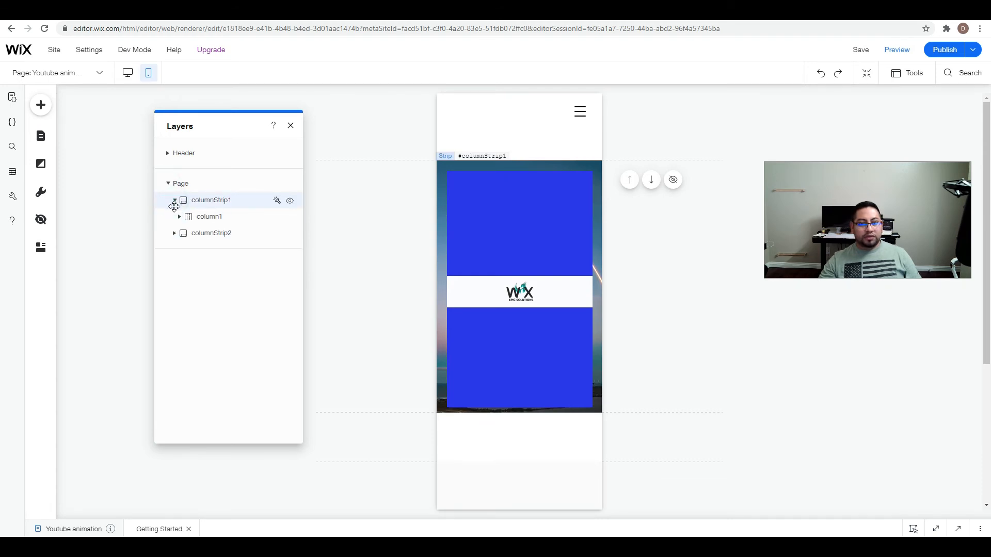
{"action": "left_click", "coordinate": [181, 217]}
{"action": "left_click", "coordinate": [185, 234]}
{"action": "left_click", "coordinate": [209, 299]}
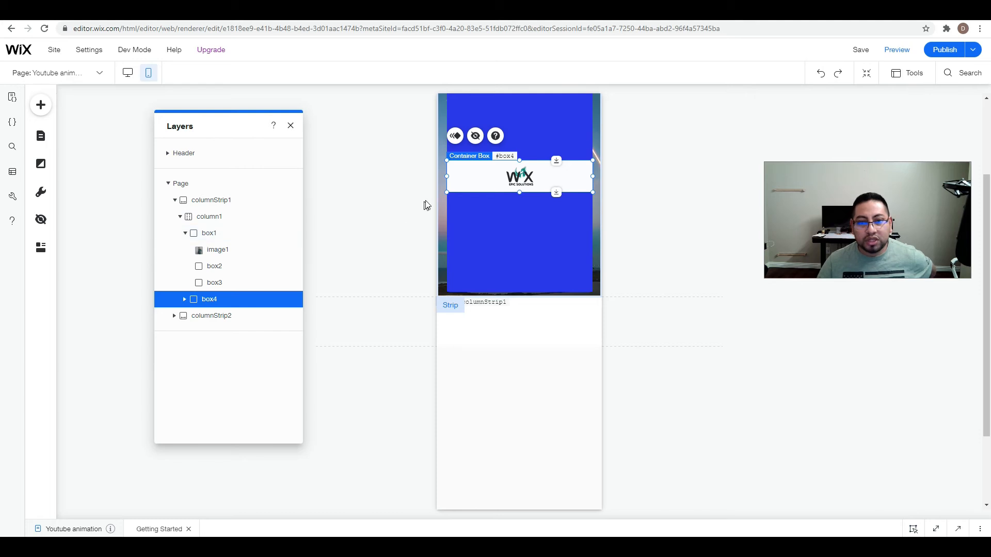
{"action": "left_click_drag", "start_coordinate": [447, 177], "coordinate": [452, 177]}
{"action": "left_click_drag", "start_coordinate": [592, 176], "coordinate": [573, 177]}
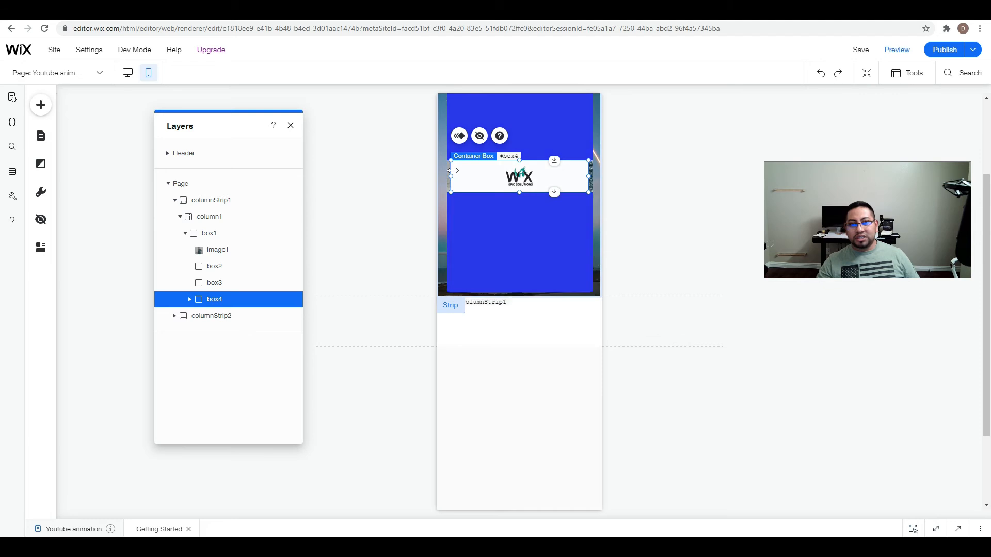
{"action": "left_click_drag", "start_coordinate": [451, 178], "coordinate": [446, 178]}
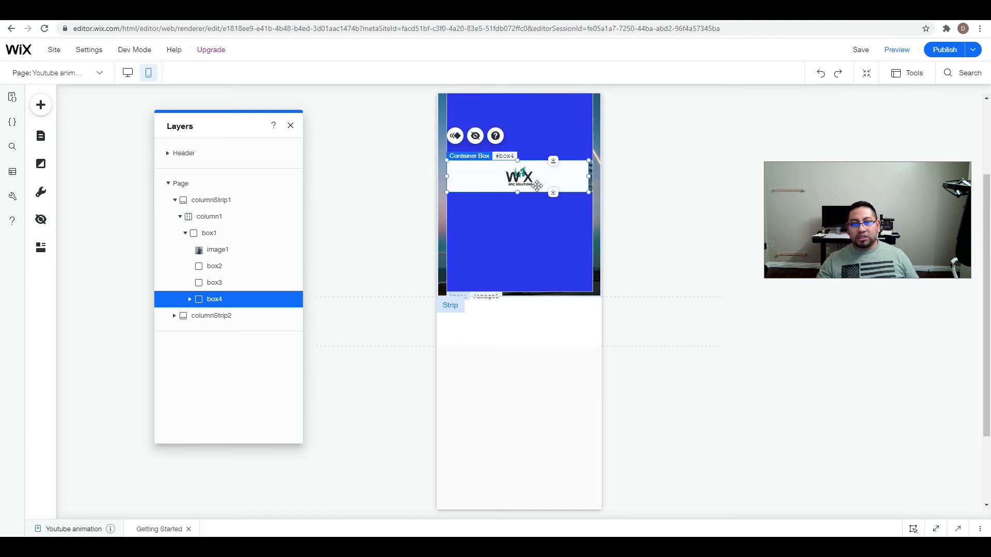
{"action": "left_click_drag", "start_coordinate": [587, 176], "coordinate": [593, 176]}
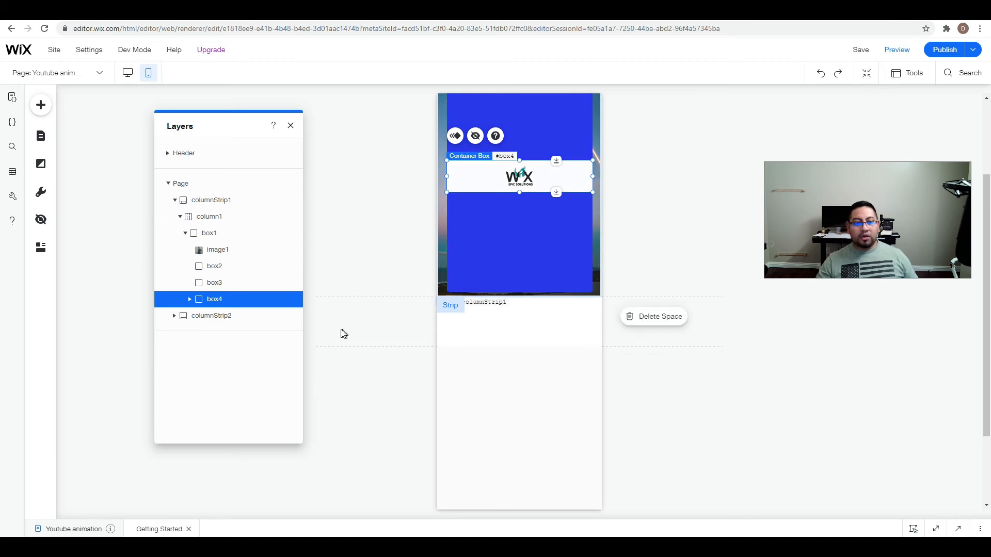
Check that the logo image2 is nested inside box4, and preview the card animation on the mobile page.
{"action": "left_click", "coordinate": [523, 177]}
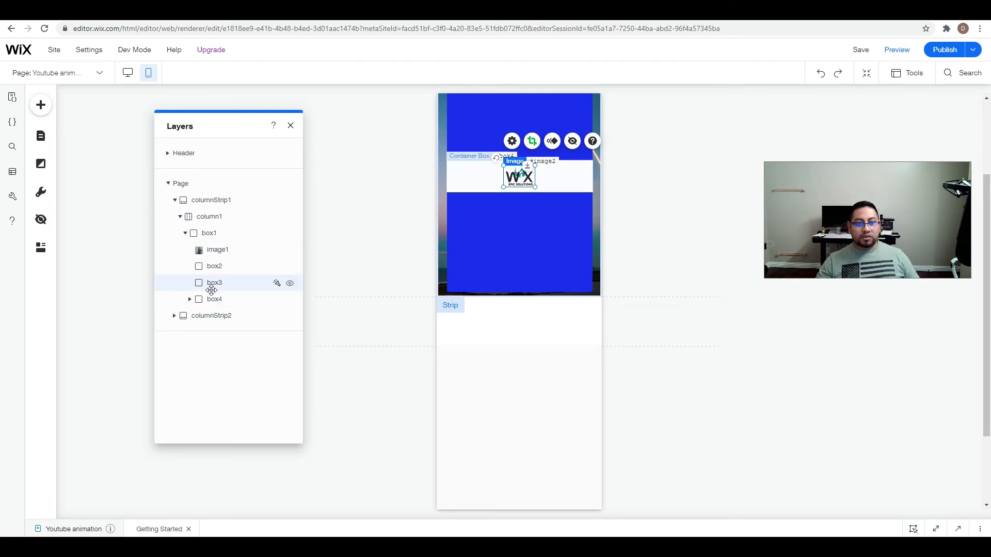
{"action": "left_click", "coordinate": [190, 299]}
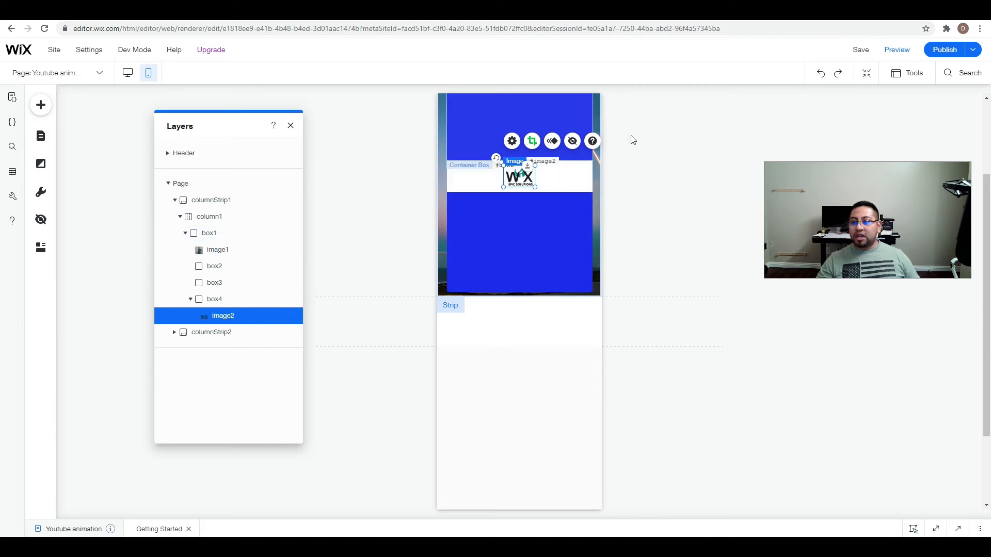
{"action": "left_click", "coordinate": [893, 49]}
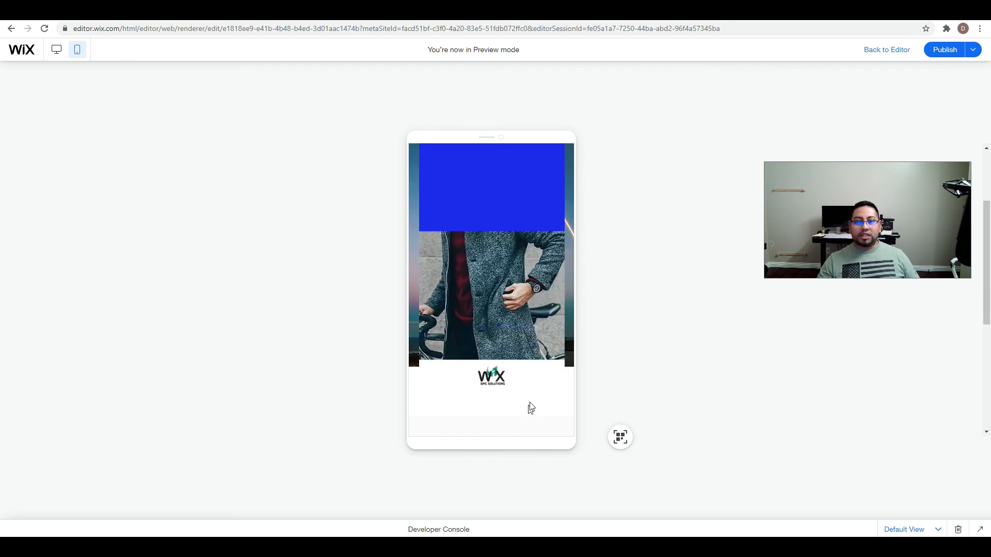
{"action": "left_click", "coordinate": [888, 50]}
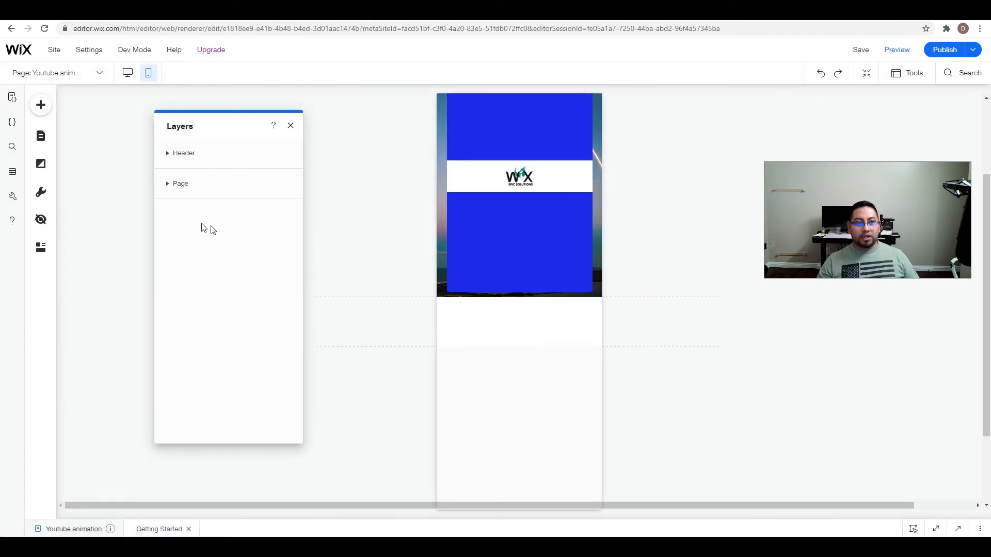
Move box3 directly below box4 in box1's layer order and preview the mobile card animation.
{"action": "left_click", "coordinate": [164, 184]}
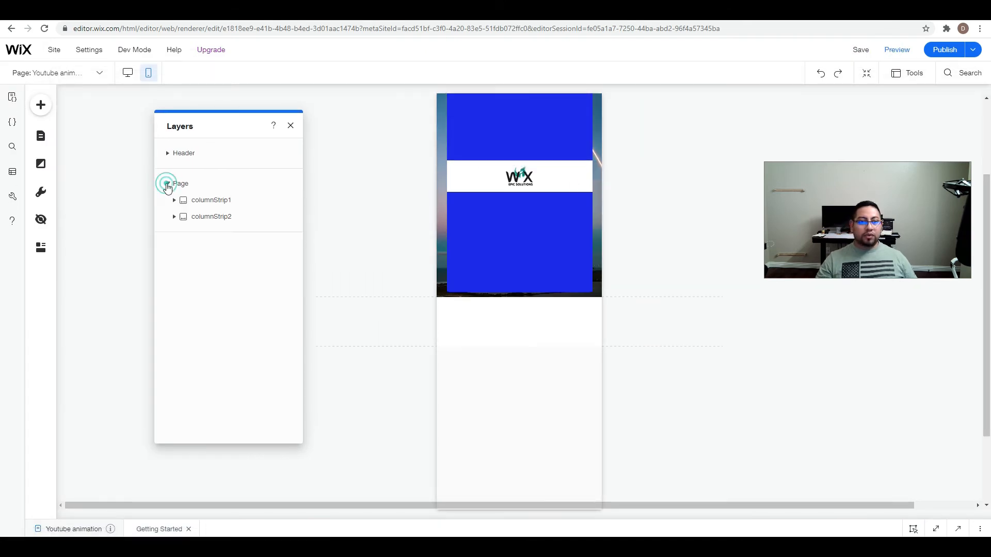
{"action": "left_click", "coordinate": [174, 204]}
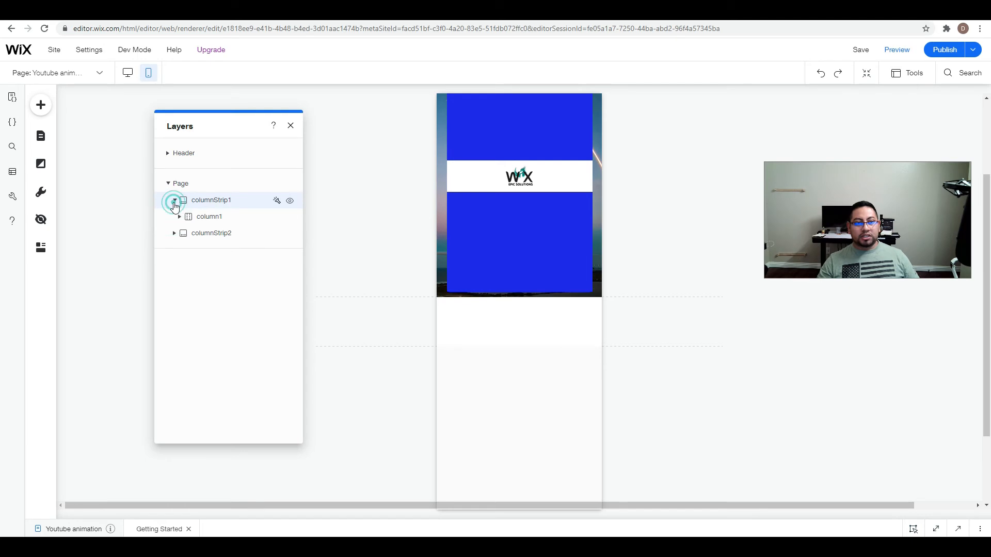
{"action": "left_click", "coordinate": [176, 217]}
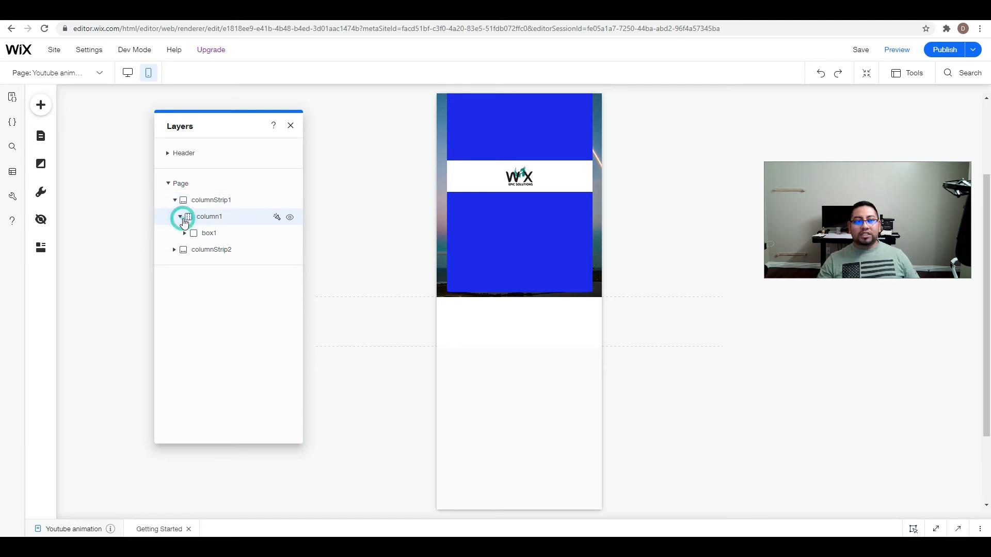
{"action": "left_click", "coordinate": [184, 234]}
{"action": "left_click", "coordinate": [494, 258]}
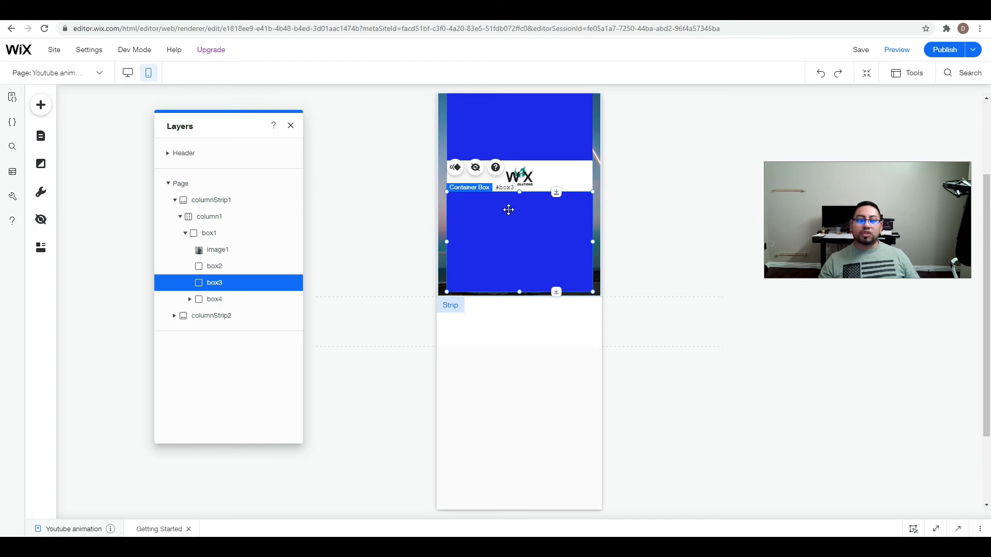
{"action": "left_click", "coordinate": [573, 175]}
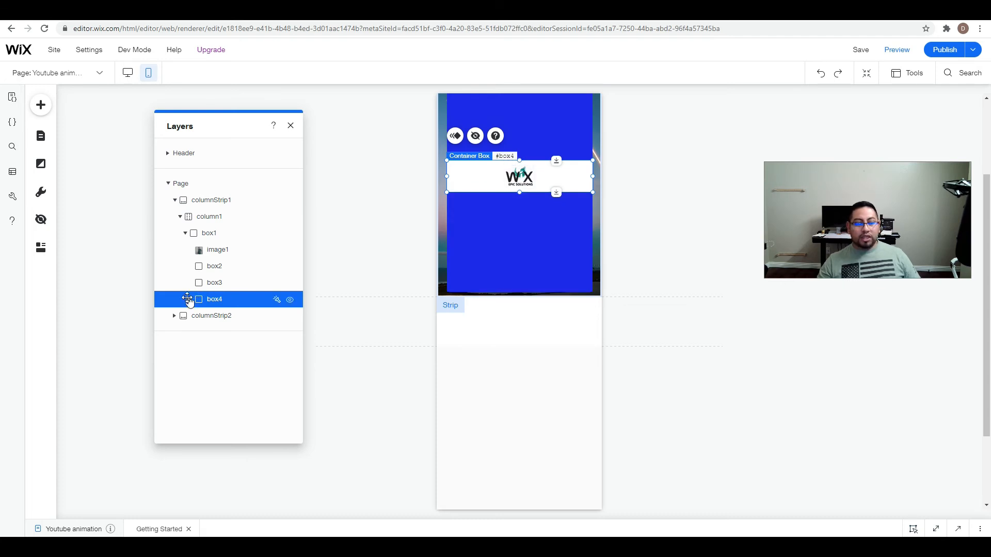
{"action": "left_click", "coordinate": [483, 237]}
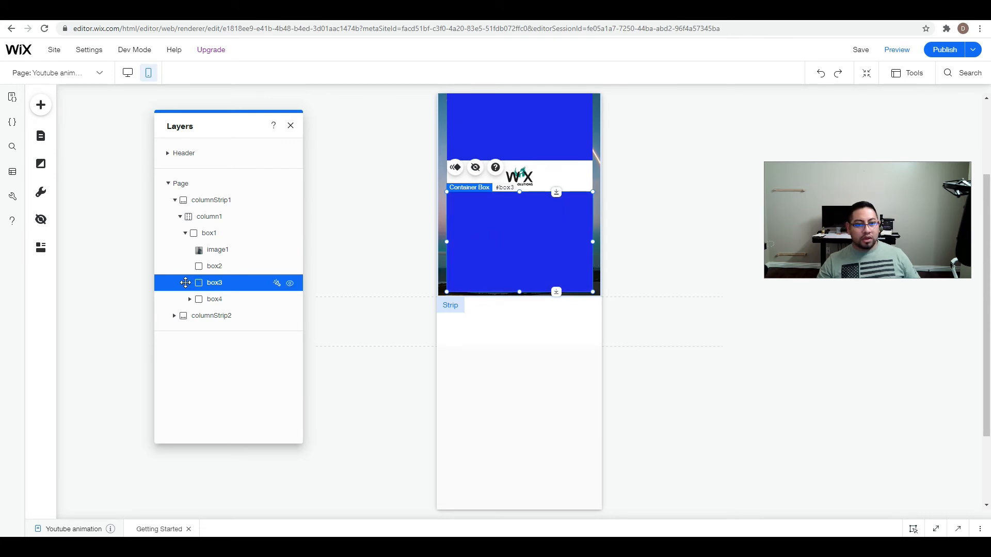
{"action": "left_click_drag", "start_coordinate": [180, 284], "coordinate": [186, 304]}
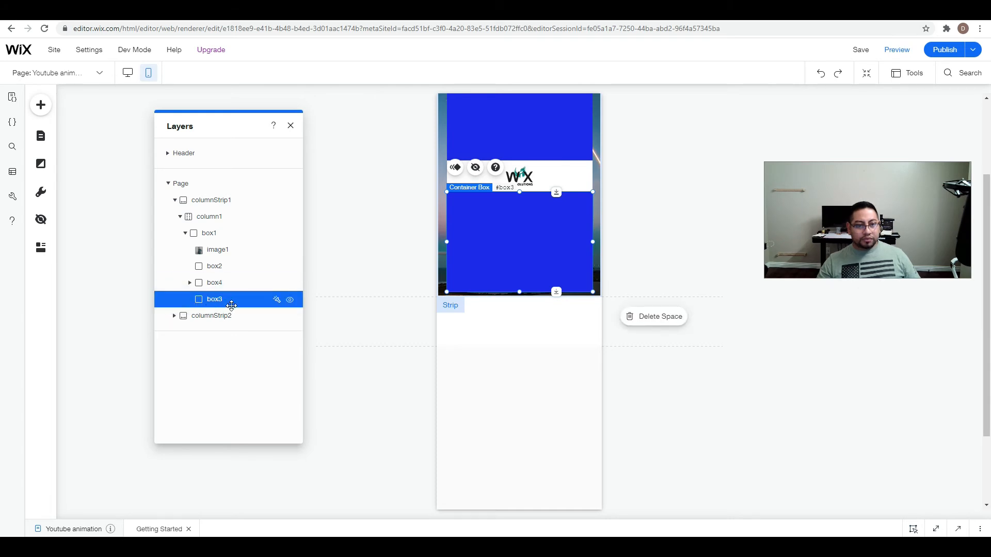
{"action": "left_click", "coordinate": [902, 50]}
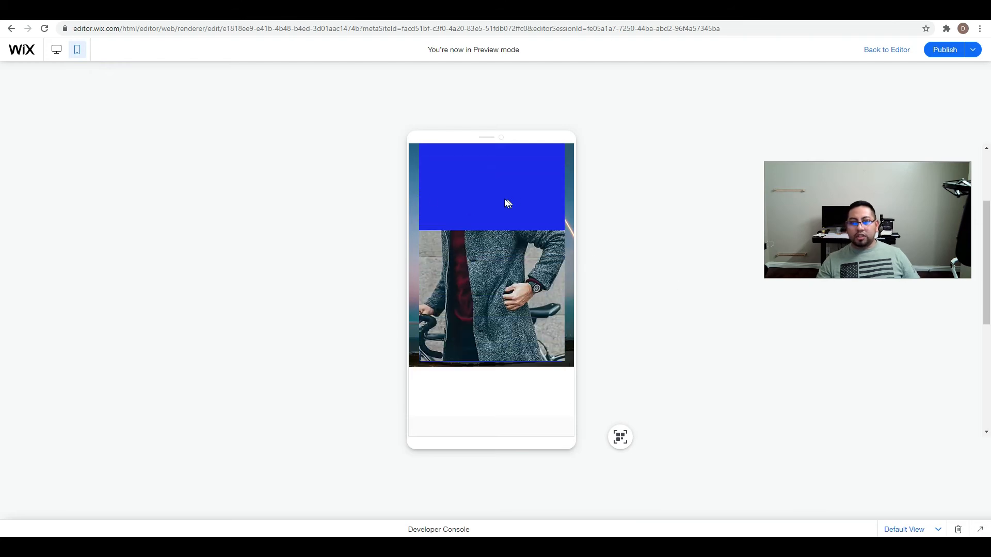
{"action": "left_click", "coordinate": [886, 50]}
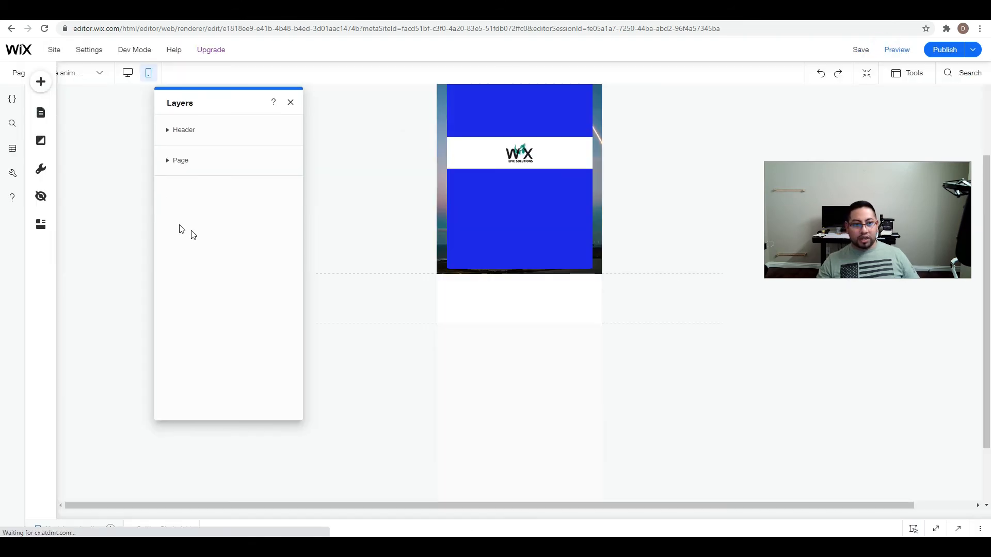
Move box2 between box4 and box3 in box1's layer order and preview the mobile card animation.
{"action": "left_click", "coordinate": [168, 154]}
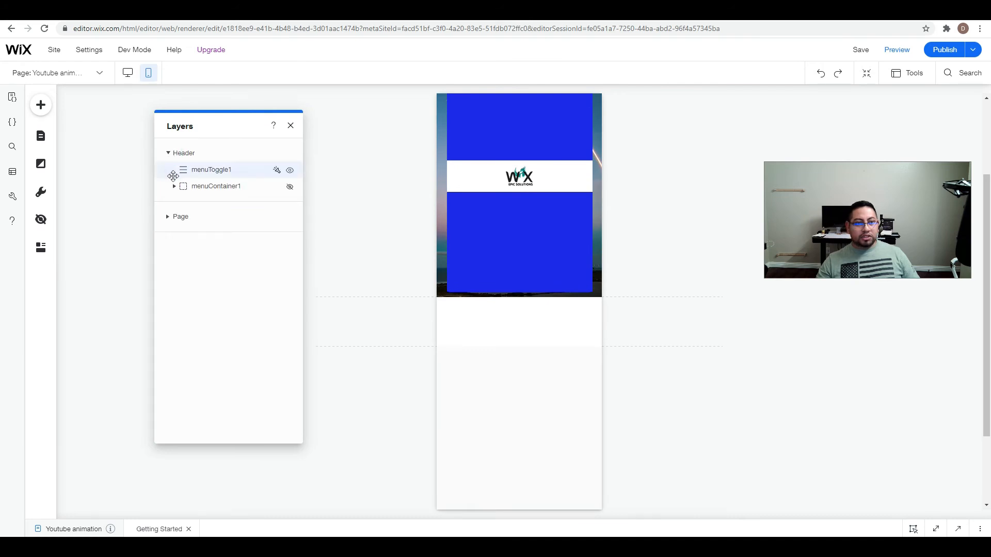
{"action": "left_click", "coordinate": [168, 153]}
{"action": "left_click", "coordinate": [170, 185]}
{"action": "left_click", "coordinate": [175, 199]}
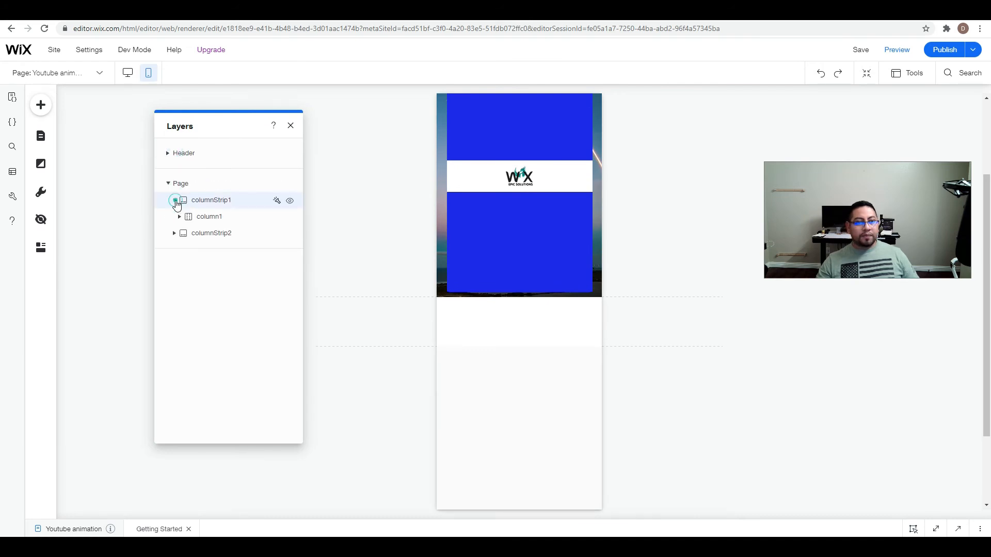
{"action": "left_click", "coordinate": [180, 216]}
{"action": "left_click", "coordinate": [185, 233]}
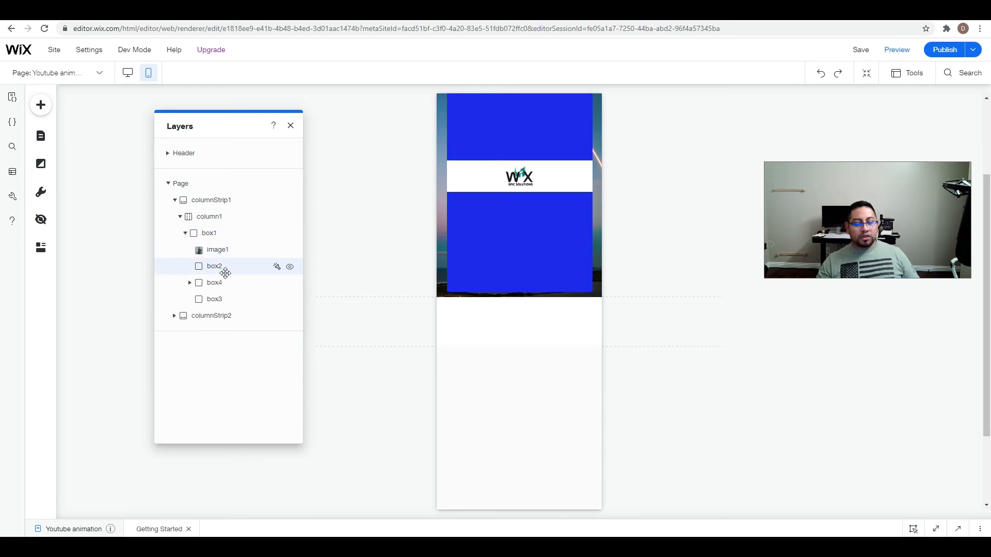
{"action": "left_click", "coordinate": [537, 113]}
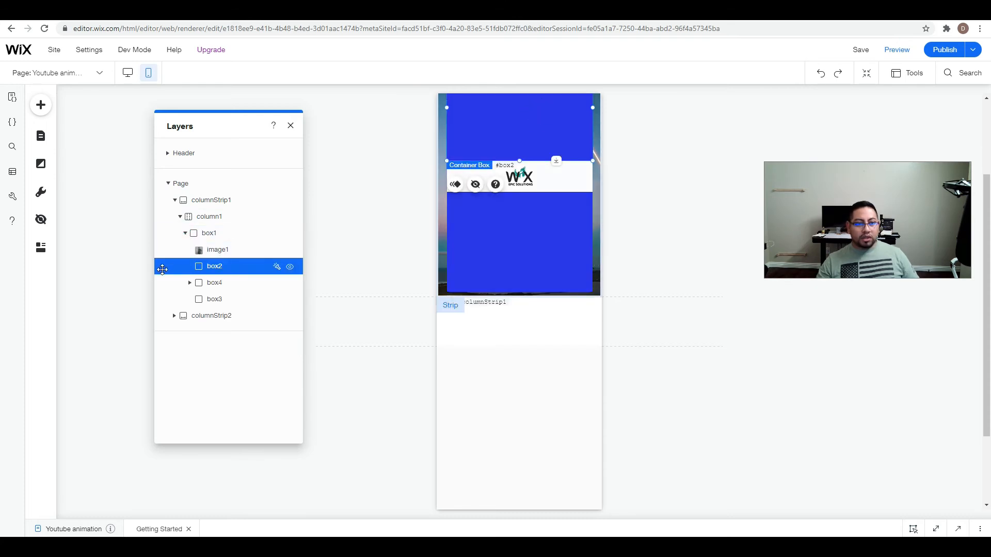
{"action": "left_click_drag", "start_coordinate": [201, 267], "coordinate": [201, 282]}
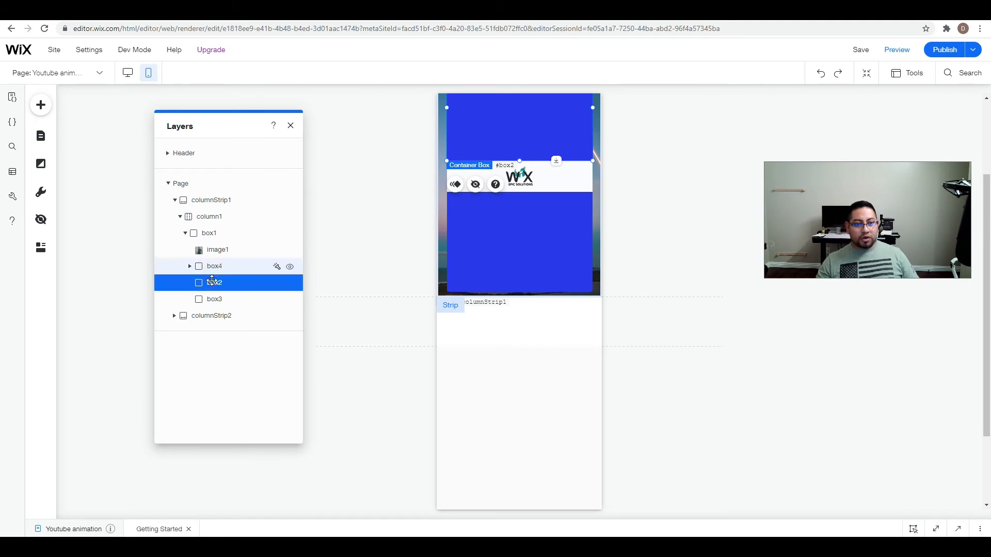
{"action": "left_click", "coordinate": [898, 49]}
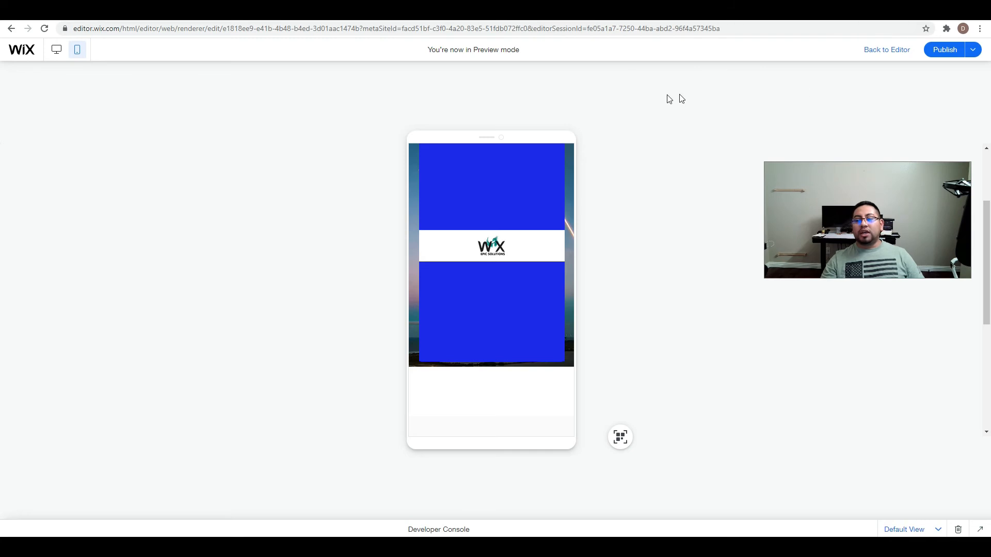
{"action": "left_click", "coordinate": [890, 54]}
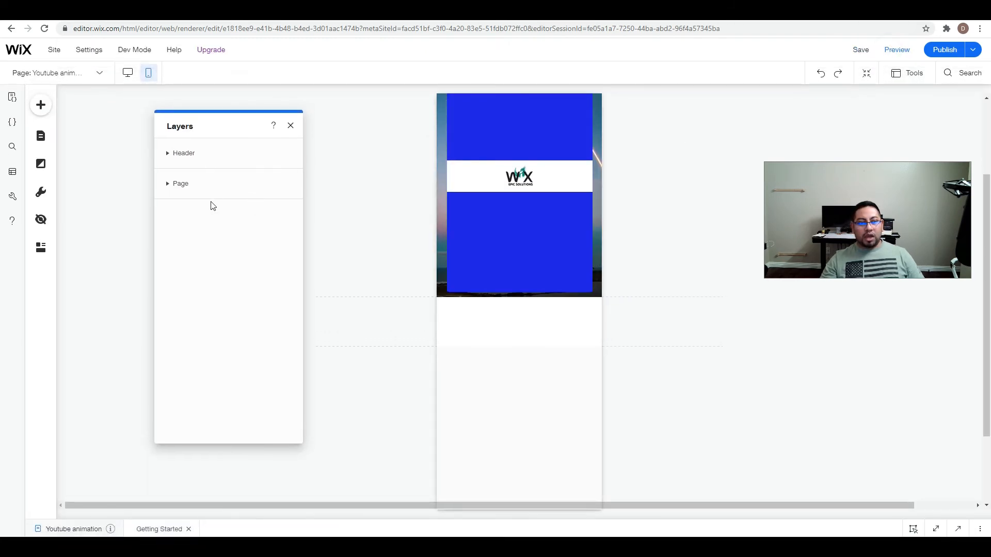
Review the mobile layer order inside box1 by expanding box4 and selecting box4, box2 and box3 in turn on the card.
{"action": "left_click_drag", "start_coordinate": [217, 126], "coordinate": [314, 120]}
{"action": "left_click", "coordinate": [263, 178]}
{"action": "left_click", "coordinate": [270, 193]}
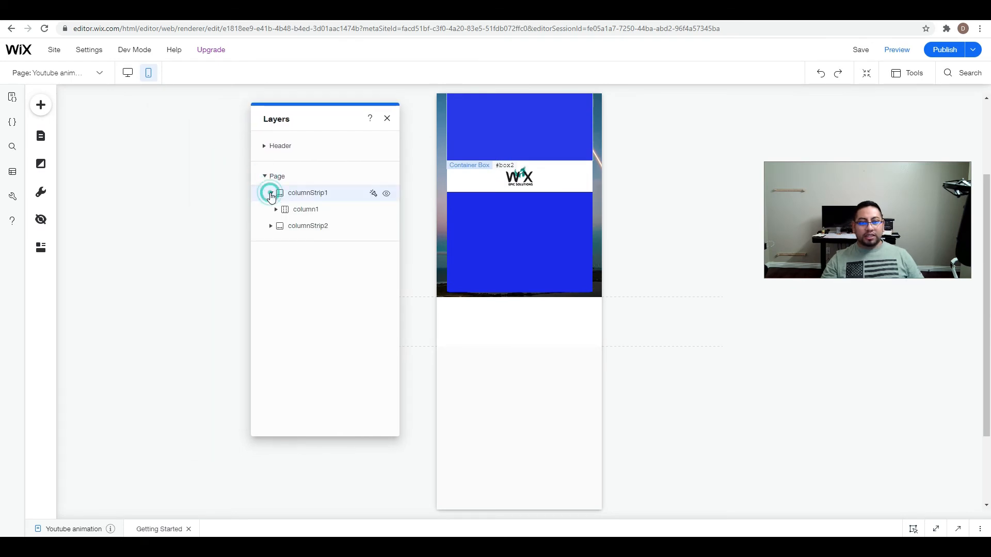
{"action": "left_click", "coordinate": [277, 210]}
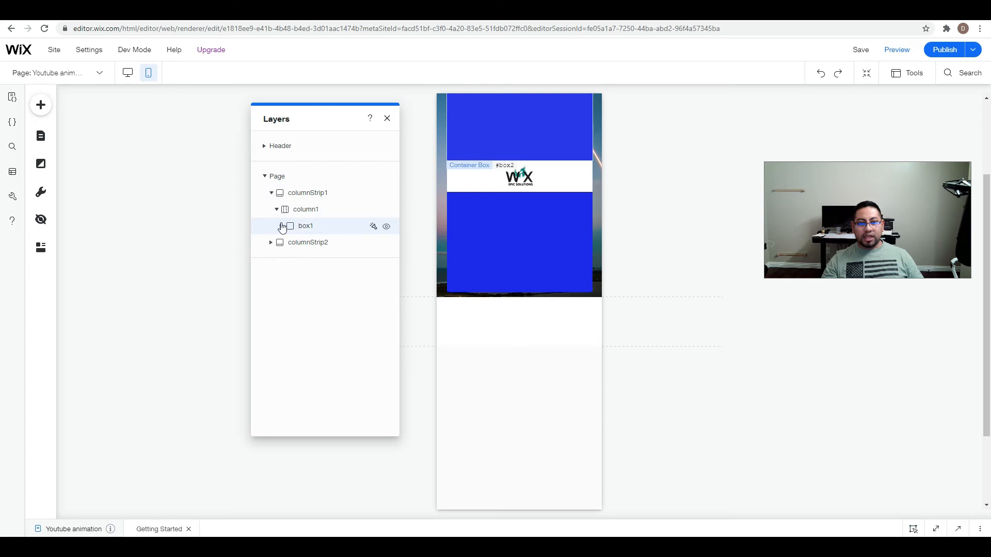
{"action": "left_click", "coordinate": [282, 226]}
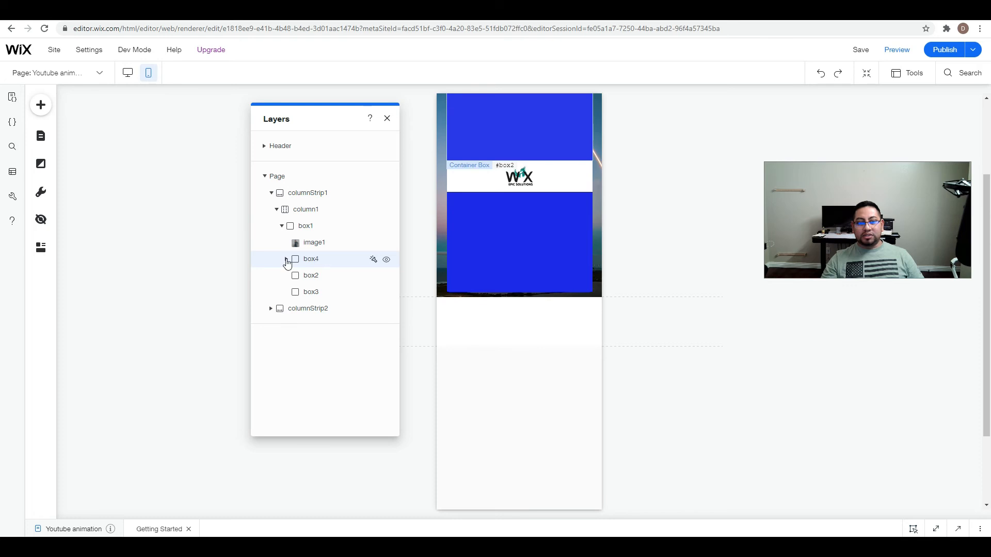
{"action": "left_click", "coordinate": [287, 259]}
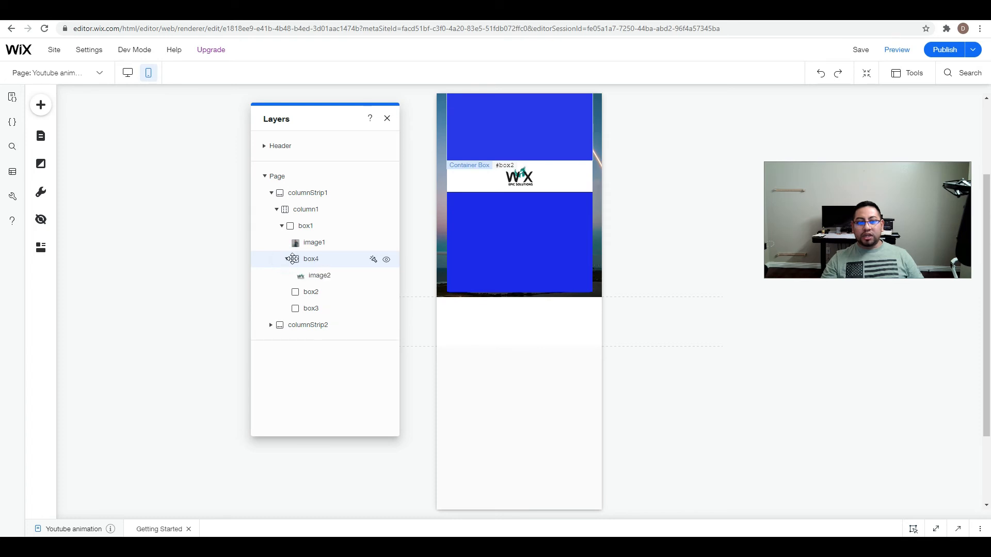
{"action": "left_click", "coordinate": [480, 176]}
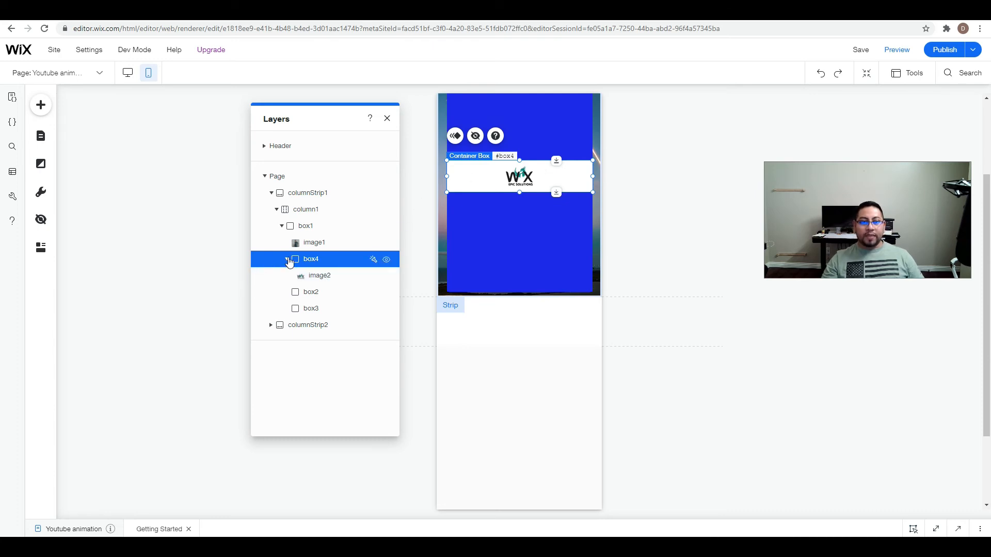
{"action": "left_click", "coordinate": [287, 259]}
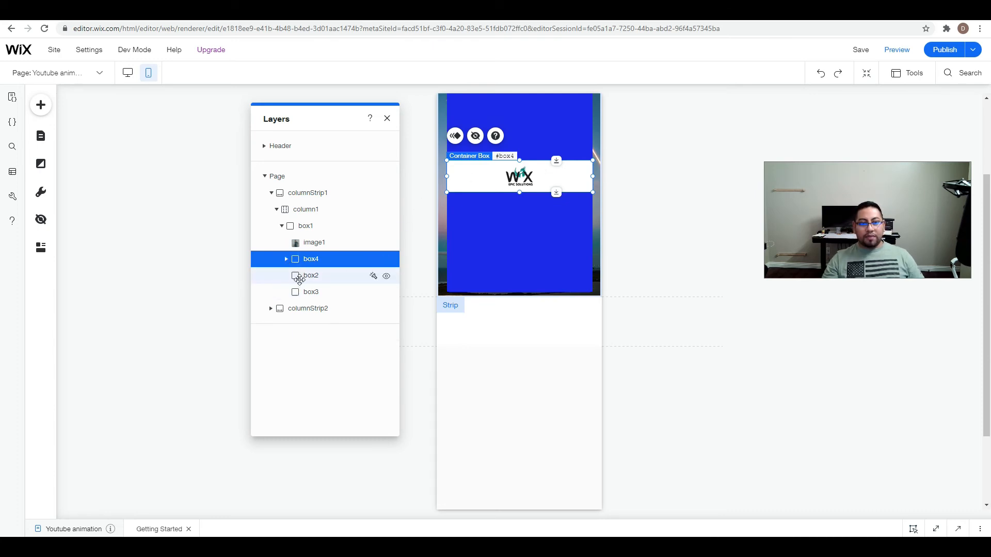
{"action": "left_click", "coordinate": [312, 277]}
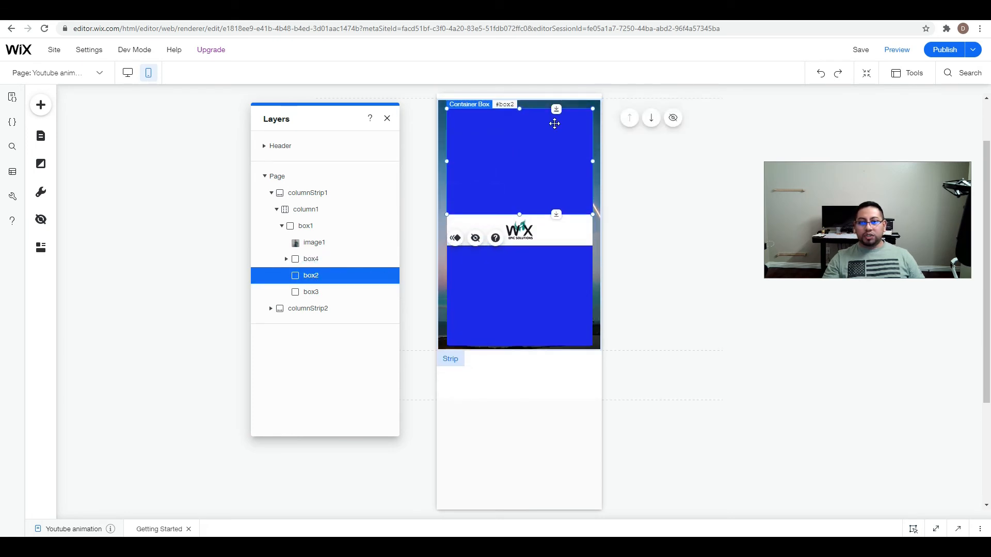
{"action": "left_click", "coordinate": [310, 292]}
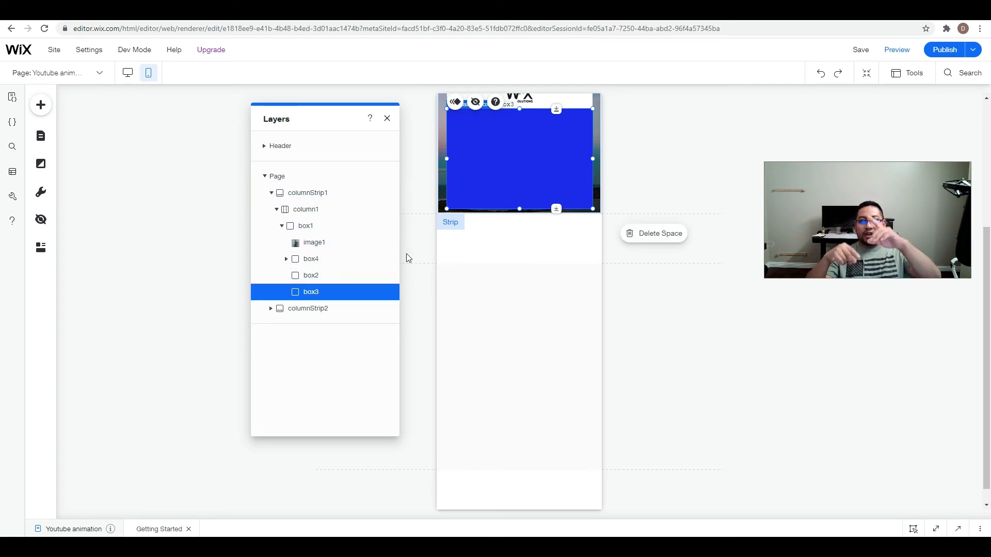
{"action": "scroll", "coordinate": [548, 287], "scroll_direction": "up", "scroll_amount": 2}
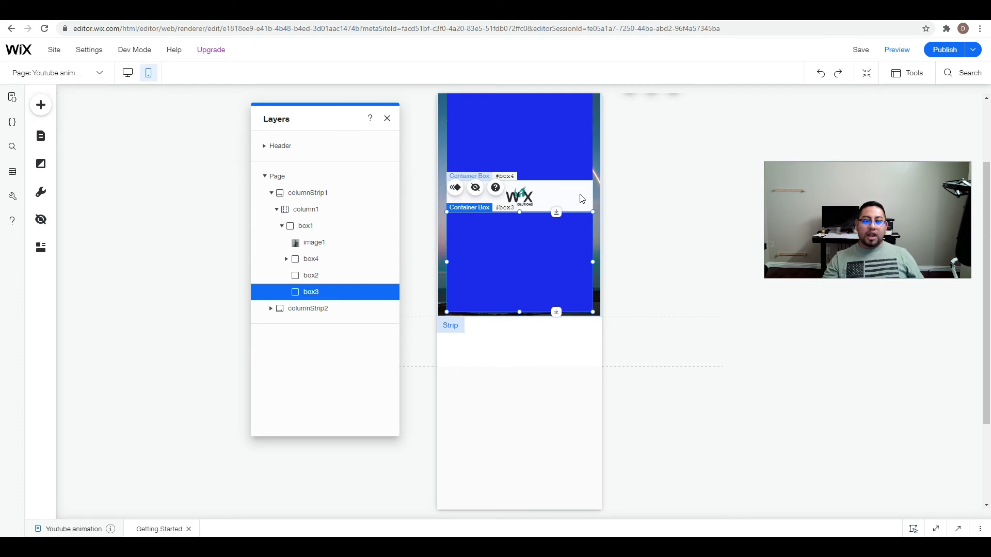
Switch to editing the desktop version with the layer list closed, and preview the card page.
{"action": "scroll", "coordinate": [579, 222], "scroll_direction": "up", "scroll_amount": 2}
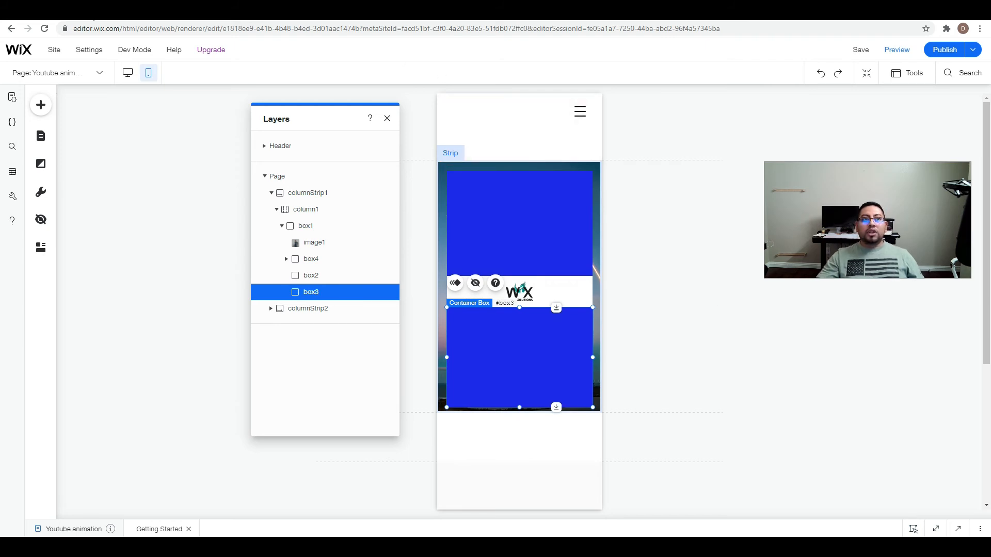
{"action": "left_click", "coordinate": [129, 72]}
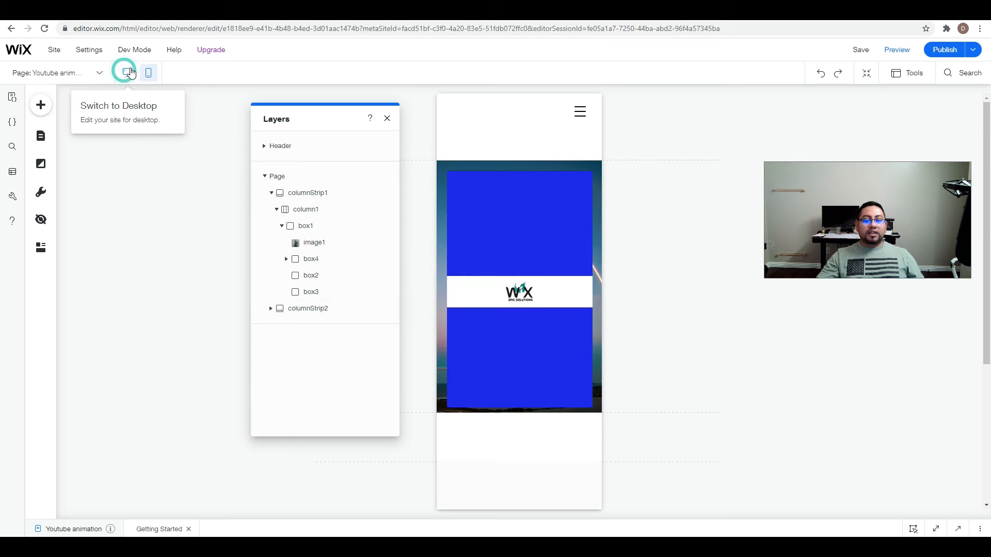
{"action": "left_click", "coordinate": [387, 118]}
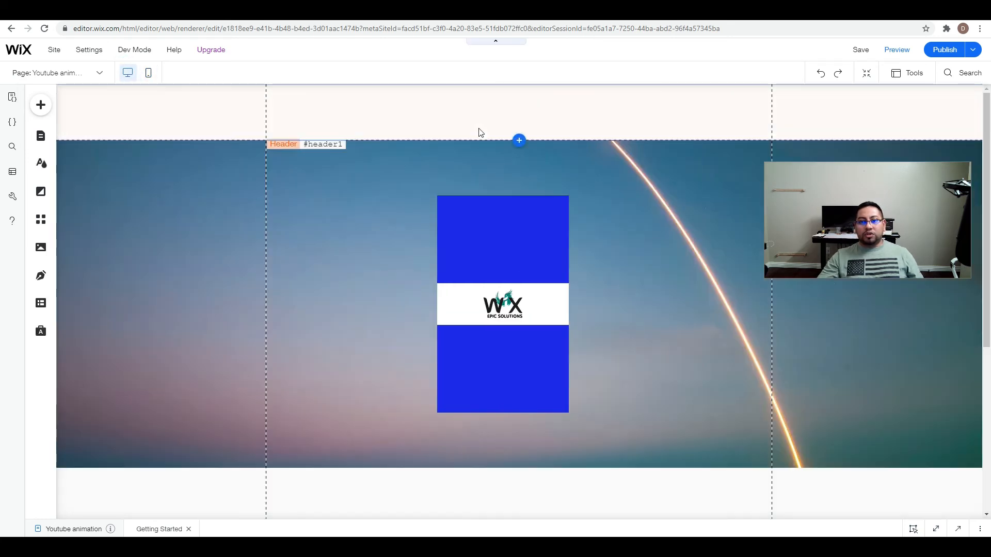
{"action": "left_click", "coordinate": [908, 49]}
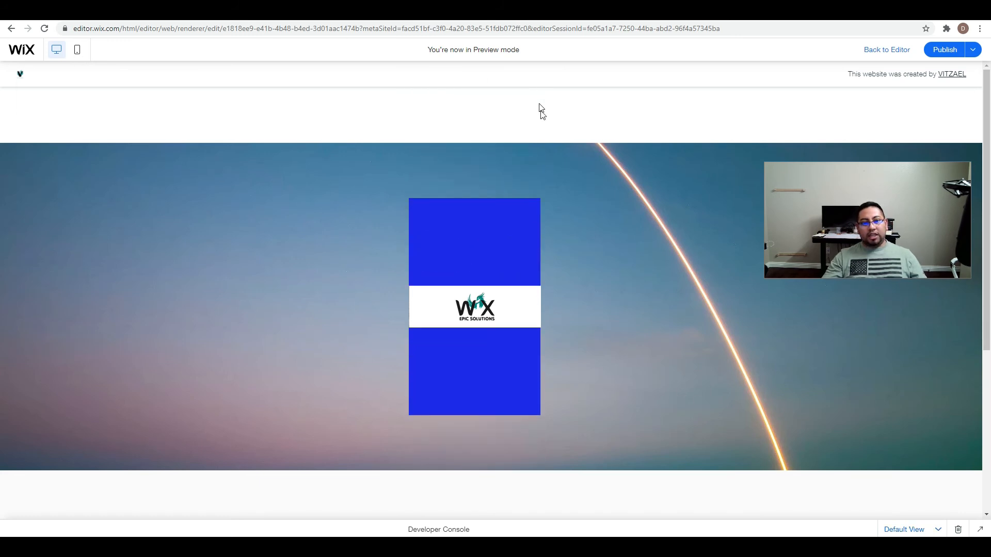
{"action": "left_click", "coordinate": [907, 52]}
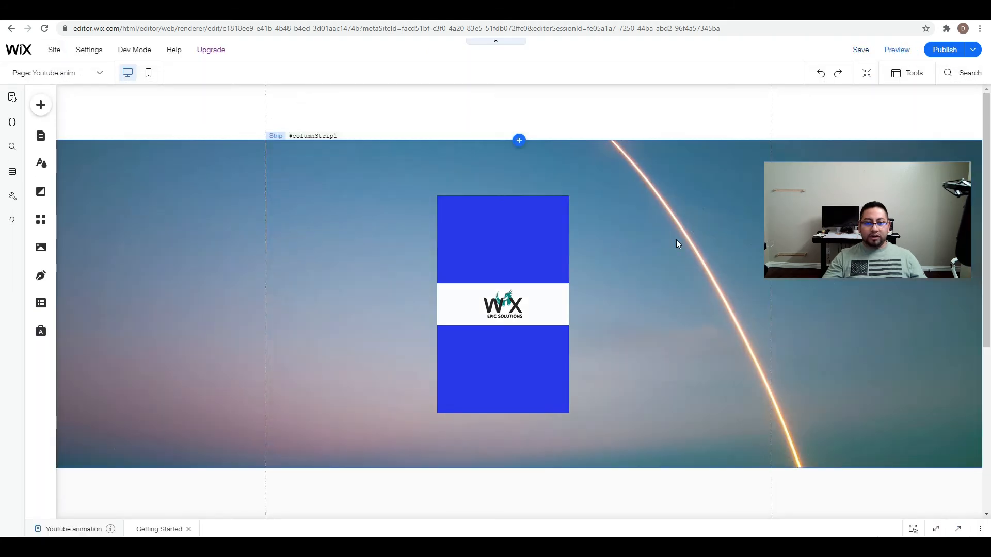
Select all pieces of the card, duplicate them, and move the copy to the right of the original.
{"action": "scroll", "coordinate": [678, 244], "scroll_direction": "down", "scroll_amount": 2}
{"action": "scroll", "coordinate": [518, 228], "scroll_direction": "up", "scroll_amount": 2}
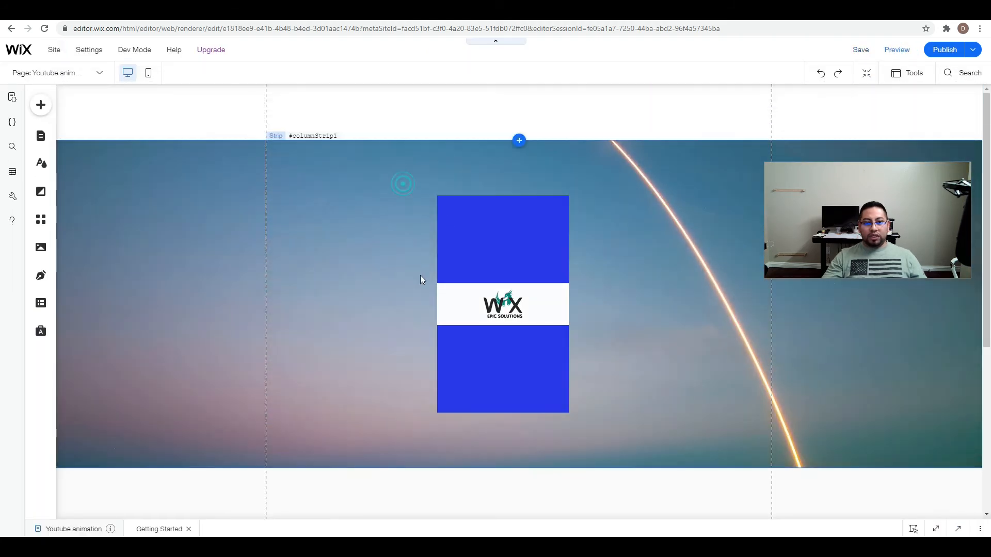
{"action": "left_click", "coordinate": [580, 388]}
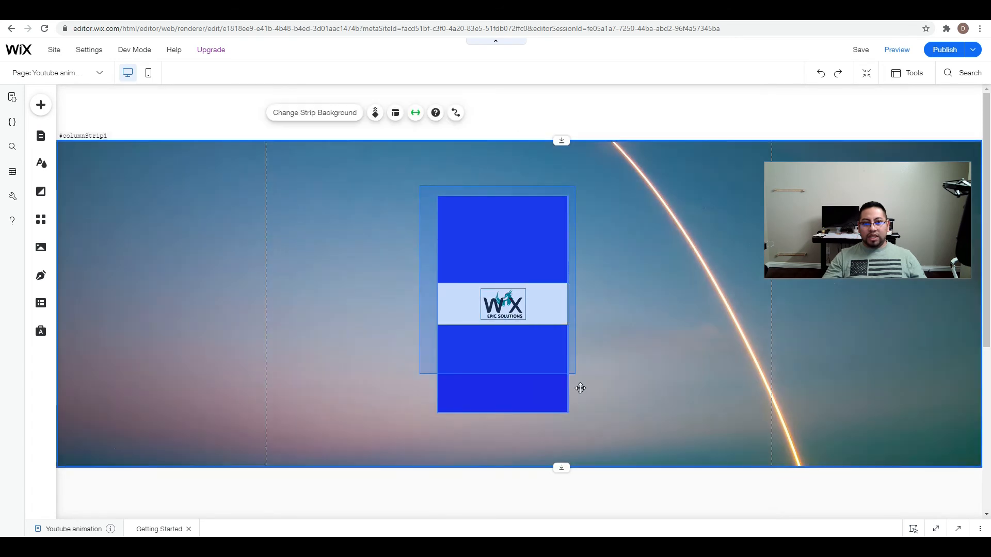
{"action": "right_click", "coordinate": [495, 212]}
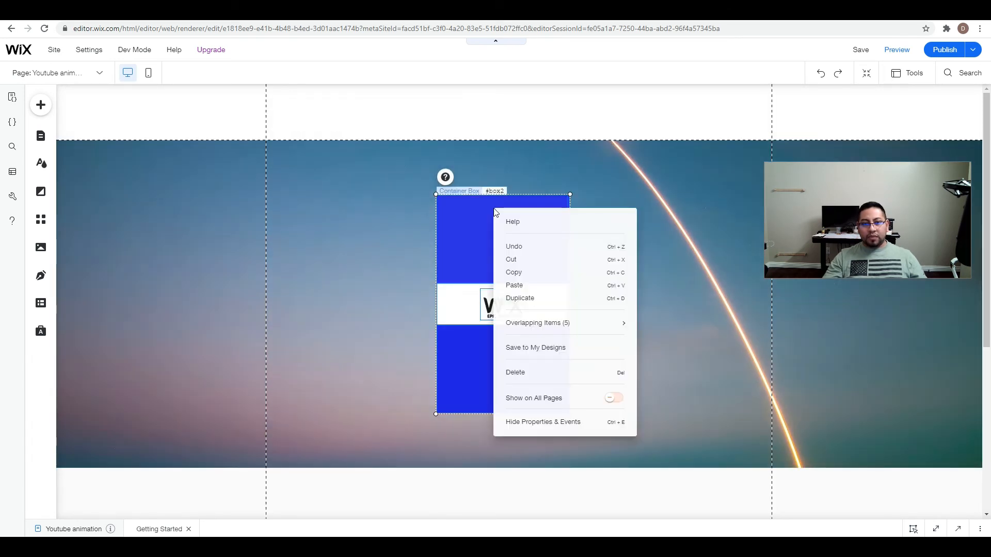
{"action": "left_click", "coordinate": [587, 298]}
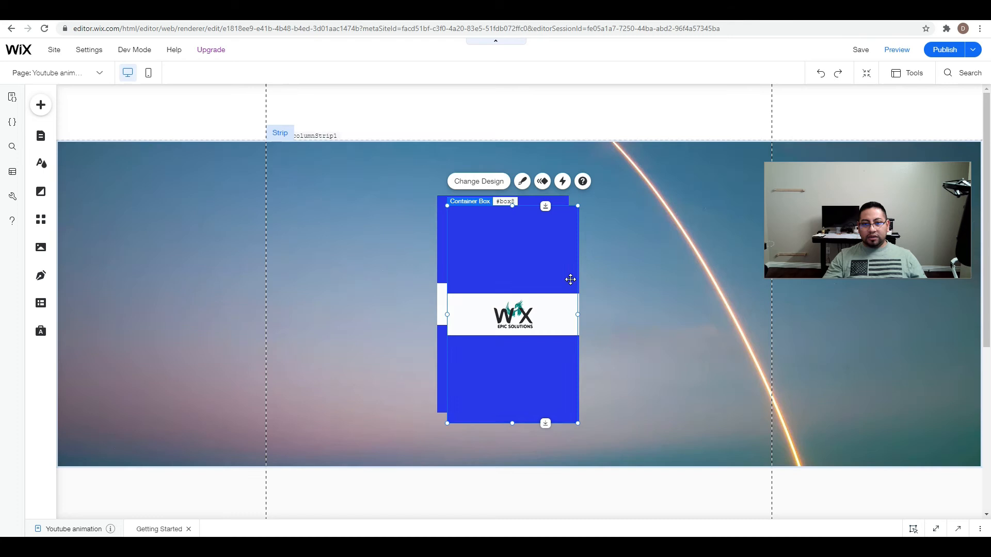
{"action": "left_click_drag", "start_coordinate": [566, 274], "coordinate": [743, 257]}
{"action": "left_click_drag", "start_coordinate": [535, 252], "coordinate": [688, 259]}
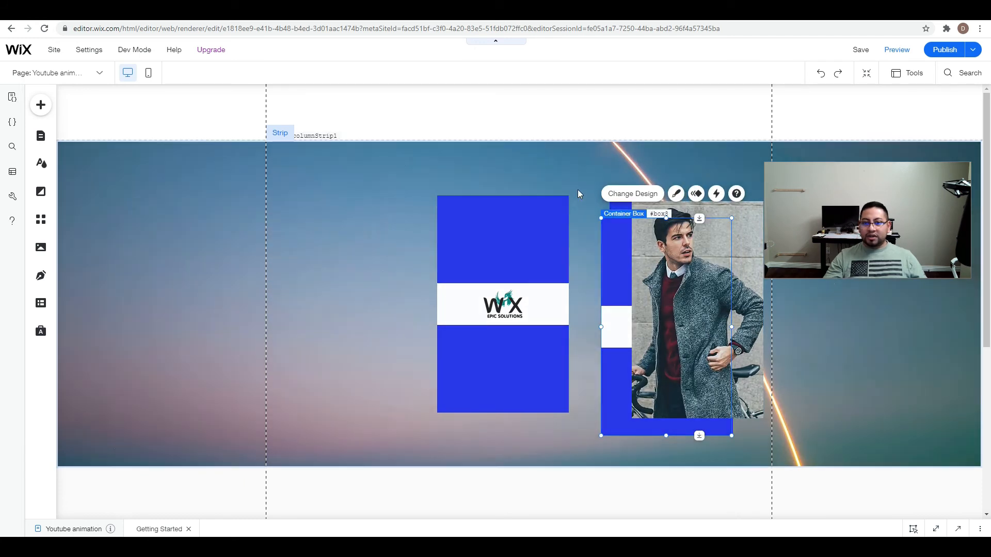
Move the original card to the left part of the strip and bring pieces of the copied card to the strip's middle.
{"action": "left_click", "coordinate": [579, 196]}
{"action": "left_click_drag", "start_coordinate": [522, 398], "coordinate": [354, 373]}
{"action": "left_click_drag", "start_coordinate": [612, 404], "coordinate": [505, 347]}
{"action": "left_click_drag", "start_coordinate": [696, 296], "coordinate": [513, 268]}
{"action": "left_click_drag", "start_coordinate": [662, 248], "coordinate": [517, 228]}
Spread the copied card's image, logo box and upper and lower blue boxes apart, to the right of its container box.
{"action": "mouse_move", "coordinate": [682, 376]}
{"action": "left_mouse_down"}
{"action": "mouse_move", "coordinate": [688, 383]}
{"action": "mouse_move", "coordinate": [515, 325]}
{"action": "mouse_move", "coordinate": [519, 343]}
{"action": "mouse_move", "coordinate": [664, 365]}
{"action": "mouse_move", "coordinate": [690, 359]}
{"action": "left_mouse_up"}
{"action": "left_click_drag", "start_coordinate": [558, 334], "coordinate": [710, 334]}
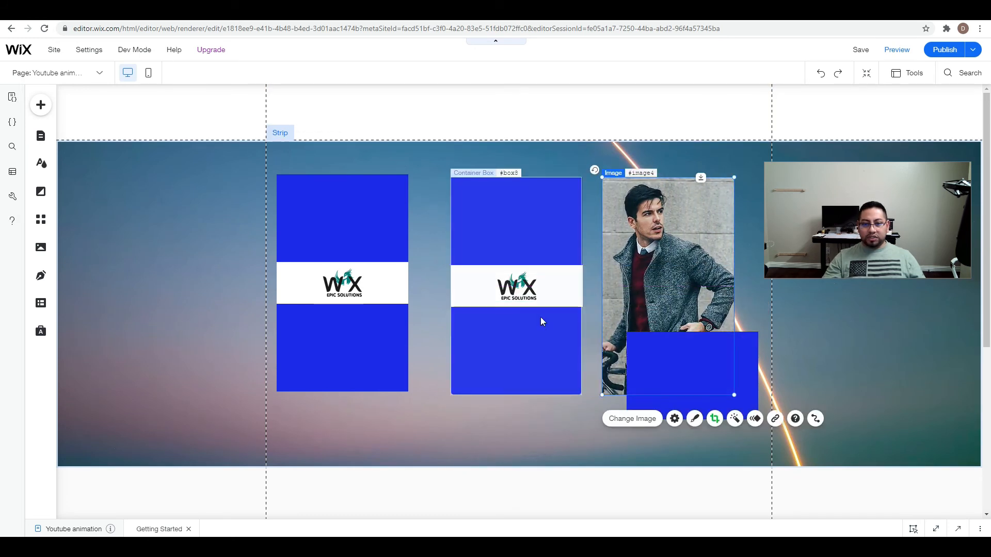
{"action": "left_click_drag", "start_coordinate": [562, 285], "coordinate": [740, 431]}
{"action": "left_click_drag", "start_coordinate": [540, 252], "coordinate": [716, 215]}
{"action": "mouse_move", "coordinate": [557, 314]}
{"action": "left_mouse_down"}
{"action": "mouse_move", "coordinate": [529, 341]}
{"action": "mouse_move", "coordinate": [543, 327]}
{"action": "left_mouse_up"}
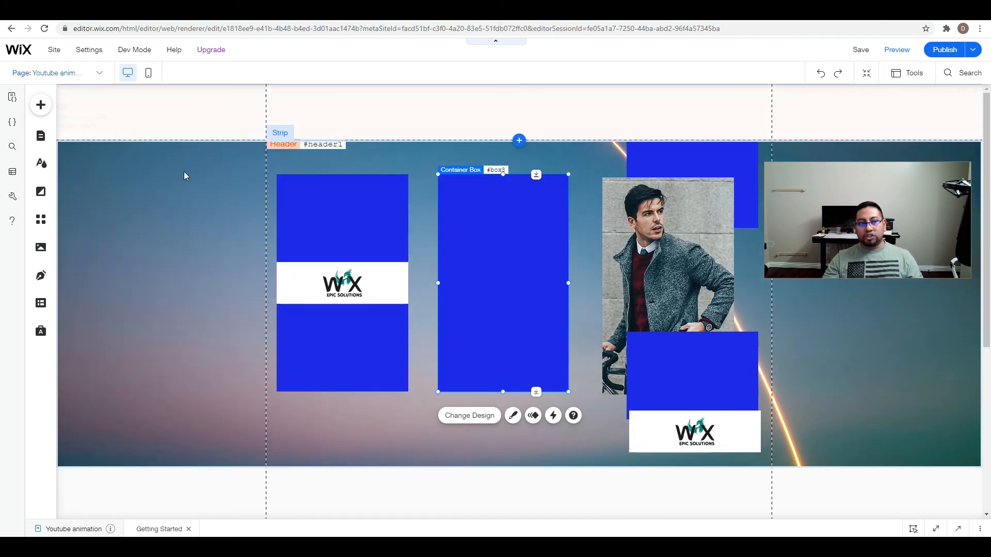
Place image4 on the copied card's container box and resize the image to fit the box.
{"action": "mouse_move", "coordinate": [505, 234]}
{"action": "left_mouse_down"}
{"action": "mouse_move", "coordinate": [511, 257]}
{"action": "mouse_move", "coordinate": [496, 230]}
{"action": "mouse_move", "coordinate": [497, 242]}
{"action": "left_mouse_up"}
{"action": "left_click_drag", "start_coordinate": [703, 253], "coordinate": [533, 254]}
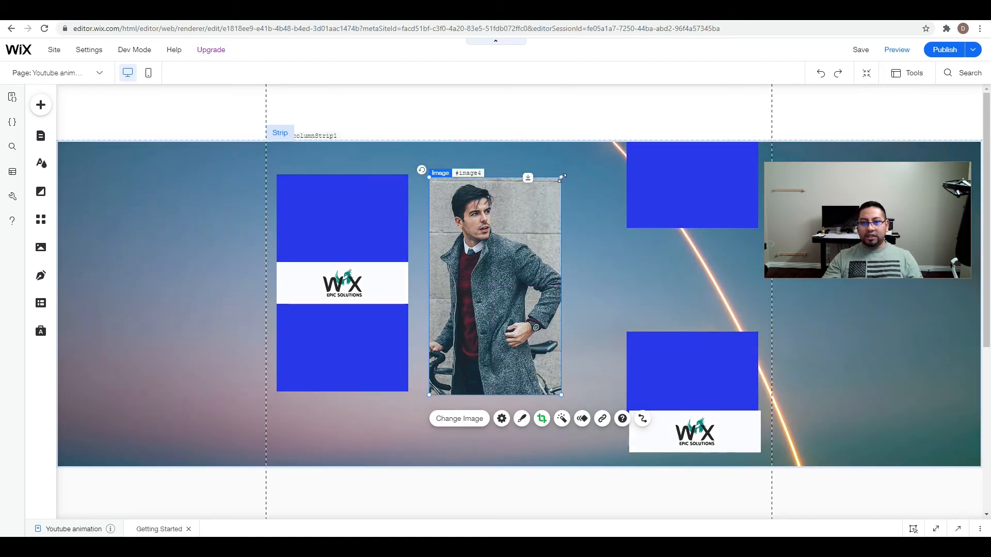
{"action": "left_click_drag", "start_coordinate": [562, 178], "coordinate": [555, 189]}
{"action": "left_click_drag", "start_coordinate": [515, 245], "coordinate": [515, 233]}
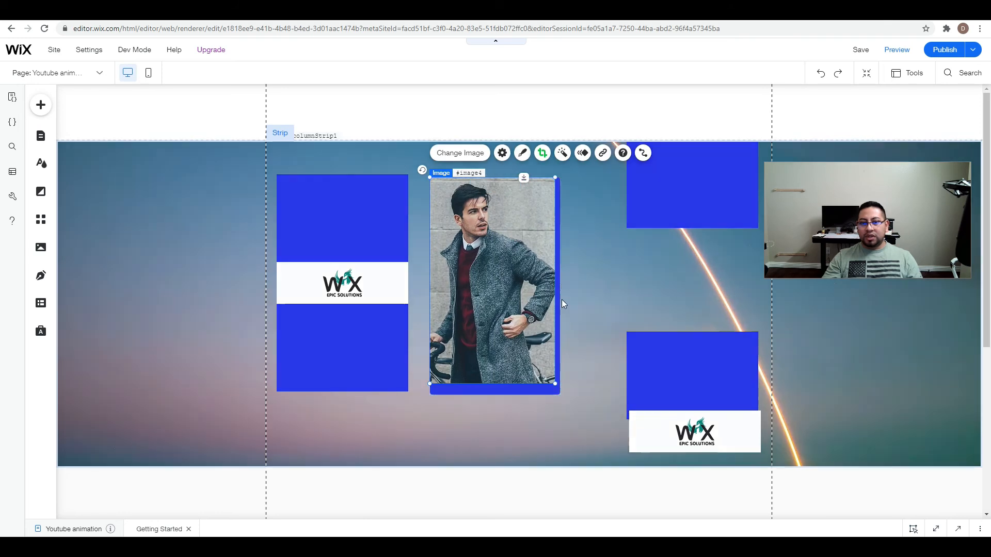
{"action": "left_click_drag", "start_coordinate": [552, 384], "coordinate": [560, 391]}
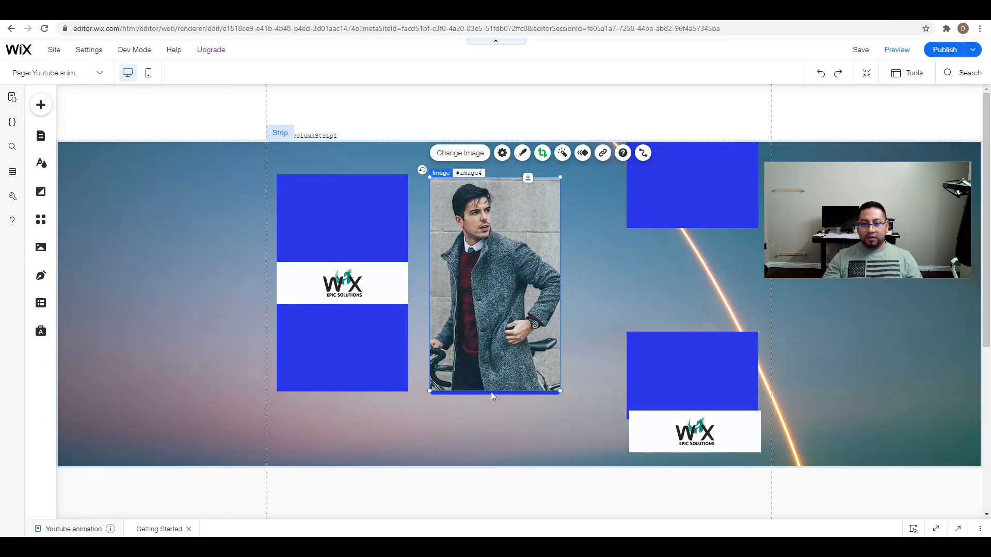
Extend image4's crop at the lower and right edges so that it covers the container box.
{"action": "left_click", "coordinate": [545, 153]}
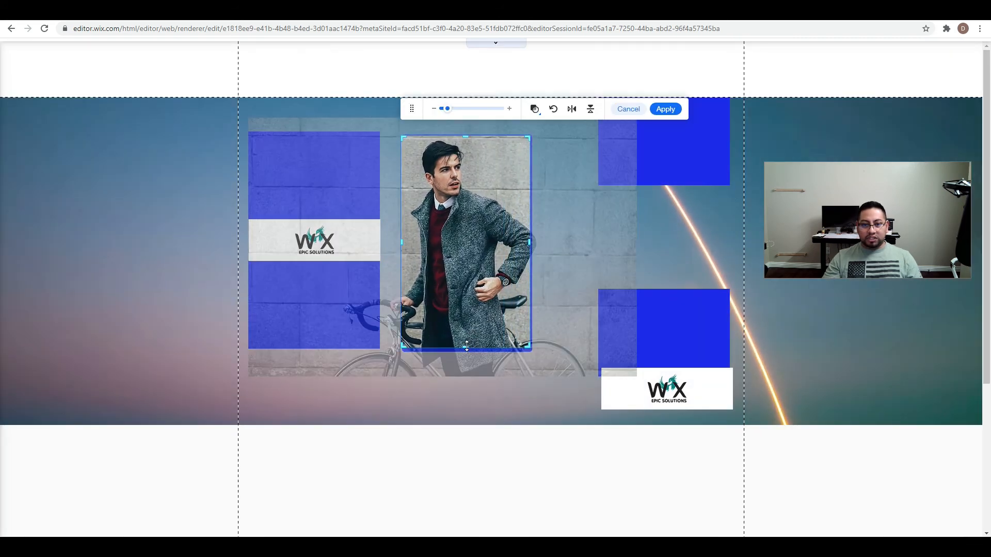
{"action": "left_click_drag", "start_coordinate": [467, 347], "coordinate": [467, 352]}
{"action": "left_click_drag", "start_coordinate": [527, 245], "coordinate": [531, 245]}
{"action": "left_click", "coordinate": [664, 110]}
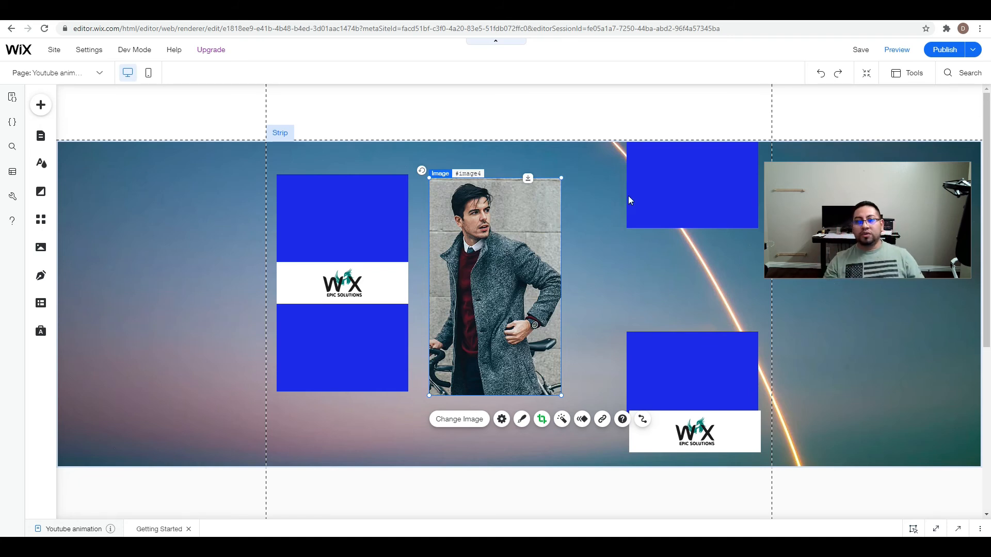
Place the upper blue box and the logo box over image4 and align their edges with the copied card.
{"action": "left_click", "coordinate": [735, 206]}
{"action": "left_click_drag", "start_coordinate": [724, 205], "coordinate": [547, 248]}
{"action": "left_click_drag", "start_coordinate": [564, 179], "coordinate": [561, 219]}
{"action": "left_click_drag", "start_coordinate": [741, 427], "coordinate": [552, 274]}
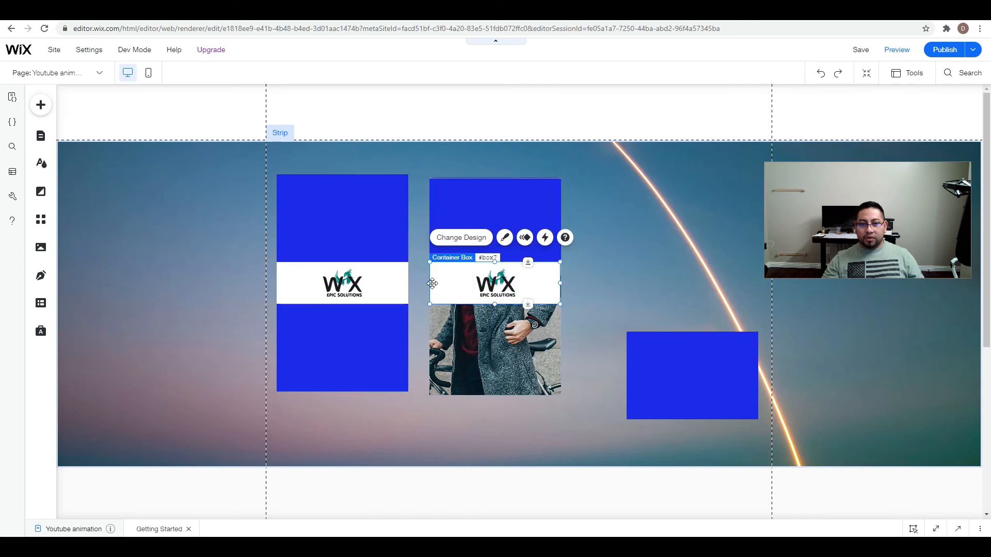
{"action": "left_click_drag", "start_coordinate": [431, 283], "coordinate": [431, 284]}
{"action": "left_click_drag", "start_coordinate": [558, 286], "coordinate": [558, 285]}
Attach the lower blue box to the copied card beneath the logo box and stretch it to fill the remaining area.
{"action": "left_click", "coordinate": [740, 383]}
{"action": "left_click_drag", "start_coordinate": [665, 382], "coordinate": [541, 354]}
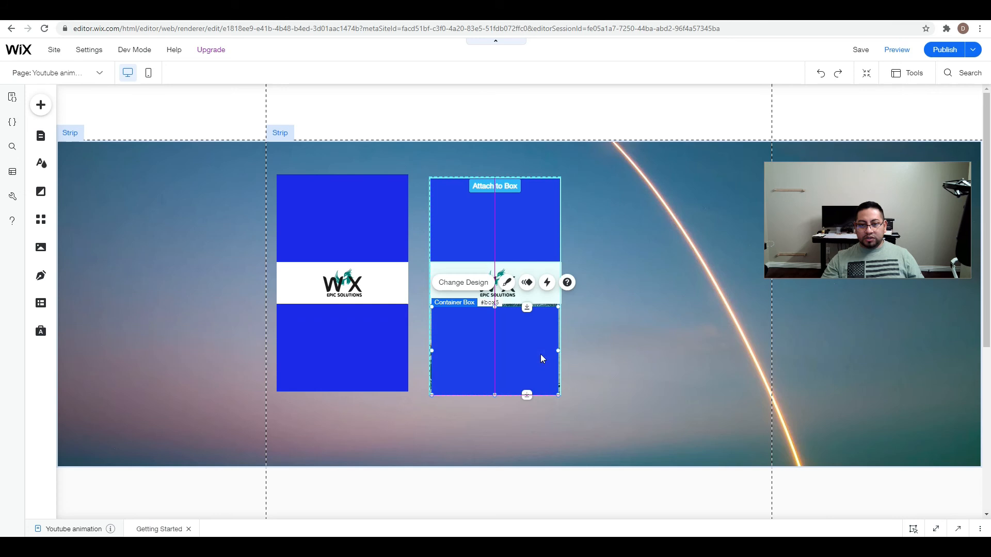
{"action": "left_click_drag", "start_coordinate": [442, 358], "coordinate": [451, 359]}
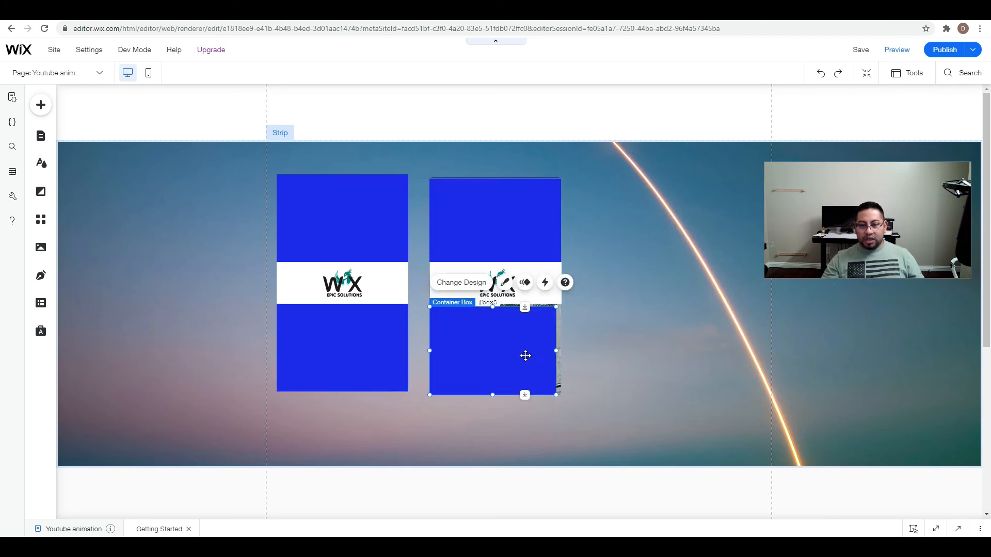
{"action": "left_click_drag", "start_coordinate": [555, 350], "coordinate": [558, 350]}
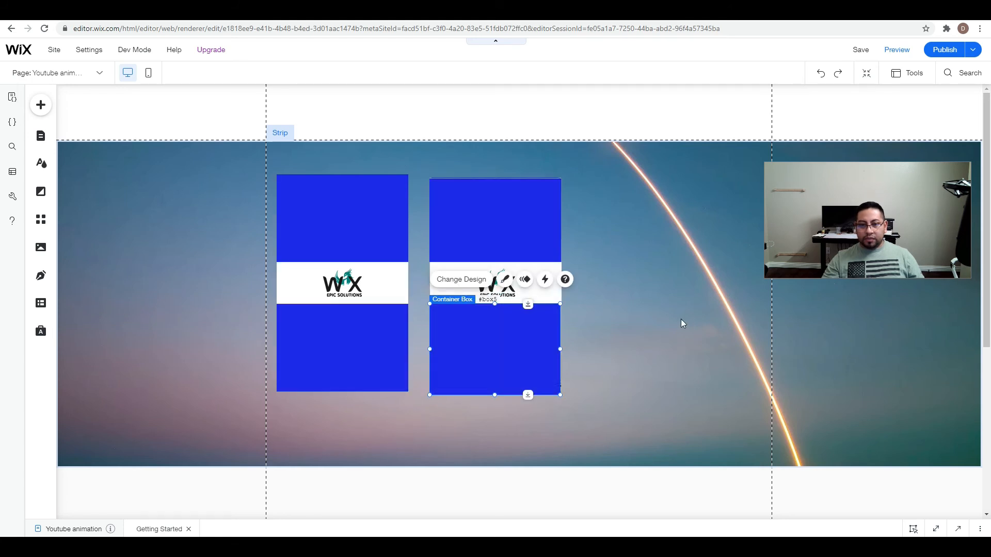
Readjust the right edge of the copied card's logo box, then deselect it.
{"action": "left_click", "coordinate": [654, 321]}
{"action": "left_click", "coordinate": [560, 284]}
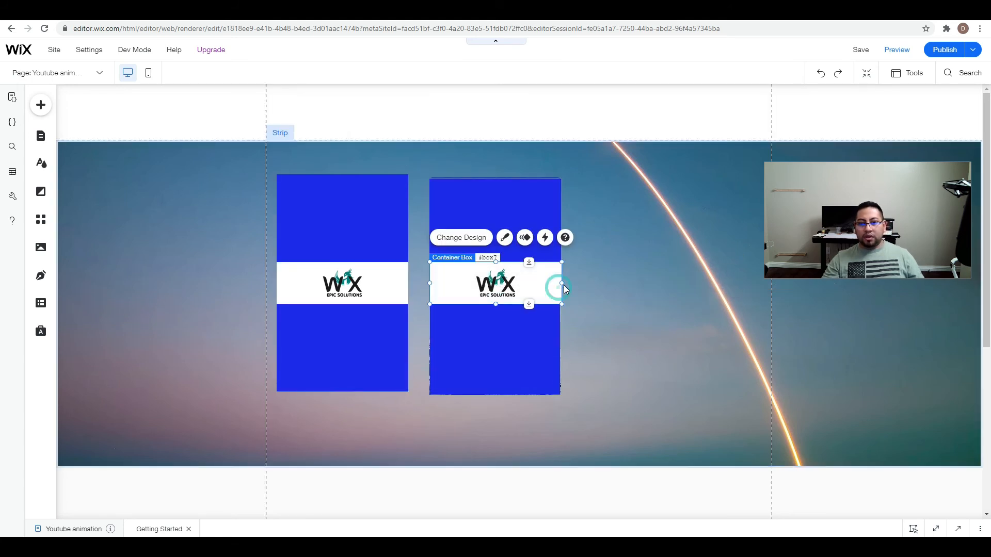
{"action": "left_click_drag", "start_coordinate": [562, 281], "coordinate": [564, 285]}
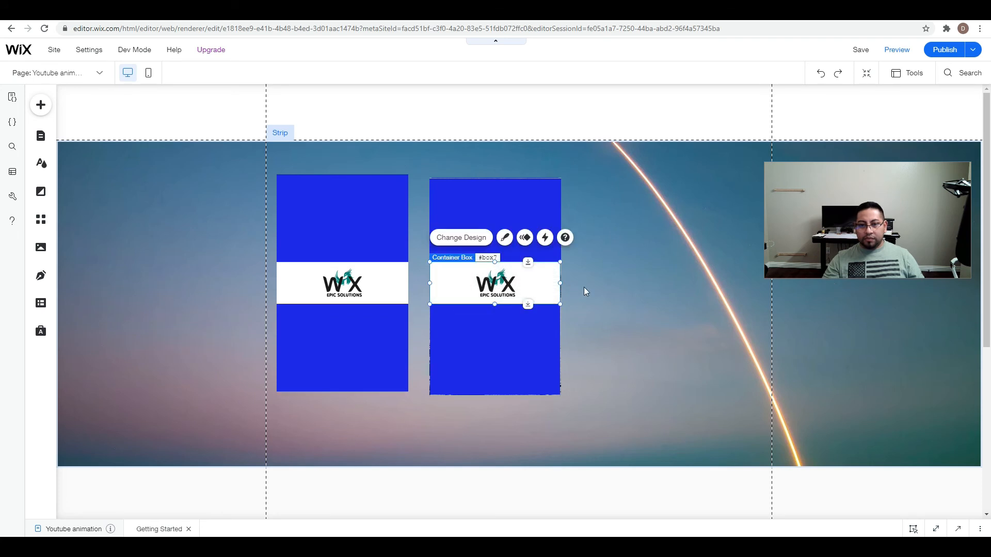
{"action": "left_click", "coordinate": [583, 287]}
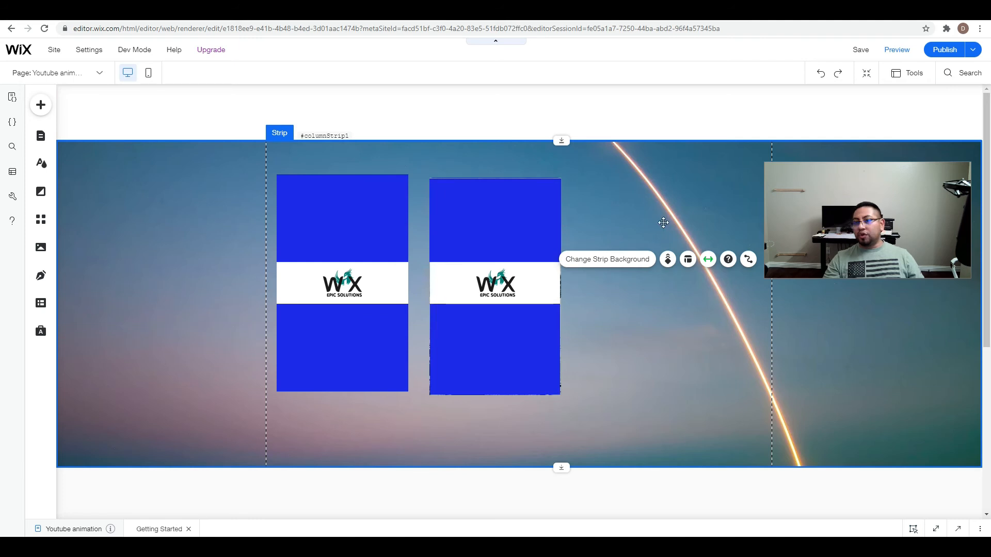
Display the layers and expand column1, box1 and box8 to compare how the two cards' pieces are nested.
{"action": "left_click", "coordinate": [910, 72]}
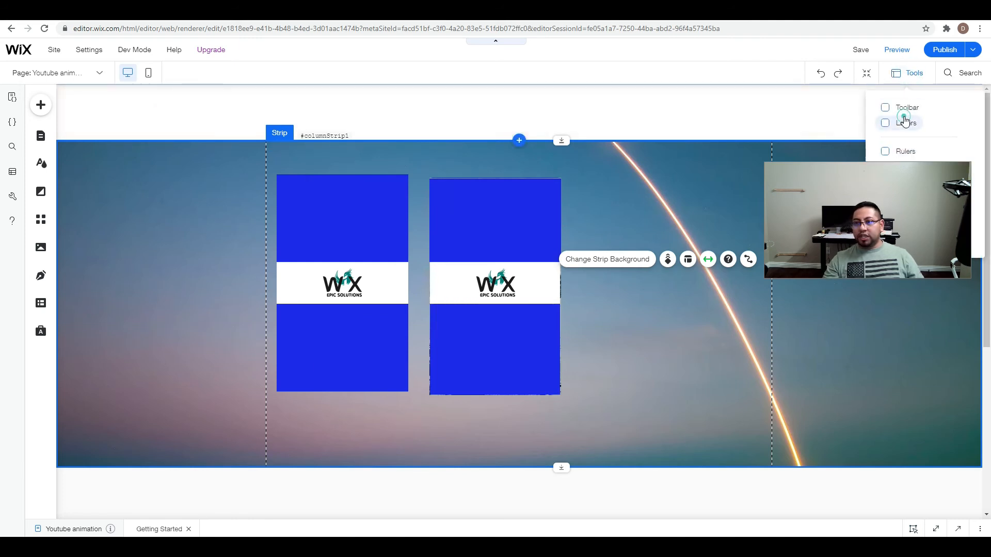
{"action": "left_click", "coordinate": [905, 123]}
{"action": "left_click", "coordinate": [174, 171]}
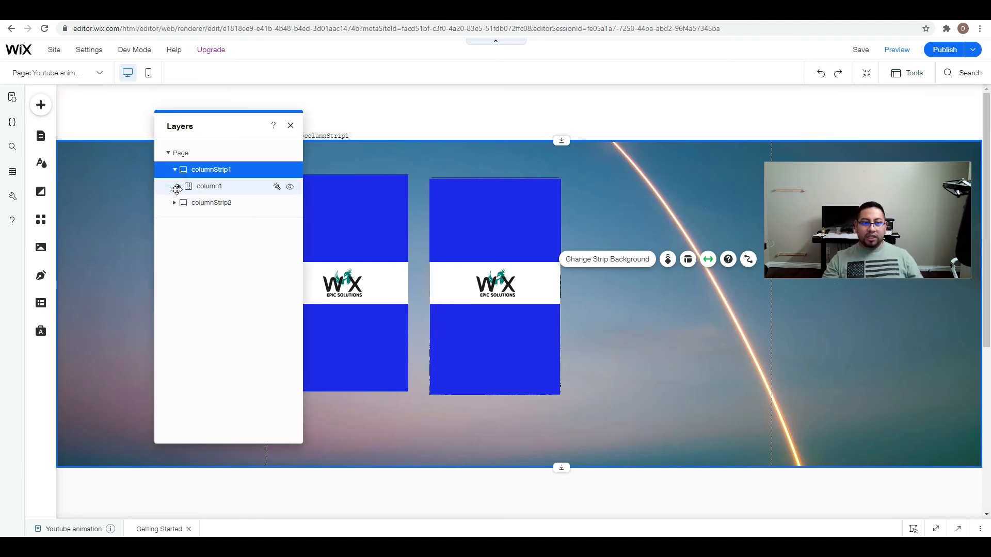
{"action": "left_click", "coordinate": [179, 186]}
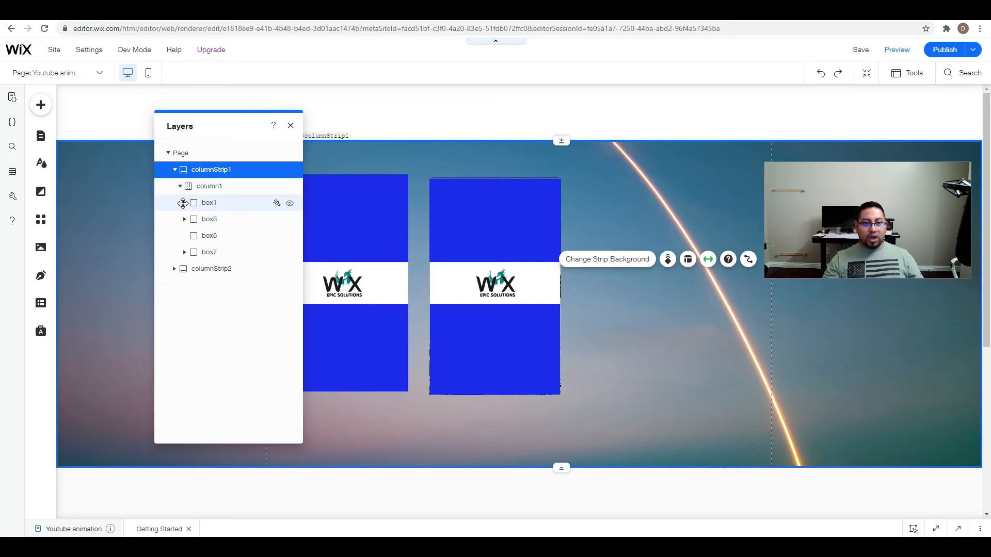
{"action": "left_click", "coordinate": [185, 204]}
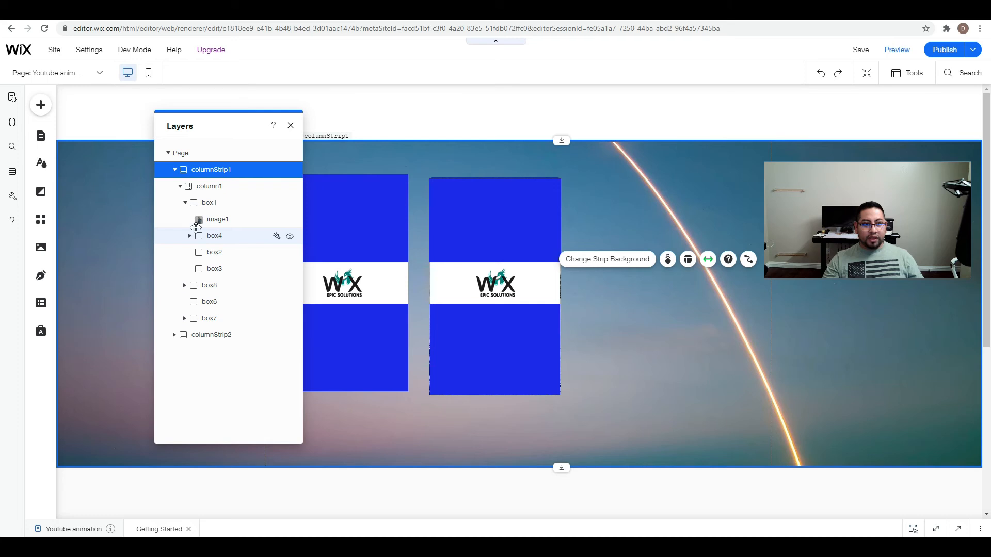
{"action": "left_click", "coordinate": [184, 204]}
{"action": "left_click", "coordinate": [185, 220]}
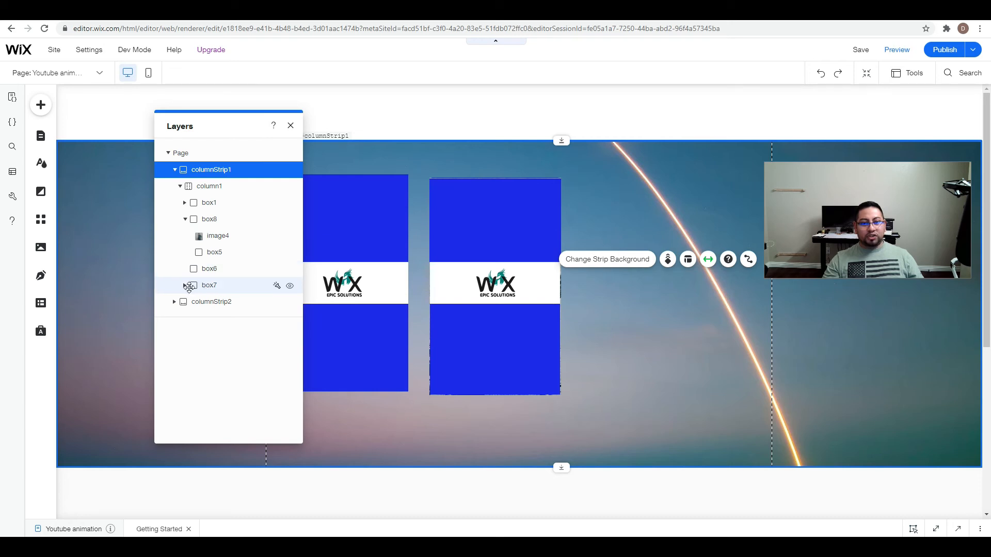
Nest the logo container box7 inside box8 and resize it to span the copied card's full width.
{"action": "left_click", "coordinate": [206, 287]}
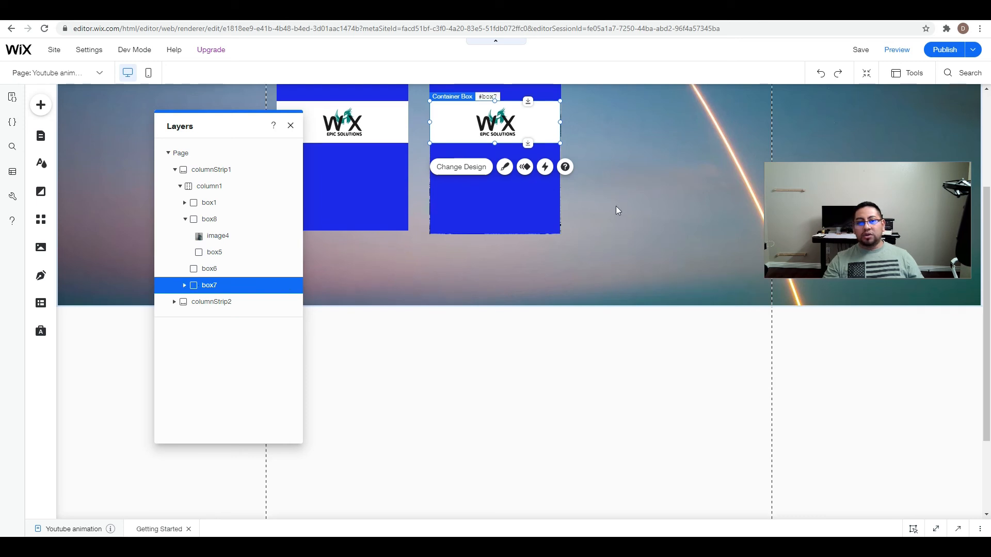
{"action": "scroll", "coordinate": [617, 207], "scroll_direction": "up", "scroll_amount": 2}
{"action": "left_click", "coordinate": [557, 223]}
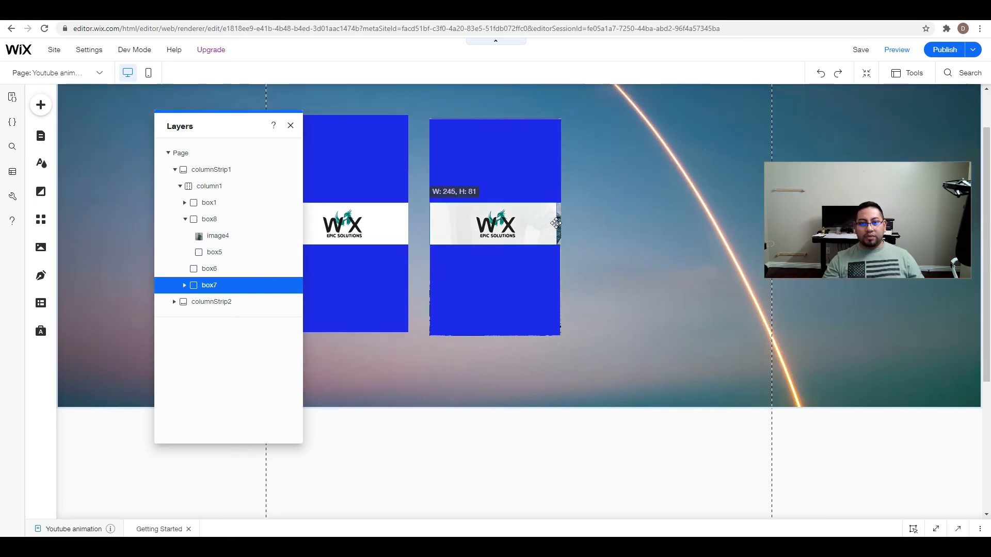
{"action": "left_click_drag", "start_coordinate": [457, 223], "coordinate": [461, 224]}
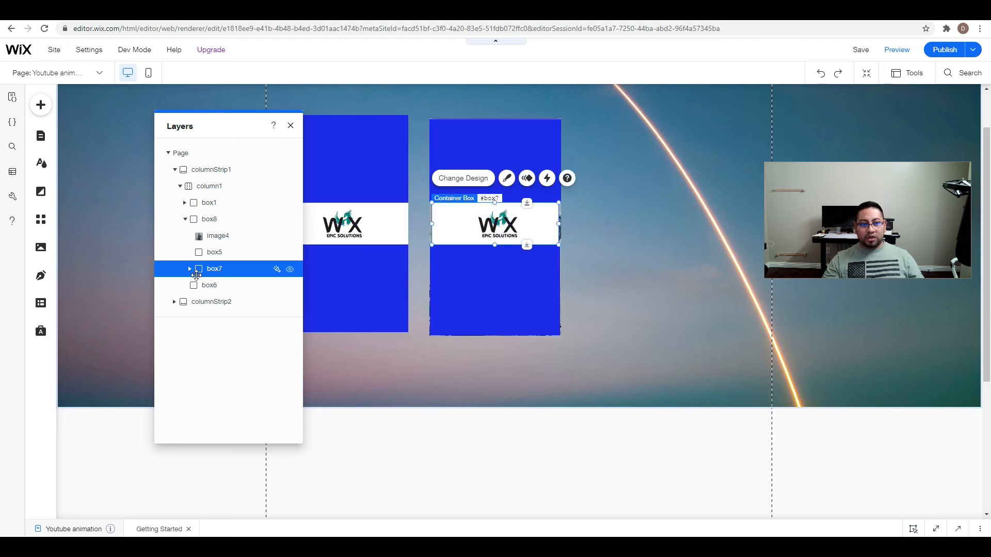
{"action": "left_click_drag", "start_coordinate": [432, 224], "coordinate": [432, 223]}
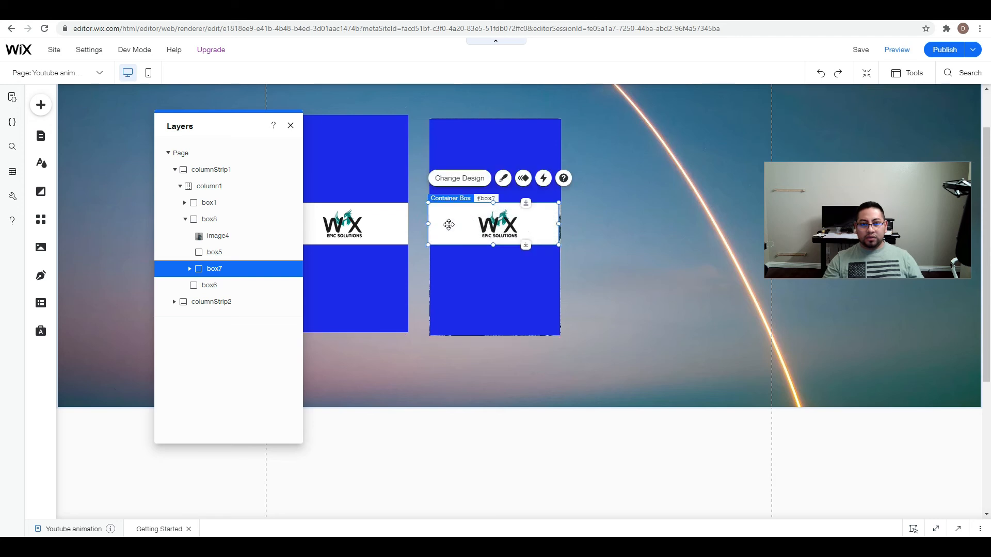
{"action": "left_click_drag", "start_coordinate": [546, 226], "coordinate": [565, 225]}
{"action": "left_click", "coordinate": [571, 227]}
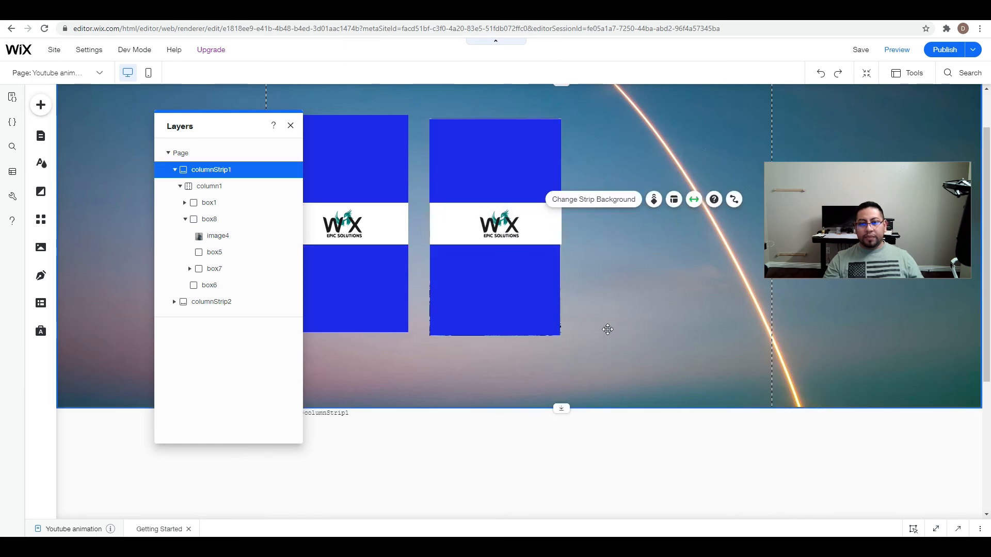
Widen box5 to the right edge of the copied card.
{"action": "left_click", "coordinate": [542, 277]}
{"action": "left_click_drag", "start_coordinate": [558, 290], "coordinate": [562, 290]}
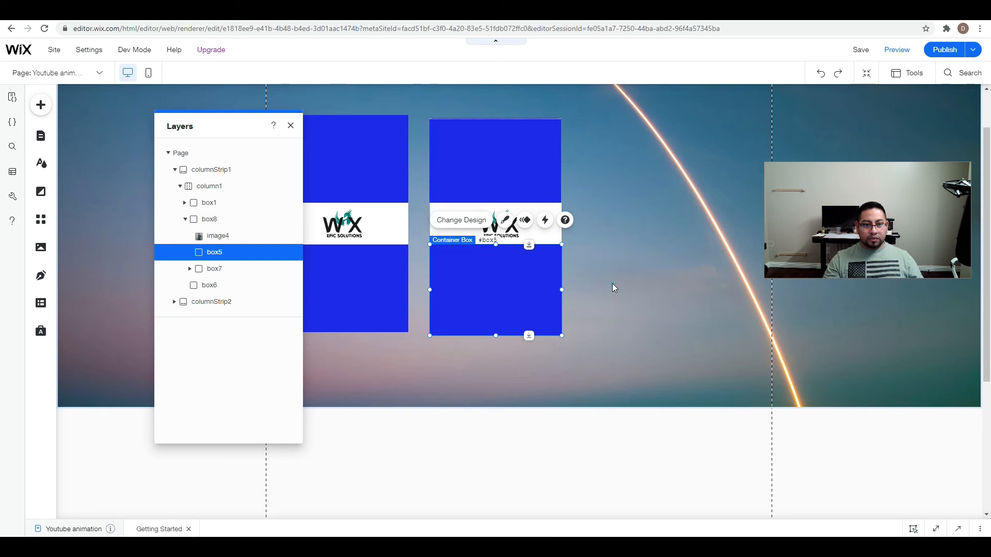
Select the copied card's lower blue box and inspect which pieces are nested inside box8.
{"action": "left_click", "coordinate": [612, 283]}
{"action": "left_click", "coordinate": [502, 324]}
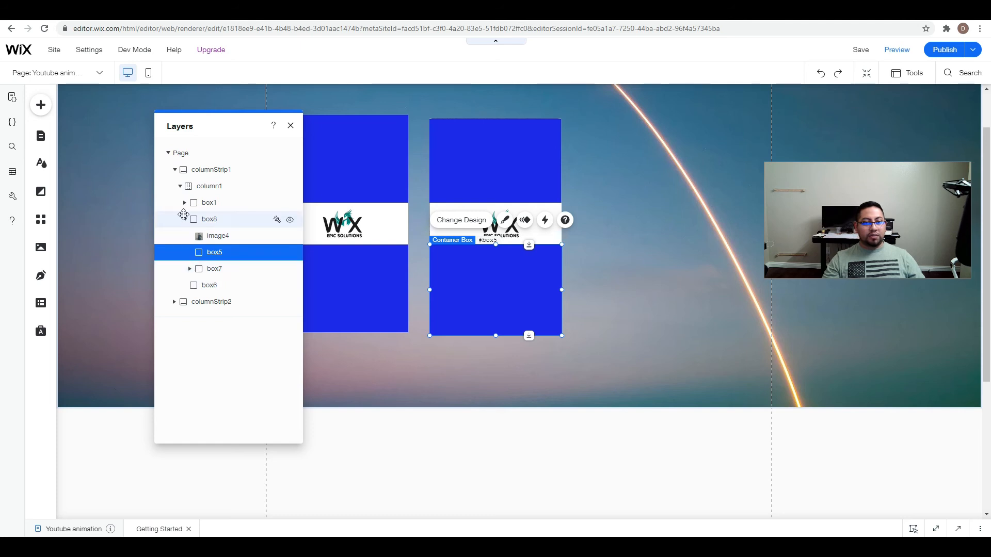
{"action": "left_click", "coordinate": [185, 221]}
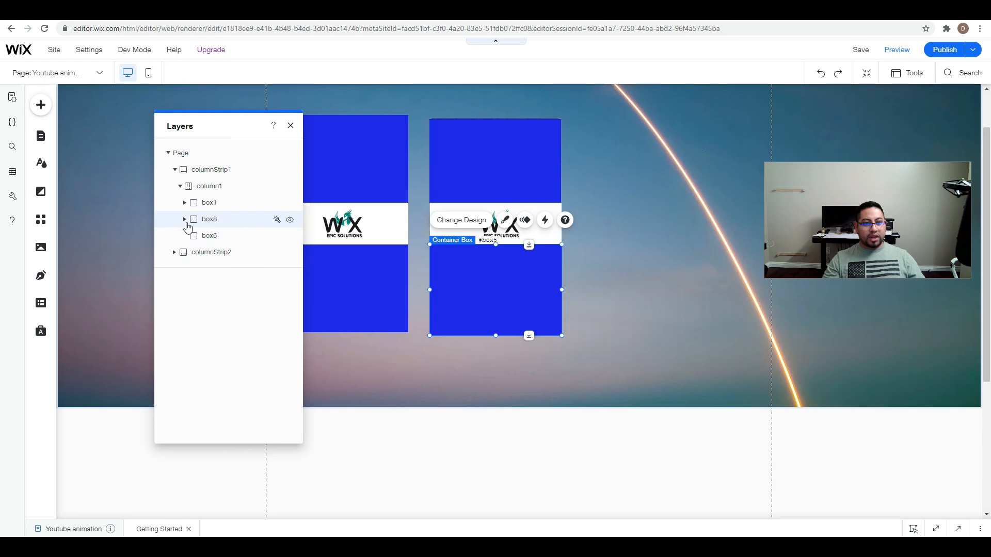
{"action": "left_click", "coordinate": [185, 220]}
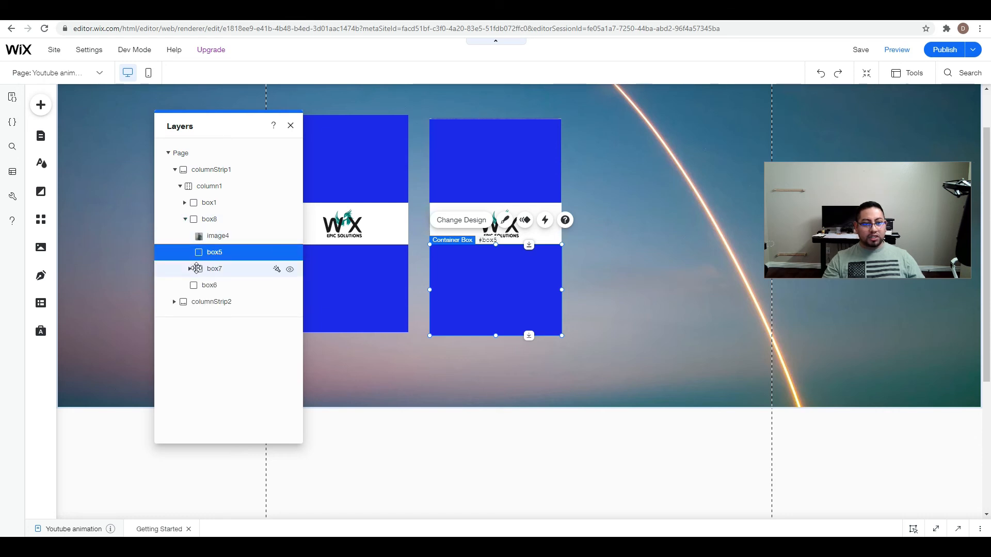
Replace image3 inside box7 with the black V-emblem mug picture, found by searching Media from Wix for "logo".
{"action": "left_click", "coordinate": [190, 270]}
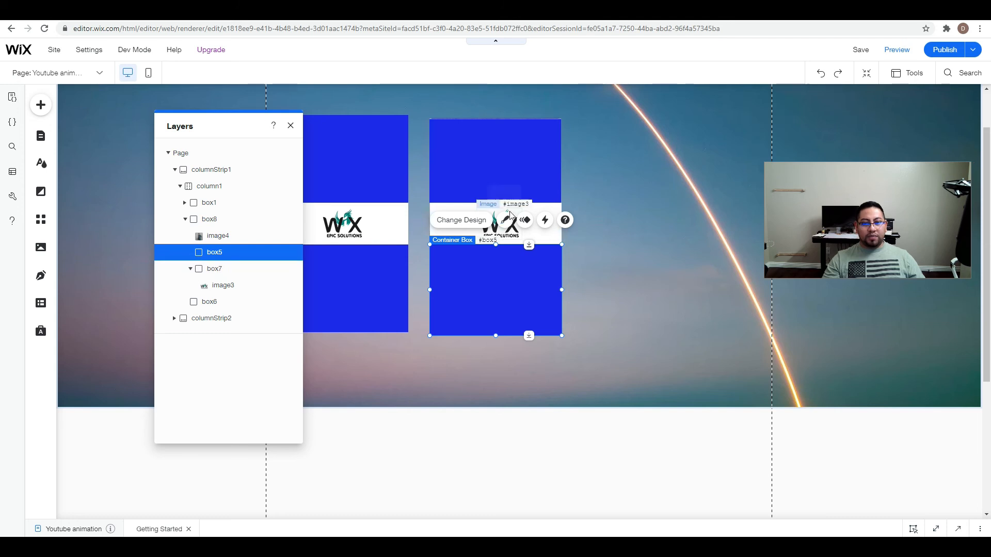
{"action": "left_click", "coordinate": [222, 286]}
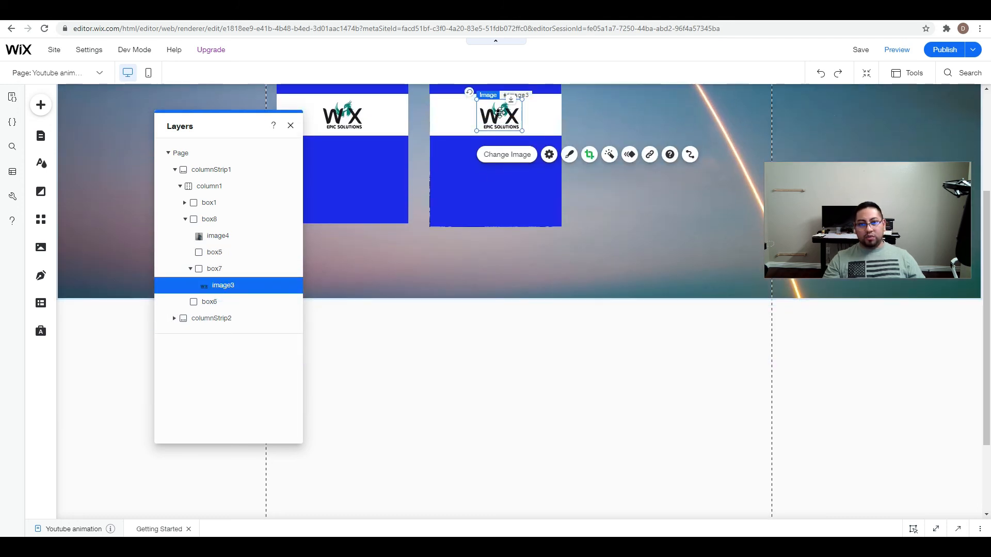
{"action": "left_click", "coordinate": [513, 154]}
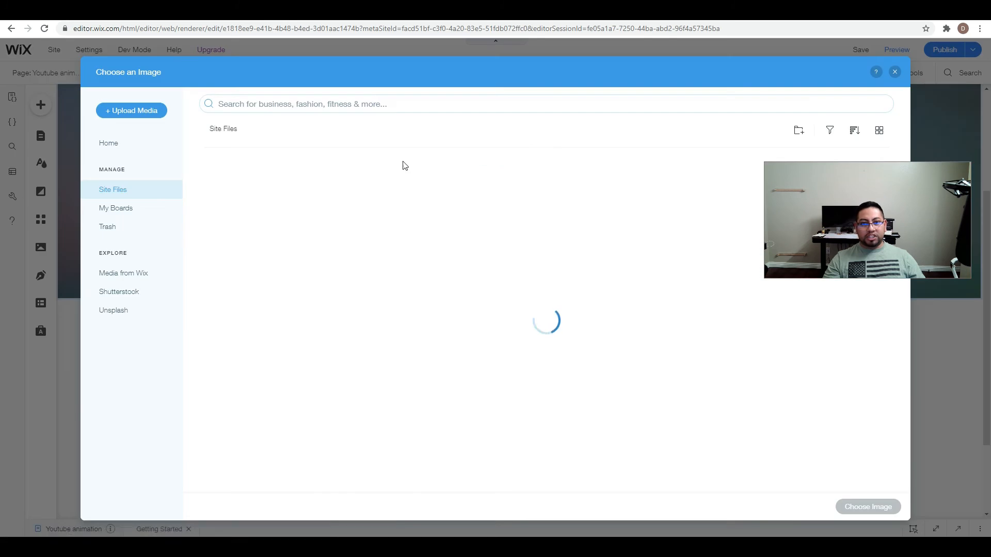
{"action": "left_click", "coordinate": [141, 274]}
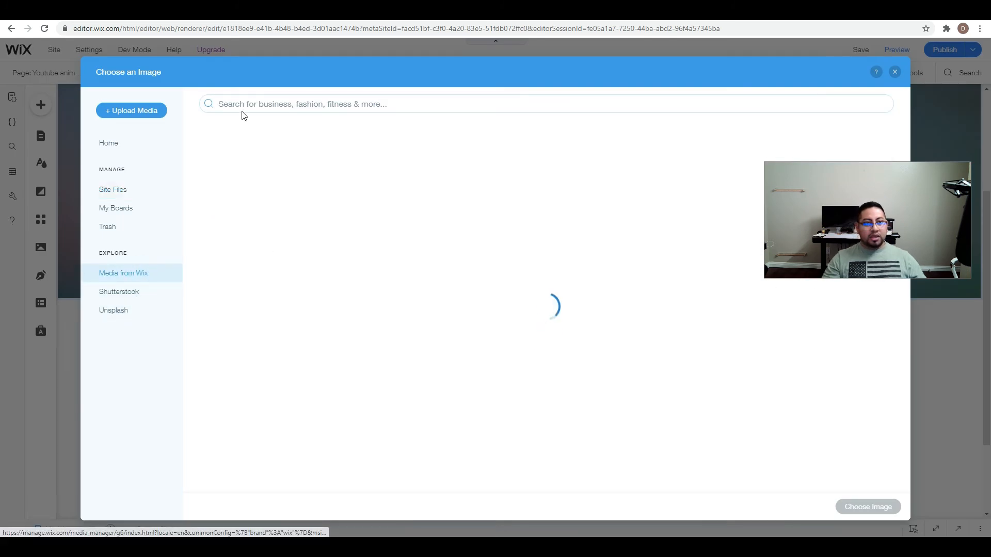
{"action": "left_click", "coordinate": [251, 101]}
{"action": "type", "text": "logo"}
{"action": "key", "text": "Return"}
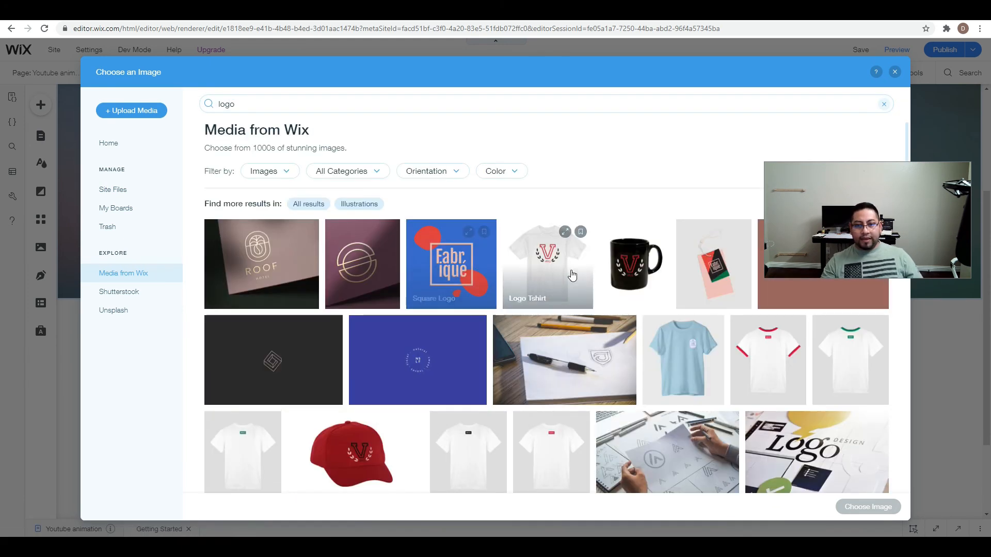
{"action": "left_click", "coordinate": [617, 272]}
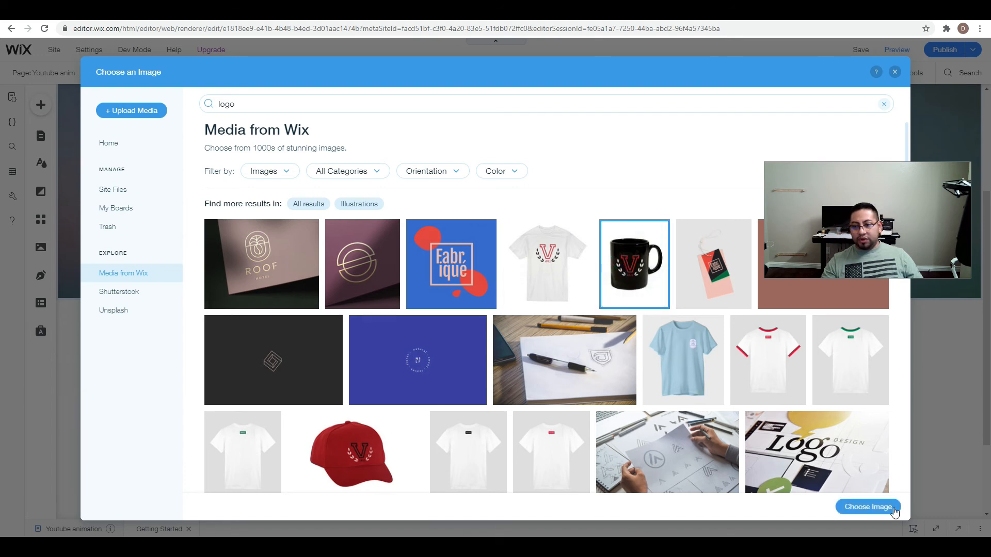
{"action": "left_click", "coordinate": [869, 507]}
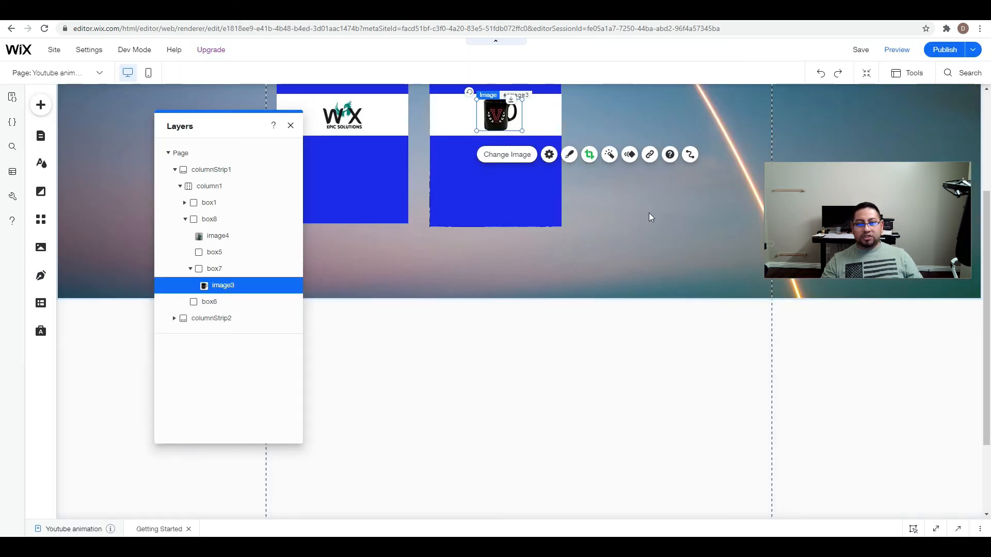
Reopen the layers, collapse box8 and select it to identify the copied card's container.
{"action": "left_click", "coordinate": [292, 129]}
{"action": "scroll", "coordinate": [531, 351], "scroll_direction": "up", "scroll_amount": 3}
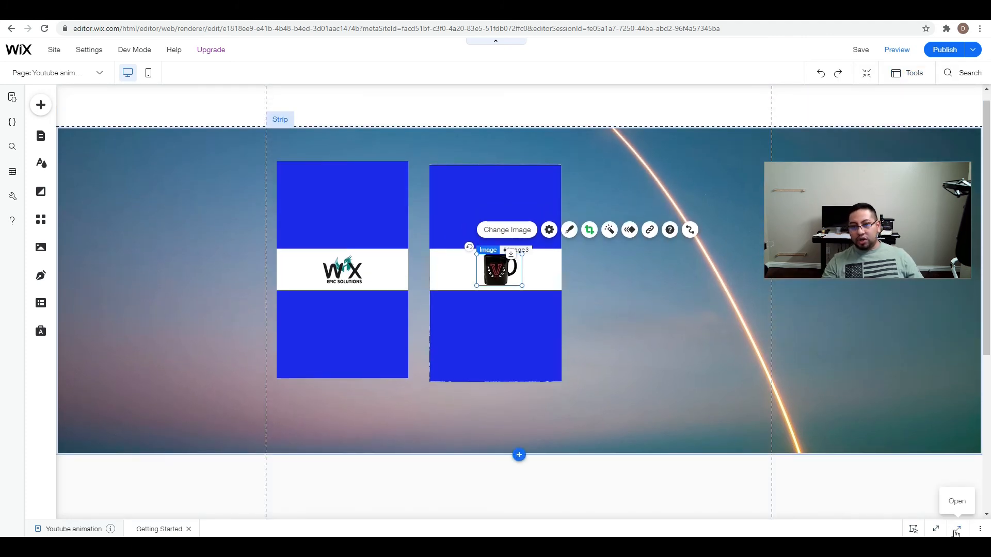
{"action": "left_click", "coordinate": [912, 73]}
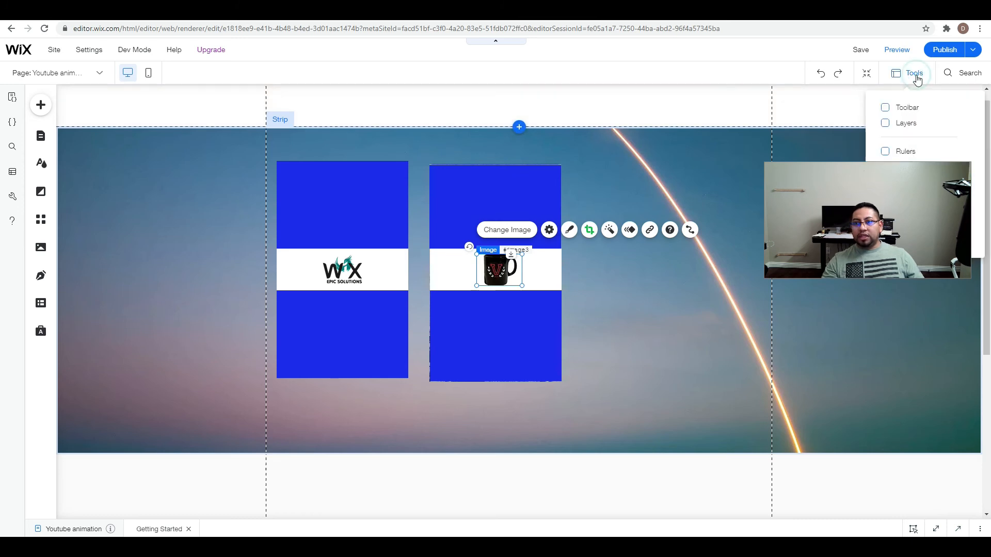
{"action": "left_click", "coordinate": [912, 123]}
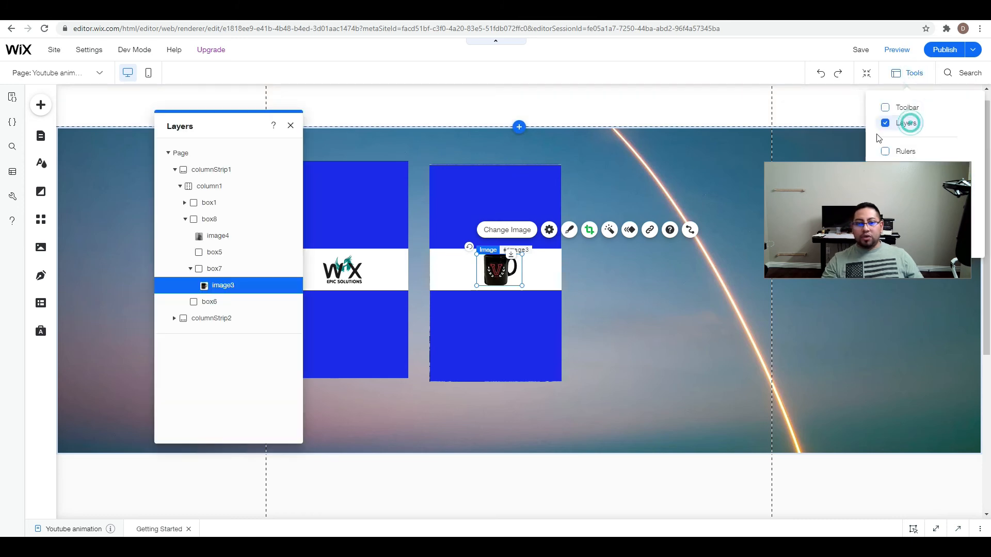
{"action": "left_click", "coordinate": [185, 220]}
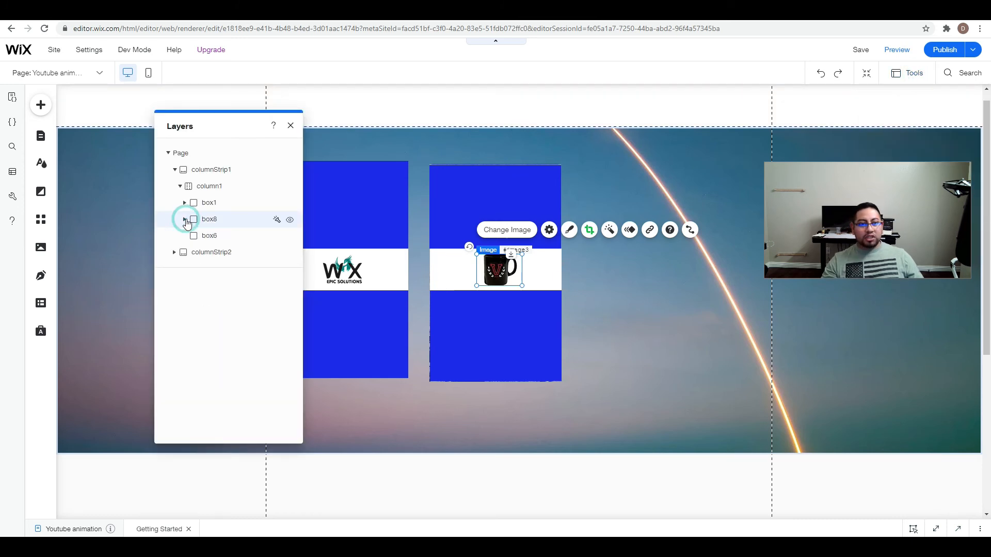
{"action": "left_click", "coordinate": [216, 219]}
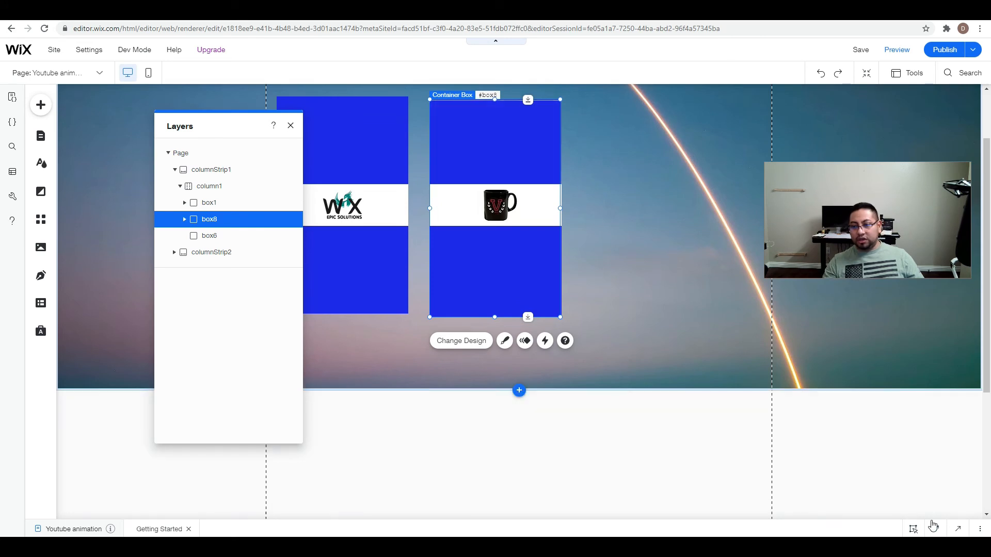
Open the page code in an enlarged view and add '#box8', to the cards array in activateCardsHover.
{"action": "left_click", "coordinate": [957, 530]}
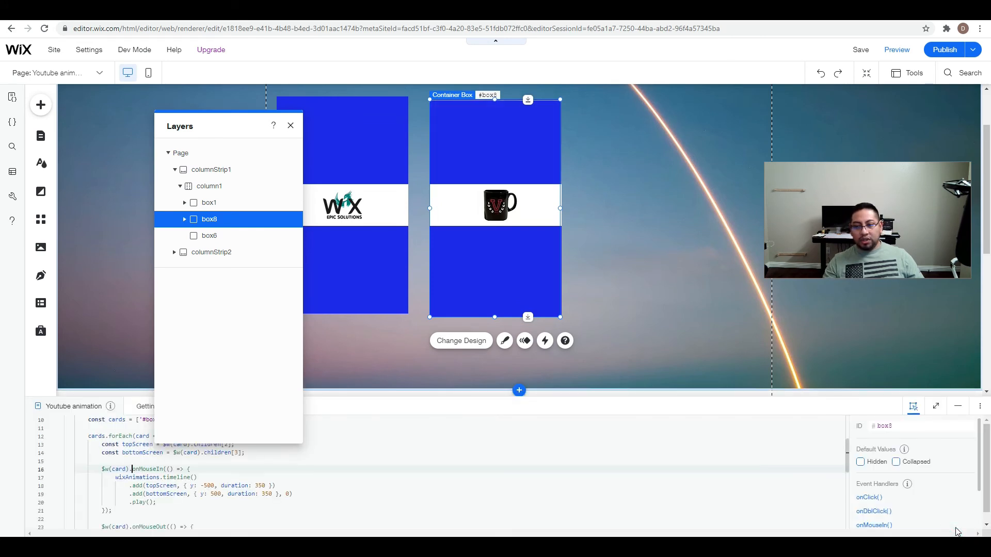
{"action": "left_click_drag", "start_coordinate": [271, 125], "coordinate": [733, 110]}
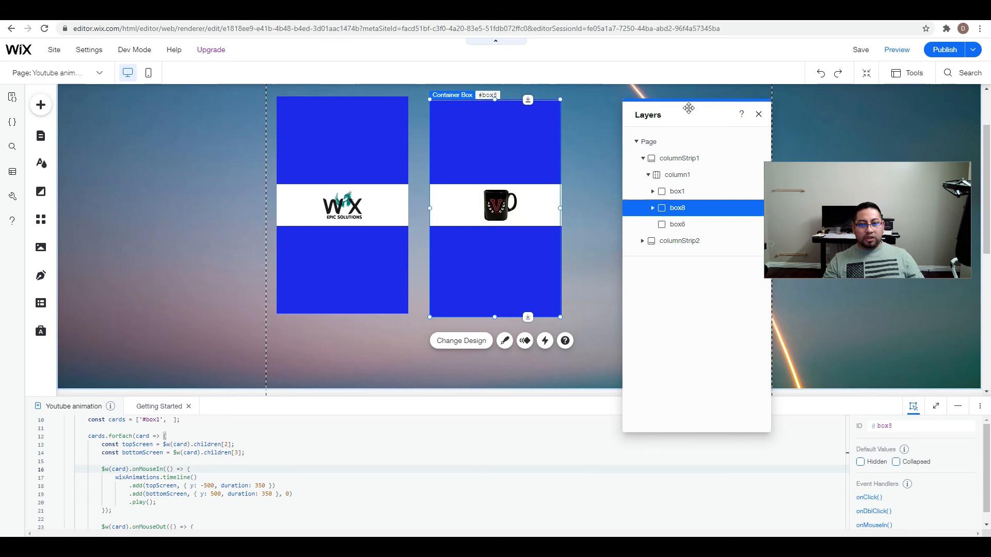
{"action": "left_click", "coordinate": [759, 114]}
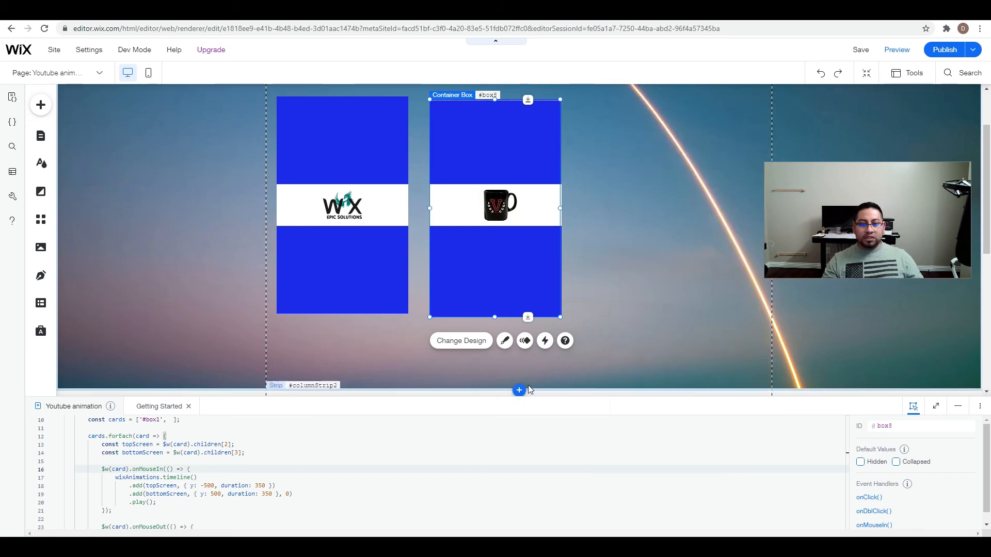
{"action": "left_click_drag", "start_coordinate": [532, 394], "coordinate": [520, 264]}
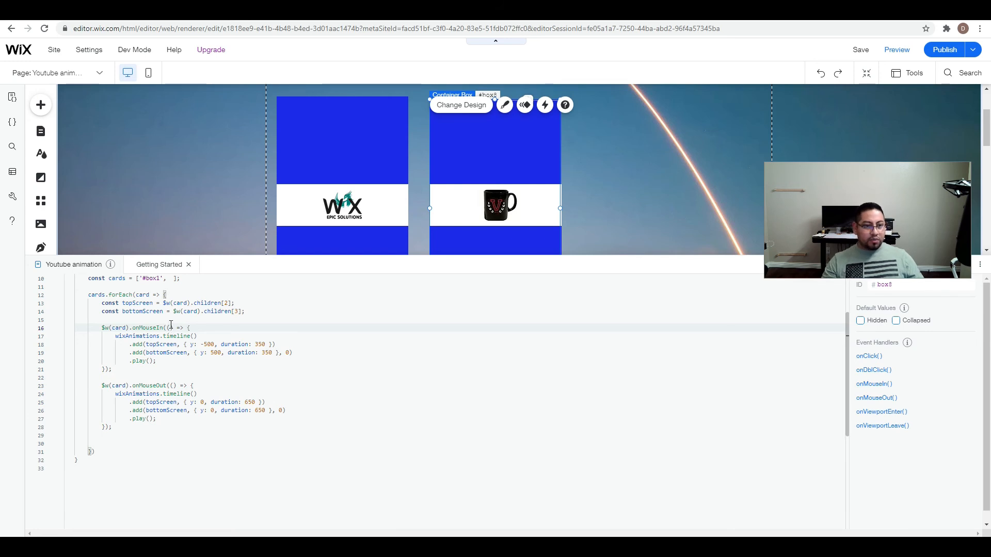
{"action": "scroll", "coordinate": [171, 324], "scroll_direction": "up", "scroll_amount": 1}
{"action": "left_click", "coordinate": [166, 305]}
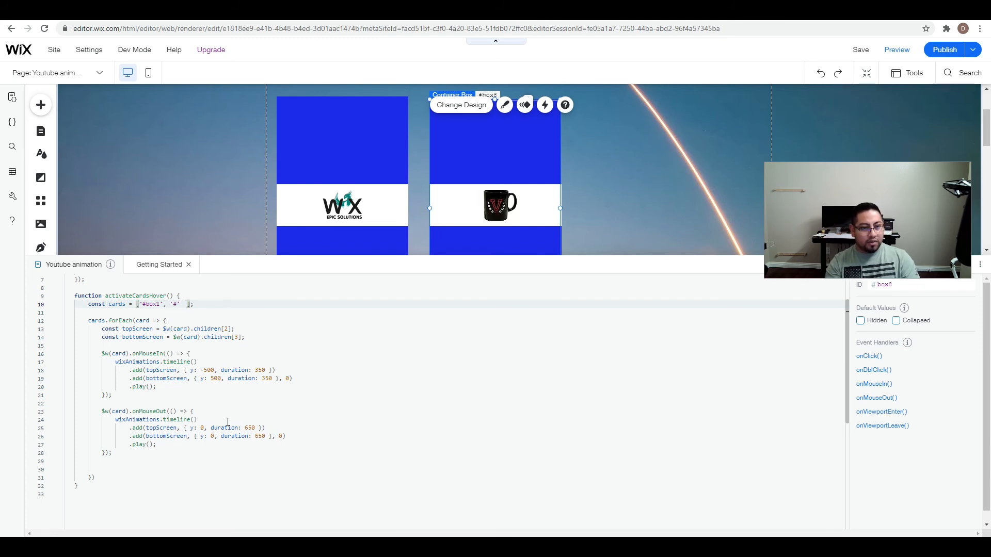
{"action": "type", "text": "8'"}
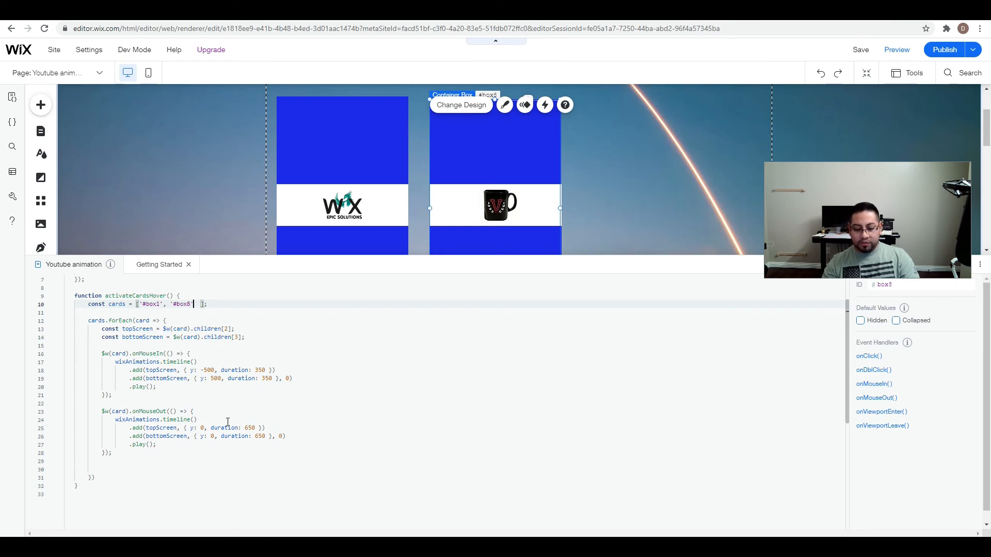
{"action": "type", "text": ","}
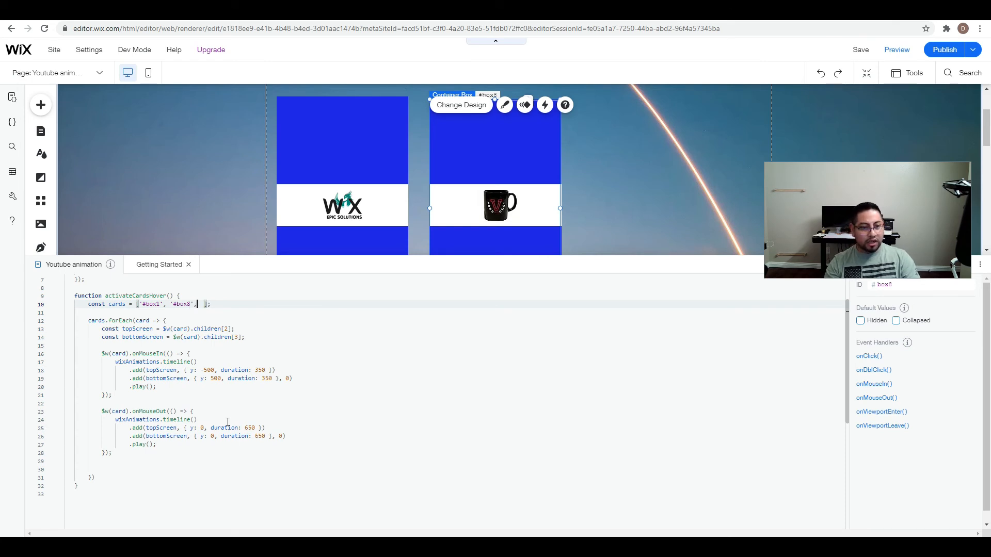
Preview the hover animation on both cards, return to the editor and shrink the code area.
{"action": "left_click", "coordinate": [896, 50]}
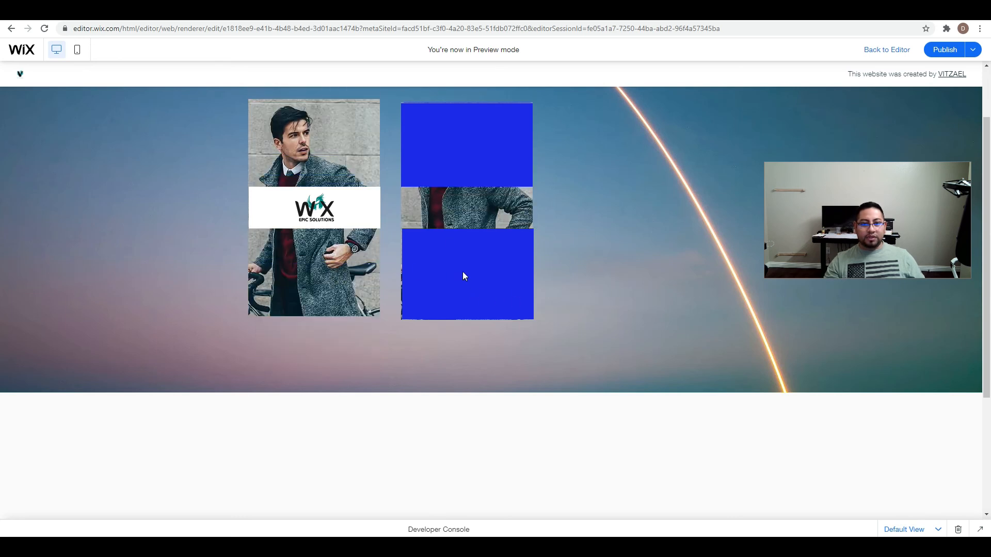
{"action": "left_click", "coordinate": [897, 52]}
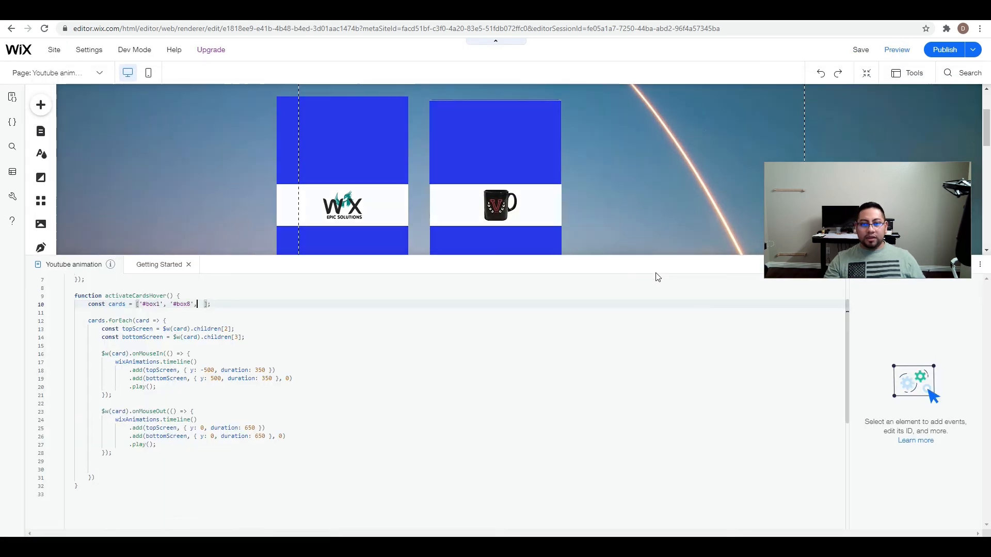
{"action": "left_click_drag", "start_coordinate": [723, 254], "coordinate": [714, 452]}
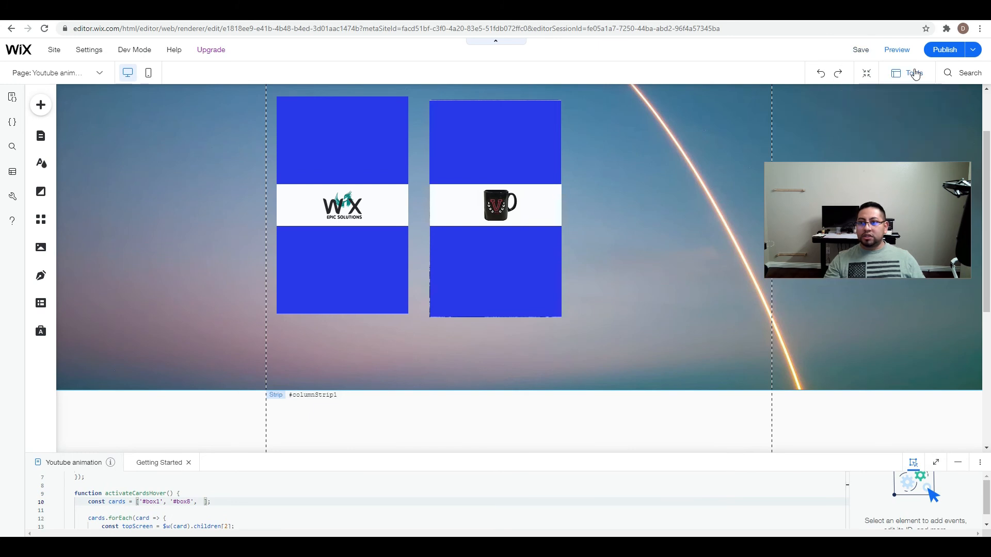
Display the layers and readjust the upper and side edges of box5 on the copied card.
{"action": "left_click", "coordinate": [913, 73]}
{"action": "left_click", "coordinate": [904, 123]}
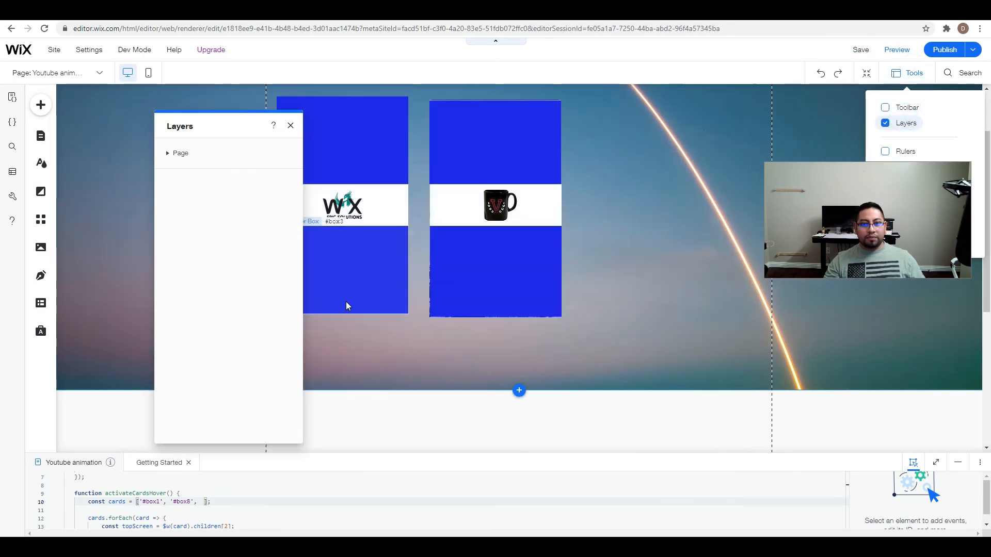
{"action": "left_click", "coordinate": [516, 261]}
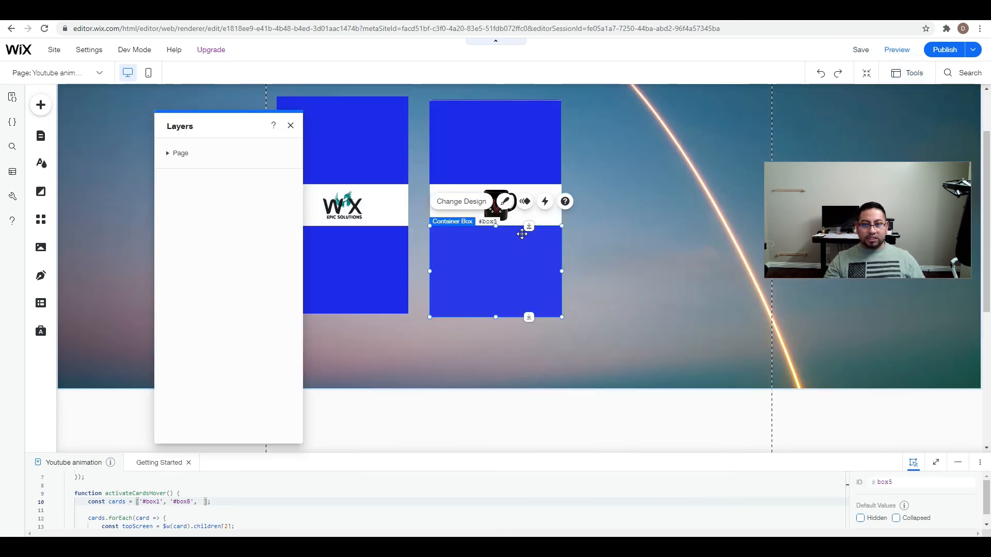
{"action": "left_click_drag", "start_coordinate": [496, 226], "coordinate": [496, 237]}
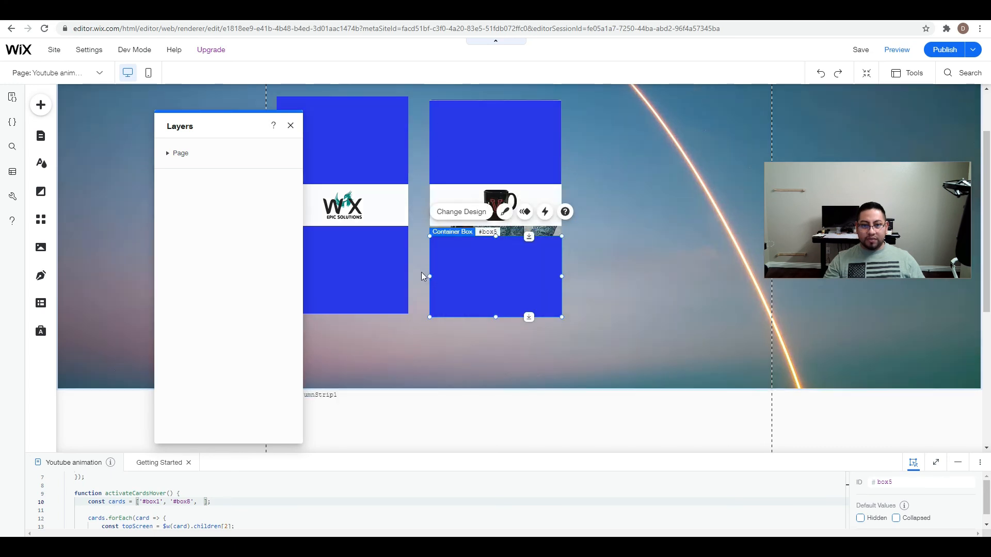
{"action": "left_click_drag", "start_coordinate": [428, 275], "coordinate": [432, 275]}
{"action": "left_click_drag", "start_coordinate": [503, 288], "coordinate": [561, 277]}
{"action": "left_click_drag", "start_coordinate": [496, 236], "coordinate": [495, 226]}
Expand the layer tree and compare the nesting of box7 and box6 with the pieces inside box1.
{"action": "left_click", "coordinate": [167, 154]}
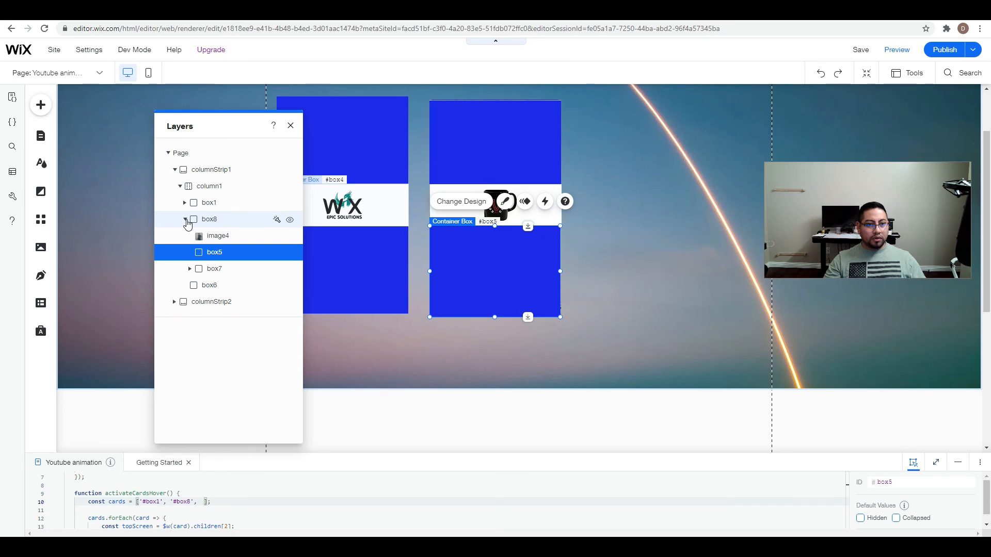
{"action": "left_click", "coordinate": [216, 271]}
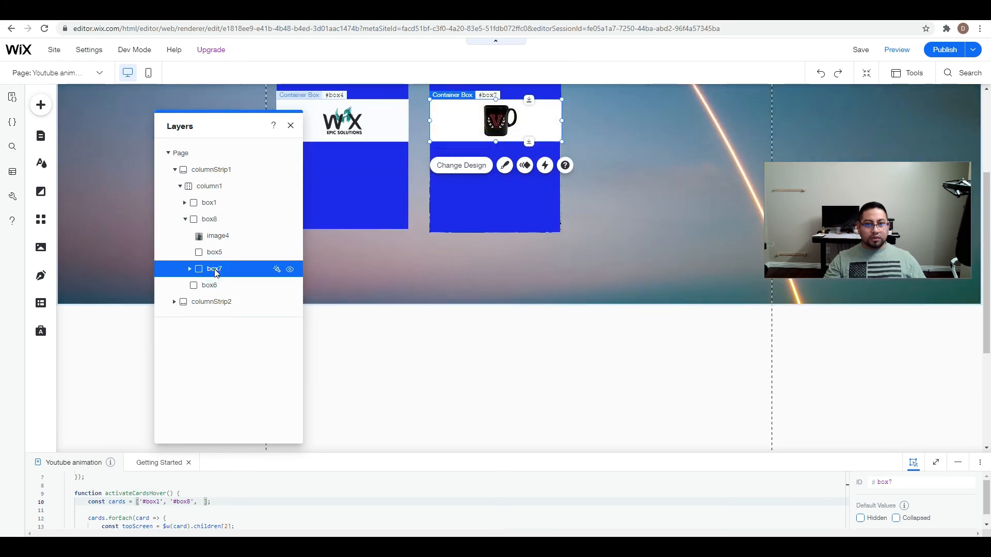
{"action": "left_click", "coordinate": [217, 285]}
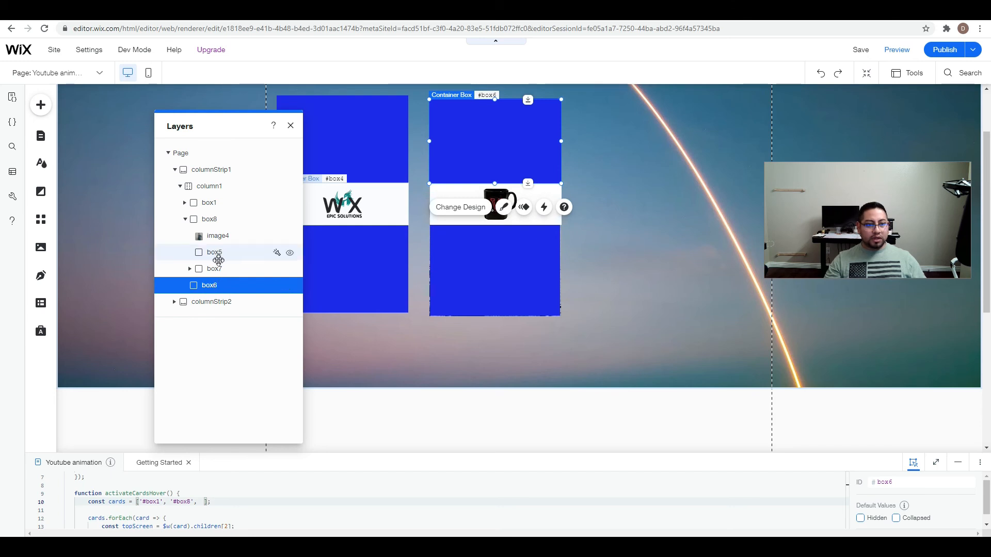
{"action": "left_click", "coordinate": [185, 204]}
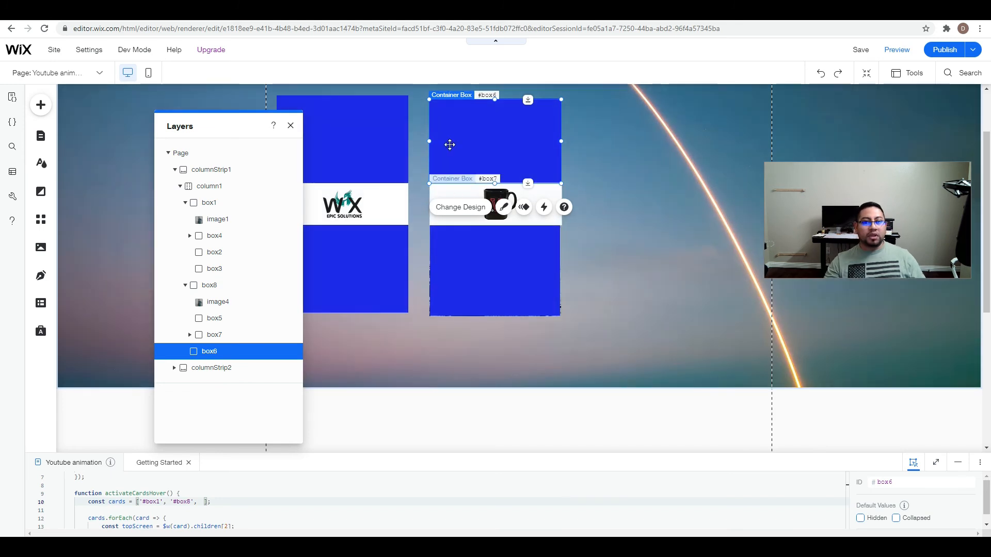
{"action": "left_click", "coordinate": [291, 126]}
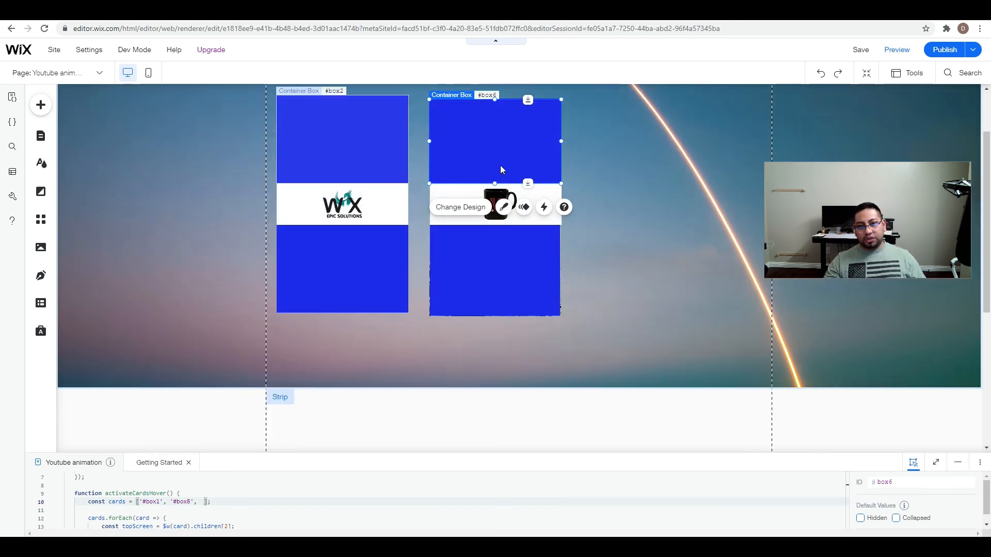
Select all pieces of the copied card together and delete them.
{"action": "left_click_drag", "start_coordinate": [608, 99], "coordinate": [425, 364]}
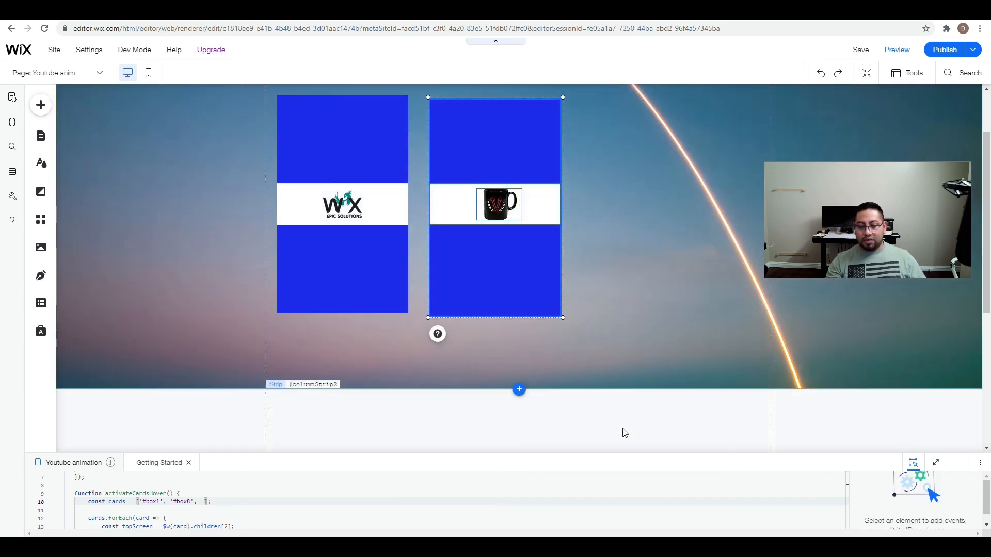
{"action": "key", "text": "Delete"}
{"action": "scroll", "coordinate": [554, 431], "scroll_direction": "down", "scroll_amount": 2}
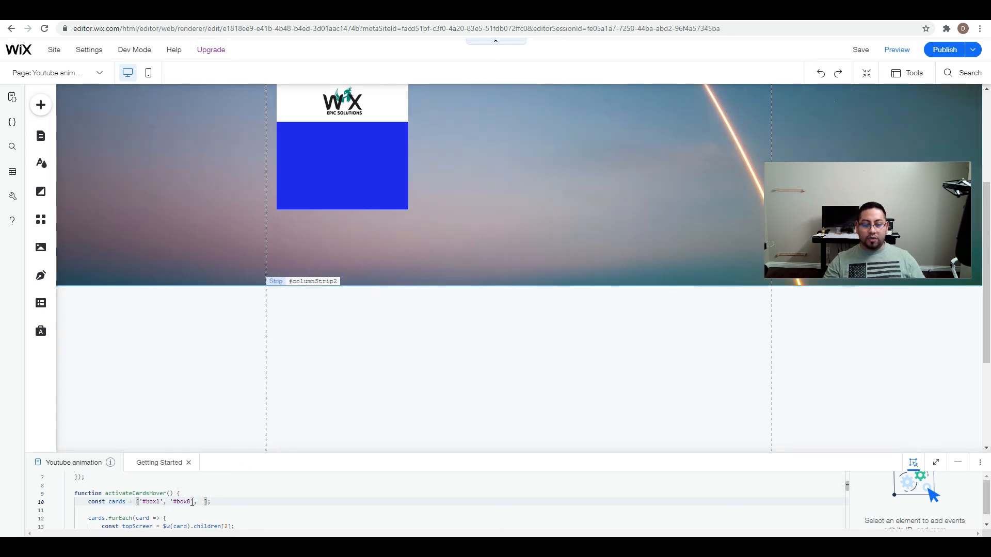
Display the layers and expand columnStrip1 and columnStrip2 to examine how the elements are nested inside column1 and box1.
{"action": "left_click", "coordinate": [551, 291]}
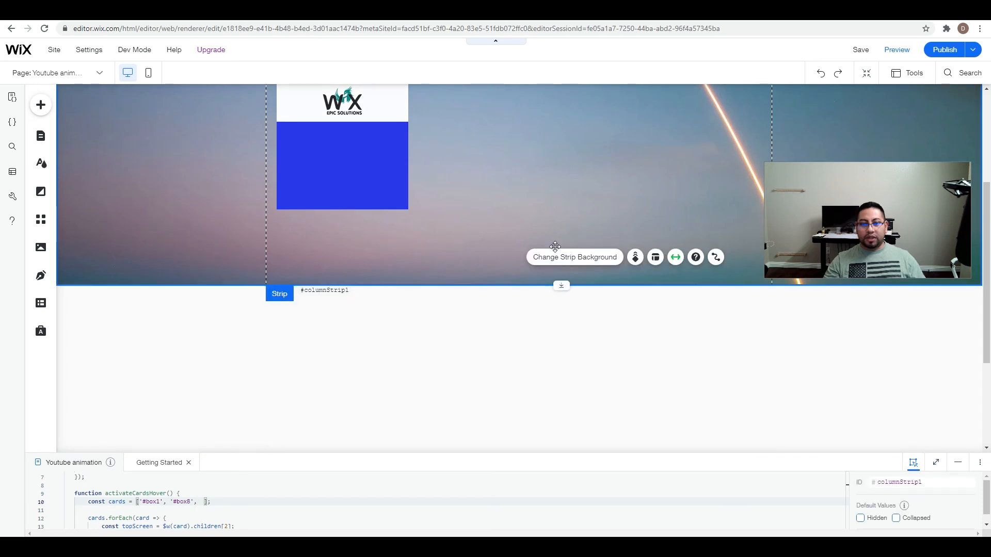
{"action": "scroll", "coordinate": [537, 289], "scroll_direction": "up", "scroll_amount": 4}
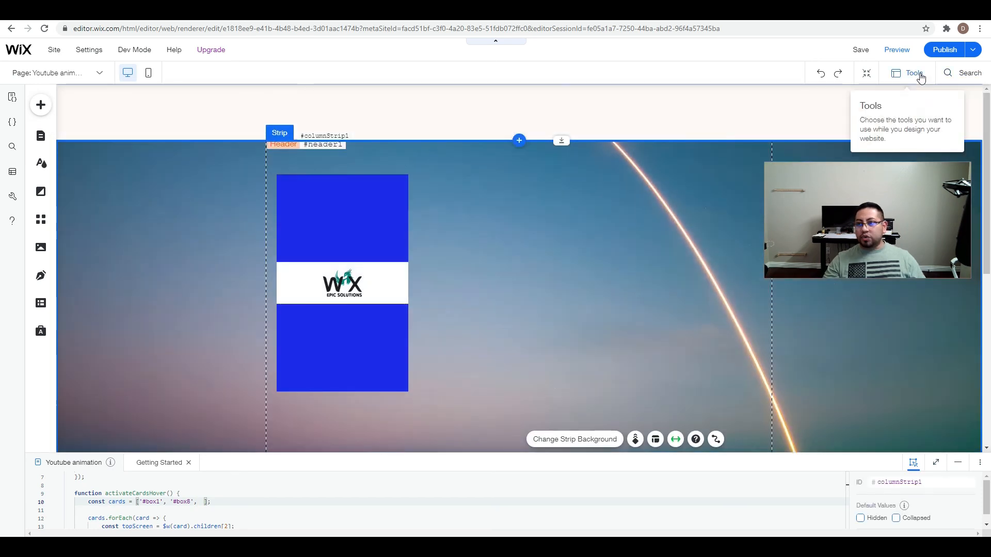
{"action": "left_click", "coordinate": [911, 73]}
{"action": "left_click", "coordinate": [906, 123]}
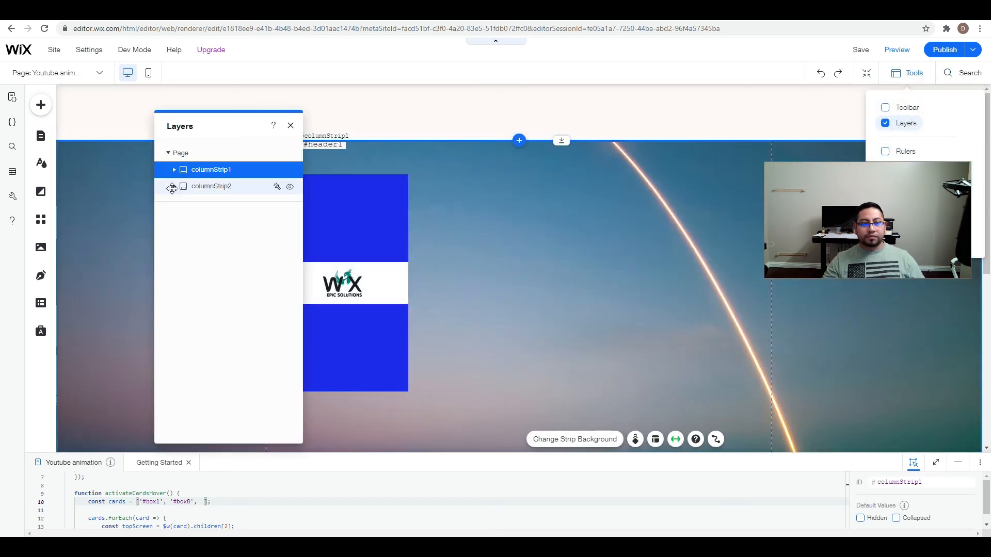
{"action": "left_click", "coordinate": [172, 189]}
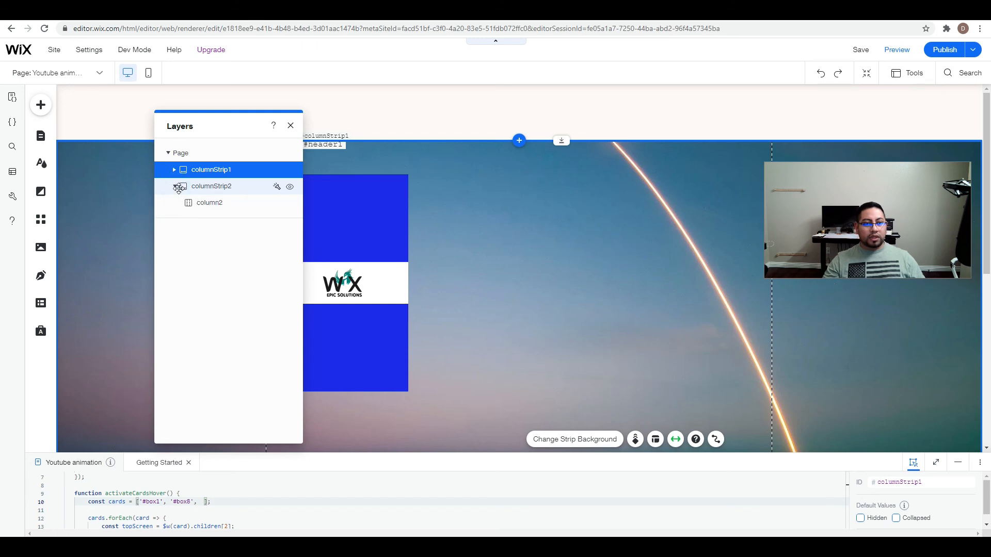
{"action": "left_click", "coordinate": [174, 171]}
{"action": "left_click", "coordinate": [179, 186]}
{"action": "left_click", "coordinate": [186, 203]}
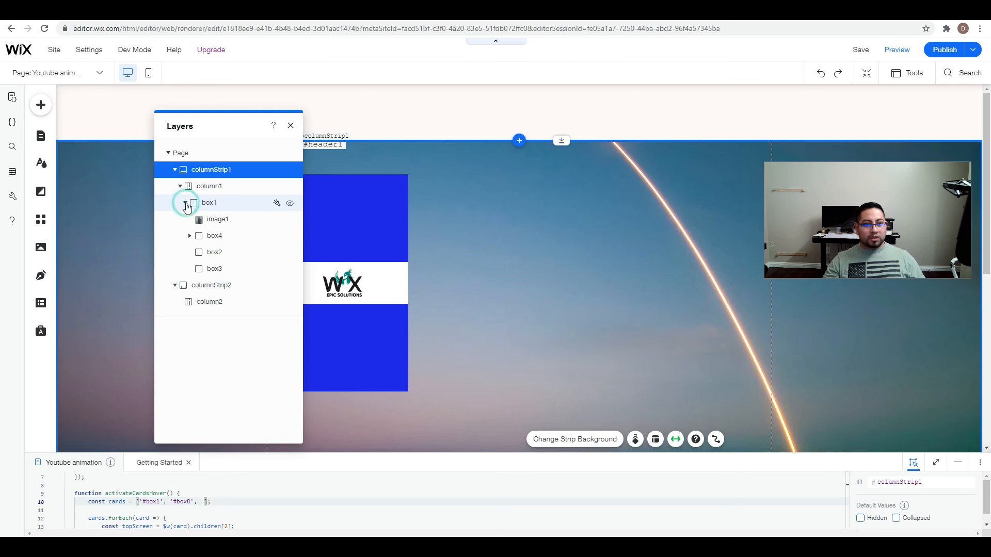
{"action": "left_click", "coordinate": [213, 205]}
{"action": "right_click", "coordinate": [200, 204]}
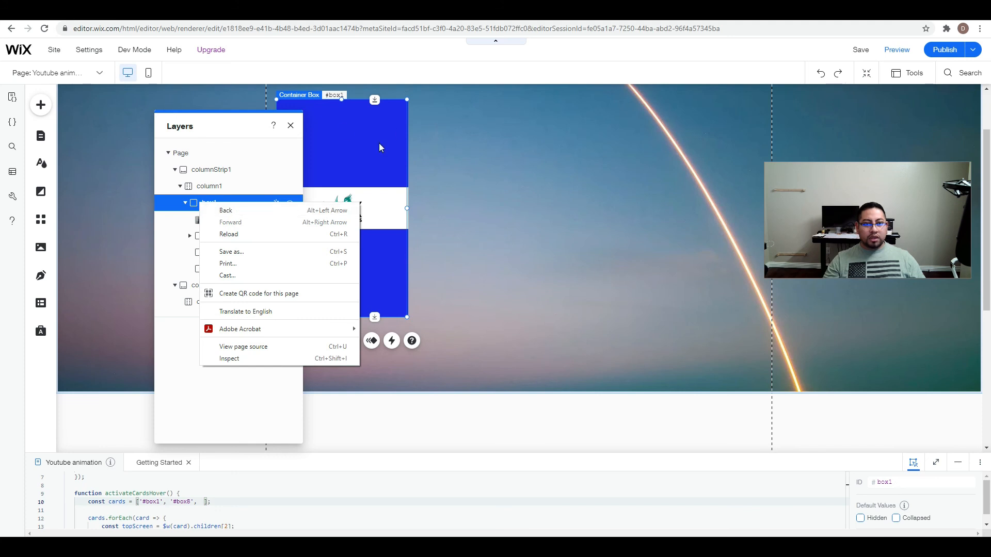
{"action": "left_click", "coordinate": [445, 138]}
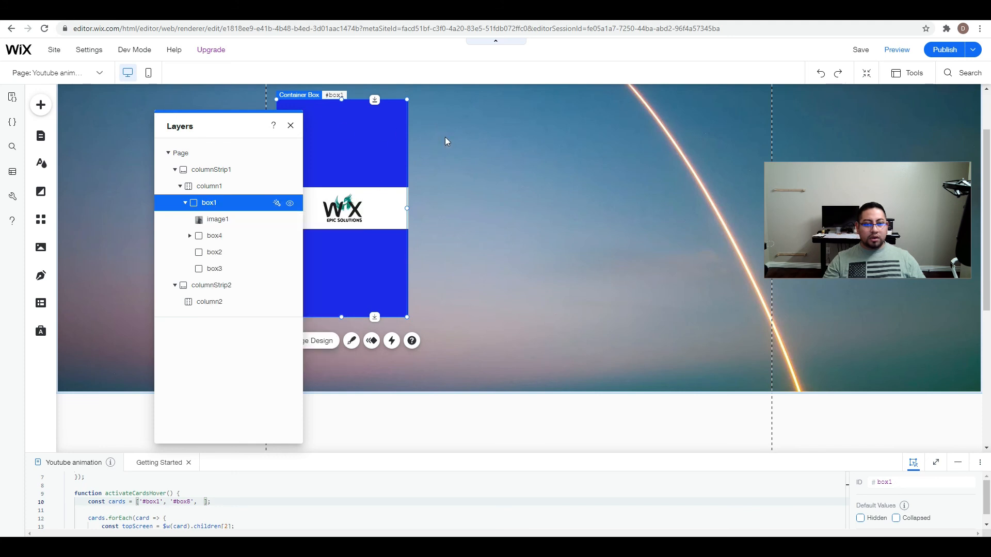
{"action": "left_click", "coordinate": [295, 127]}
Copy the complete first card with all its pieces and place the duplicate beside it, level with the original.
{"action": "left_click", "coordinate": [467, 111]}
{"action": "left_click", "coordinate": [344, 315]}
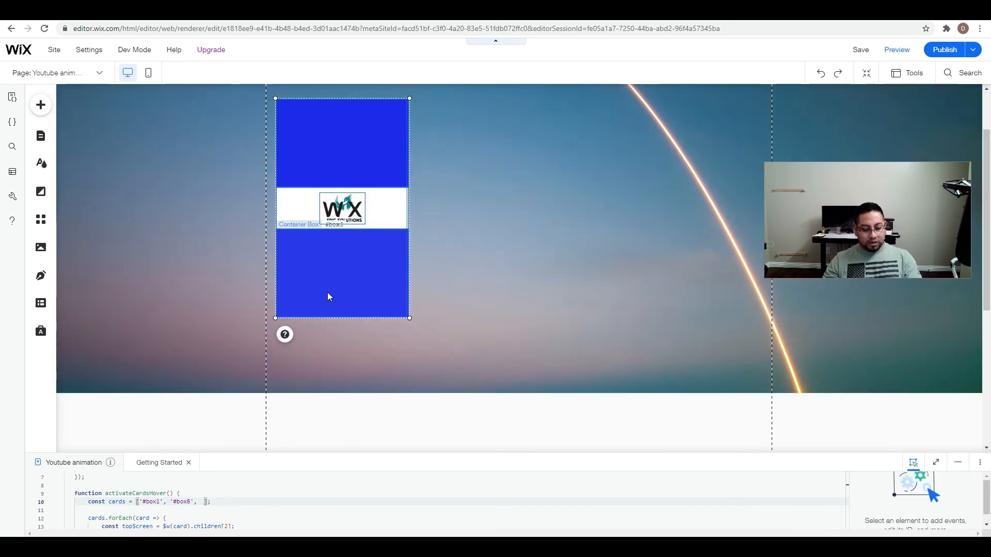
{"action": "left_click", "coordinate": [559, 212]}
{"action": "key", "text": "ctrl+v"}
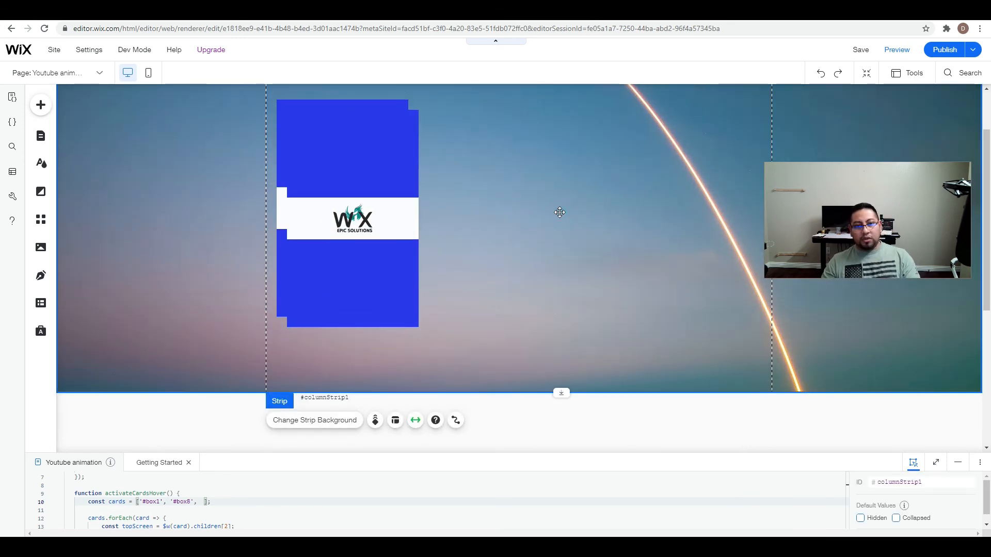
{"action": "left_click_drag", "start_coordinate": [474, 105], "coordinate": [412, 352]}
{"action": "left_click_drag", "start_coordinate": [407, 168], "coordinate": [538, 160]}
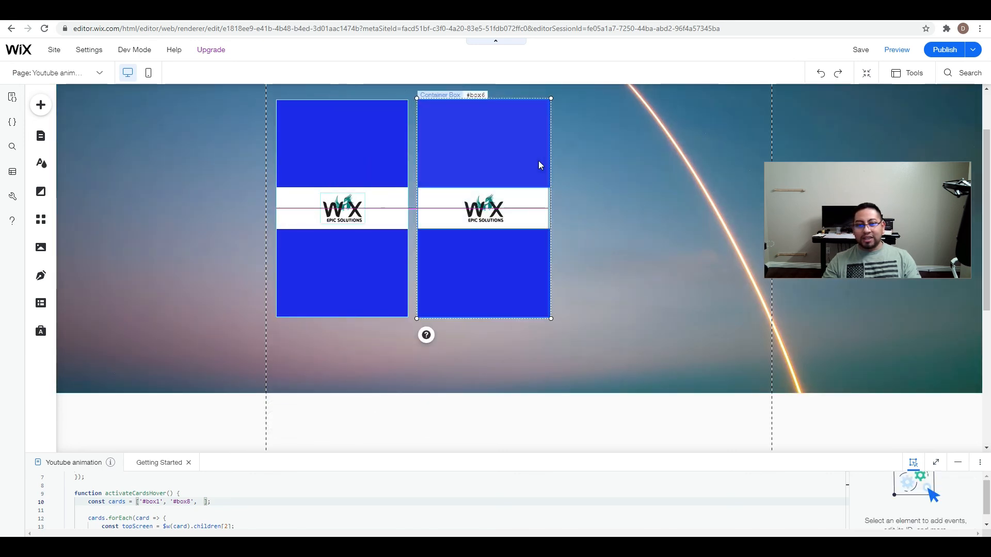
Replace the logo on the second card with the black mug picture found under "logo" in Media from Wix.
{"action": "left_click", "coordinate": [480, 213]}
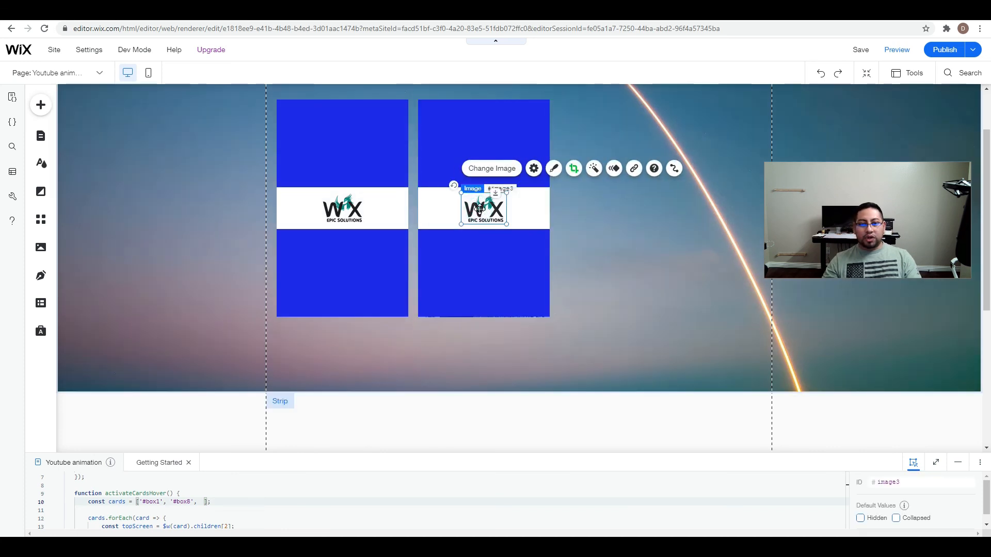
{"action": "left_click", "coordinate": [496, 169]}
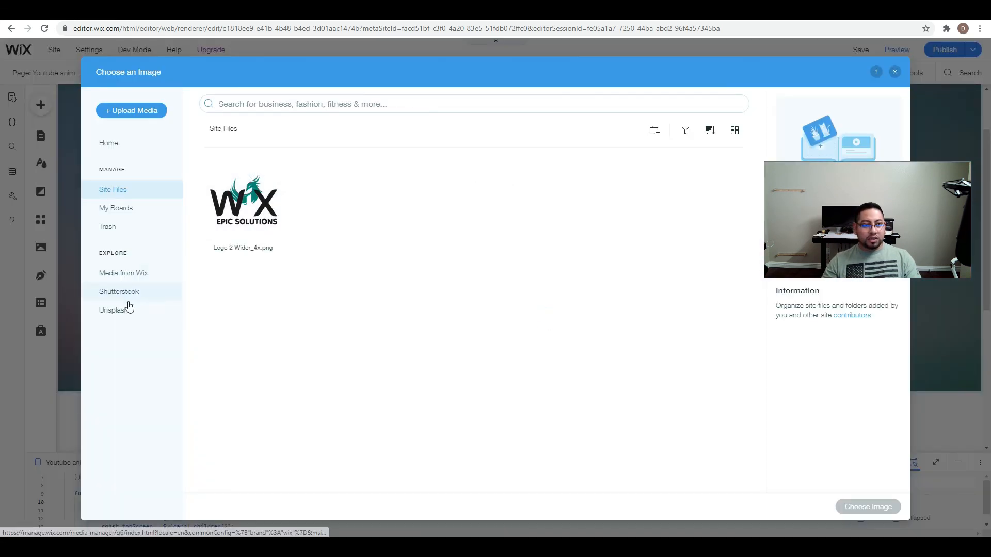
{"action": "left_click", "coordinate": [133, 274]}
{"action": "left_click", "coordinate": [275, 102]}
{"action": "type", "text": "logo"}
{"action": "key", "text": "Return"}
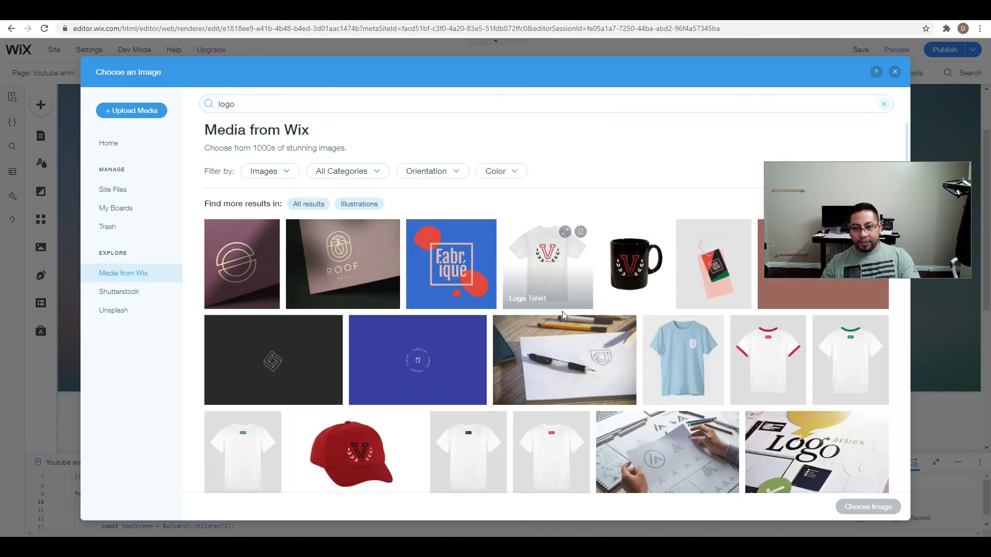
{"action": "left_click", "coordinate": [634, 269]}
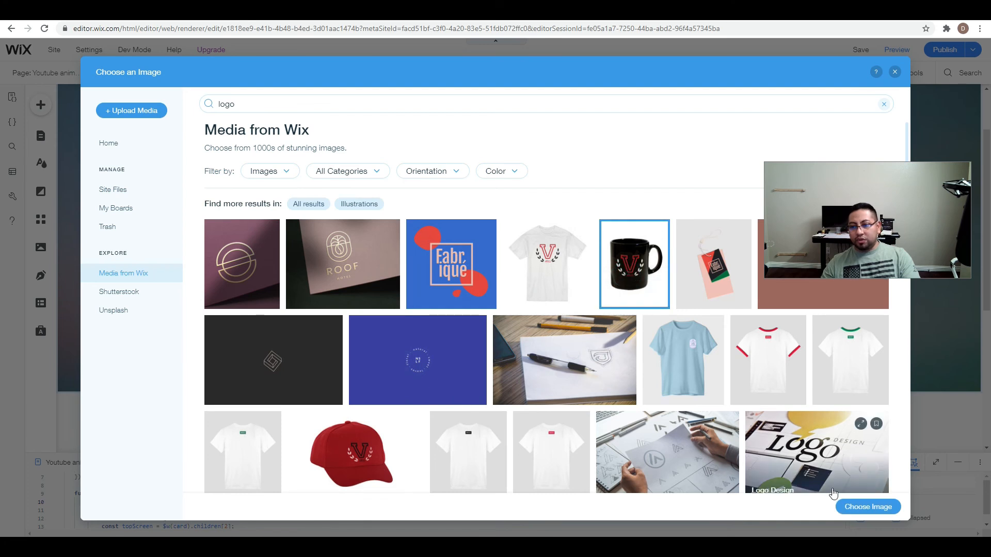
{"action": "left_click", "coordinate": [868, 507]}
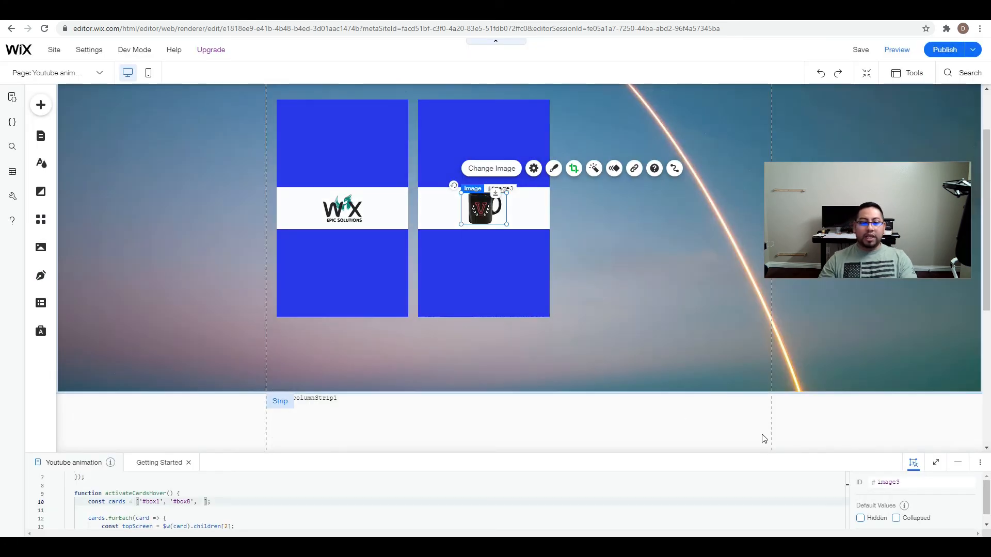
Enlarge the code area, then display the layers and expand columnStrip1 and column1 to check the second card's container ID.
{"action": "left_click_drag", "start_coordinate": [727, 452], "coordinate": [708, 351]}
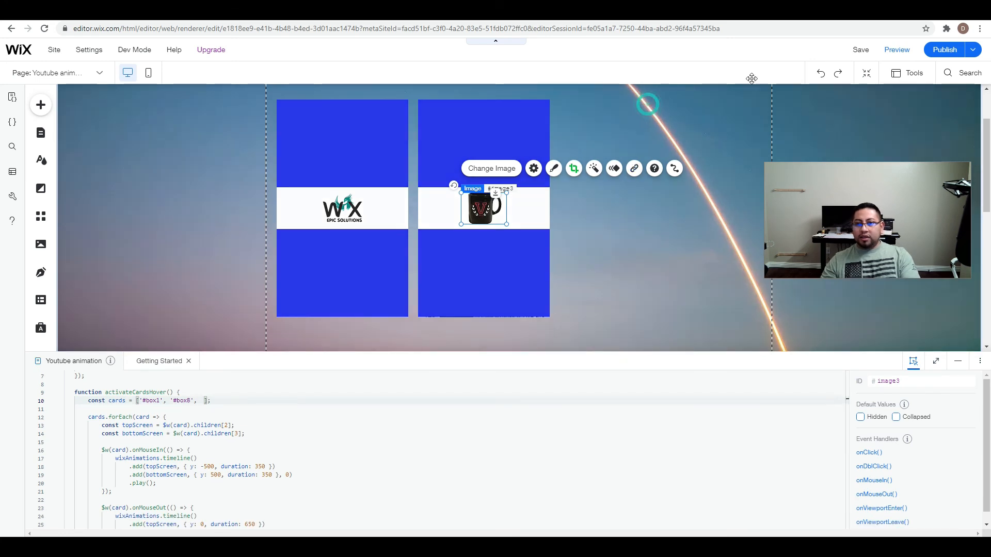
{"action": "left_click", "coordinate": [644, 103]}
{"action": "left_click", "coordinate": [913, 74]}
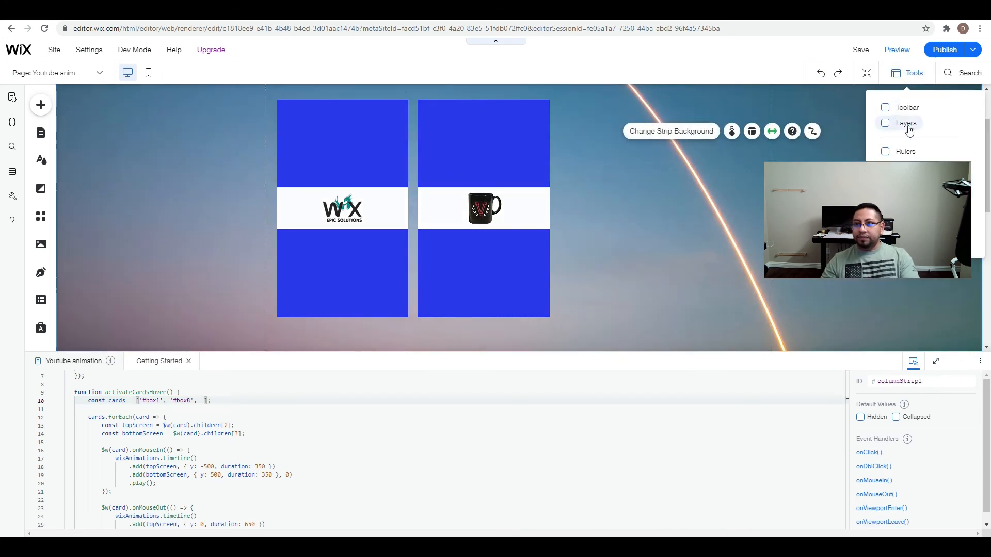
{"action": "left_click", "coordinate": [885, 123]}
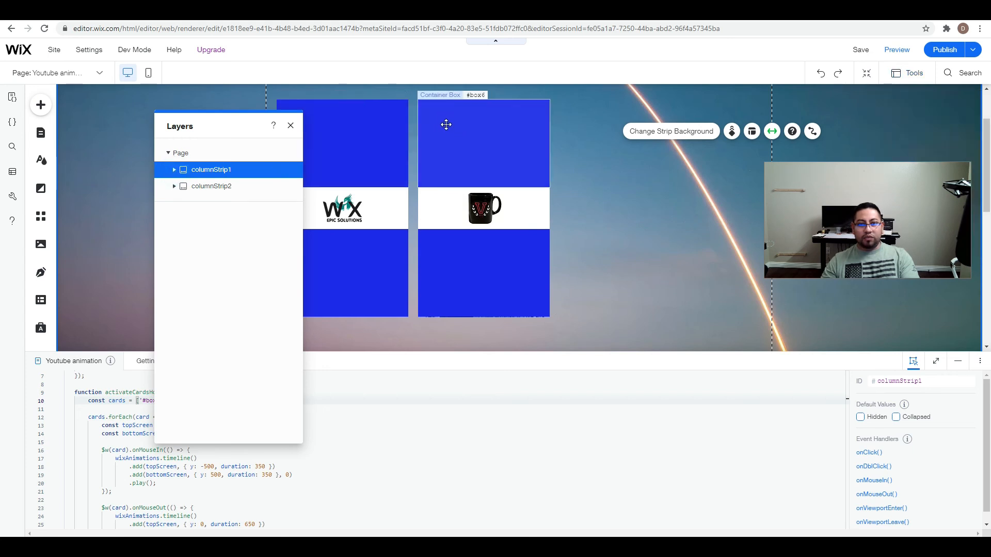
{"action": "left_click", "coordinate": [175, 169]}
{"action": "left_click", "coordinate": [179, 187]}
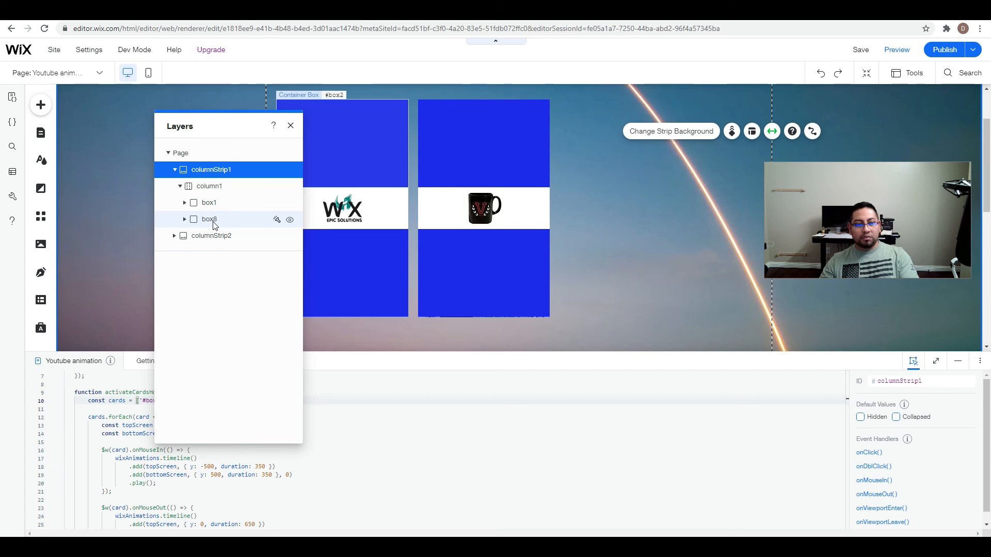
Preview the page with both cards, return to the editor and close the layers.
{"action": "left_click", "coordinate": [897, 50]}
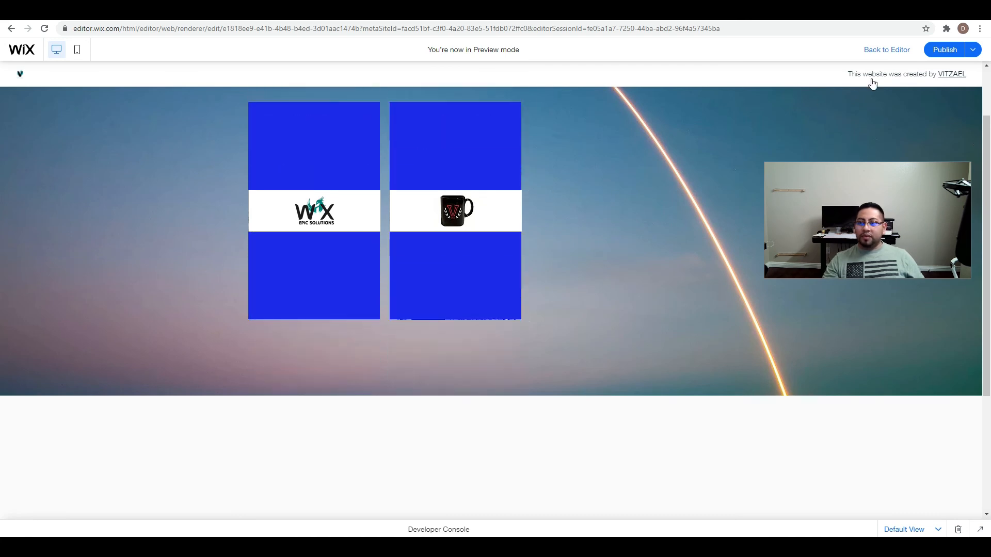
{"action": "left_click", "coordinate": [901, 52]}
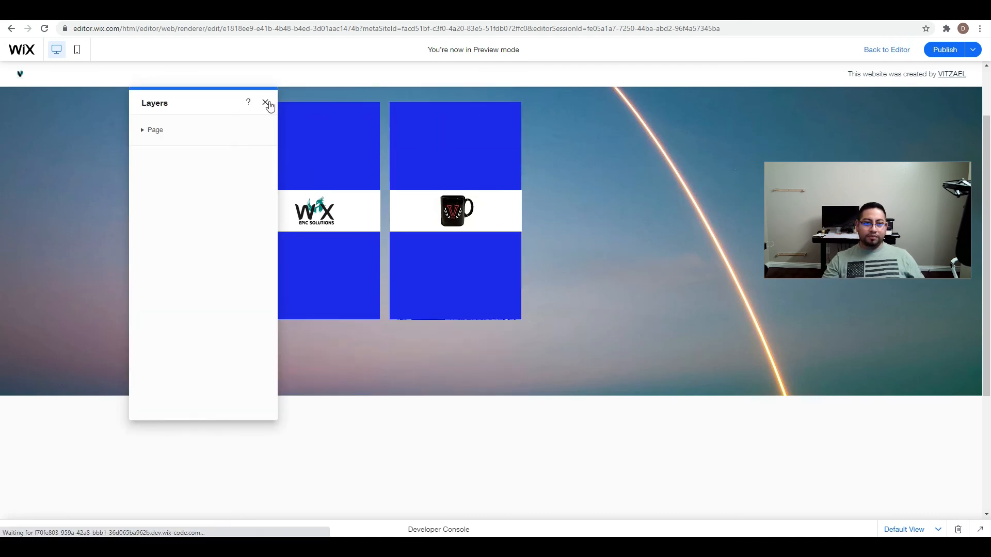
{"action": "left_click", "coordinate": [291, 128]}
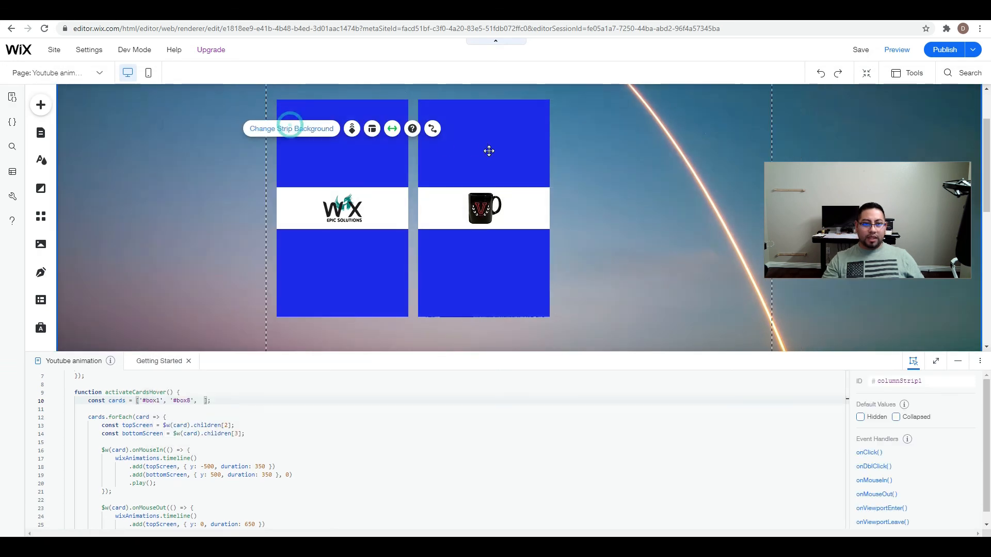
Change the fill color of box2, the upper cover of the first card, to white.
{"action": "left_click", "coordinate": [370, 154]}
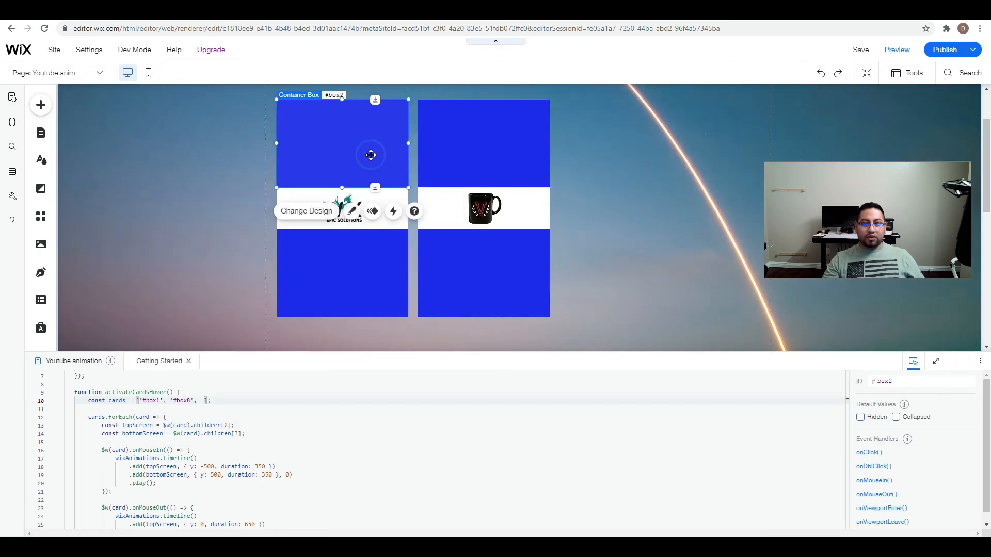
{"action": "left_click", "coordinate": [351, 212]}
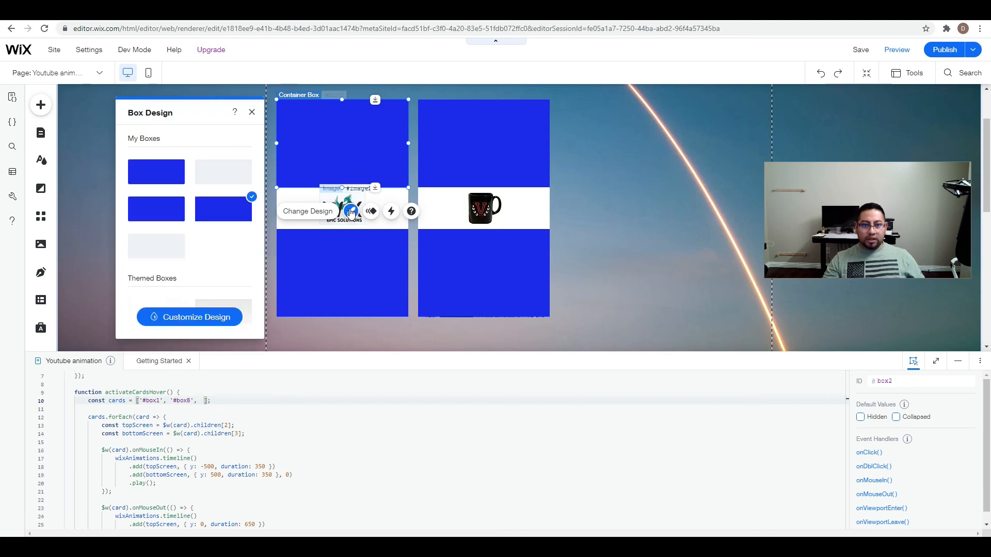
{"action": "left_click", "coordinate": [188, 316]}
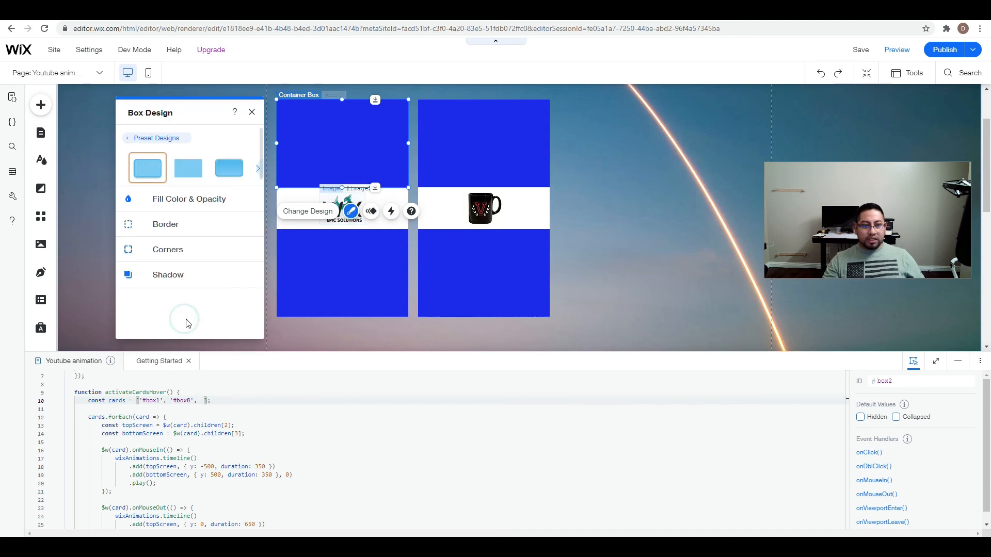
{"action": "left_click", "coordinate": [172, 206]}
{"action": "left_click", "coordinate": [244, 239]}
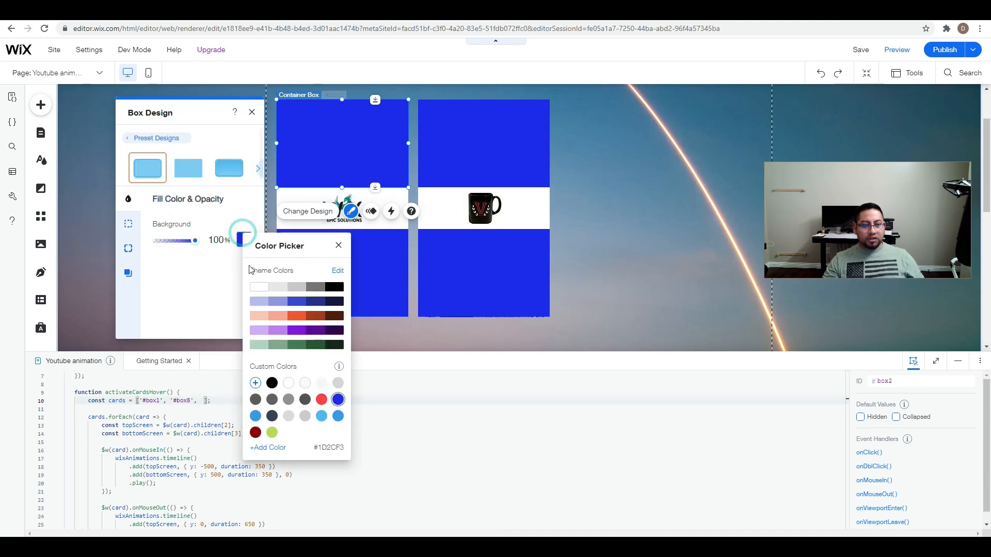
{"action": "left_click", "coordinate": [261, 289]}
{"action": "left_click", "coordinate": [331, 274]}
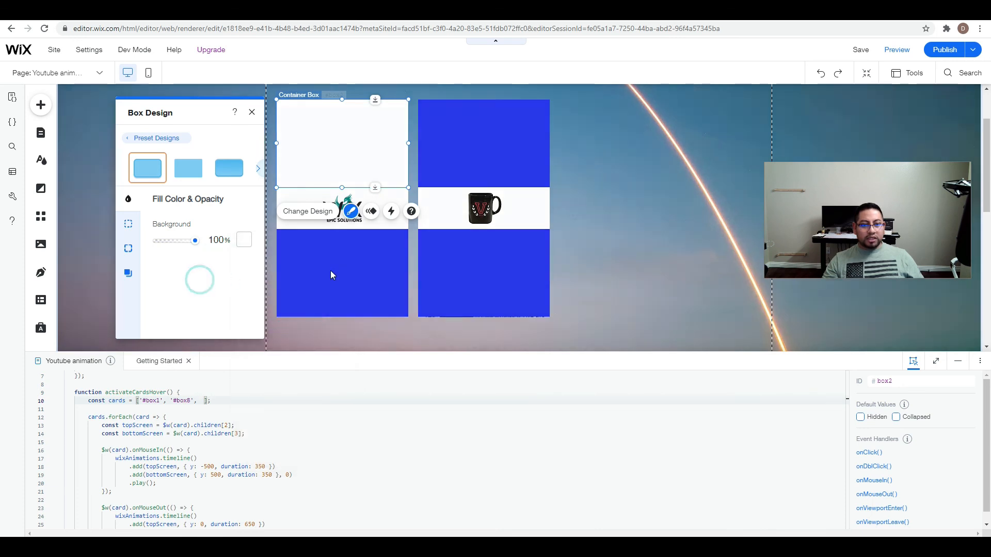
Change the fill color of box3, the lower cover of the first card, to white.
{"action": "left_click", "coordinate": [329, 269]}
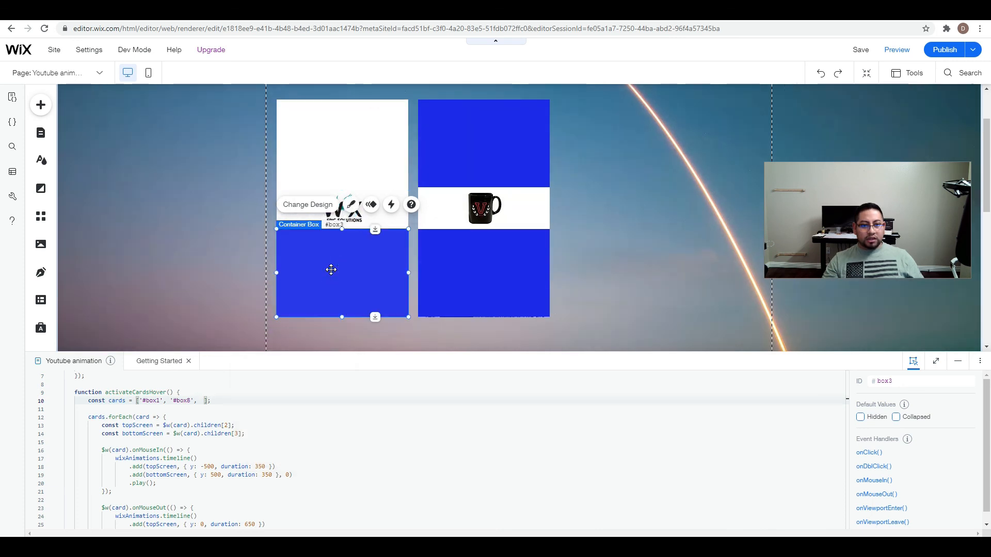
{"action": "left_click", "coordinate": [351, 205]}
{"action": "left_click", "coordinate": [200, 316]}
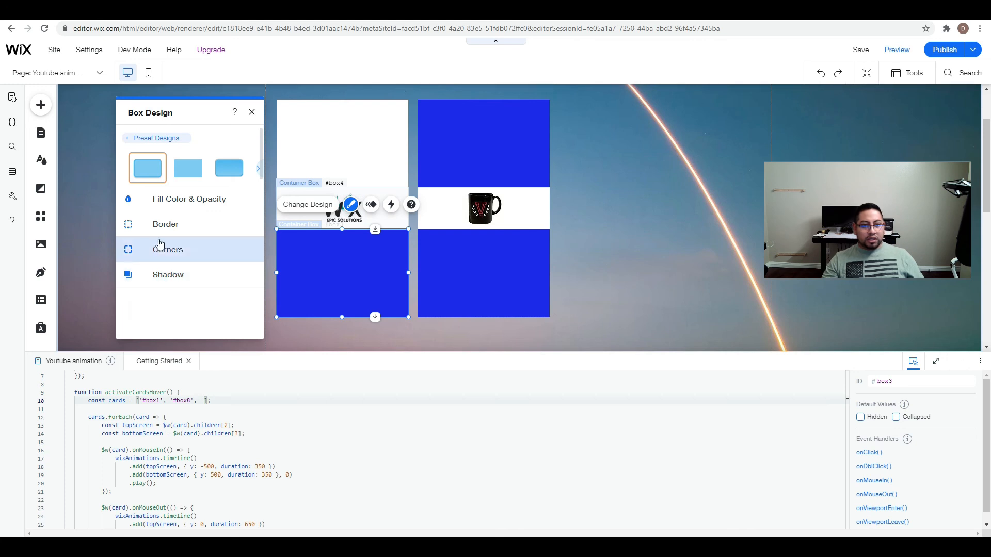
{"action": "left_click", "coordinate": [162, 202]}
{"action": "left_click", "coordinate": [240, 241]}
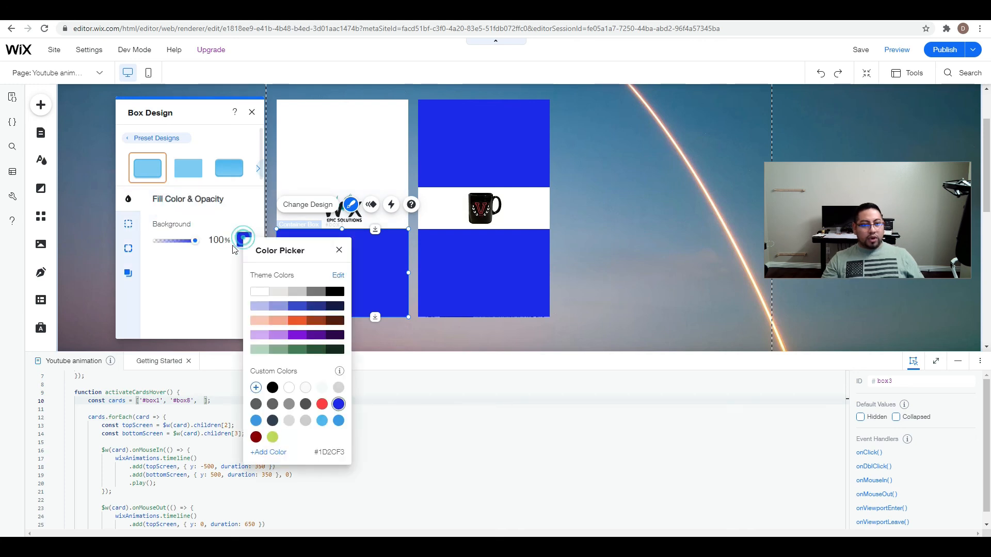
{"action": "left_click", "coordinate": [259, 292]}
{"action": "left_click", "coordinate": [453, 268]}
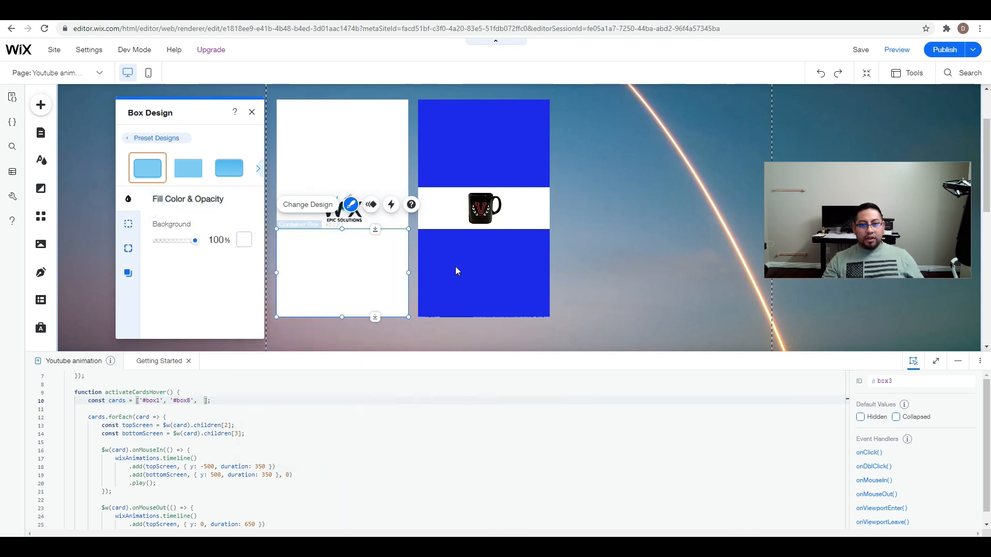
Change the fill color of box5, the lower cover of the second card, to white (#FFFFFF).
{"action": "left_click", "coordinate": [456, 267]}
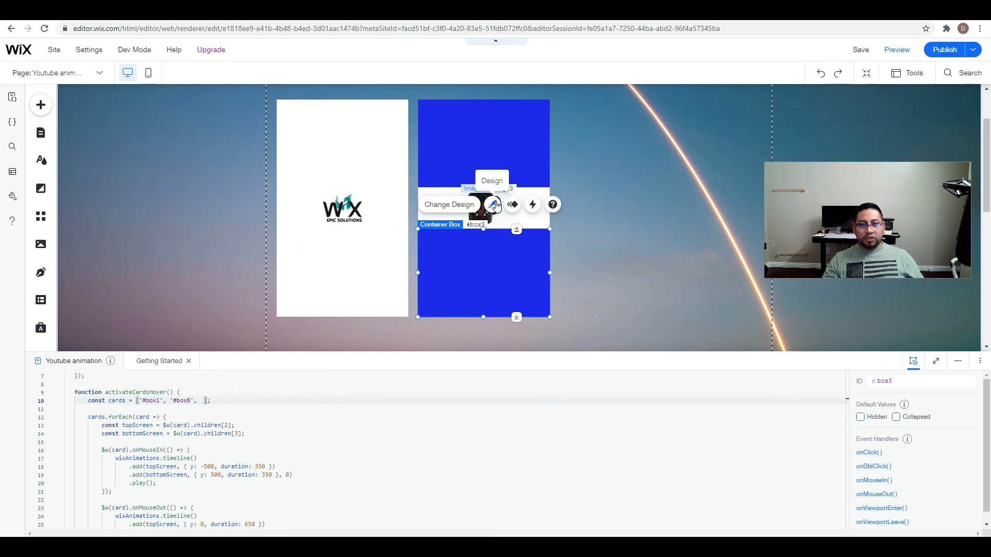
{"action": "left_click", "coordinate": [494, 205]}
{"action": "left_click", "coordinate": [333, 317]}
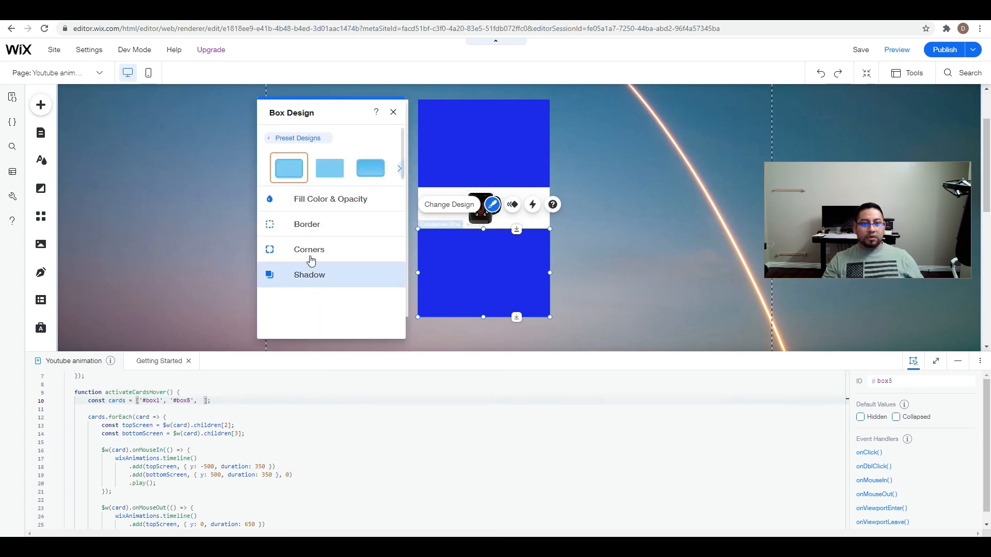
{"action": "left_click", "coordinate": [314, 209]}
{"action": "left_click", "coordinate": [385, 240]}
{"action": "left_click", "coordinate": [404, 292]}
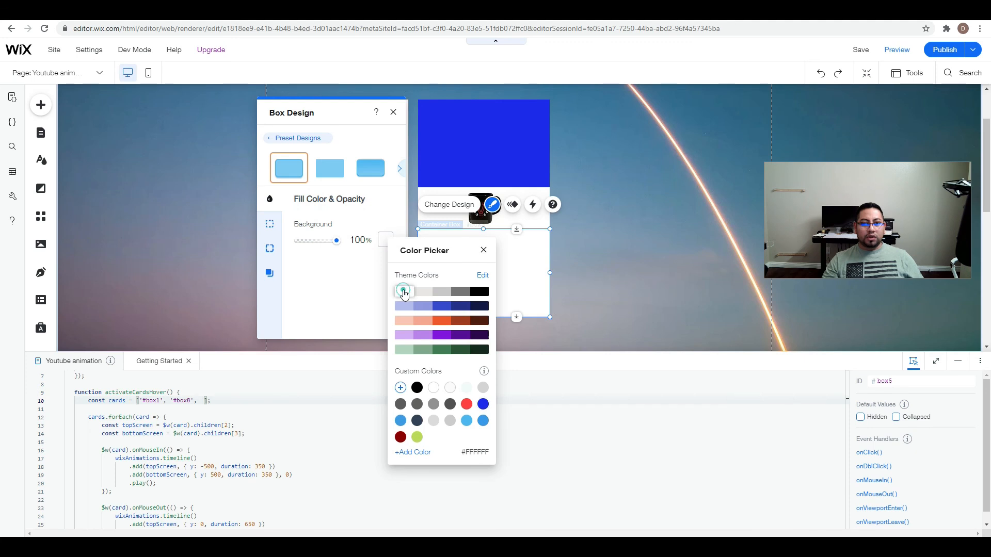
{"action": "left_click", "coordinate": [504, 140]}
Change the fill color of box6, the upper cover of the second card, to white (#FFFFFF) and close its design settings.
{"action": "left_click", "coordinate": [504, 140]}
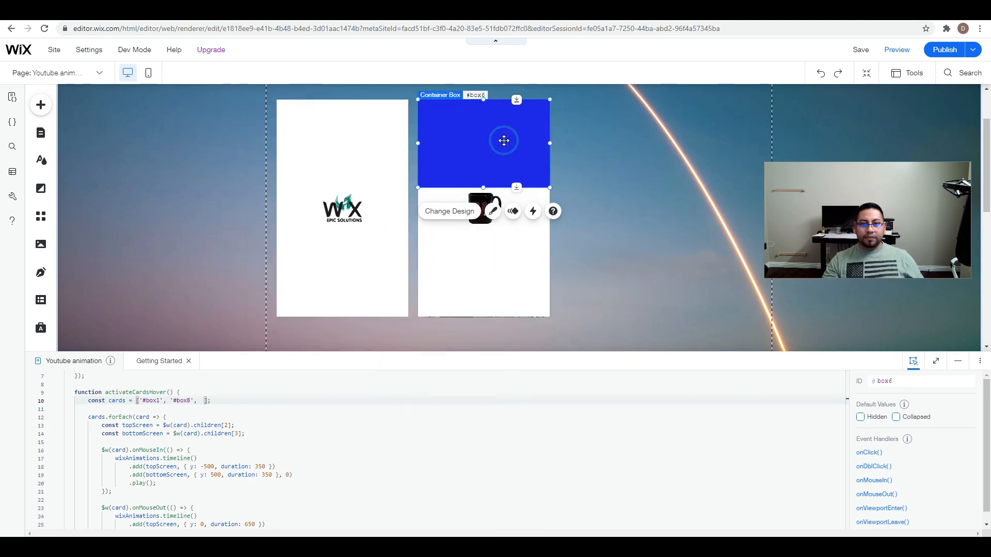
{"action": "left_click", "coordinate": [490, 211]}
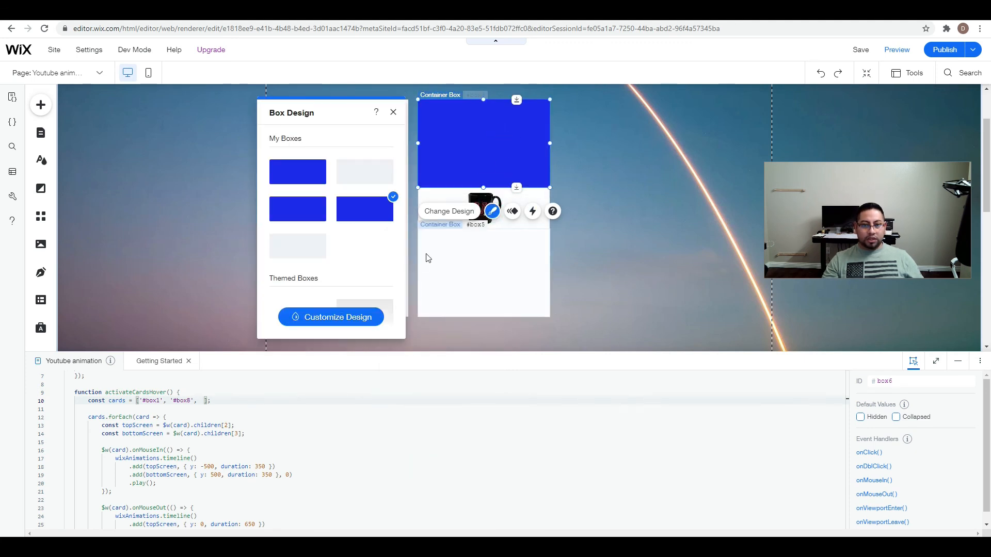
{"action": "left_click", "coordinate": [333, 316]}
{"action": "left_click", "coordinate": [322, 202]}
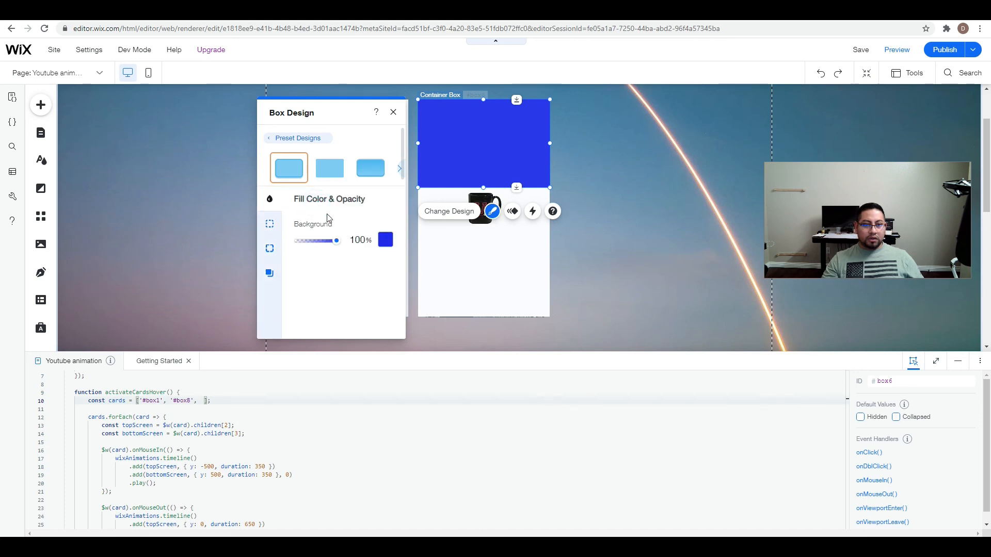
{"action": "left_click", "coordinate": [387, 243]}
{"action": "left_click", "coordinate": [408, 296]}
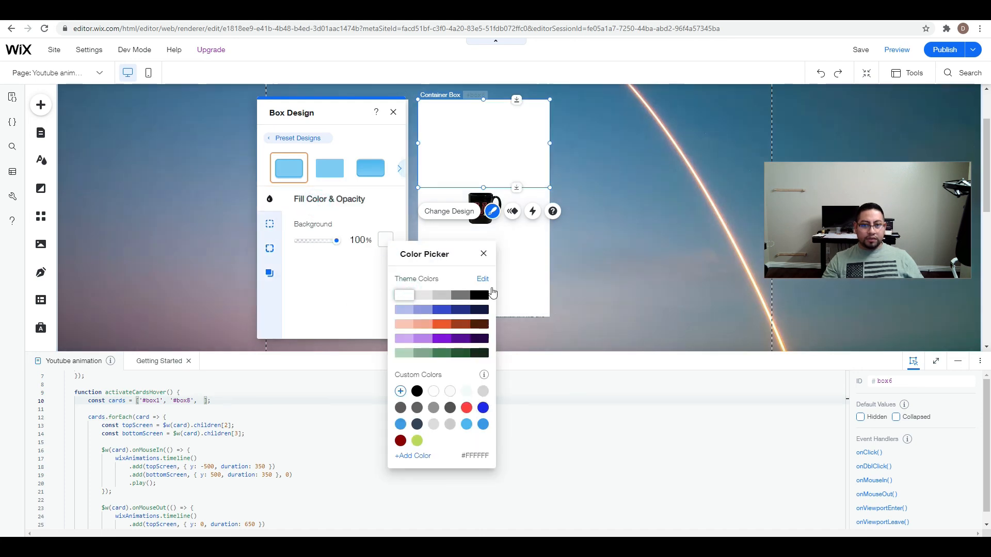
{"action": "left_click", "coordinate": [577, 258]}
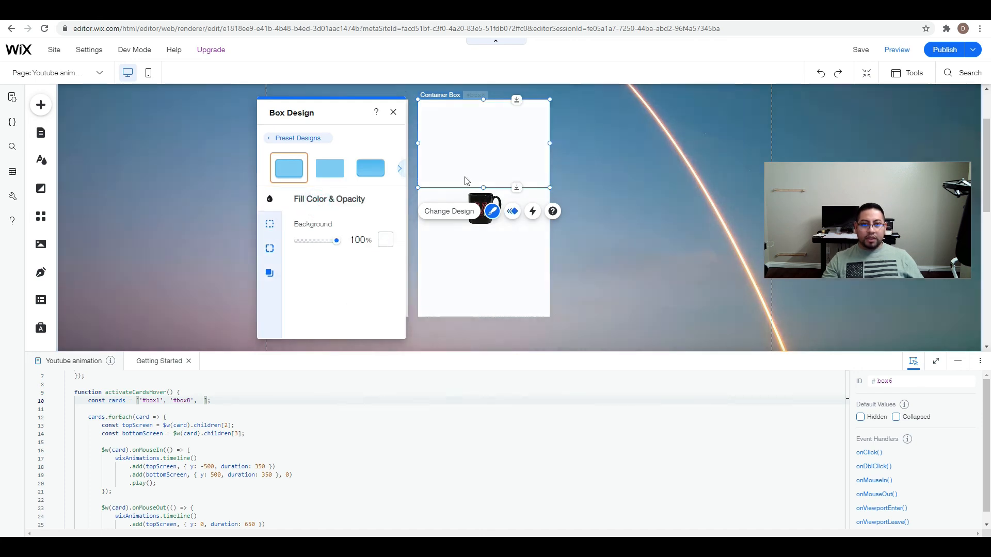
{"action": "left_click", "coordinate": [393, 114]}
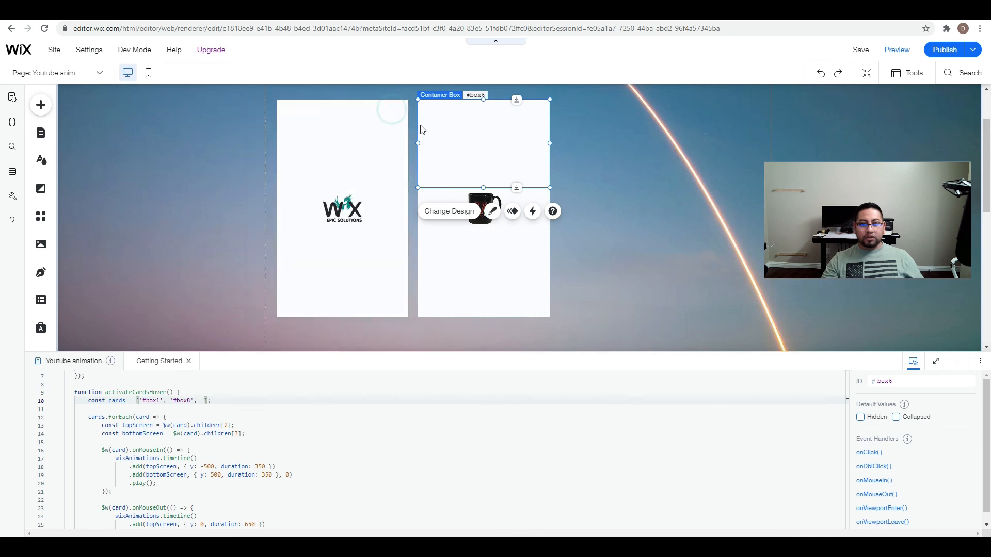
Preview the page with the white covers on both cards and return to the editor.
{"action": "left_click", "coordinate": [897, 50]}
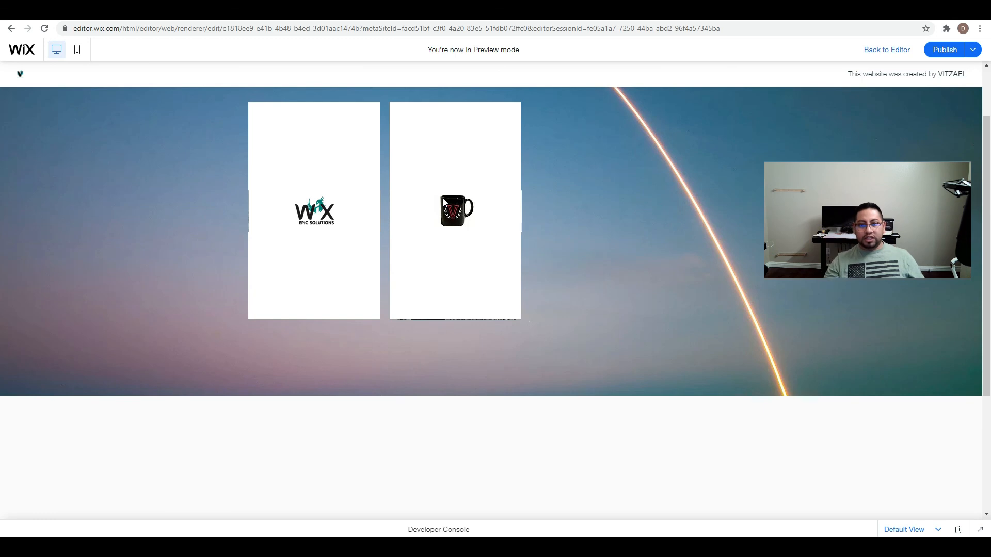
{"action": "left_click", "coordinate": [884, 50]}
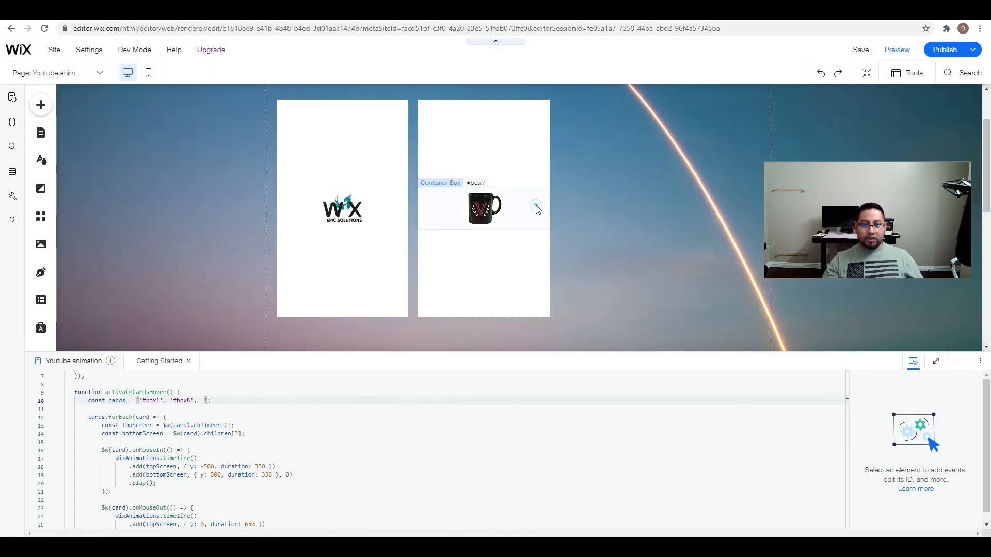
Fit the side edges of box7, the strip behind the mug, to the width of the second card.
{"action": "left_click", "coordinate": [535, 205]}
{"action": "left_click_drag", "start_coordinate": [536, 206], "coordinate": [549, 205]}
{"action": "left_click_drag", "start_coordinate": [418, 208], "coordinate": [418, 208]}
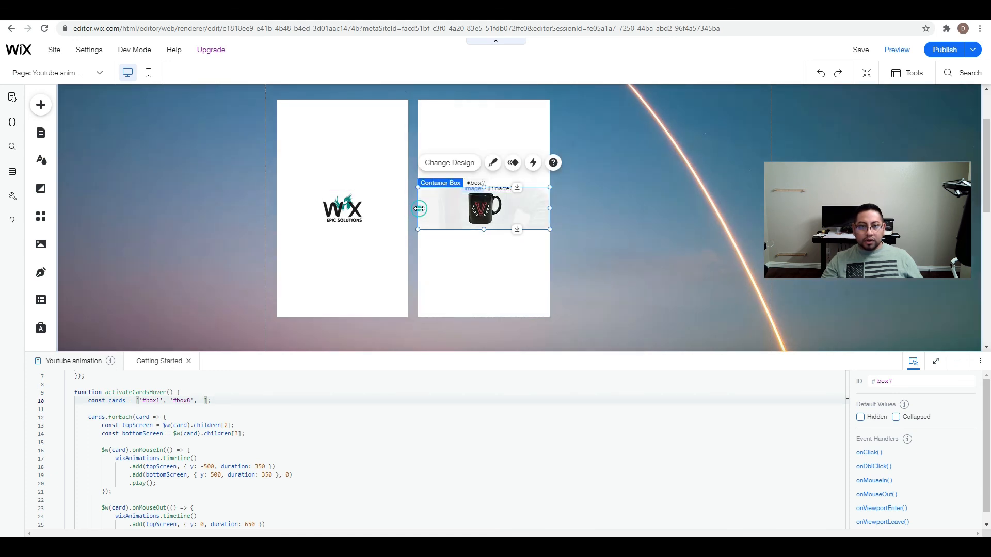
{"action": "left_click", "coordinate": [645, 231]}
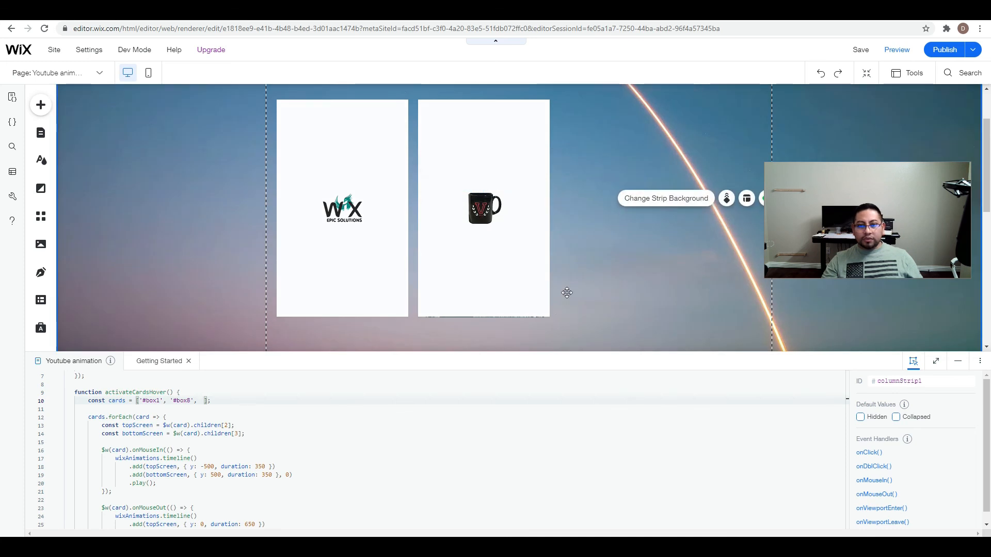
Preview the page again, check the hover reveal on both cards and go back to the editor.
{"action": "left_click", "coordinate": [896, 49]}
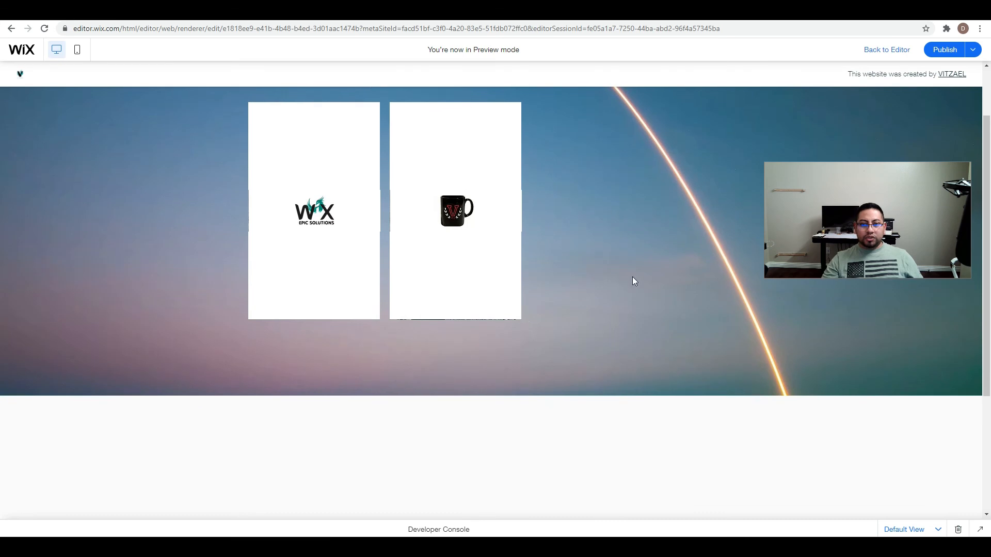
{"action": "mouse_move", "coordinate": [487, 227]}
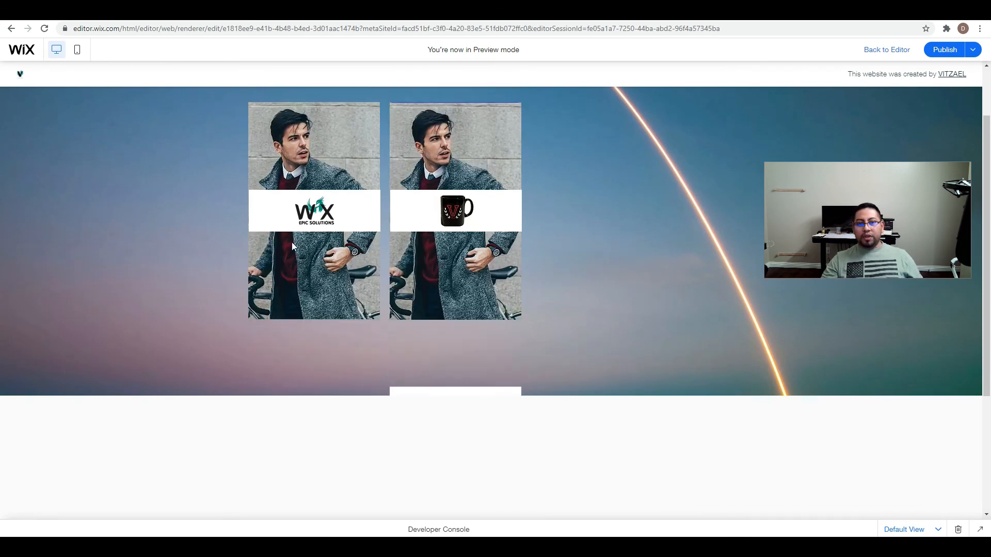
{"action": "left_click", "coordinate": [888, 47]}
{"action": "left_click", "coordinate": [892, 48]}
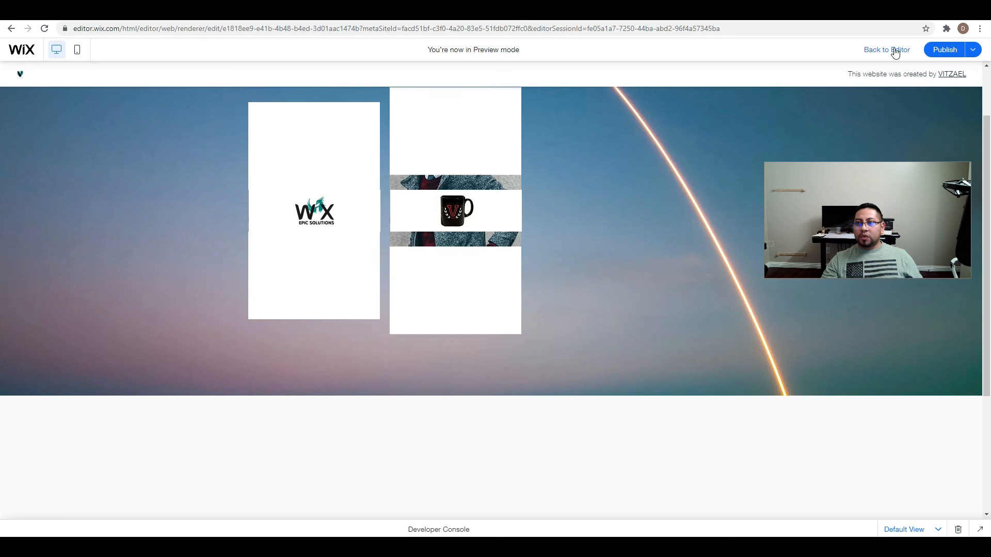
{"action": "left_click", "coordinate": [895, 51]}
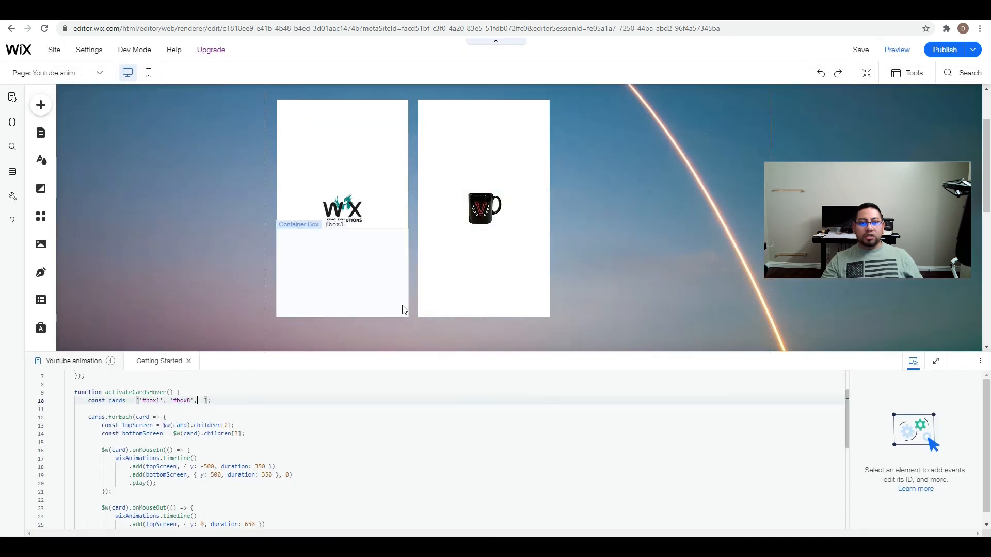
Show the page layers and expand columnStrip1, column1 and box1 to list the first card's elements.
{"action": "left_click", "coordinate": [911, 73]}
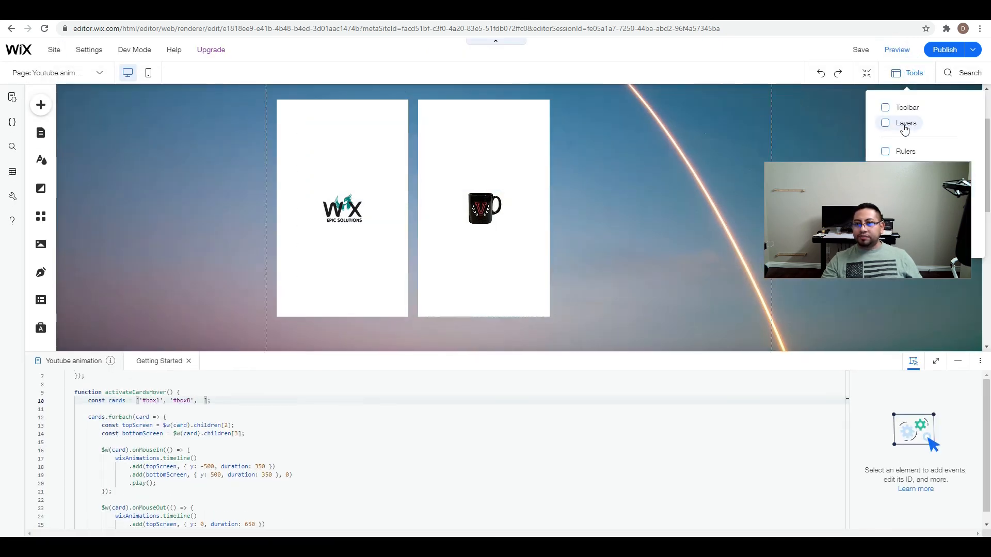
{"action": "left_click", "coordinate": [904, 126]}
{"action": "left_click", "coordinate": [165, 154]}
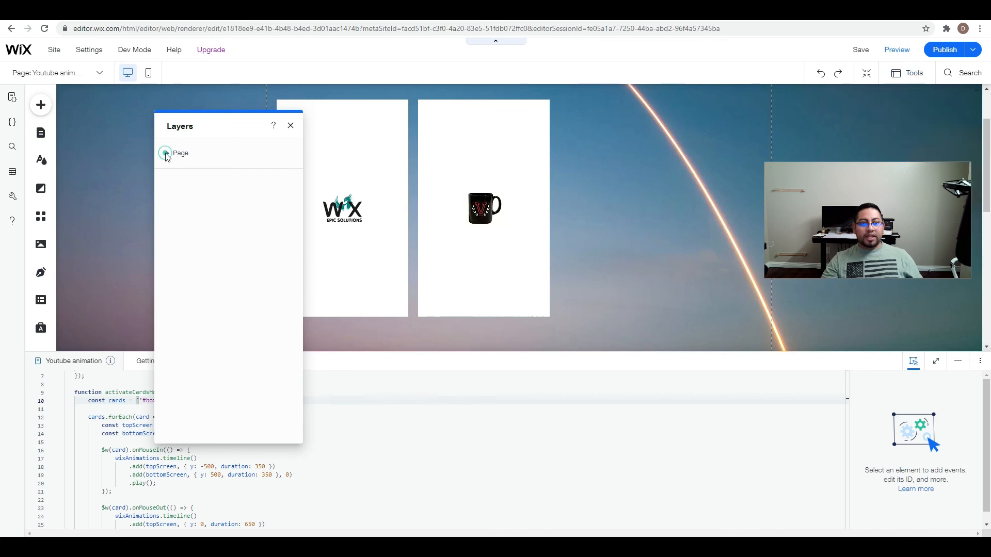
{"action": "left_click", "coordinate": [166, 153]}
{"action": "left_click", "coordinate": [175, 170]}
{"action": "left_click", "coordinate": [180, 186]}
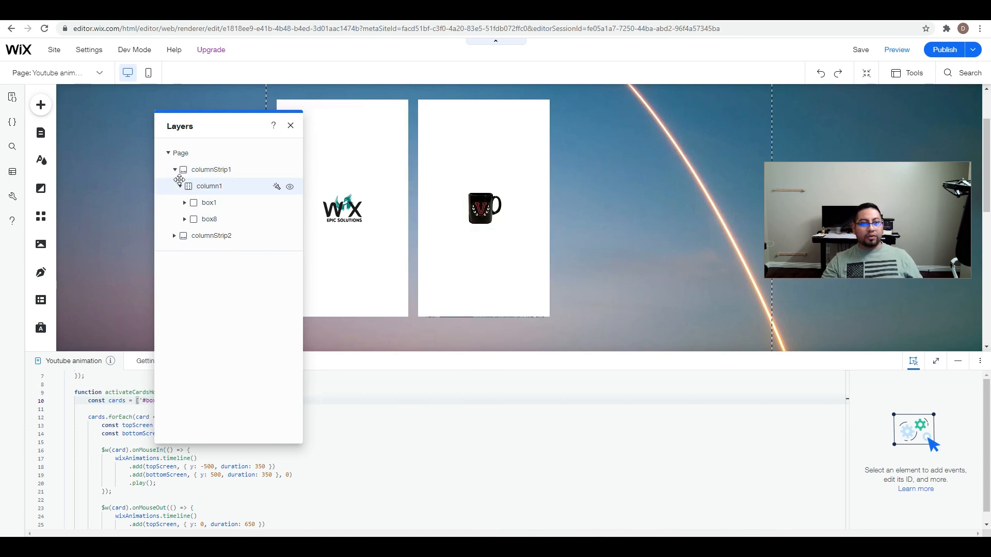
{"action": "left_click", "coordinate": [180, 186]}
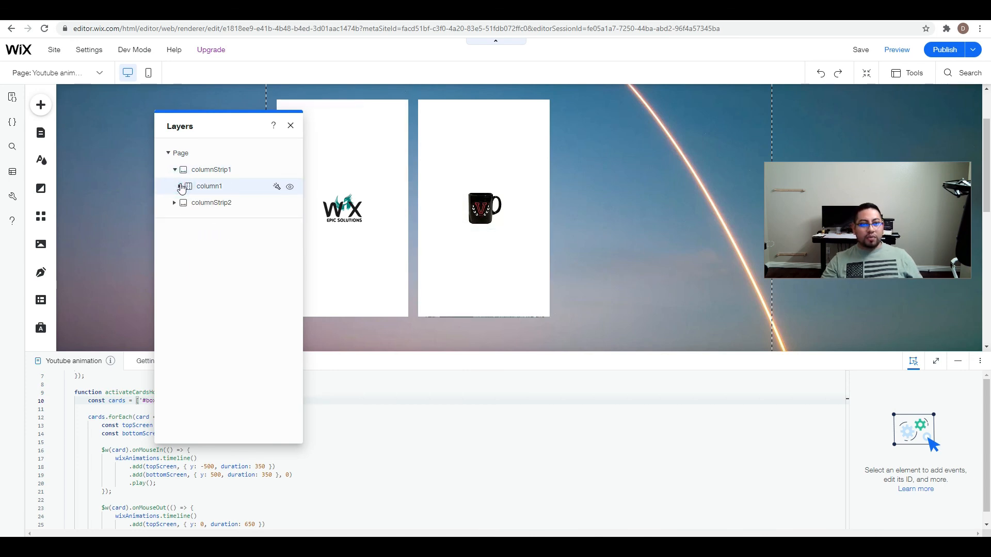
{"action": "left_click", "coordinate": [180, 186]}
{"action": "left_click", "coordinate": [175, 170]}
{"action": "left_click", "coordinate": [175, 170]}
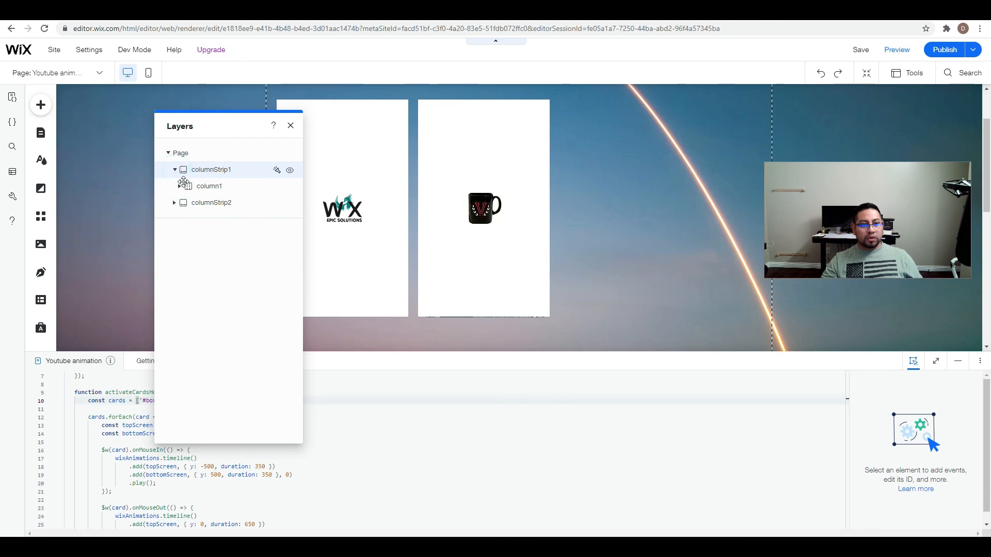
{"action": "left_click", "coordinate": [180, 187]}
{"action": "left_click", "coordinate": [185, 203]}
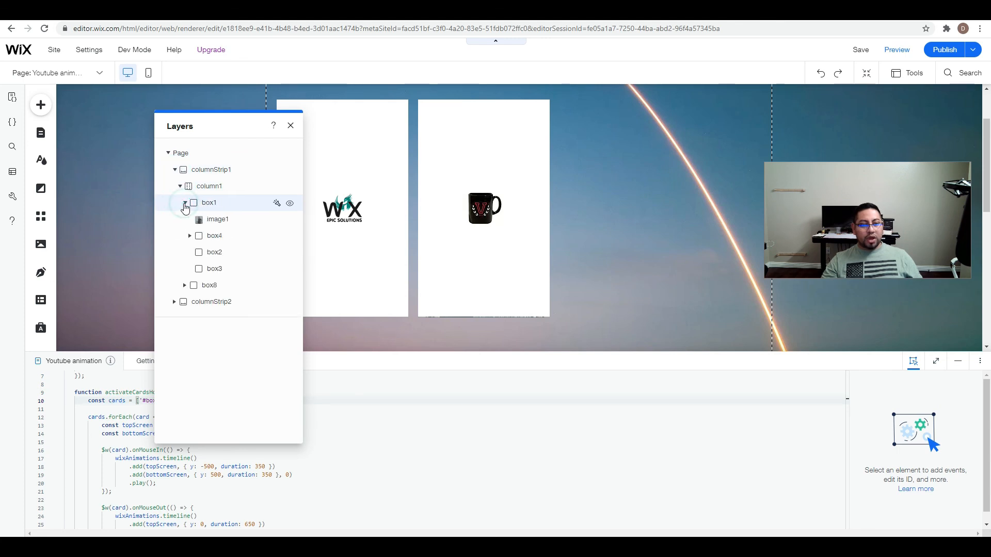
Replace image1 in box1 with an Unsplash photo of a woman in a red off-shoulder top, searching for "model".
{"action": "left_click", "coordinate": [225, 222]}
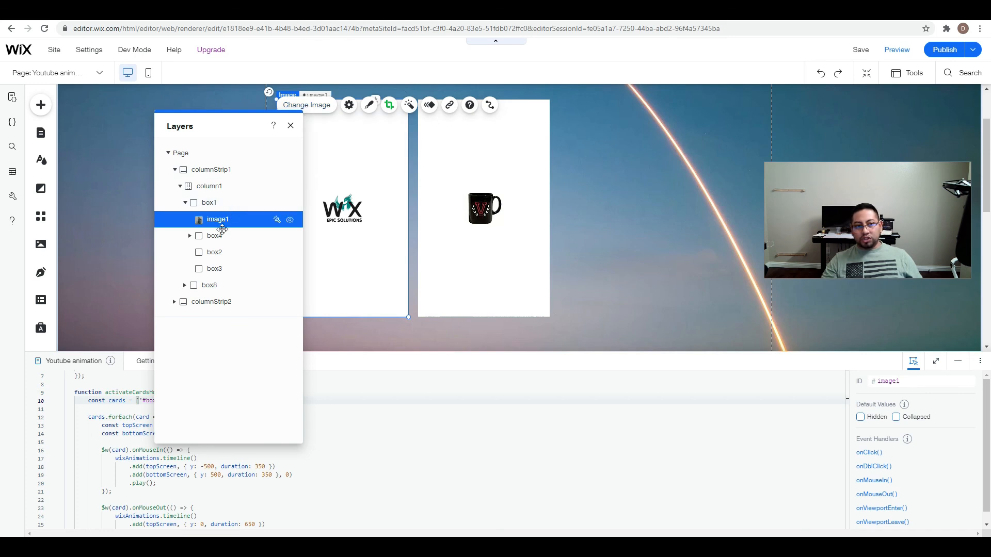
{"action": "left_click", "coordinate": [323, 108]}
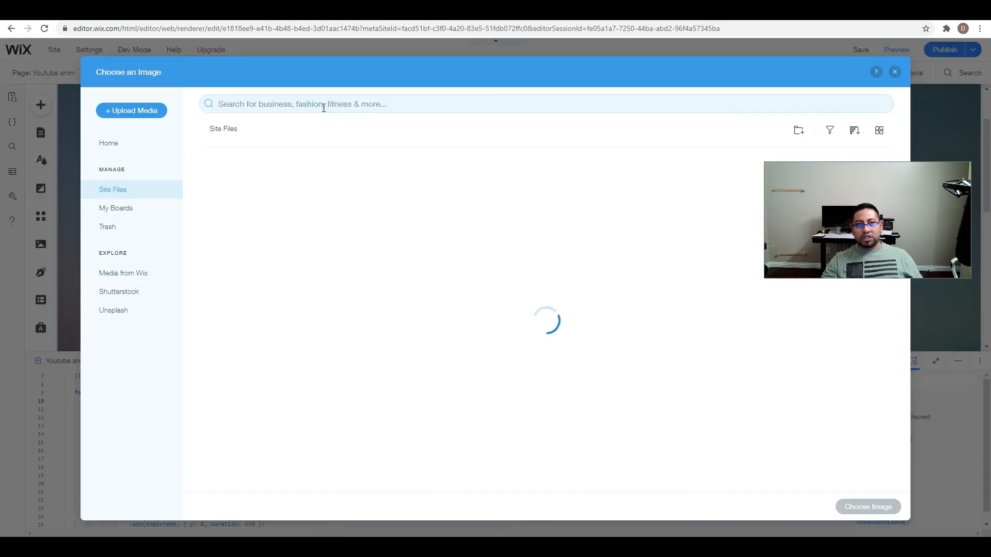
{"action": "left_click", "coordinate": [127, 309]}
{"action": "left_click", "coordinate": [244, 104]}
{"action": "type", "text": "mode"}
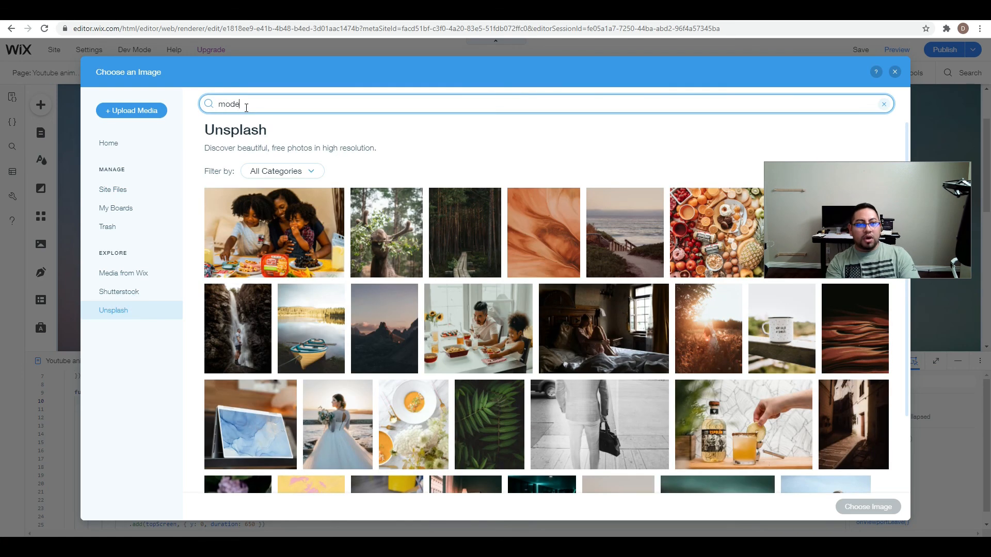
{"action": "type", "text": "l"}
{"action": "key", "text": "Return"}
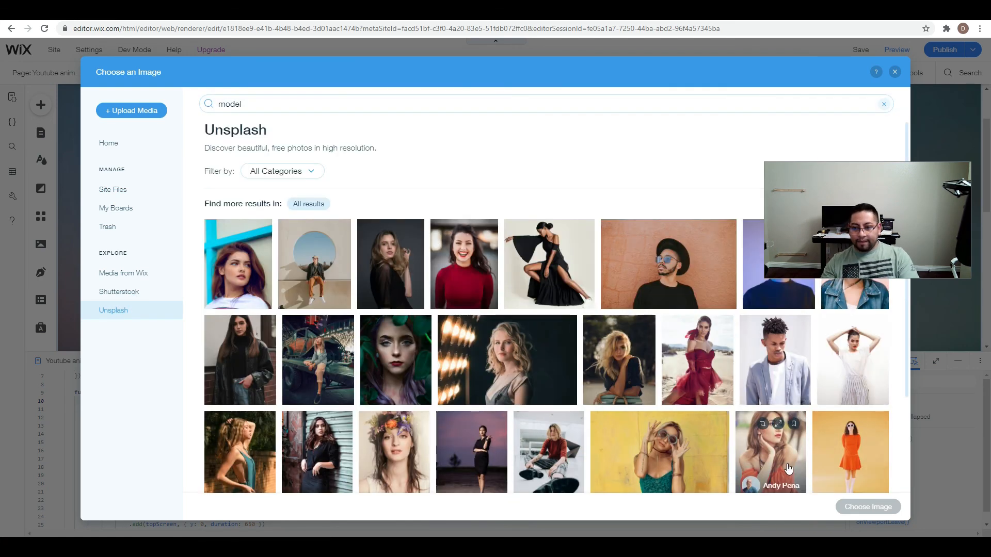
{"action": "left_click", "coordinate": [793, 463]}
{"action": "left_click", "coordinate": [873, 507]}
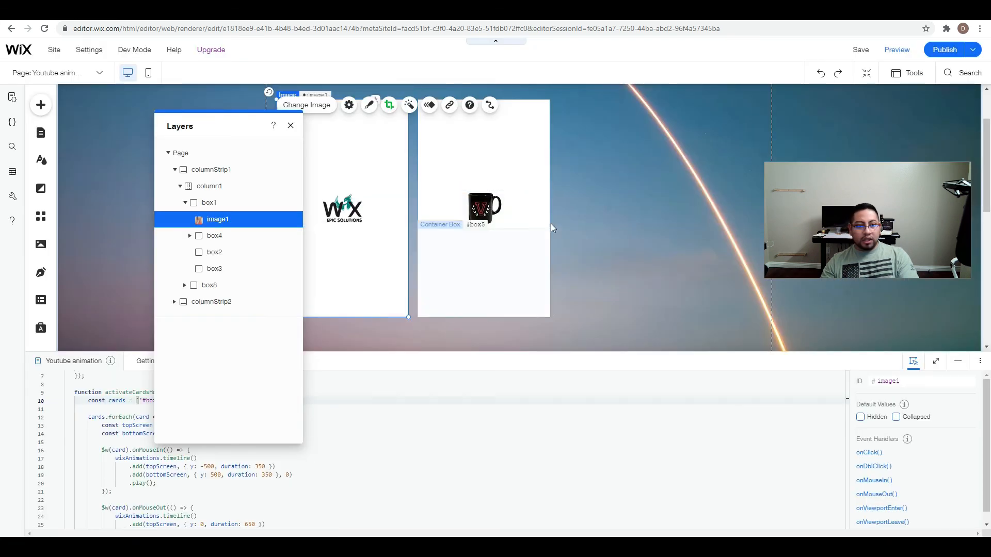
Replace image4 in box8 with the Unsplash photo of a red Nike shoe on a red background, searching for "product".
{"action": "left_click", "coordinate": [190, 237]}
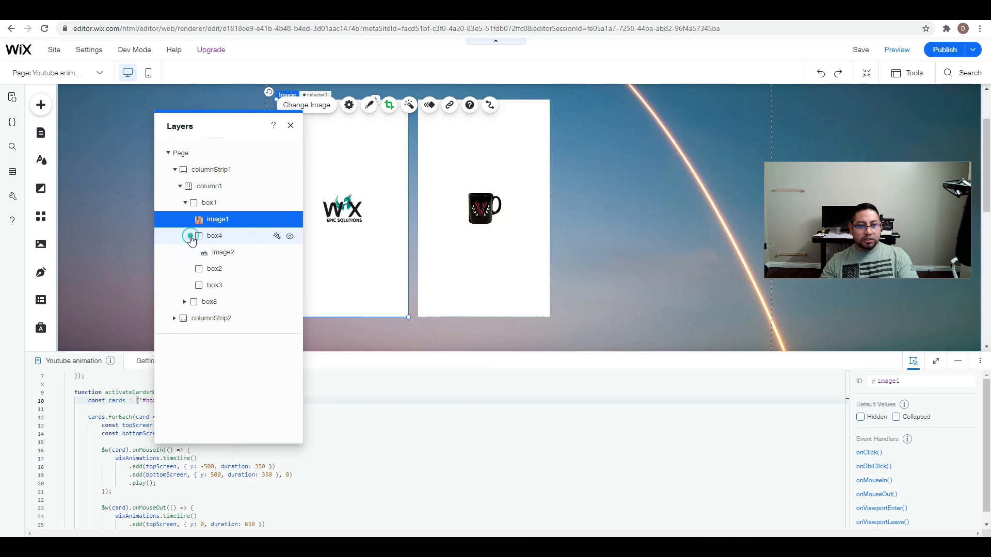
{"action": "left_click", "coordinate": [190, 235]}
{"action": "left_click", "coordinate": [185, 285]}
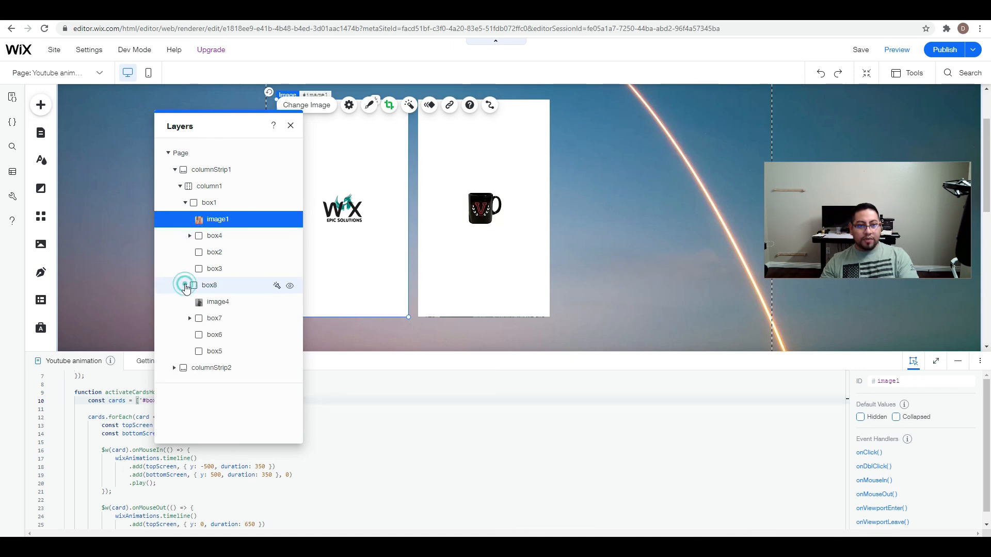
{"action": "left_click", "coordinate": [219, 303]}
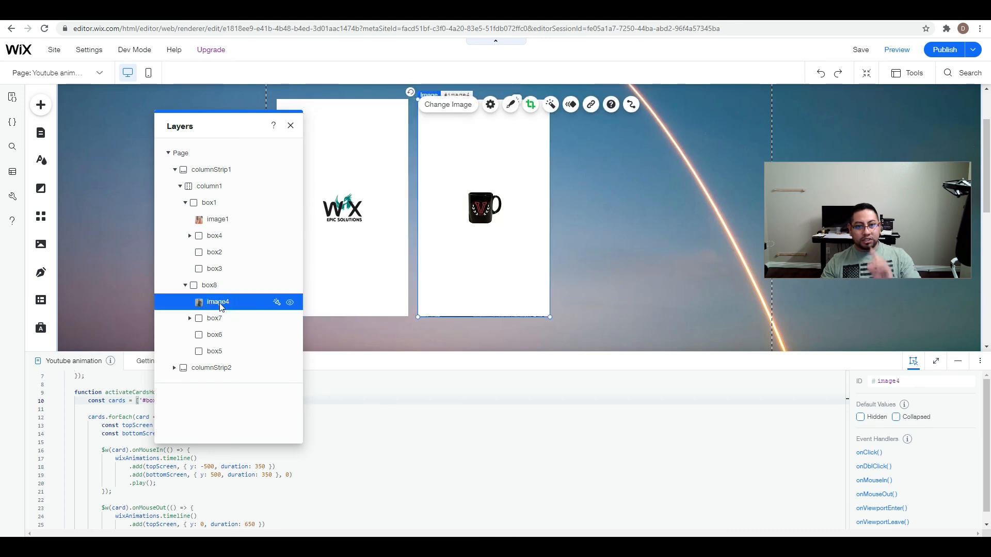
{"action": "left_click", "coordinate": [446, 105]}
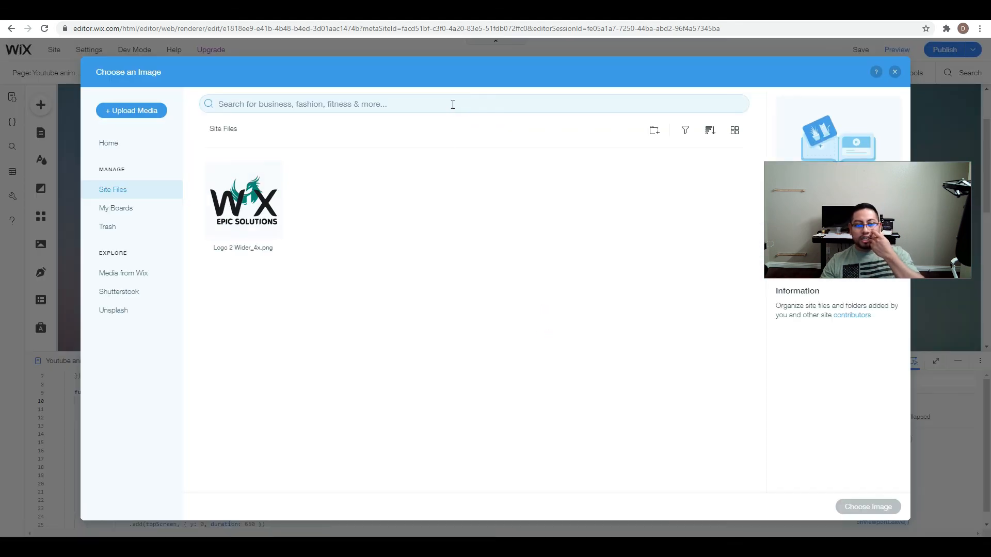
{"action": "left_click", "coordinate": [119, 310]}
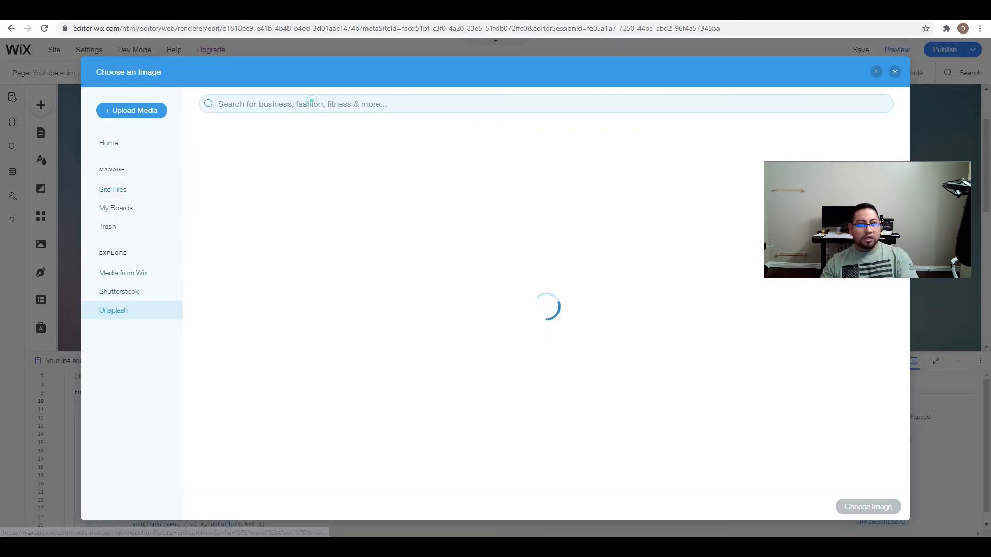
{"action": "type", "text": "model"}
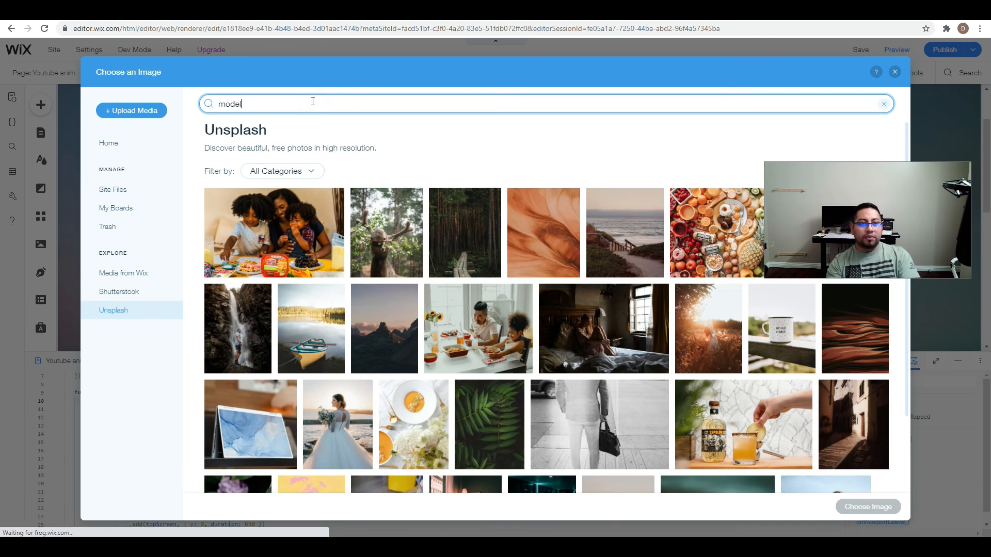
{"action": "key", "text": "Return"}
{"action": "double_click", "coordinate": [327, 105]}
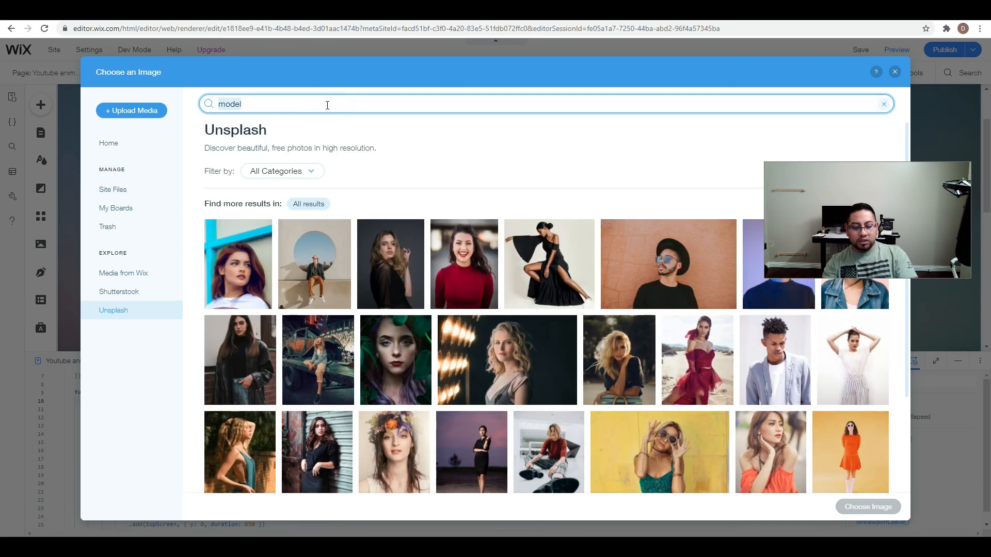
{"action": "type", "text": "product"}
{"action": "key", "text": "Return"}
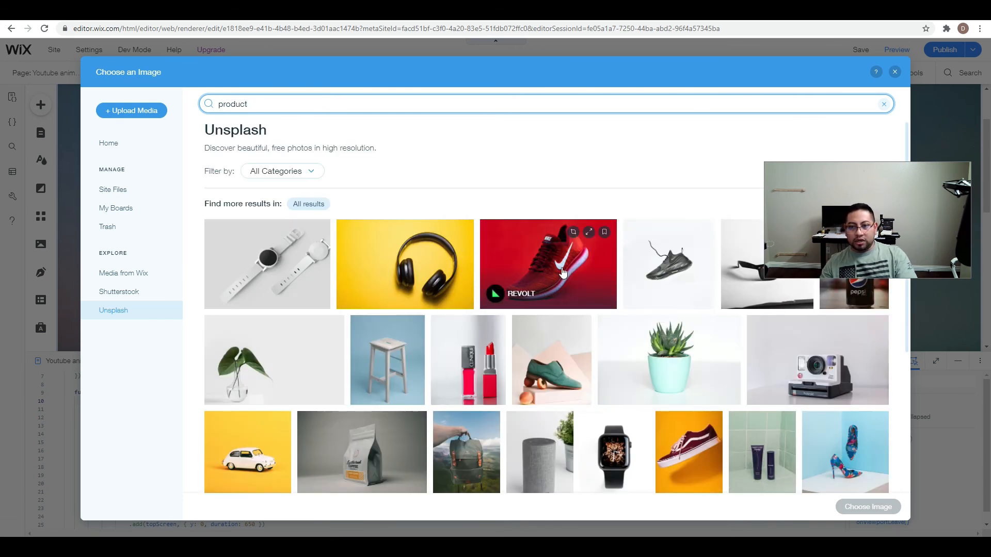
{"action": "left_click", "coordinate": [563, 273]}
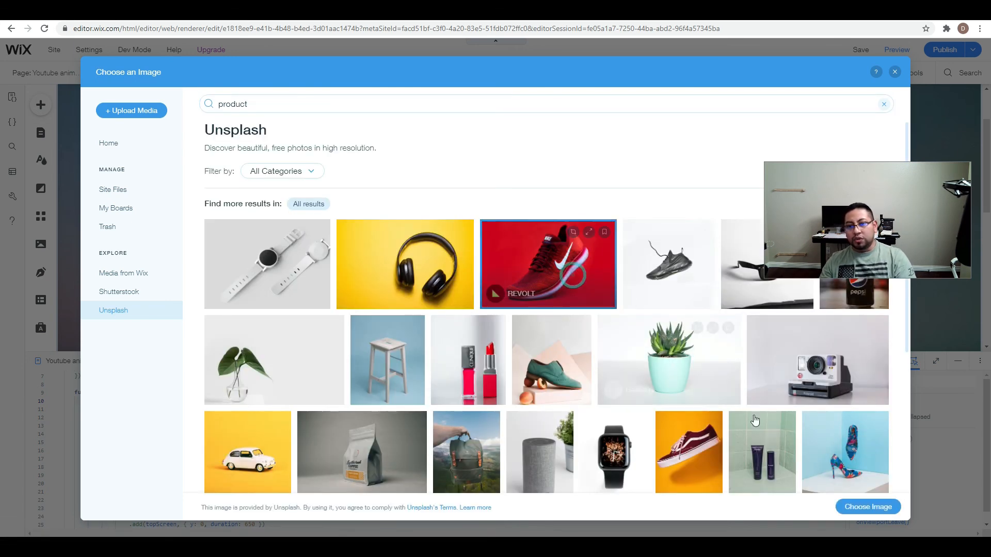
{"action": "left_click", "coordinate": [867, 510]}
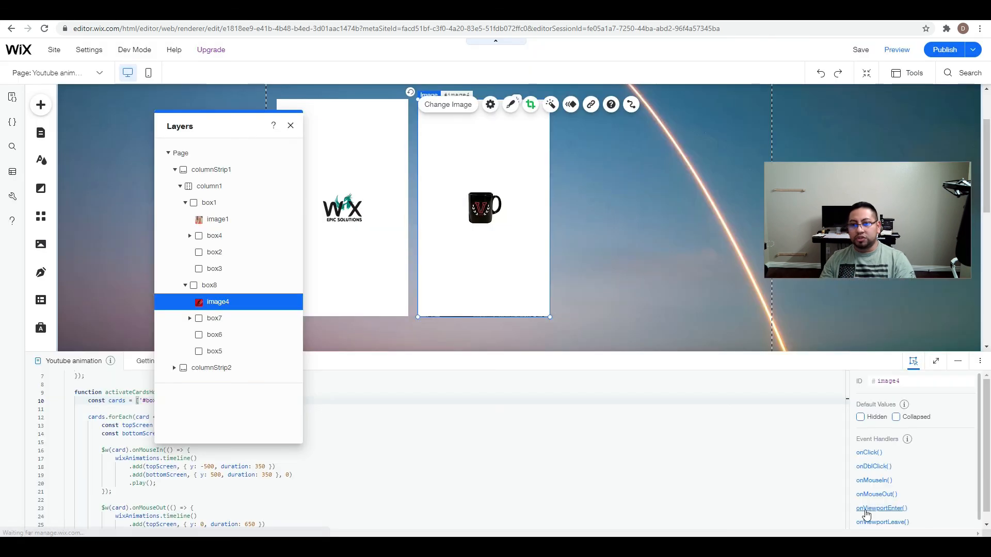
Preview the page, check the hover reveal on both cards, look at the developer console and return to the editor.
{"action": "left_click", "coordinate": [896, 49]}
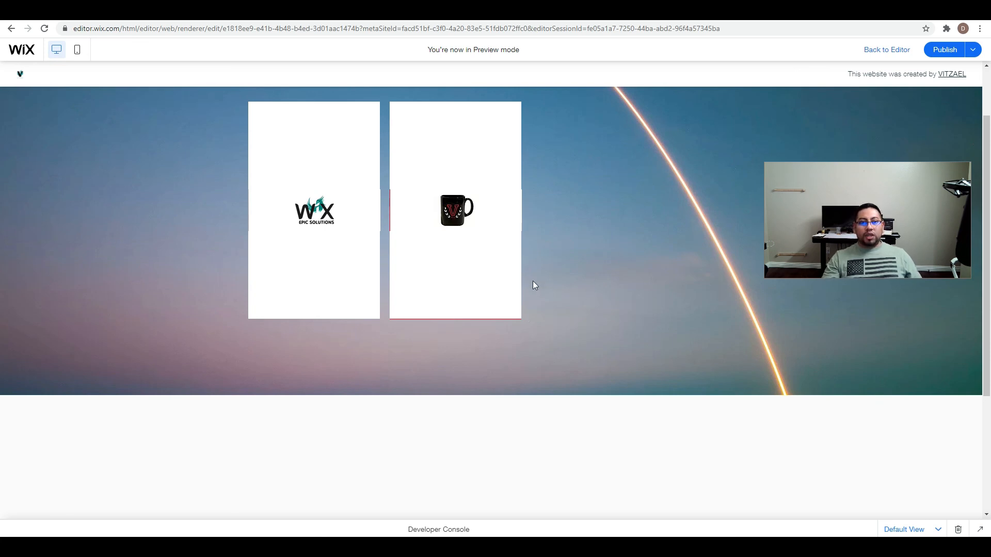
{"action": "mouse_move", "coordinate": [367, 278]}
{"action": "mouse_move", "coordinate": [454, 267]}
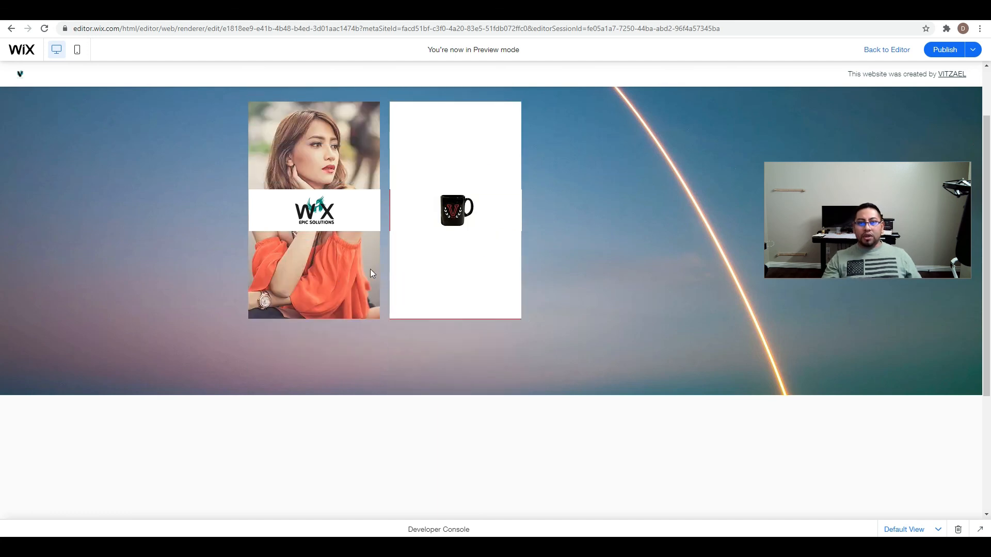
{"action": "left_click", "coordinate": [982, 531]}
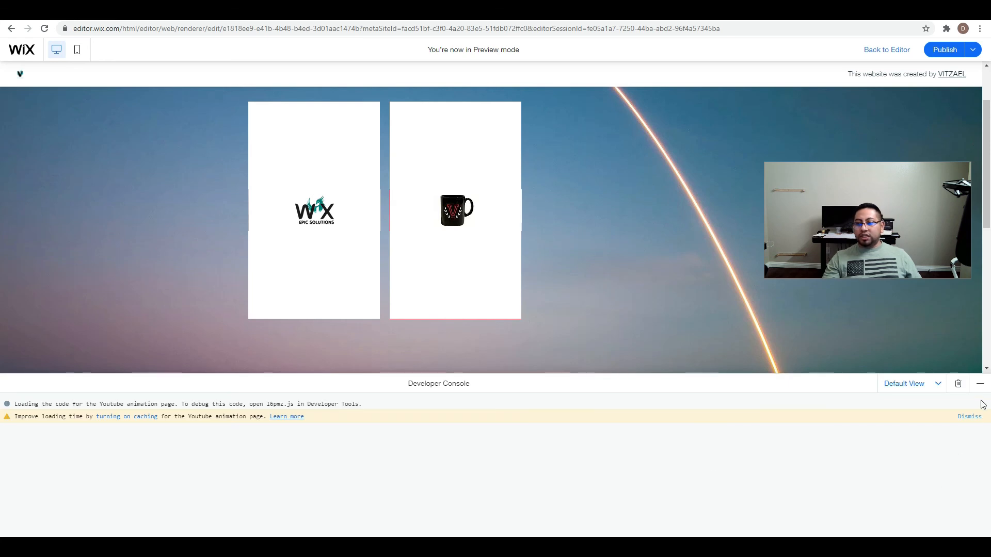
{"action": "left_click", "coordinate": [980, 384]}
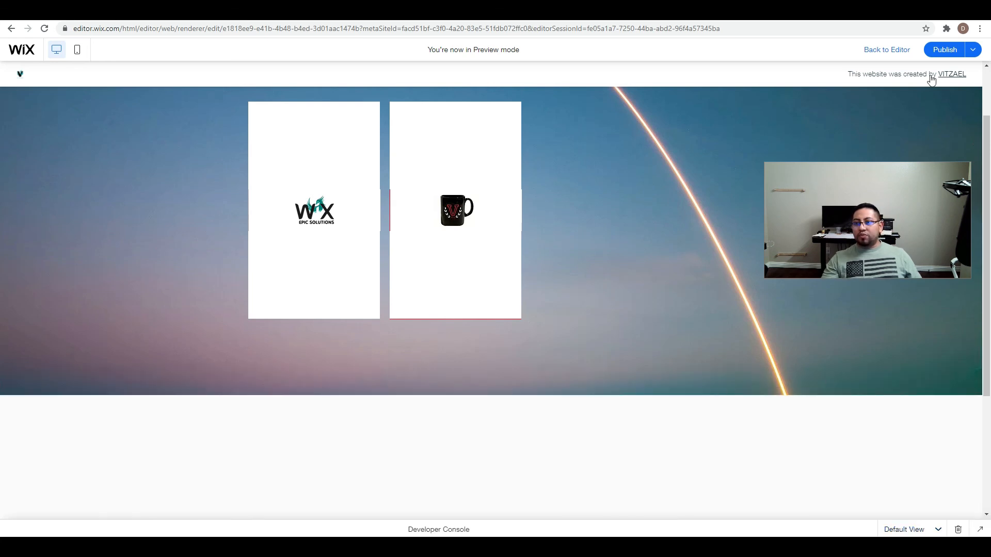
{"action": "left_click", "coordinate": [899, 53]}
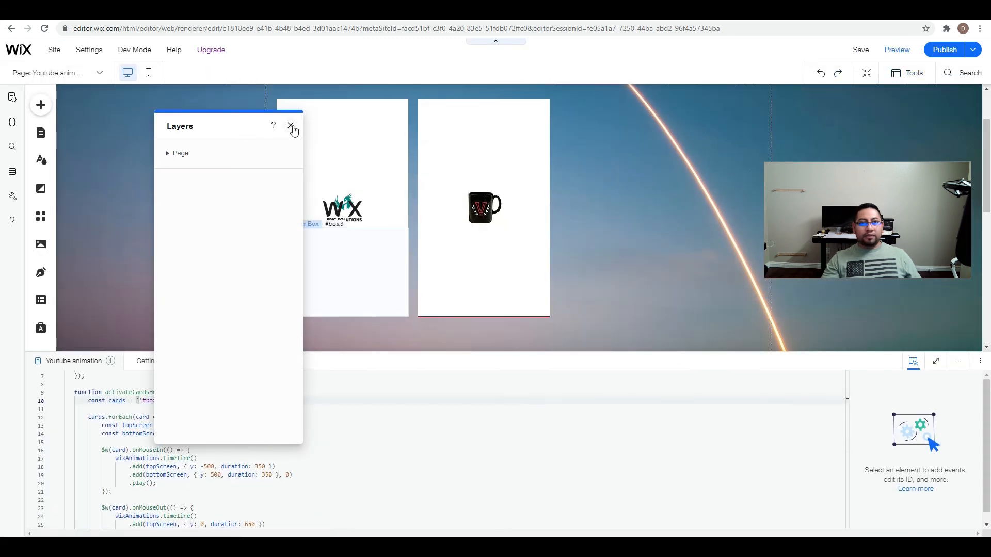
Close the layers list and review the '#box1' and '#box8' entries of the cards array in the enlarged page code, then minimize the code.
{"action": "left_click", "coordinate": [291, 126]}
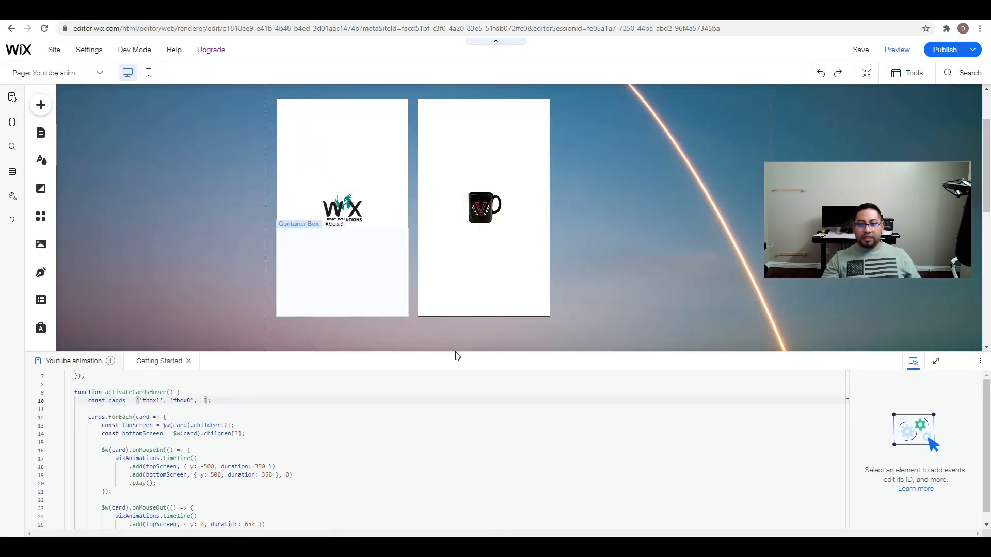
{"action": "left_click_drag", "start_coordinate": [457, 350], "coordinate": [436, 110]}
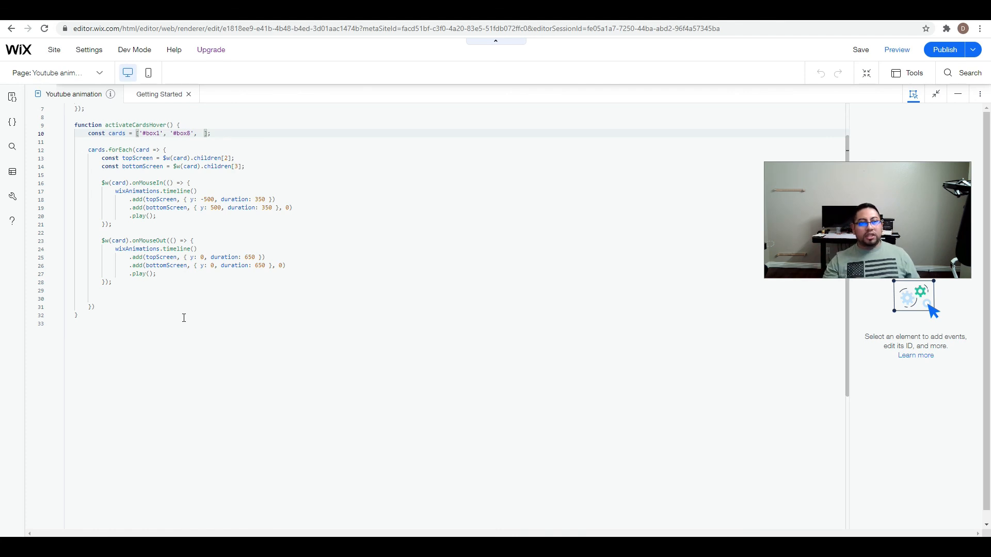
{"action": "left_click", "coordinate": [157, 134]}
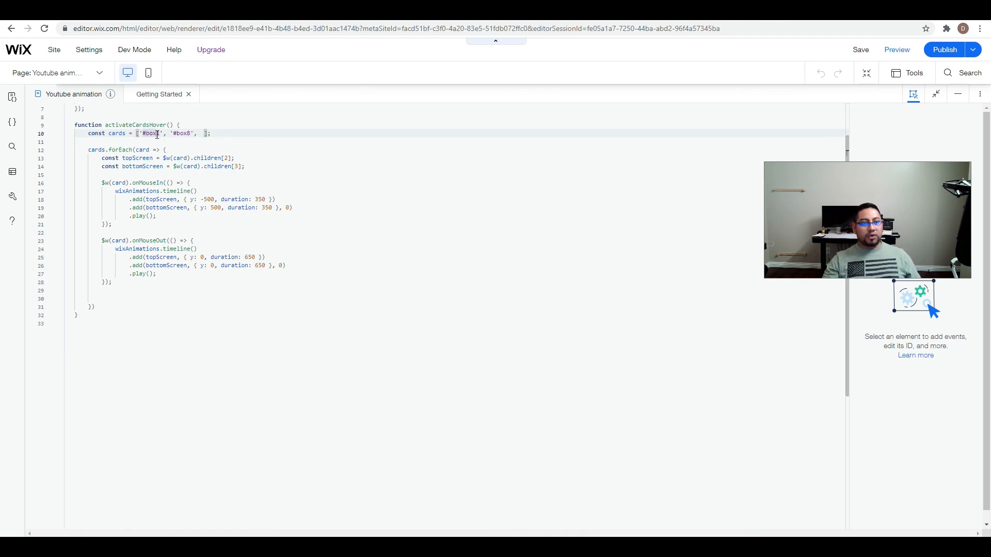
{"action": "left_click", "coordinate": [191, 134]}
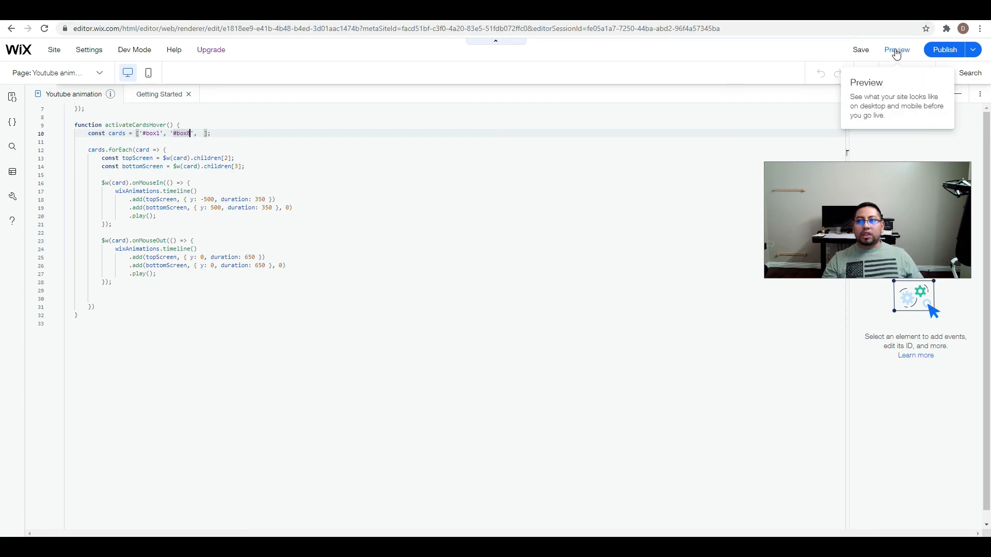
{"action": "left_click", "coordinate": [965, 97]}
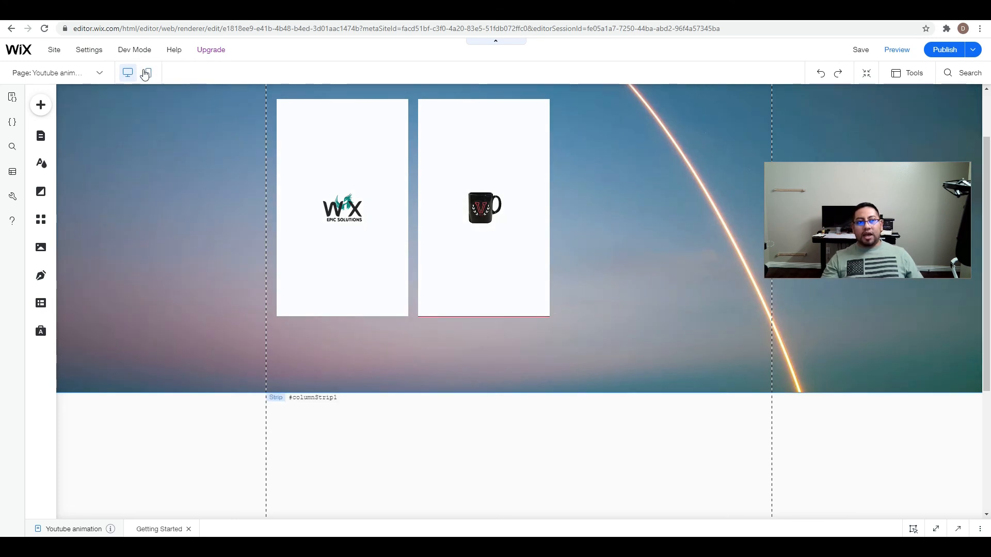
Switch to the mobile layout, preview the reveal on its cards and return to the desktop editor.
{"action": "left_click", "coordinate": [149, 73]}
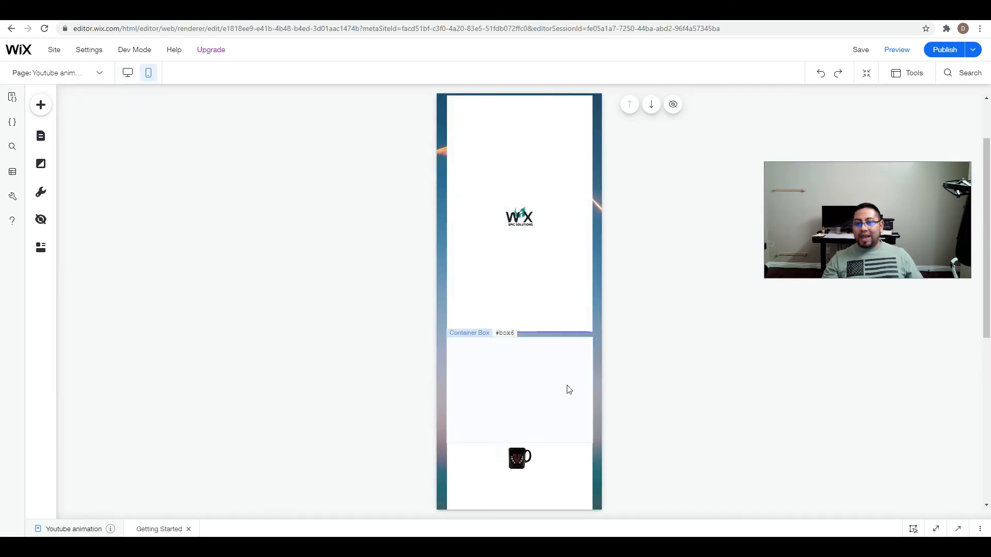
{"action": "left_click", "coordinate": [907, 74]}
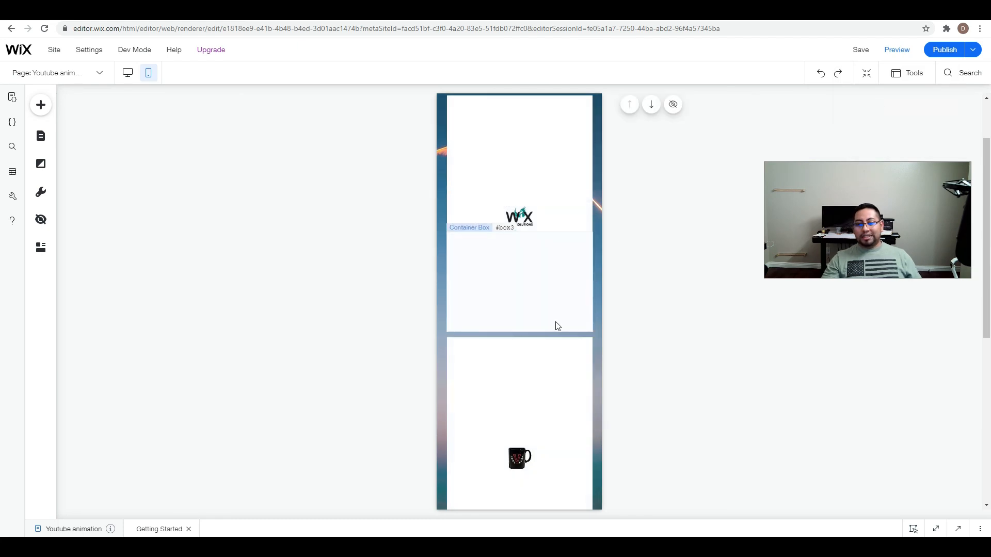
{"action": "left_click", "coordinate": [903, 53]}
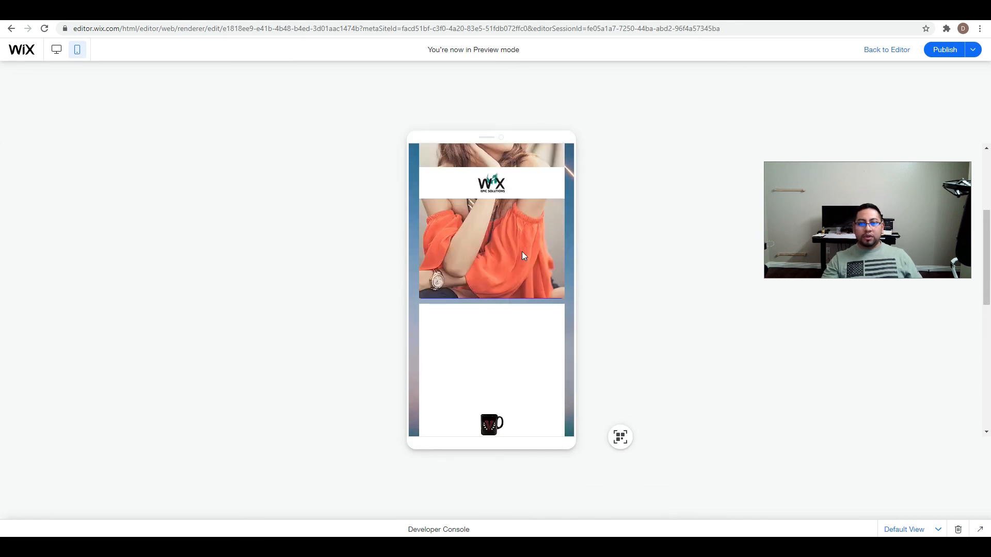
{"action": "scroll", "coordinate": [525, 261], "scroll_direction": "down", "scroll_amount": 2}
{"action": "scroll", "coordinate": [525, 262], "scroll_direction": "down", "scroll_amount": 3}
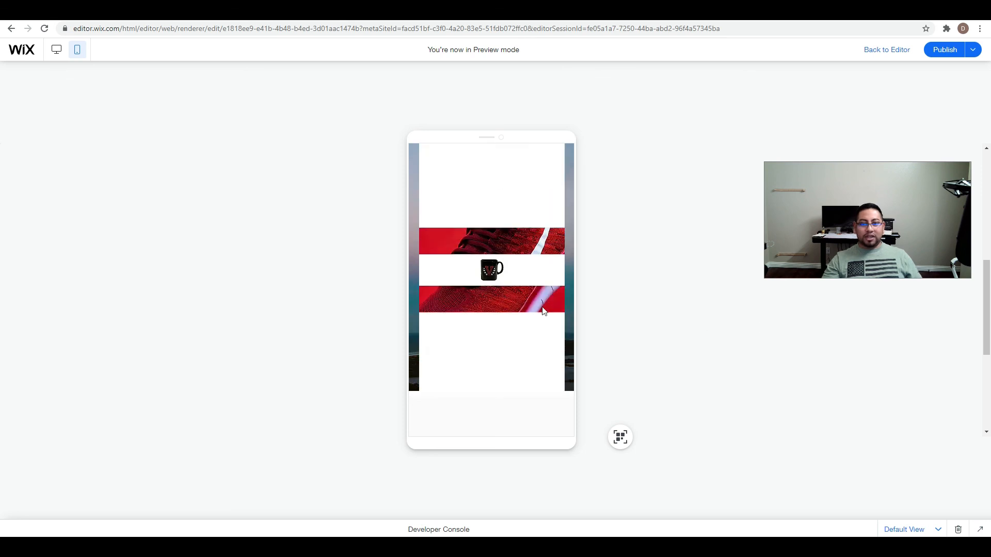
{"action": "left_click", "coordinate": [884, 51]}
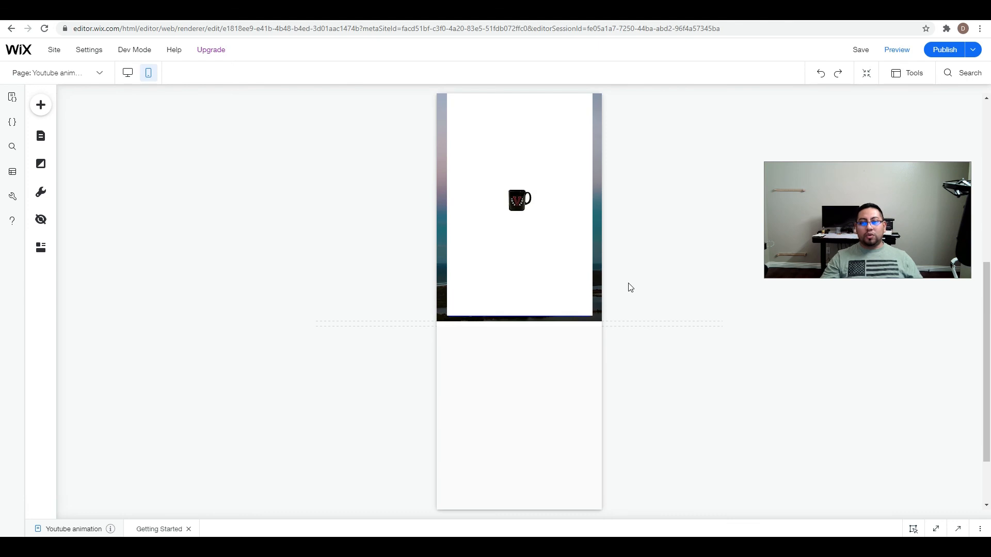
{"action": "scroll", "coordinate": [648, 279], "scroll_direction": "up", "scroll_amount": 3}
{"action": "scroll", "coordinate": [640, 271], "scroll_direction": "up", "scroll_amount": 4}
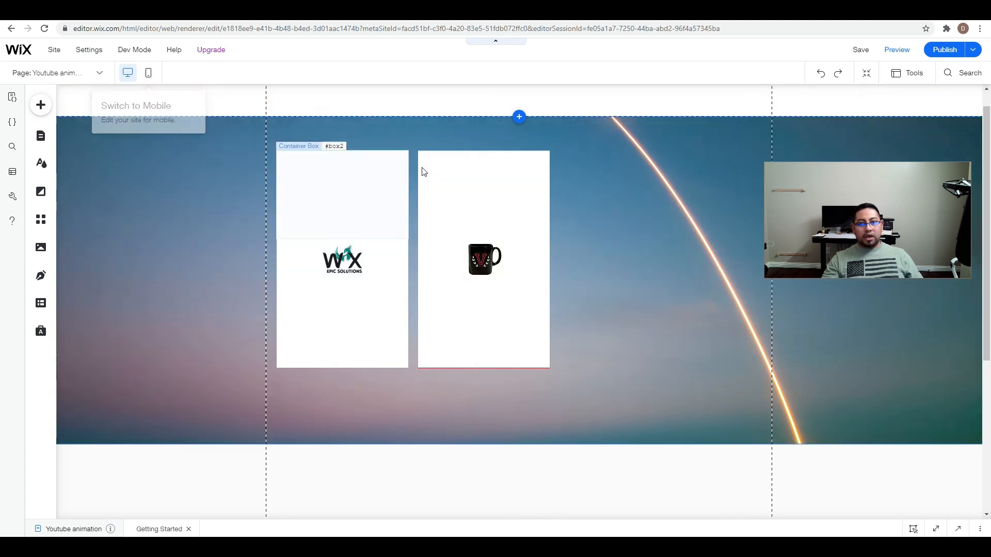
Link the Wix Epic Solutions logo on the first card to the Services page.
{"action": "left_click", "coordinate": [343, 260]}
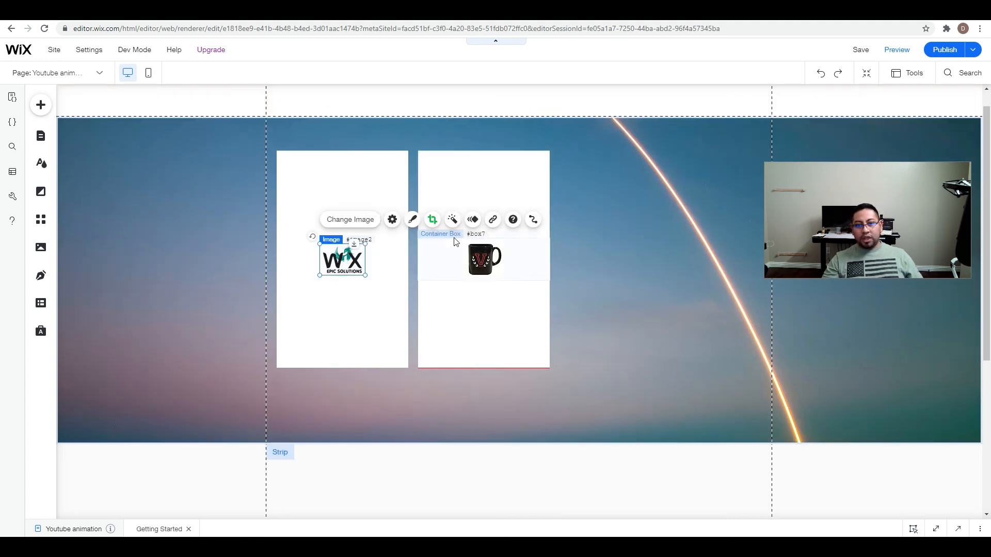
{"action": "left_click", "coordinate": [493, 221]}
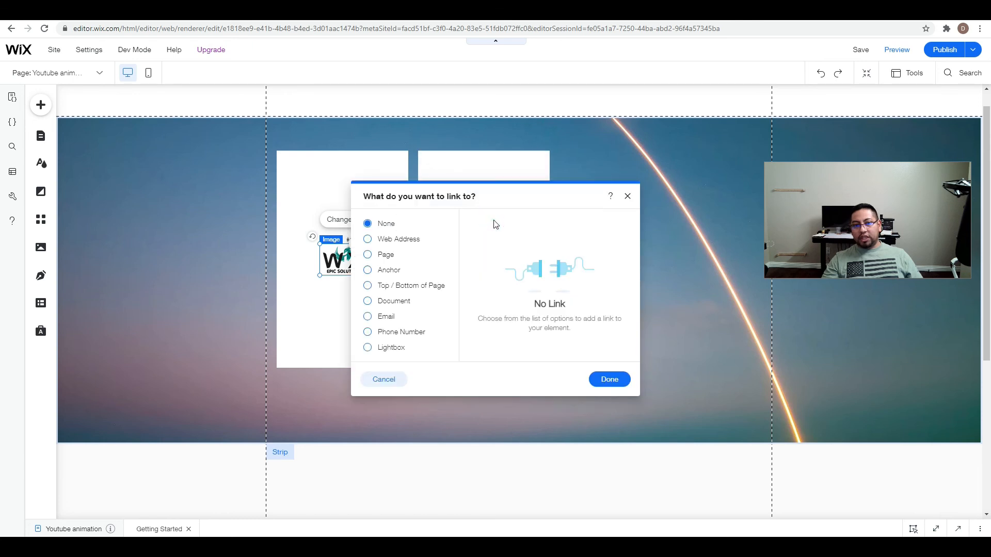
{"action": "left_click", "coordinate": [386, 255]}
{"action": "left_click", "coordinate": [571, 242]}
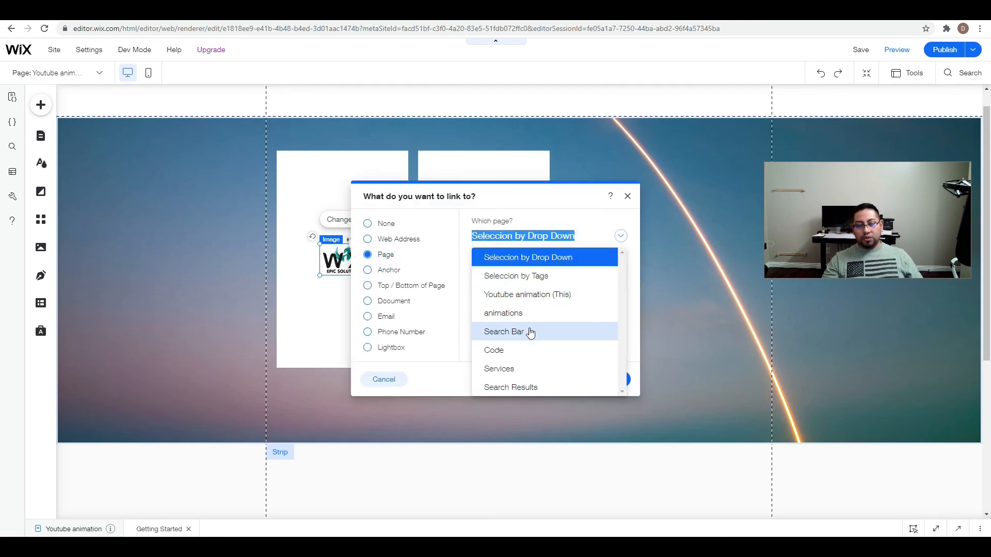
{"action": "left_click", "coordinate": [516, 368]}
{"action": "left_click", "coordinate": [618, 386]}
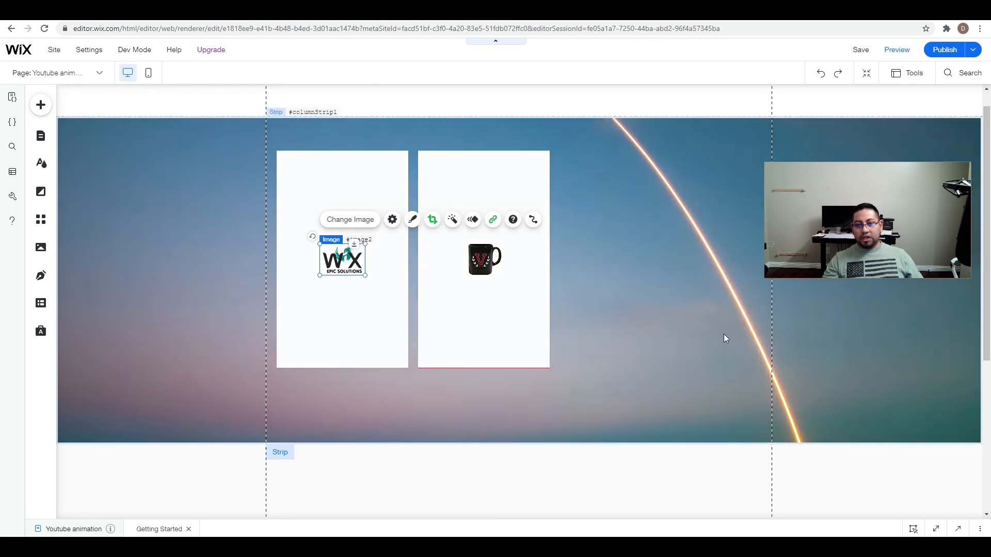
Link the mug image on the second card to the Seleccion by Tags page, opening in the current window.
{"action": "left_click", "coordinate": [495, 257]}
{"action": "left_click", "coordinate": [635, 217]}
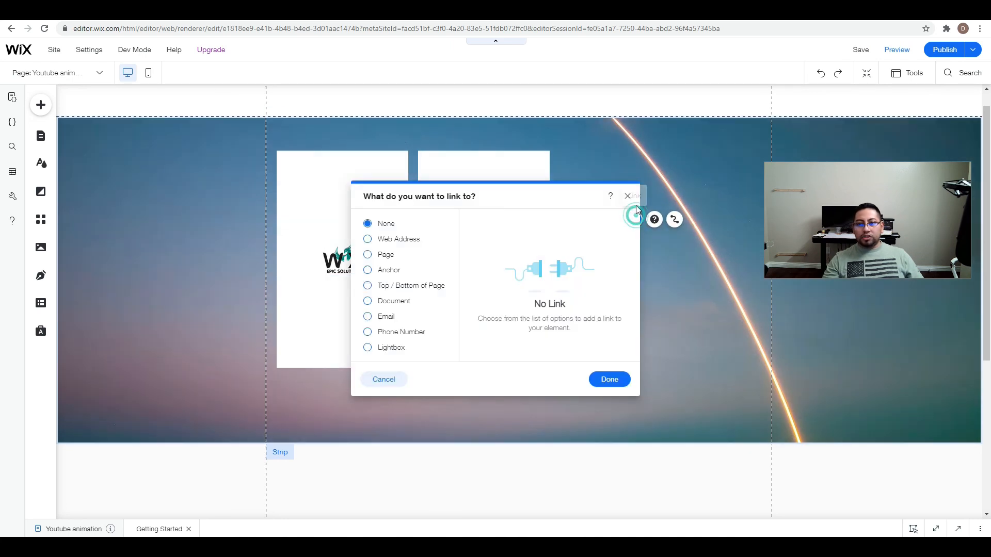
{"action": "left_click", "coordinate": [368, 255]}
{"action": "left_click", "coordinate": [498, 237]}
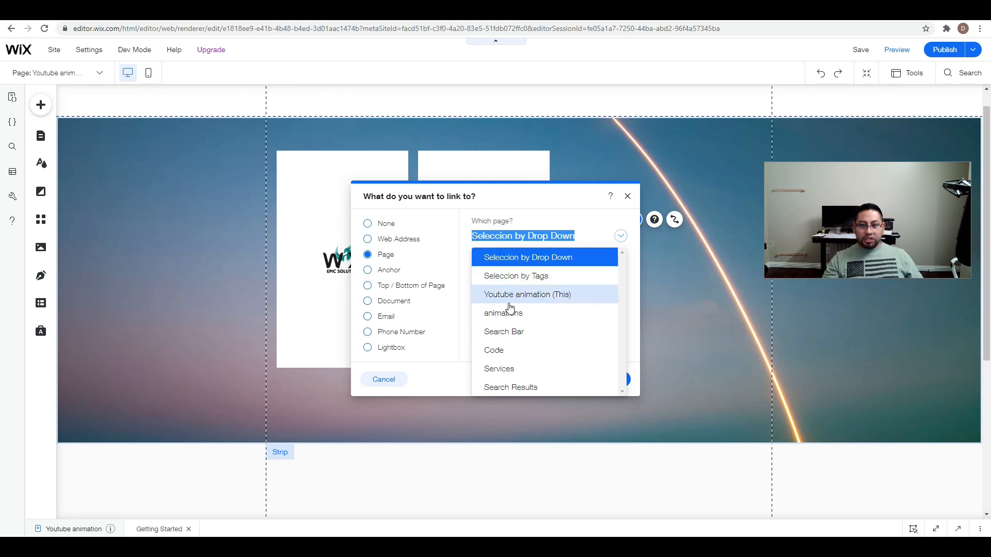
{"action": "left_click", "coordinate": [513, 277]}
{"action": "left_click", "coordinate": [614, 379]}
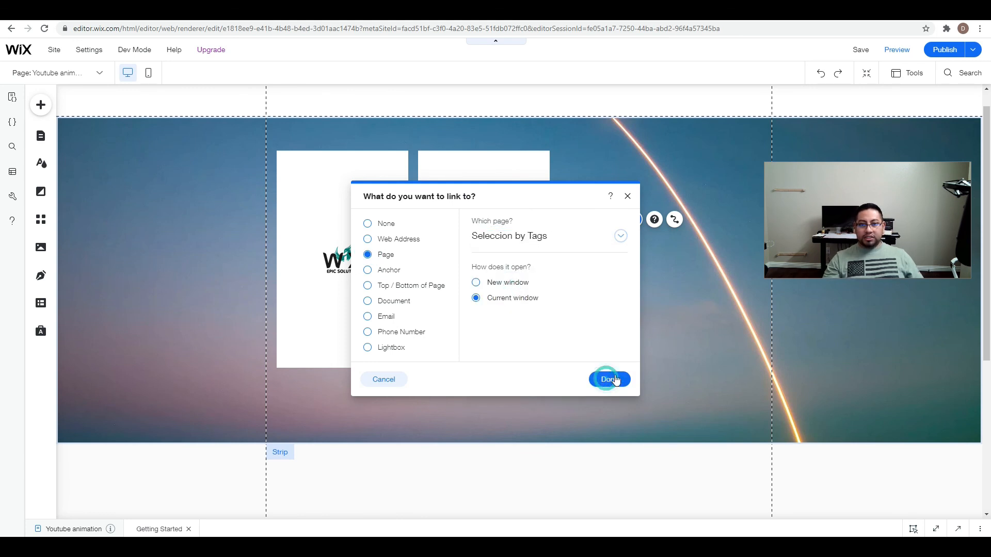
Preview the site, follow the first card's logo link and look over the page it opens.
{"action": "left_click", "coordinate": [904, 49]}
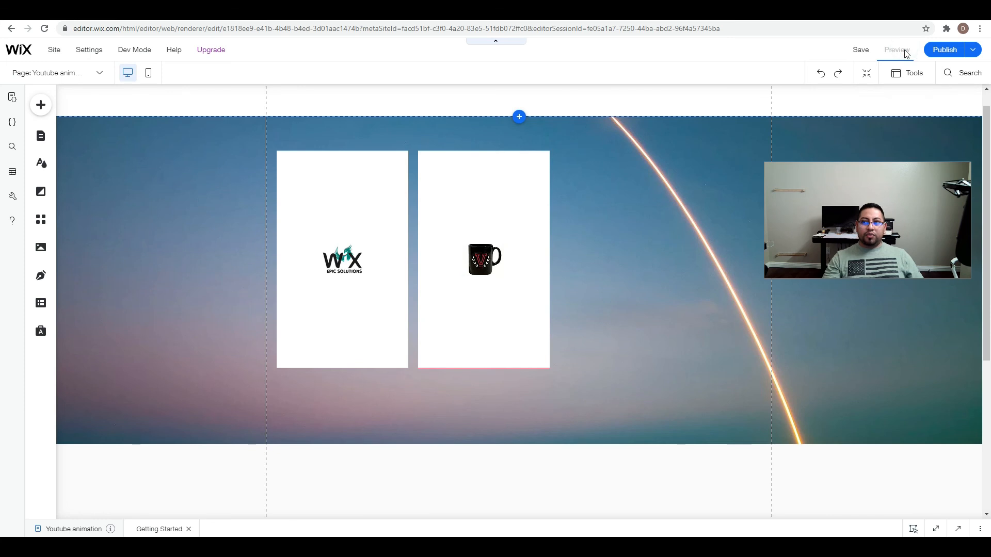
{"action": "left_click", "coordinate": [317, 261]}
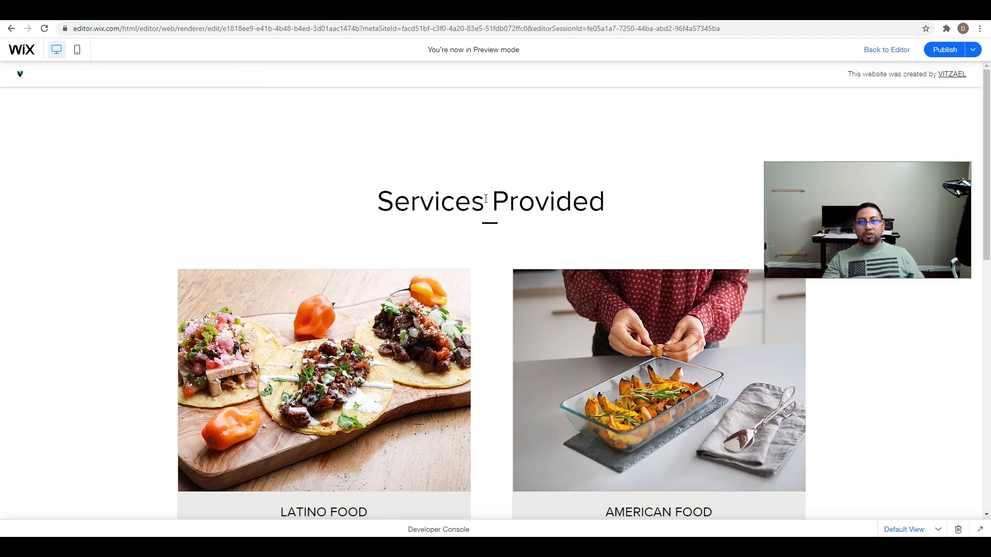
{"action": "scroll", "coordinate": [477, 216], "scroll_direction": "down", "scroll_amount": 4}
{"action": "scroll", "coordinate": [468, 363], "scroll_direction": "up", "scroll_amount": 4}
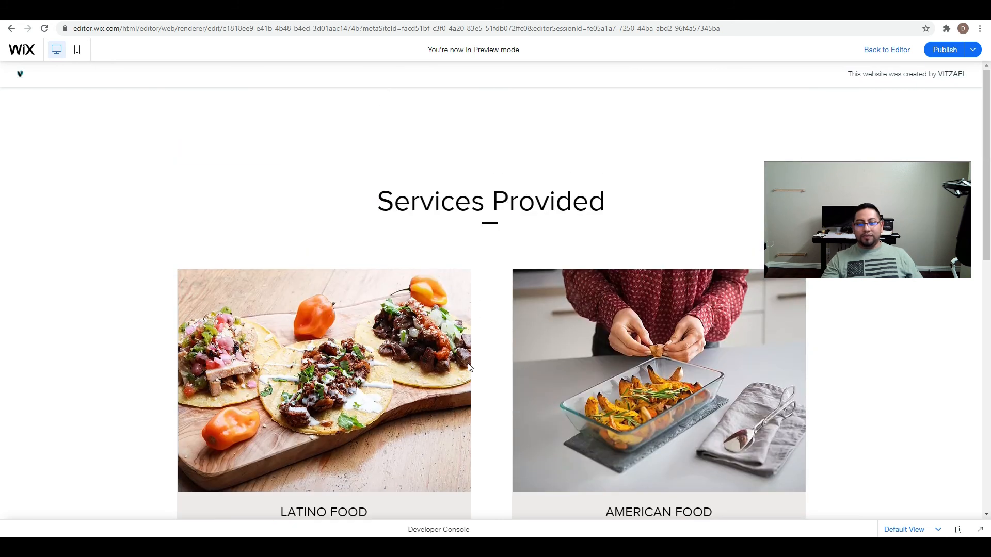